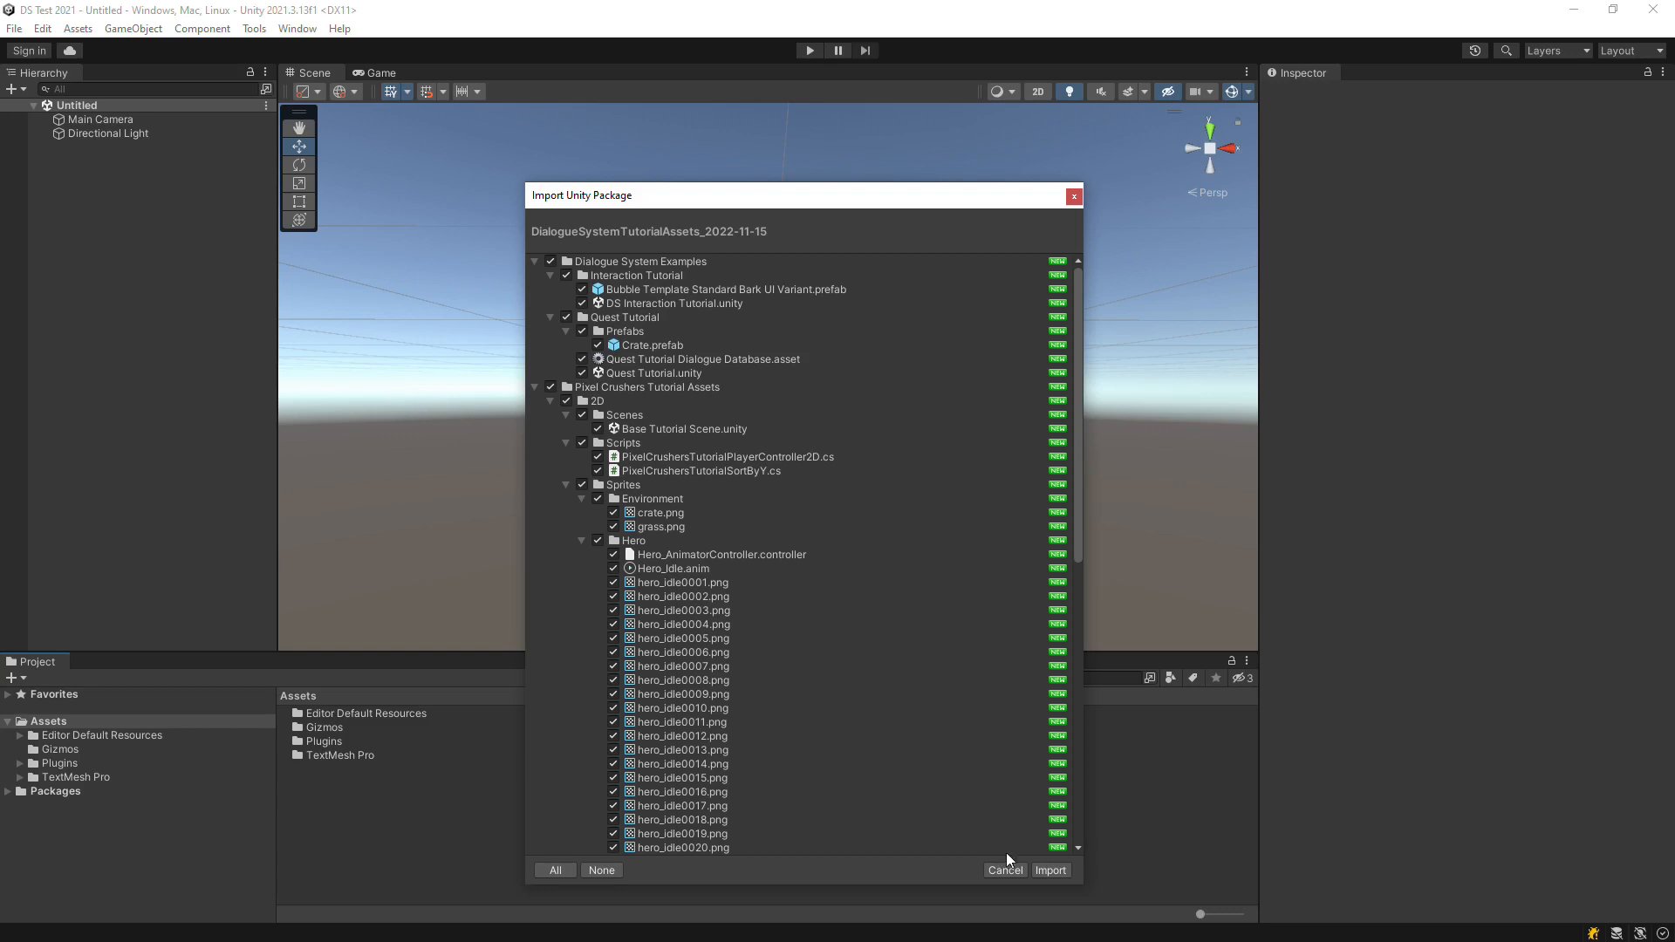
Import the full DialogueSystemTutorialAssets package and open Base Tutorial Scene from Pixel Crushers Tutorial Assets/2D/Scenes
{"action": "left_click", "coordinate": [1066, 871]}
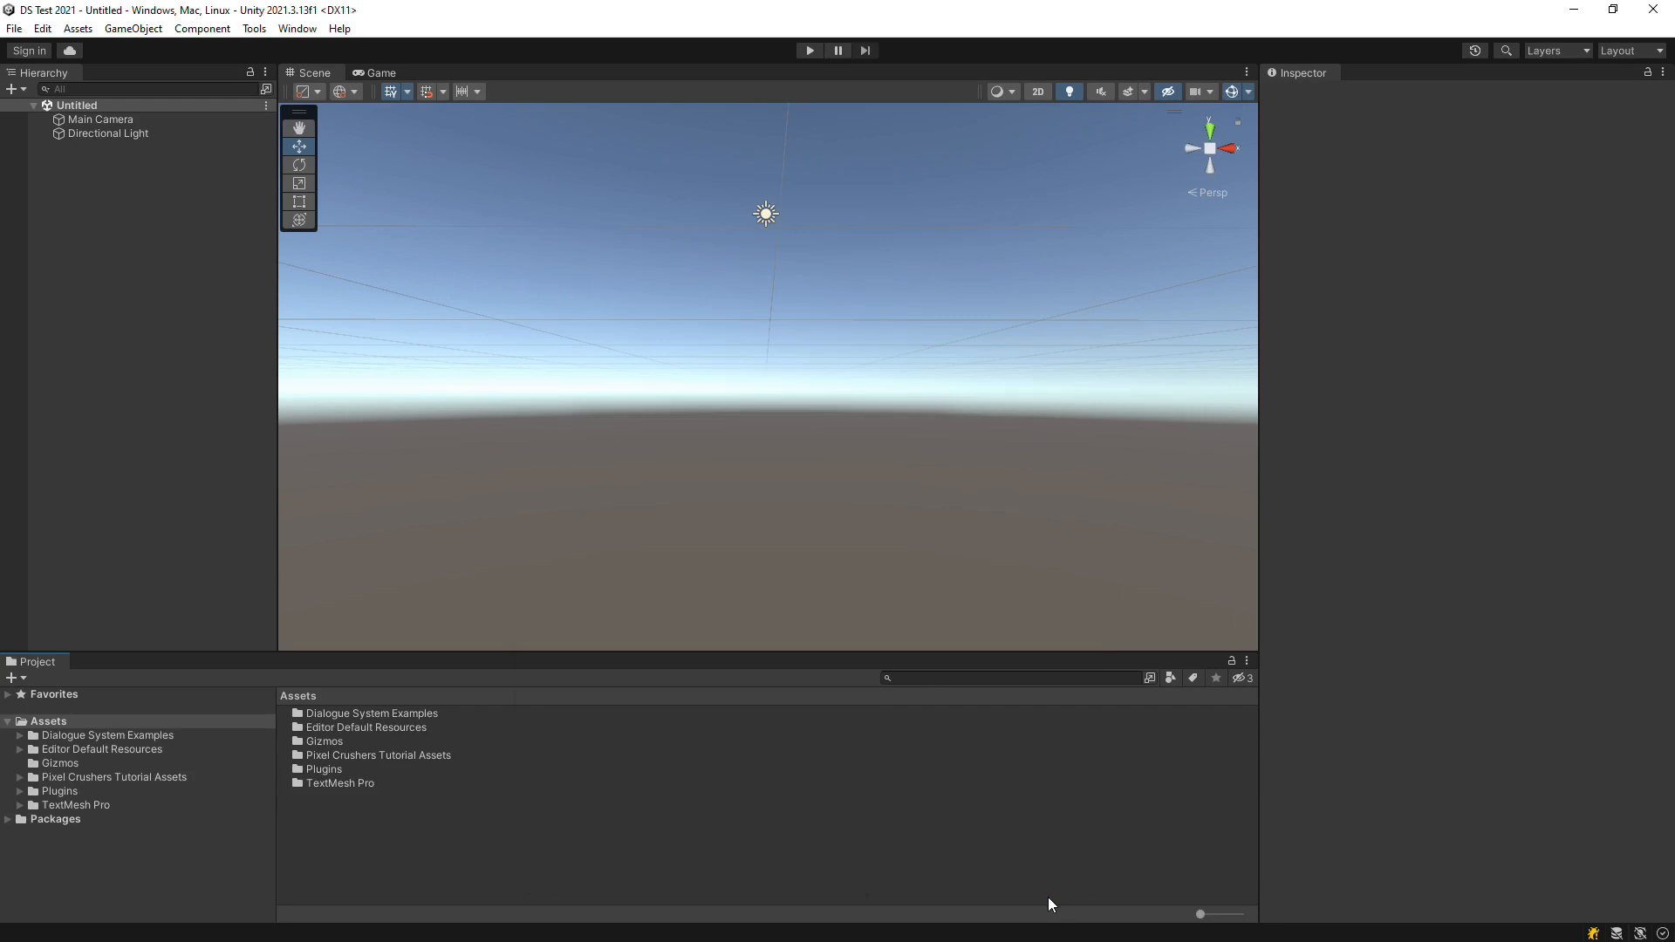
{"action": "left_click", "coordinate": [19, 776]}
{"action": "left_click", "coordinate": [32, 790]}
{"action": "left_click", "coordinate": [75, 805]}
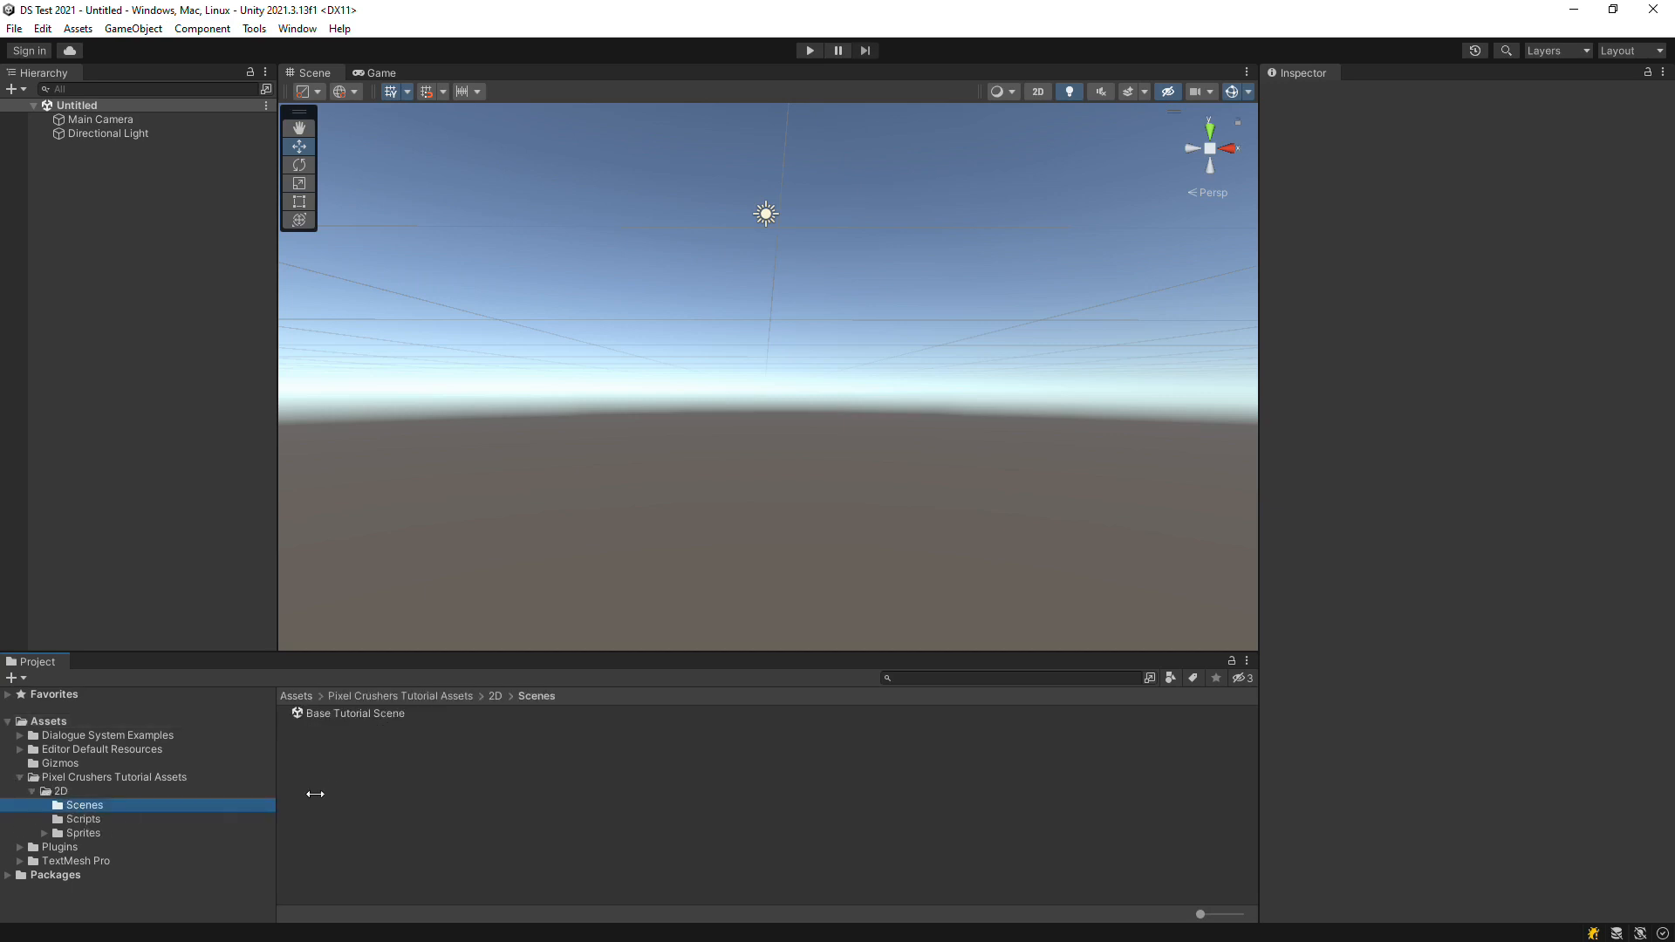
{"action": "double_click", "coordinate": [335, 713]}
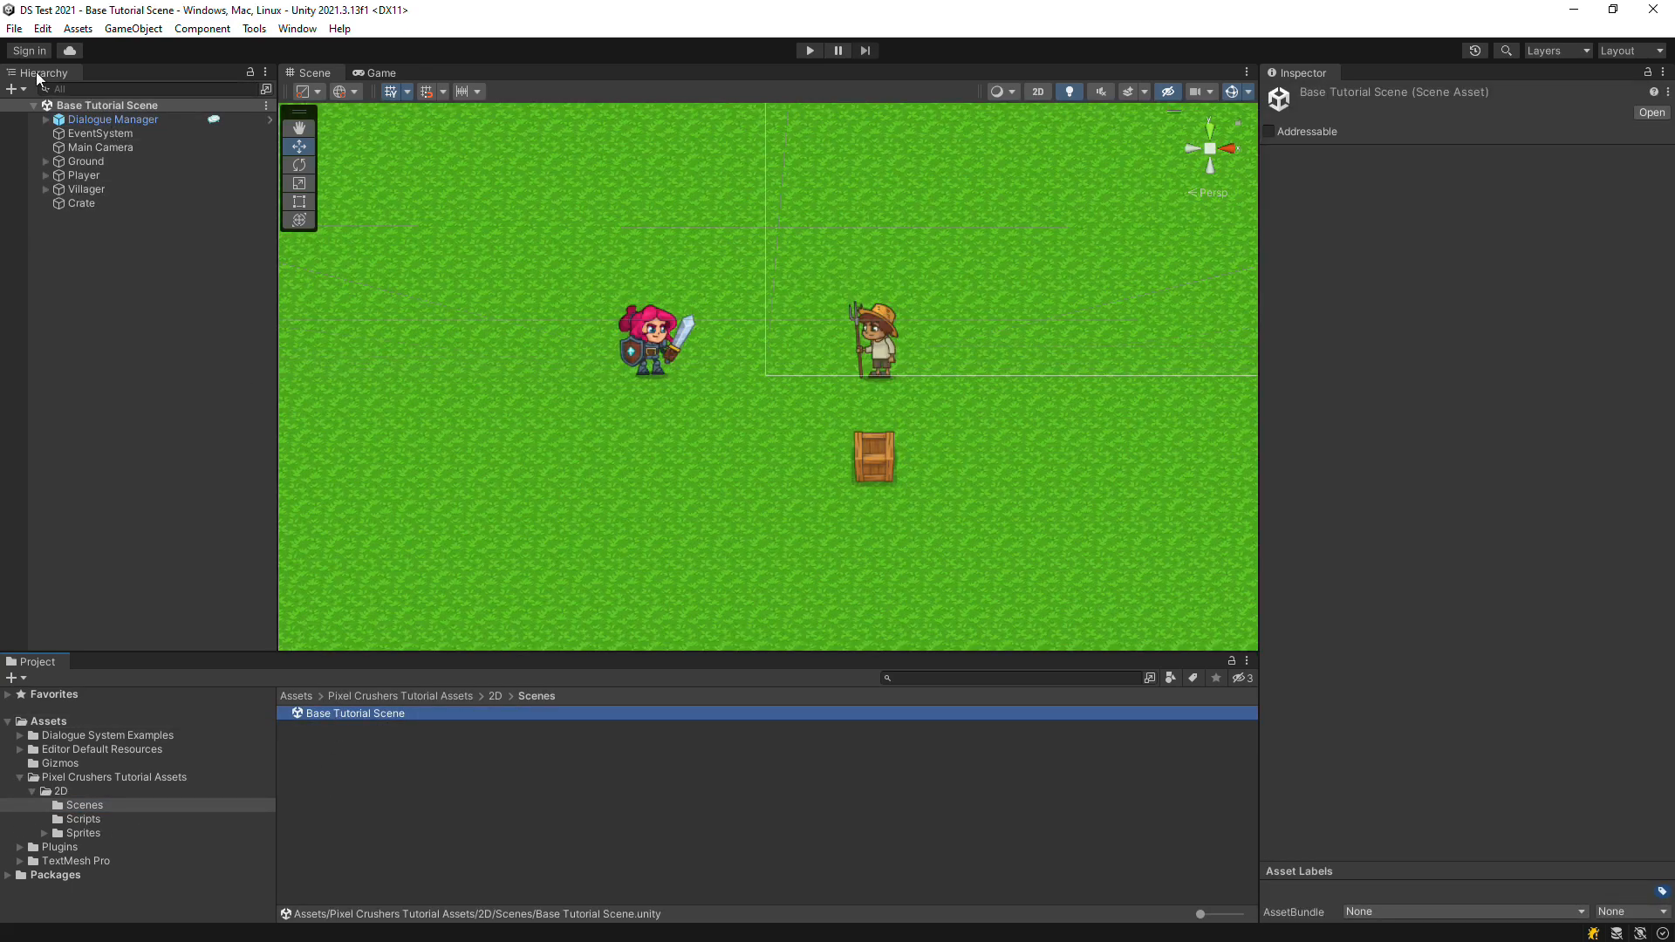
Save a copy of the open scene in the Assets folder as Quest Scene
{"action": "left_click", "coordinate": [14, 28]}
{"action": "left_click", "coordinate": [48, 132]}
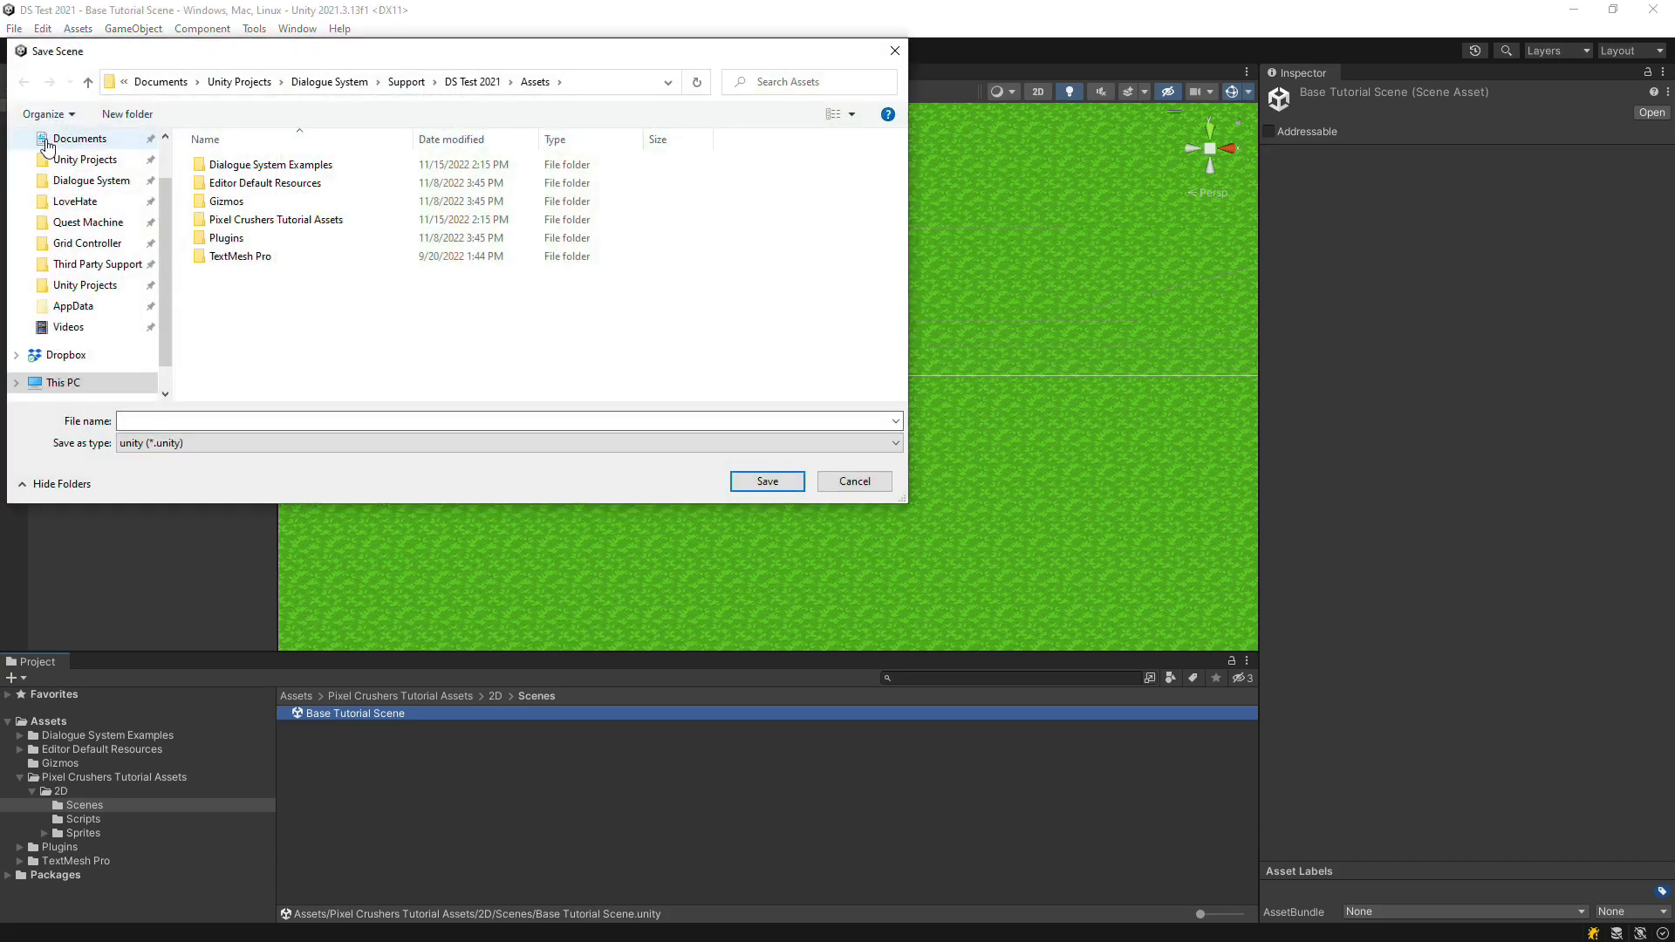
{"action": "type", "text": "Quest Scene"}
{"action": "key", "text": "Return"}
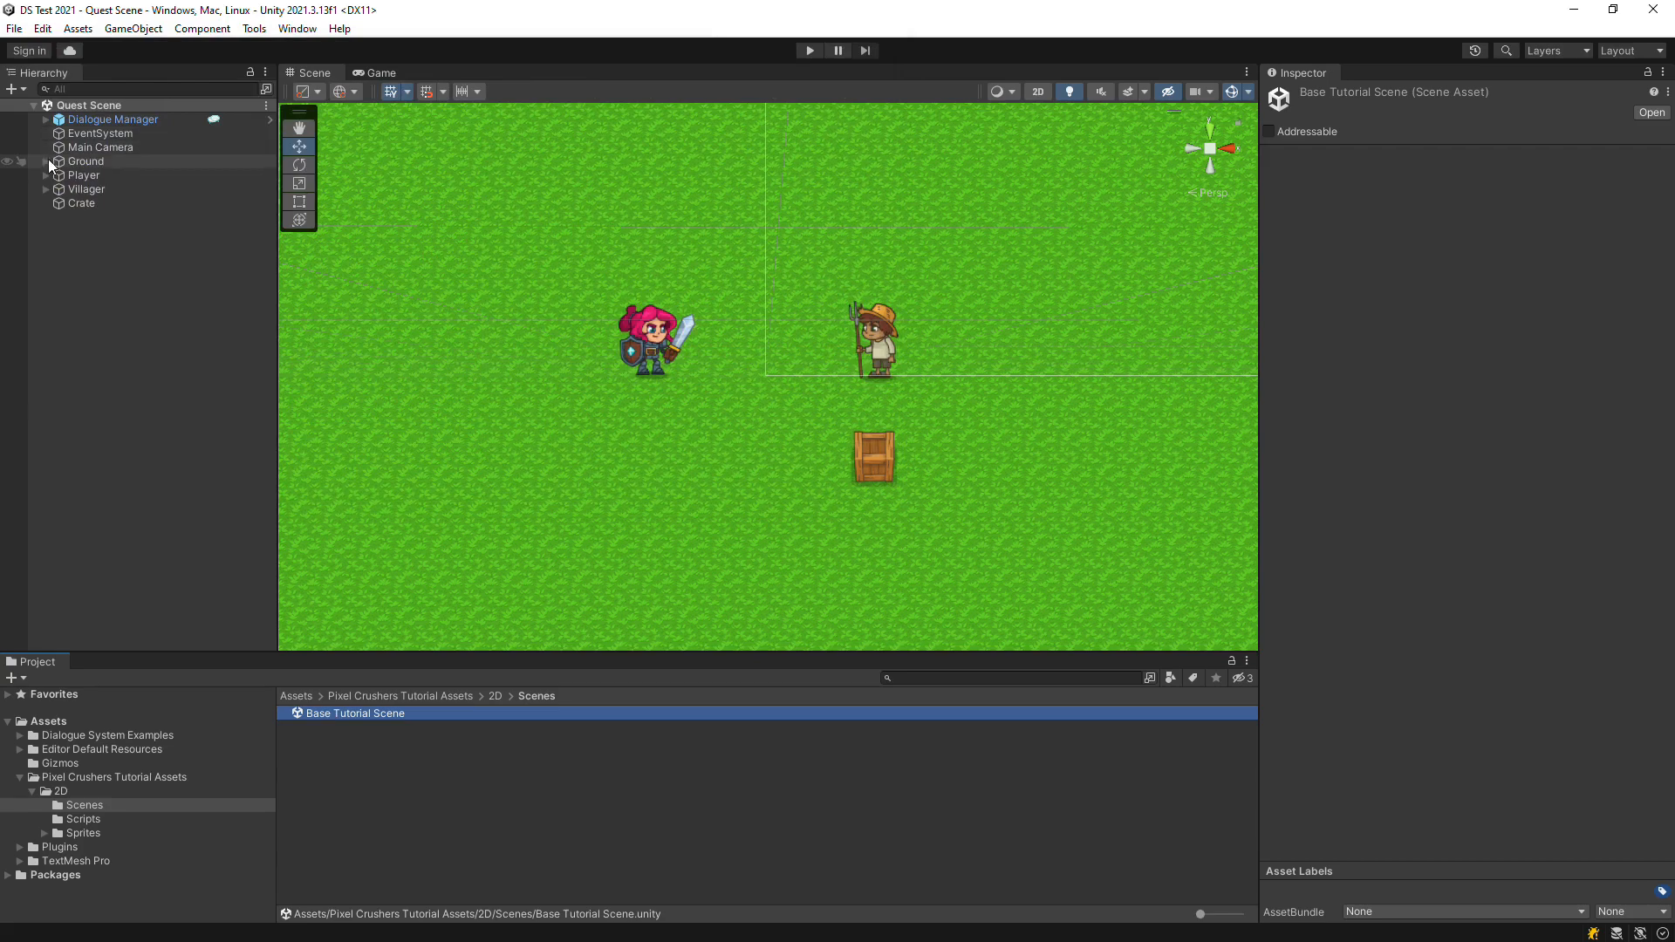
Create a dialogue database asset in the root Assets folder and name it Quest Tutorial Dialogue Database
{"action": "left_click", "coordinate": [48, 721]}
{"action": "right_click", "coordinate": [413, 868]}
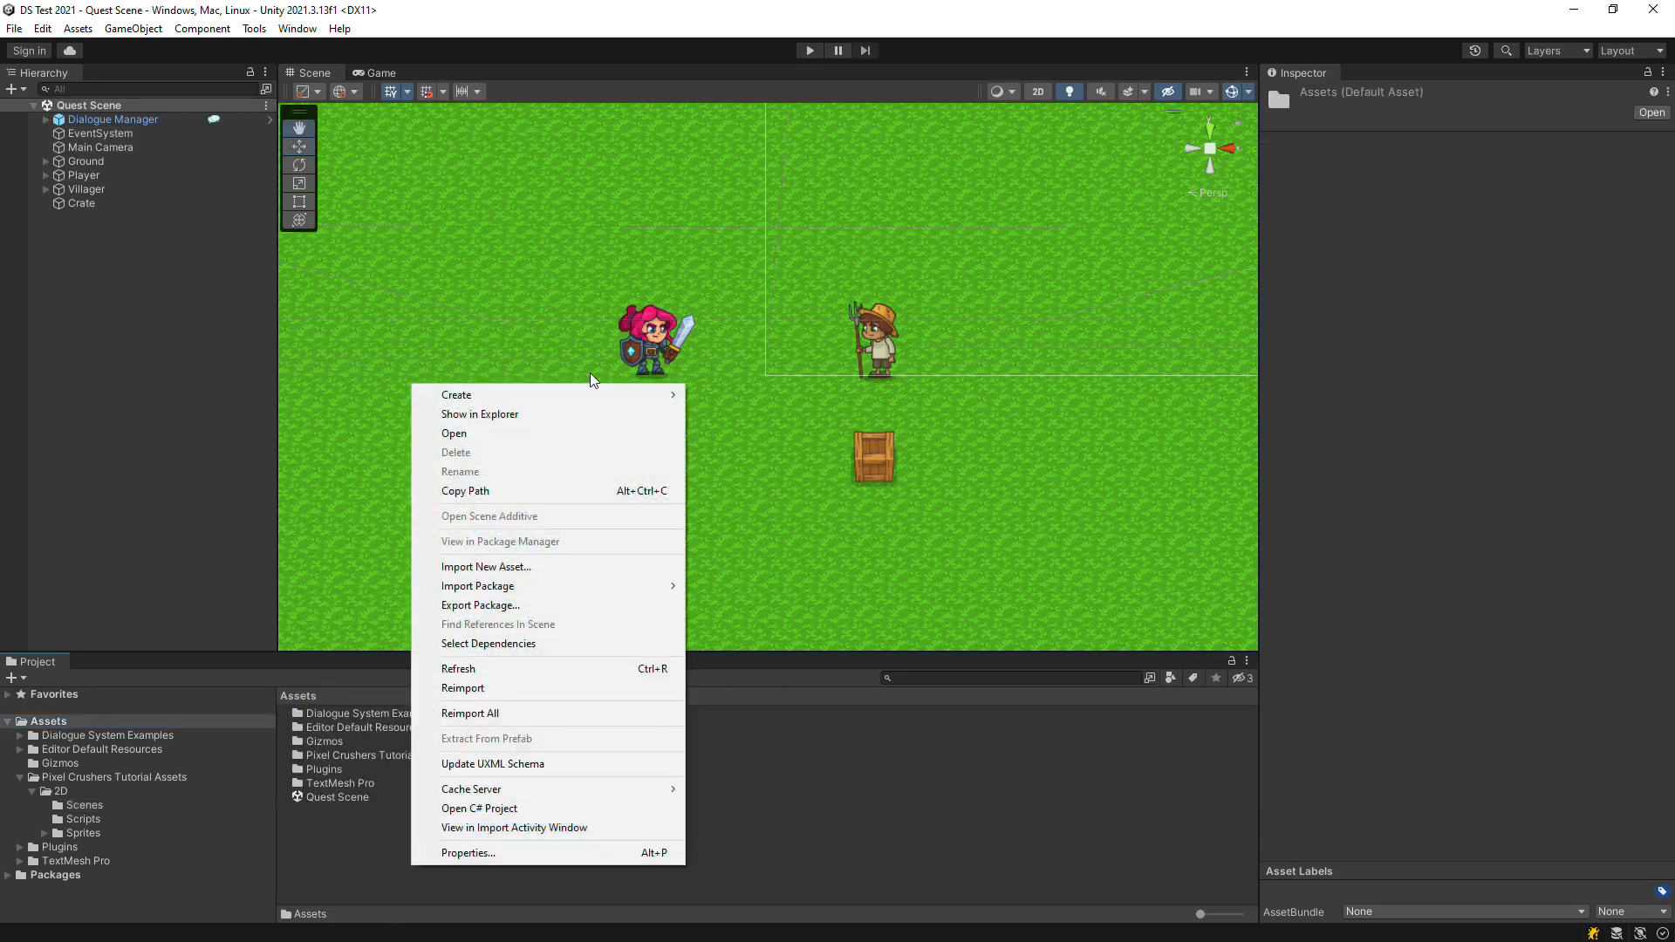
{"action": "mouse_move", "coordinate": [615, 395]}
{"action": "mouse_move", "coordinate": [820, 108]}
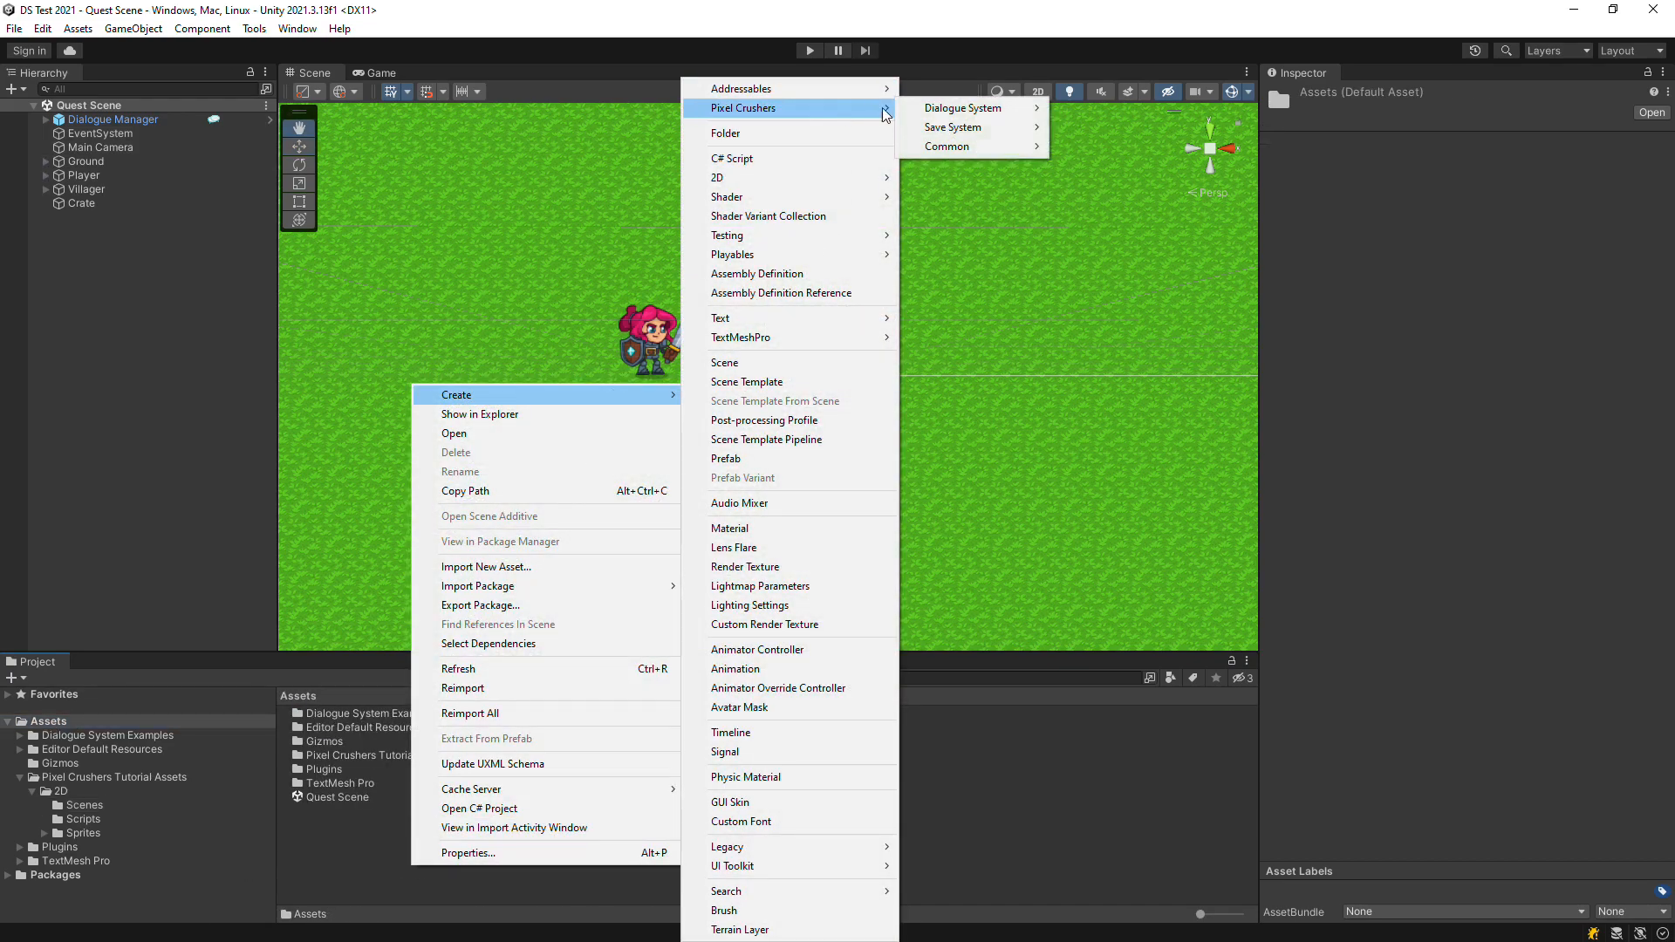
{"action": "mouse_move", "coordinate": [968, 108]}
{"action": "left_click", "coordinate": [1150, 127]}
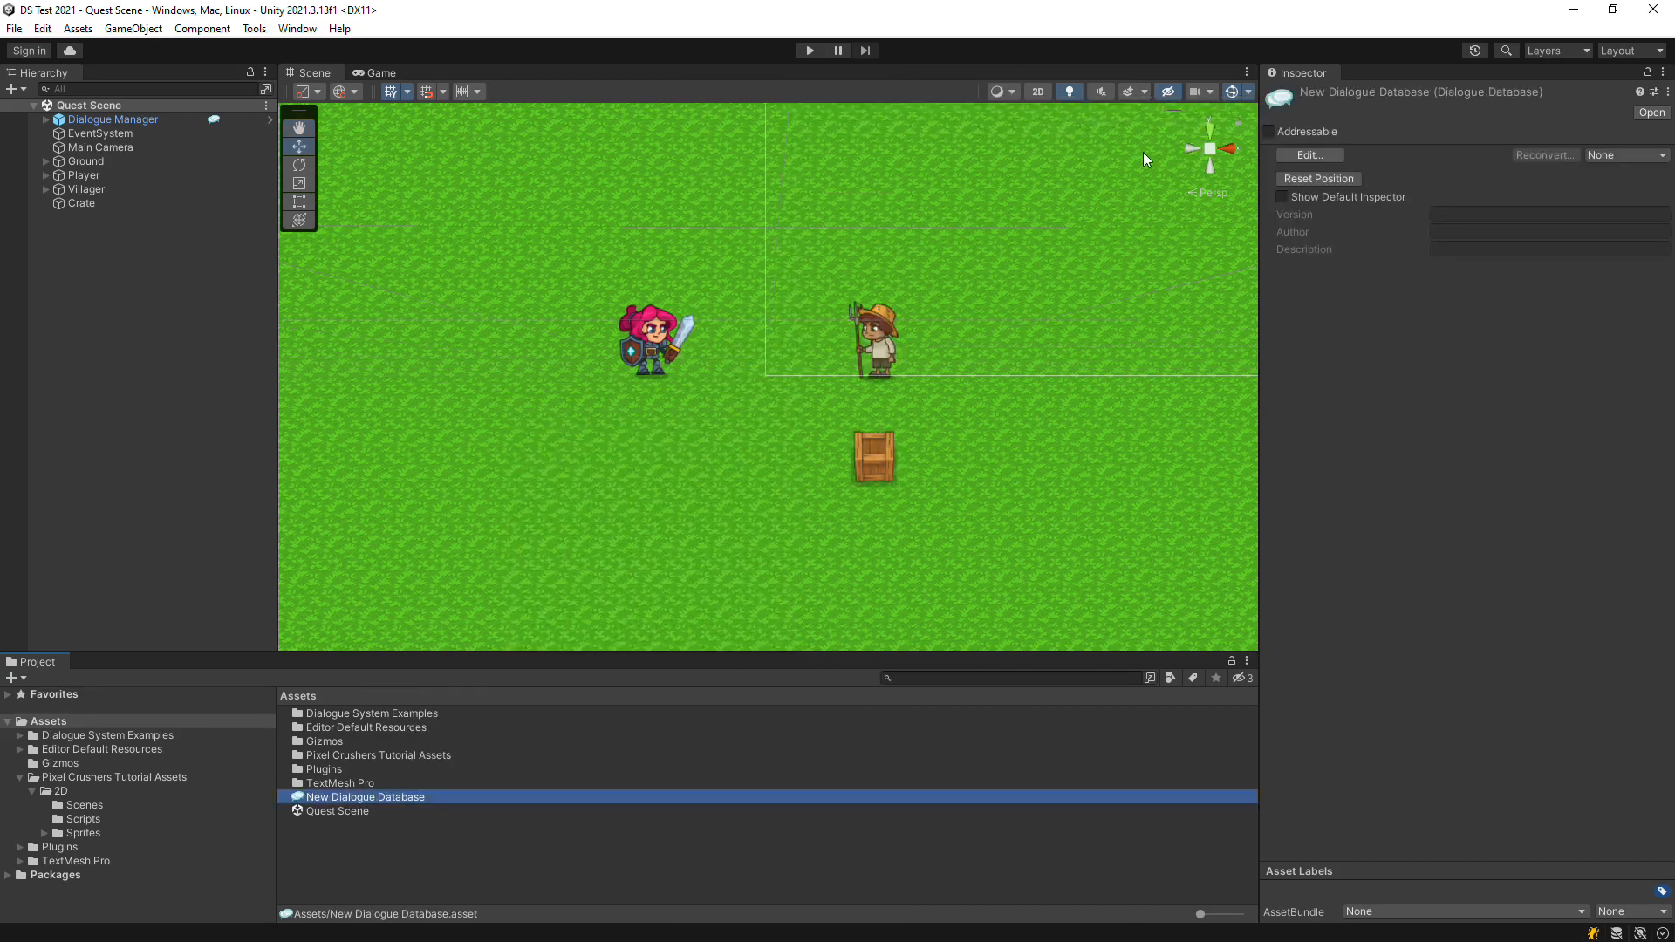
{"action": "key", "text": "F2"}
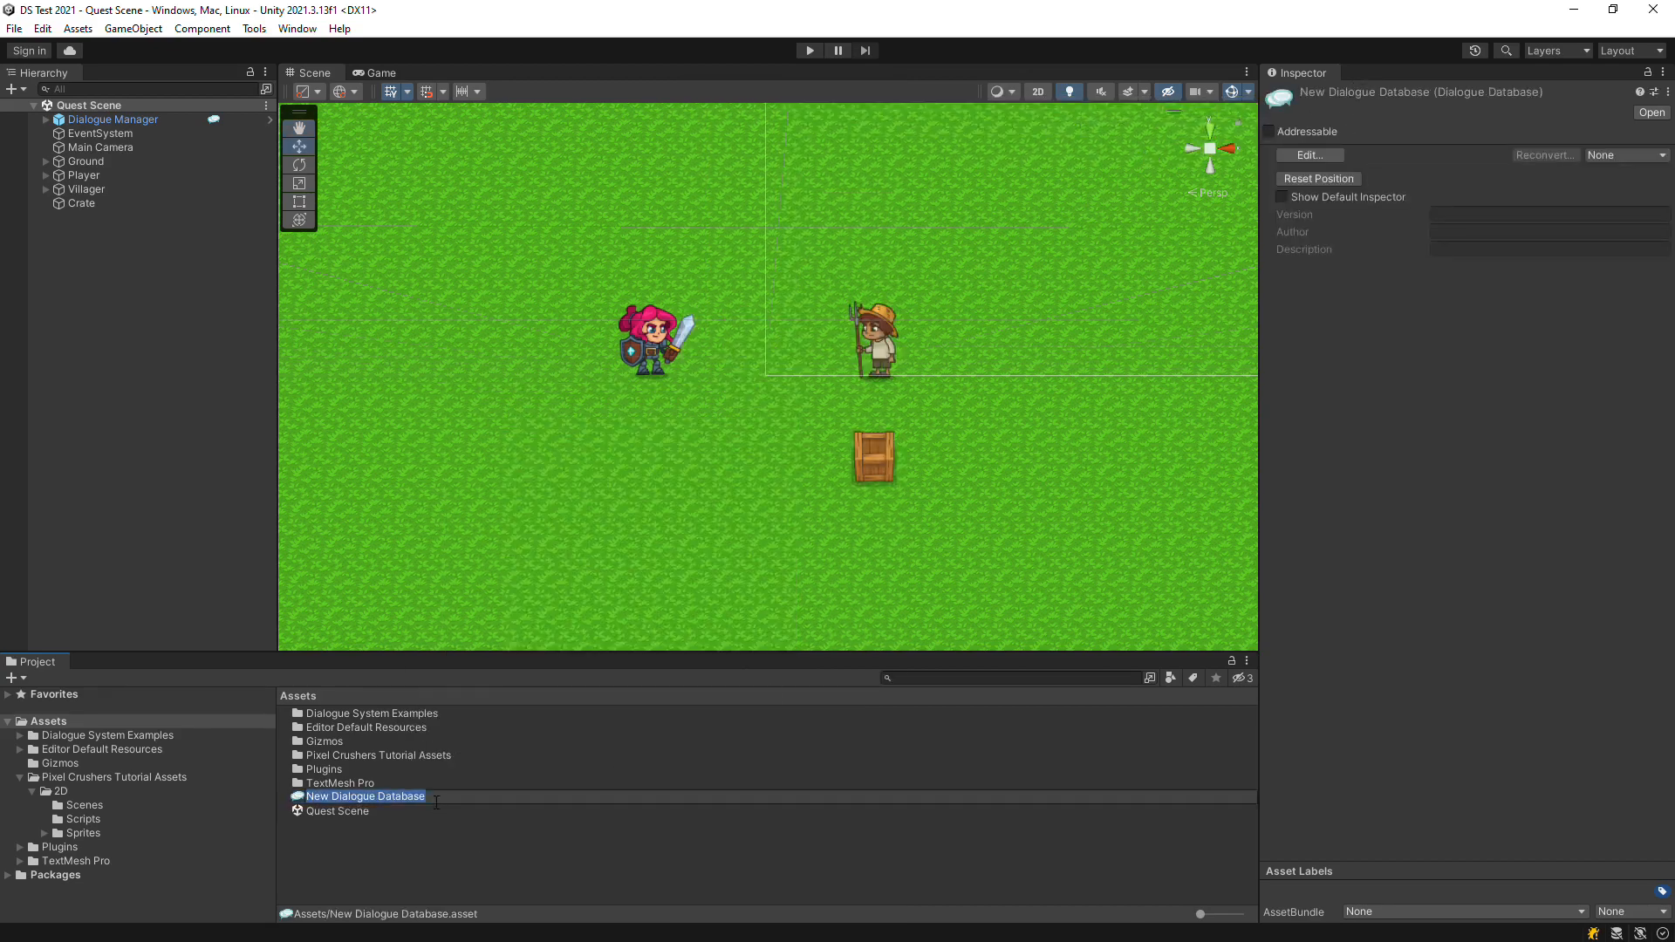
{"action": "key", "text": "Home"}
{"action": "key", "text": "ctrl+shift+Right"}
{"action": "type", "text": "Quest Tutorial"}
{"action": "key", "text": "Return"}
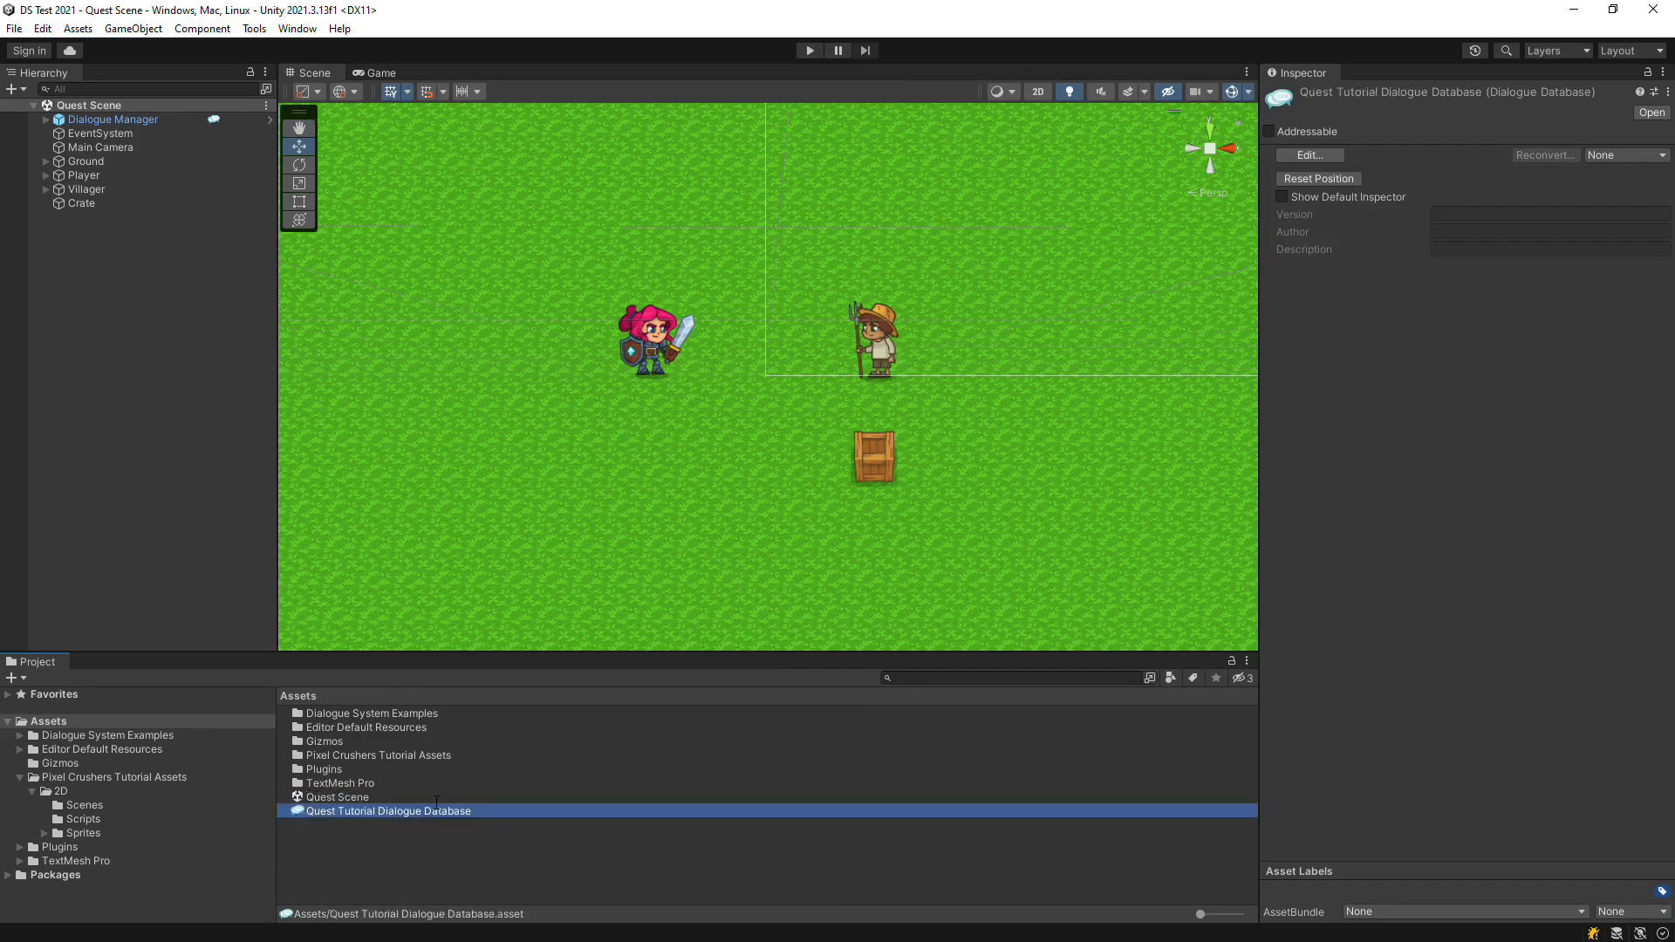
Assign Quest Tutorial Dialogue Database as the Initial Database of the Dialogue Manager
{"action": "left_click", "coordinate": [119, 120]}
{"action": "left_click_drag", "start_coordinate": [374, 808], "coordinate": [1454, 295]}
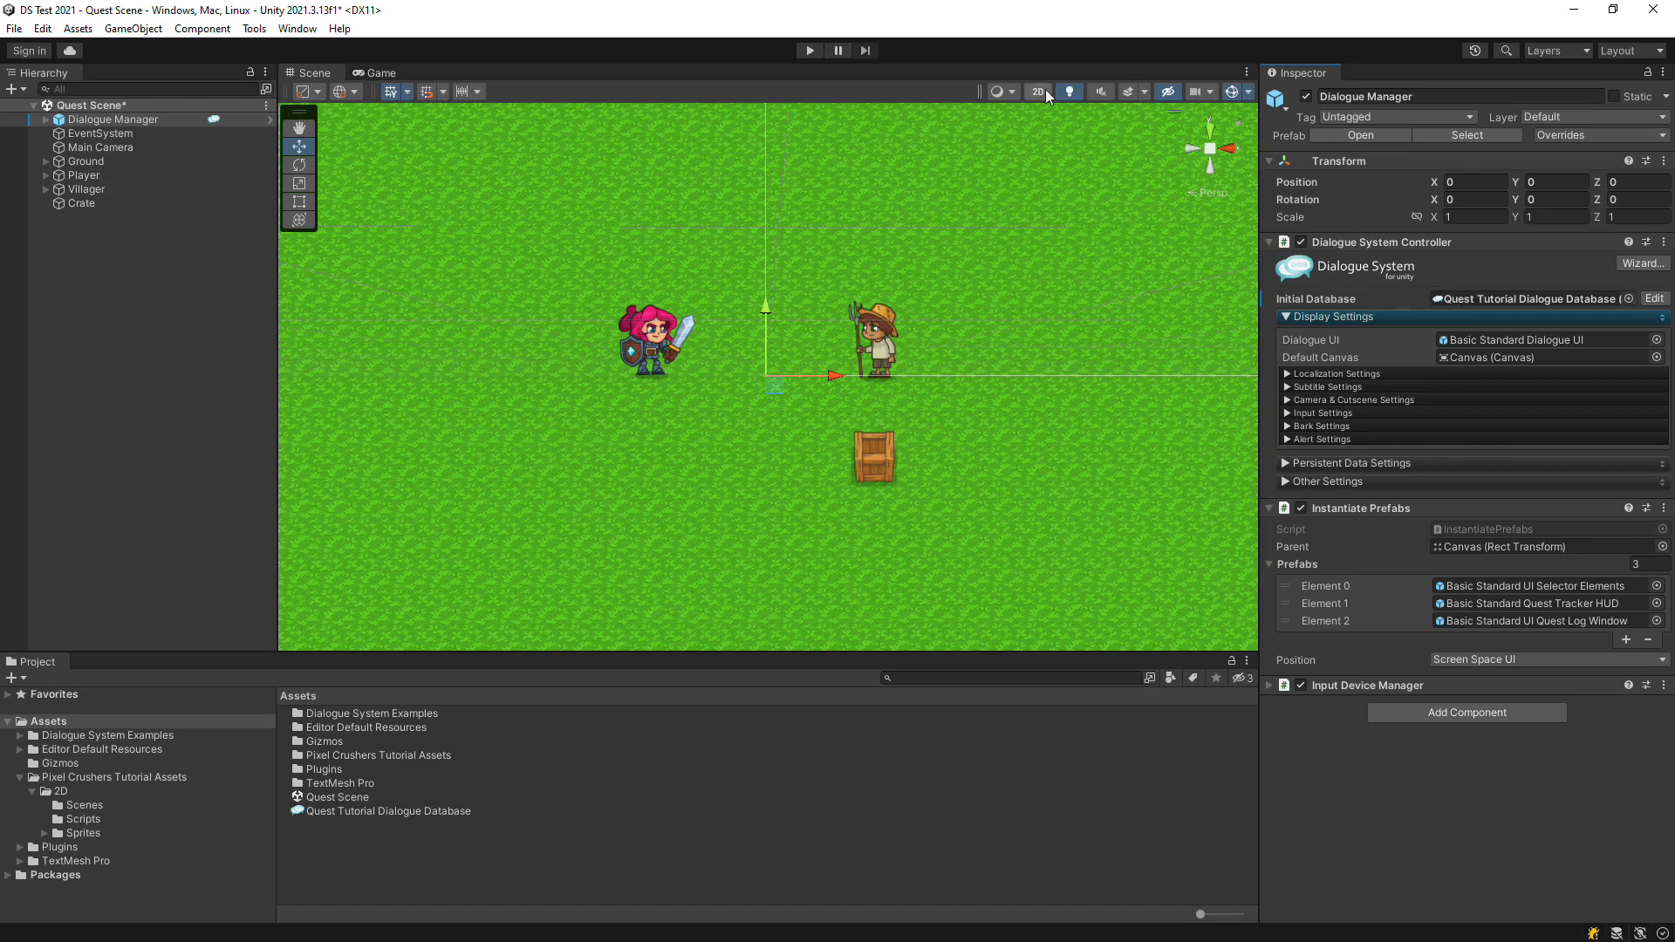
Play-test the scene by moving the player character back and forth horizontally, and stop playback
{"action": "left_click", "coordinate": [810, 46]}
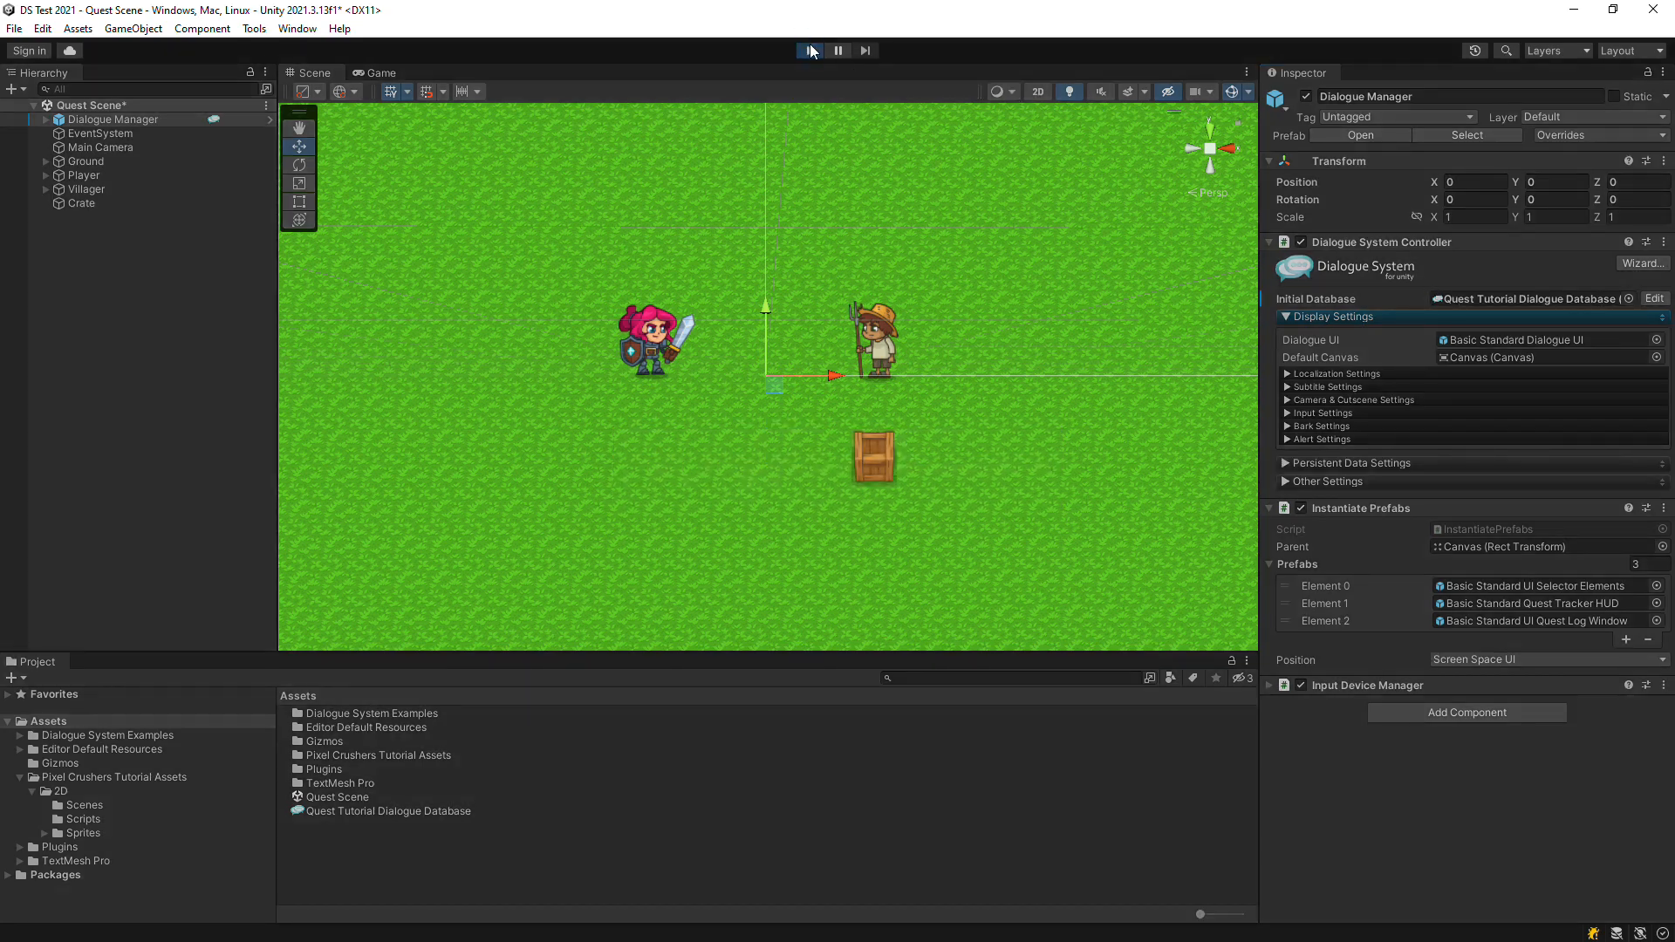
{"action": "key", "text": "Right"}
{"action": "key", "text": "Left"}
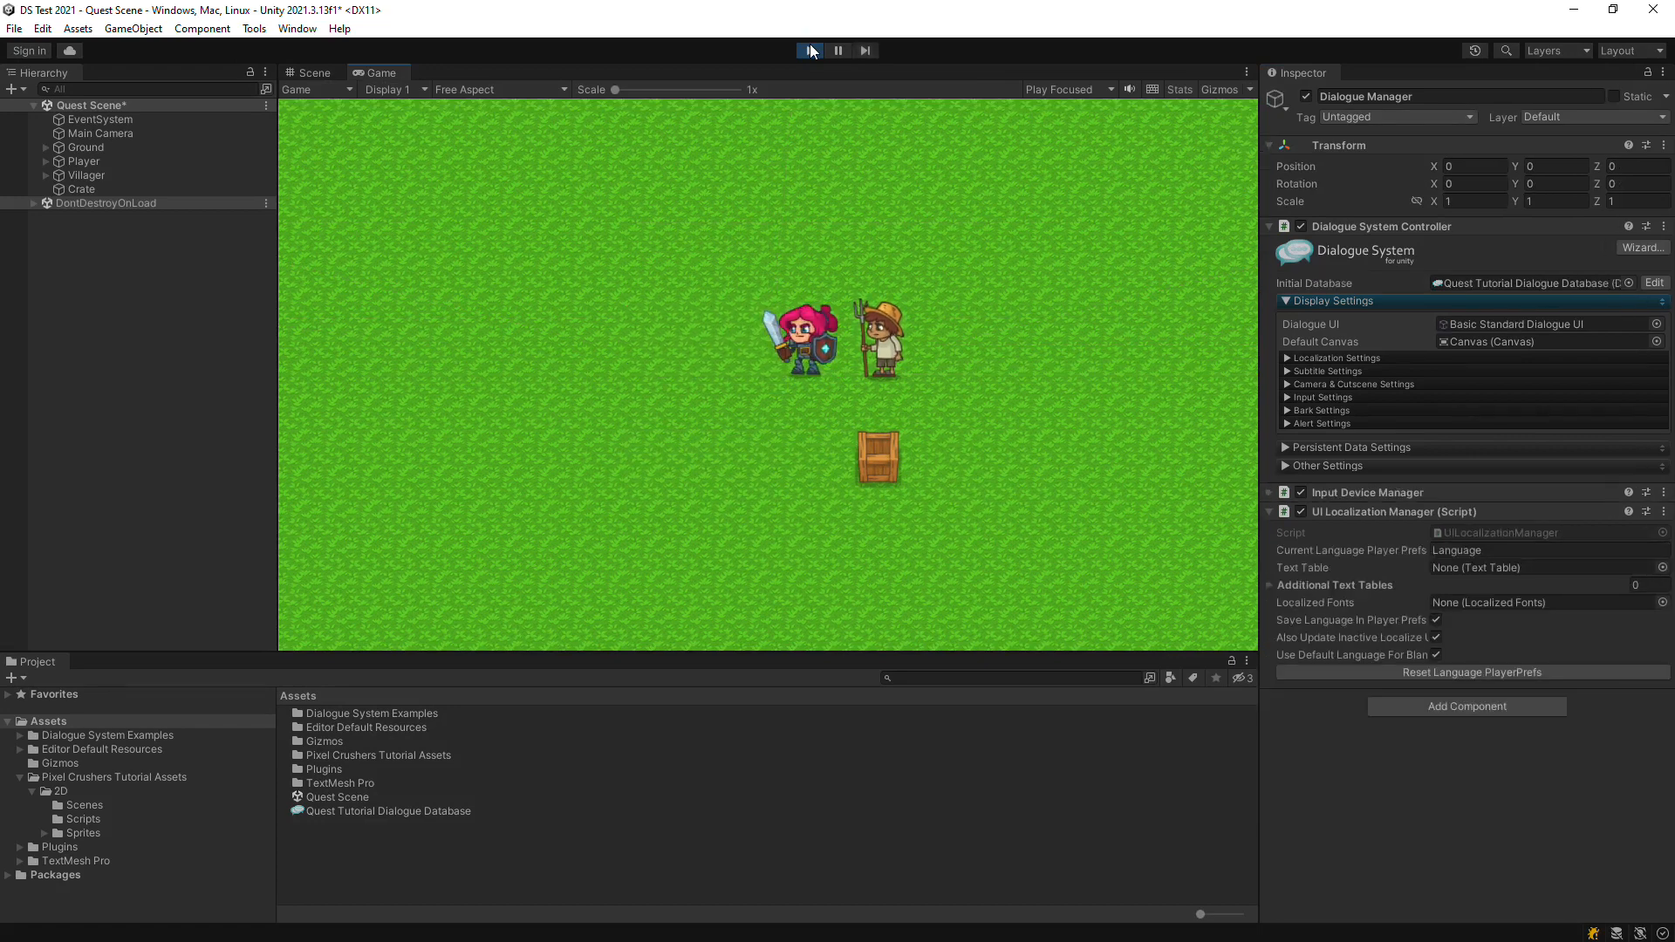
{"action": "key", "text": "Right"}
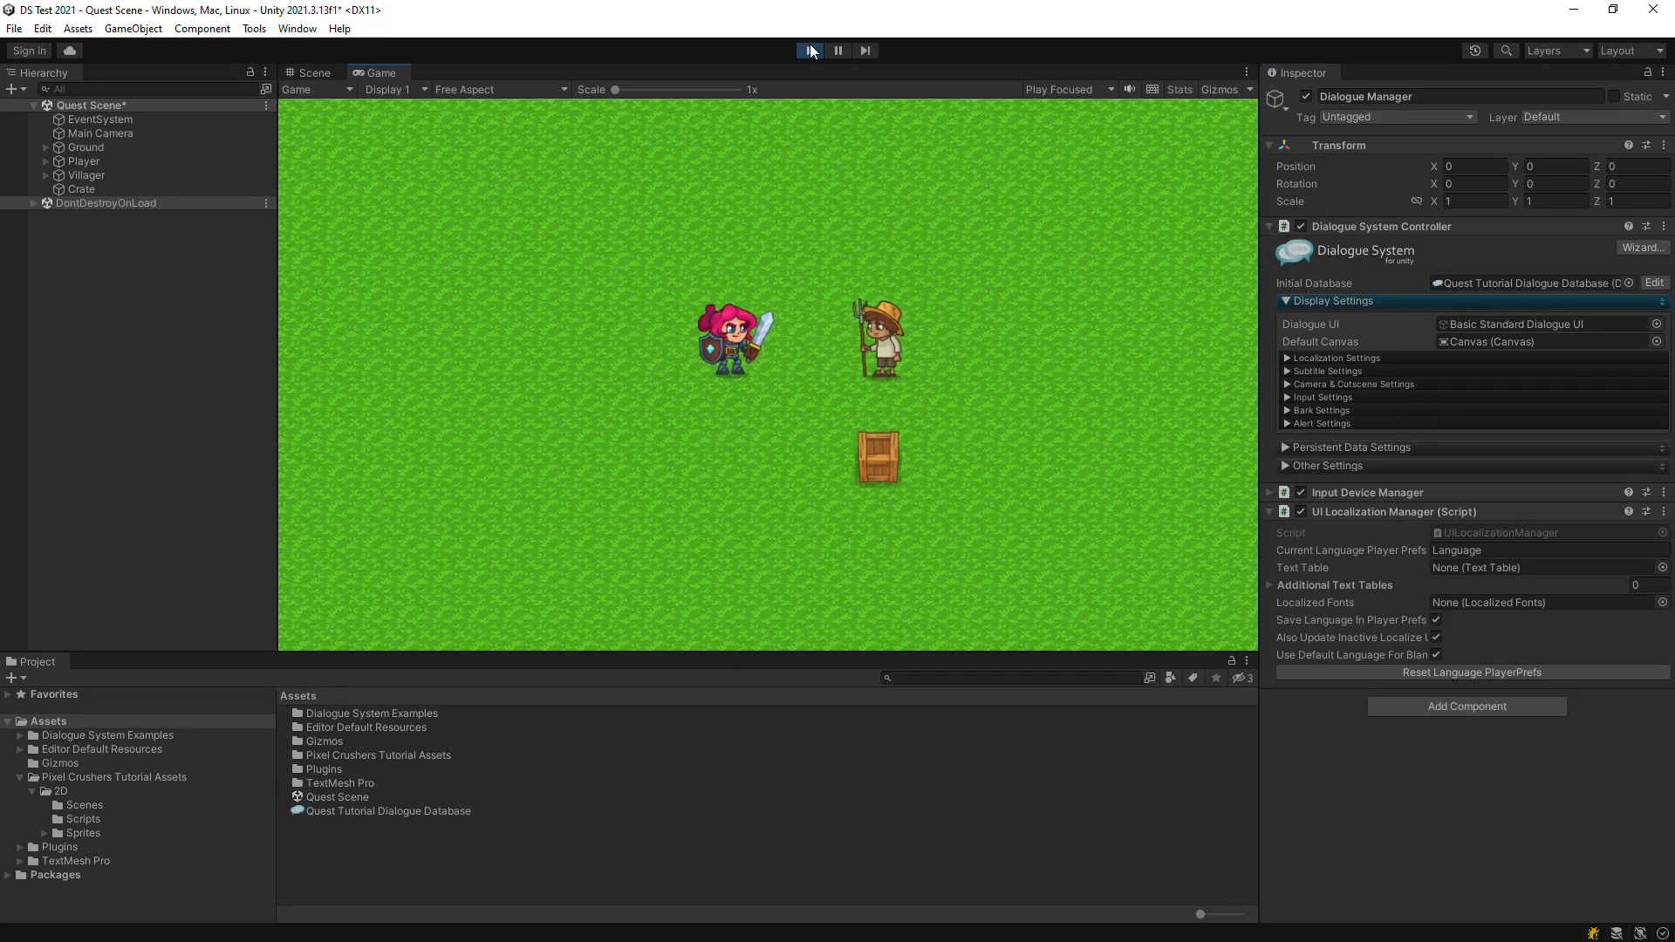
{"action": "left_click", "coordinate": [809, 50]}
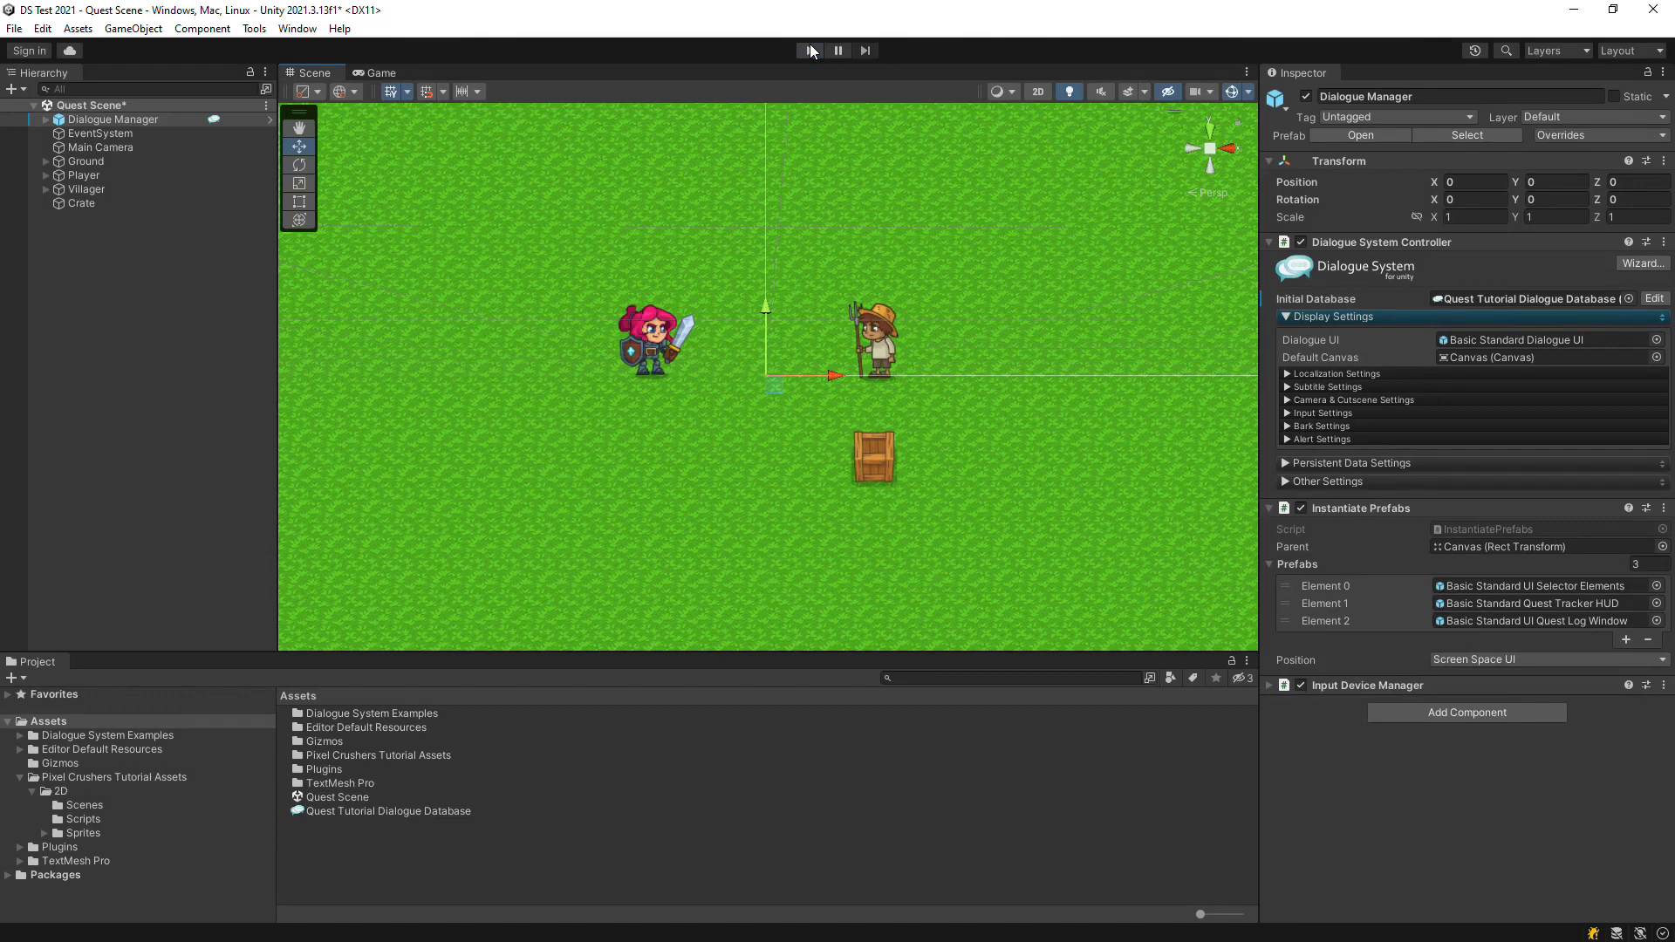
Open the dialogue database for editing and add a new actor named Merchant
{"action": "left_click", "coordinate": [1308, 272]}
{"action": "left_click", "coordinate": [593, 252]}
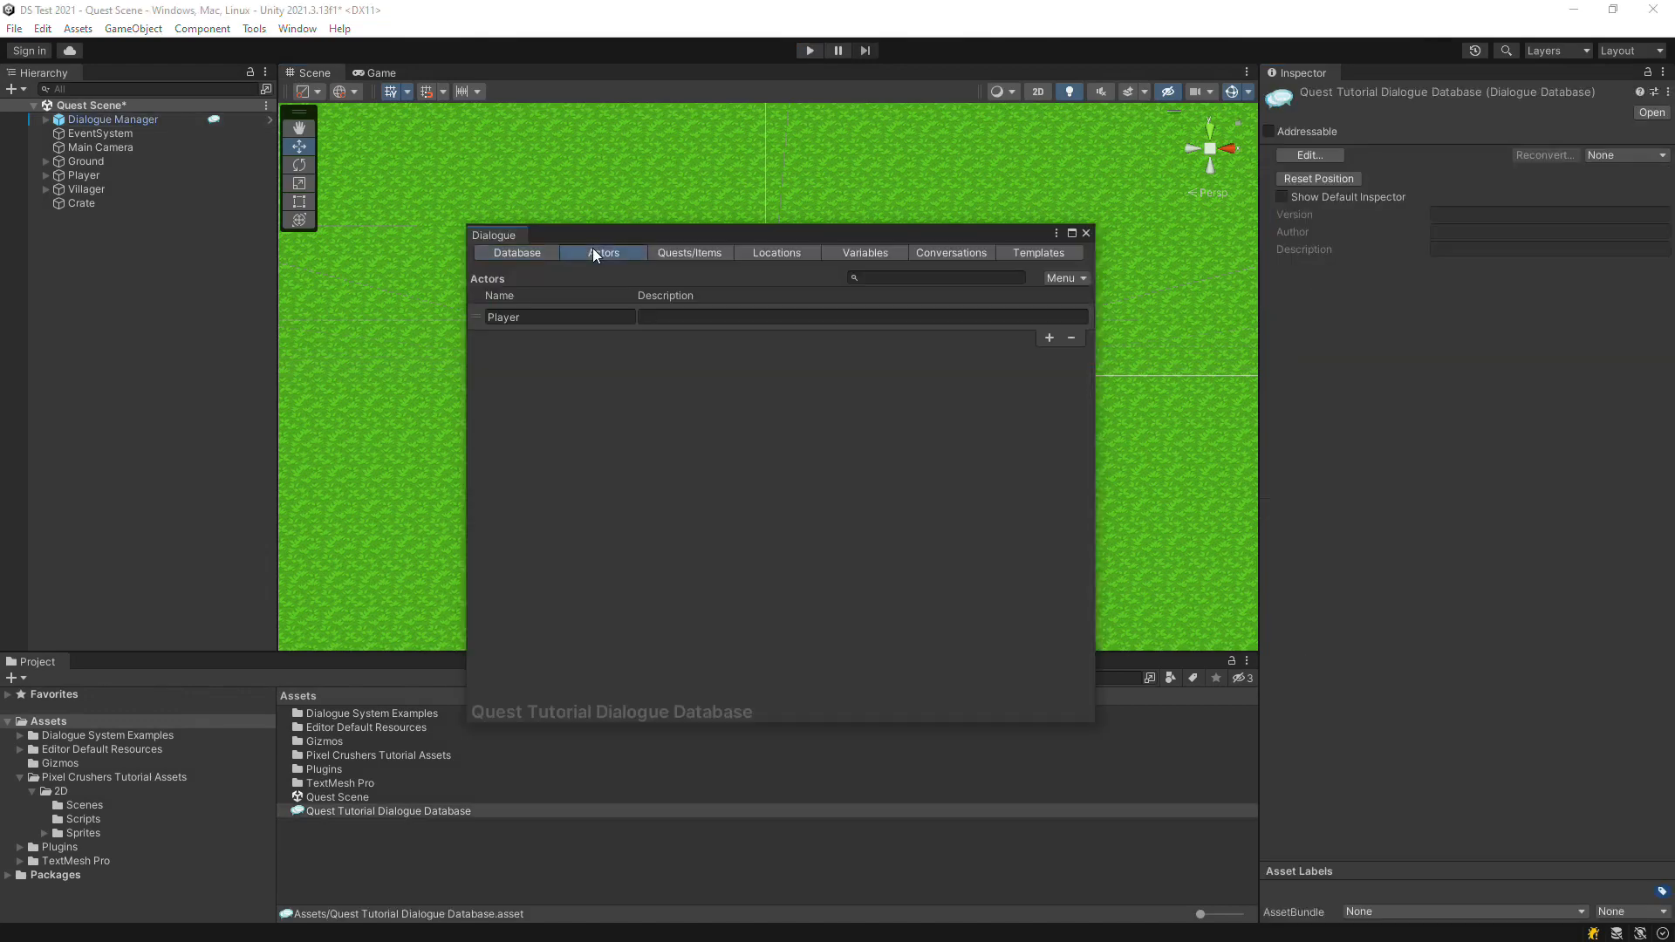
{"action": "left_click", "coordinate": [1049, 339]}
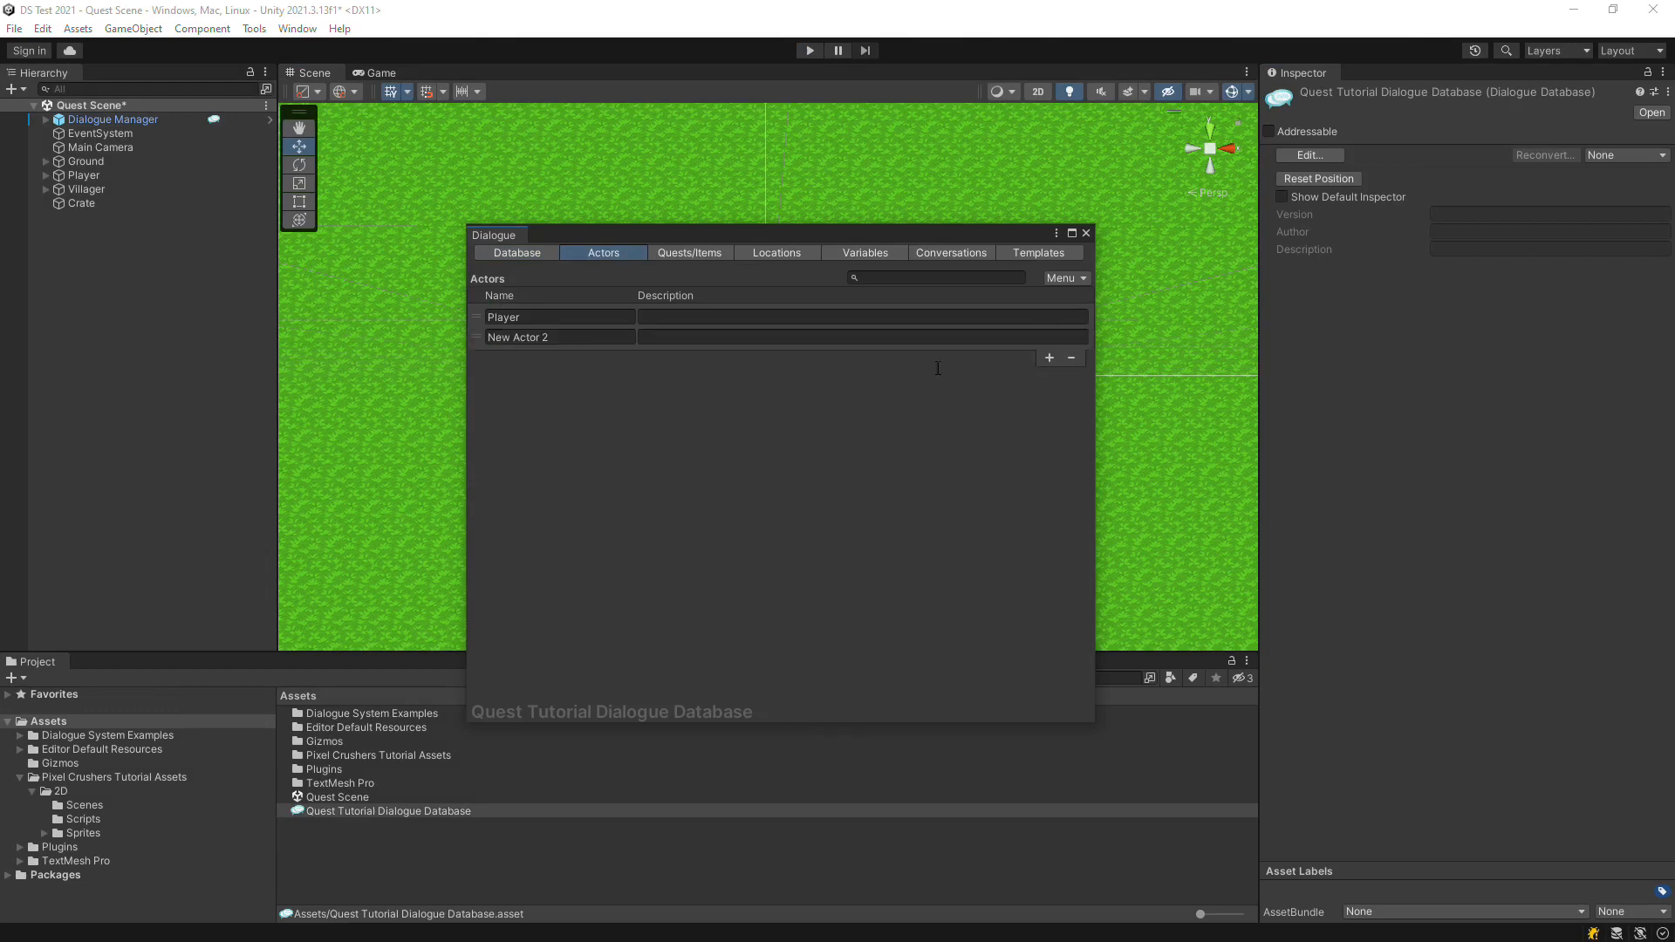
{"action": "left_click", "coordinate": [571, 338]}
{"action": "type", "text": "Merch"}
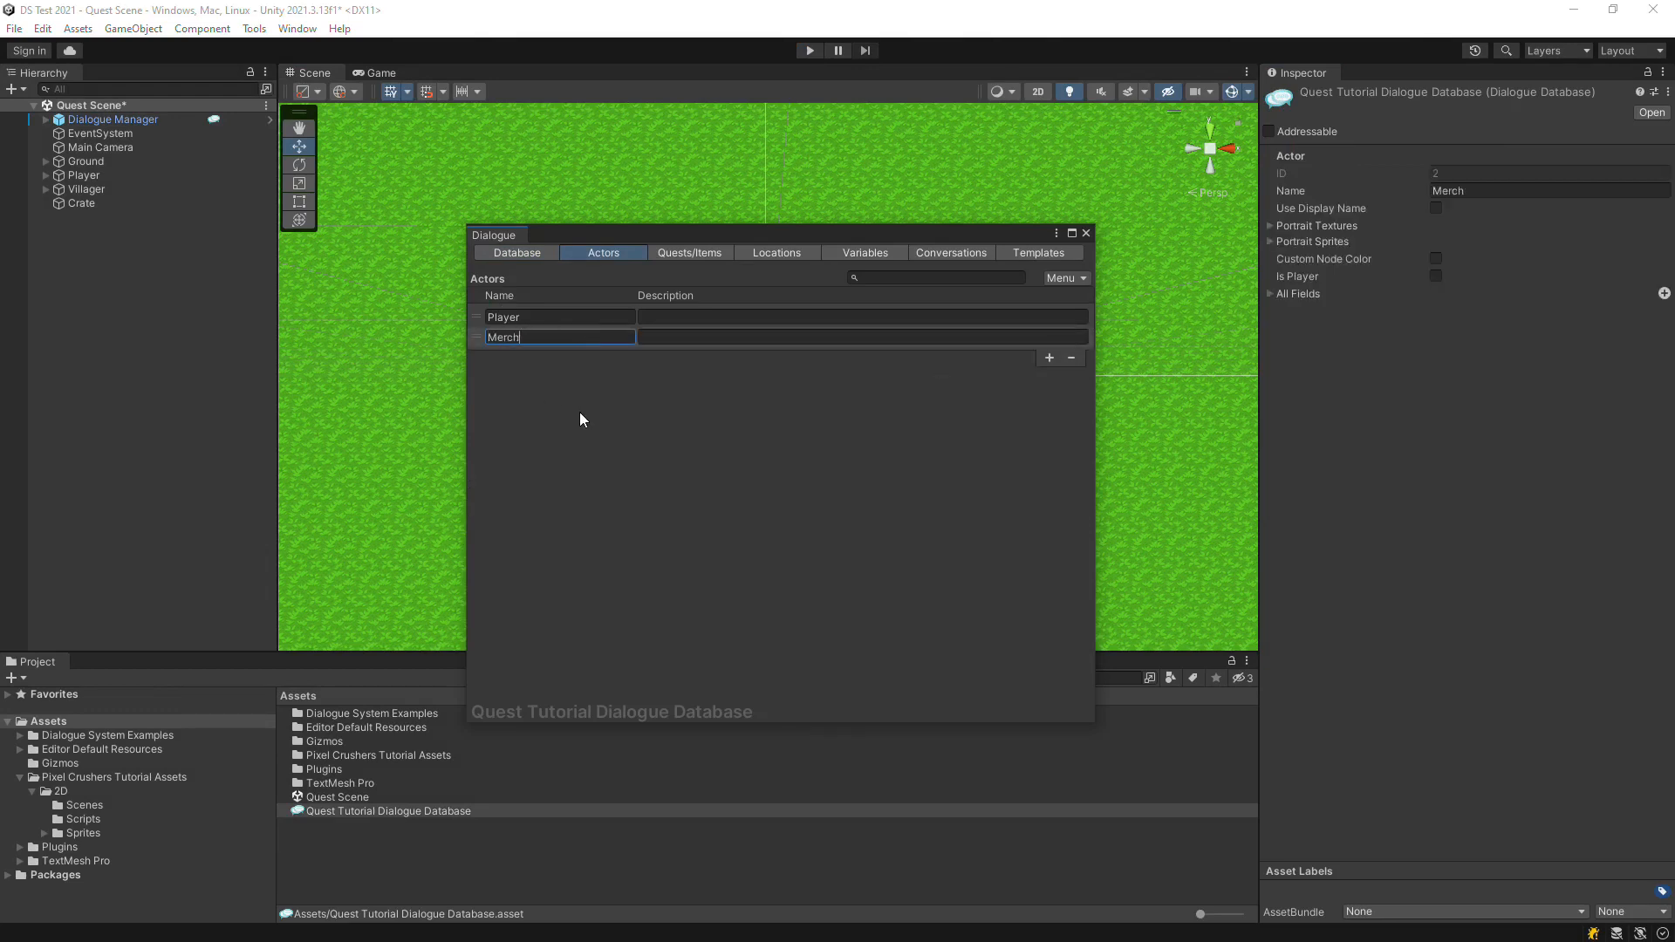
{"action": "type", "text": "ant"}
Search the sprites for "port" and assign the straw-hatted villager portrait as the Merchant's portrait sprite
{"action": "left_click", "coordinate": [1270, 242]}
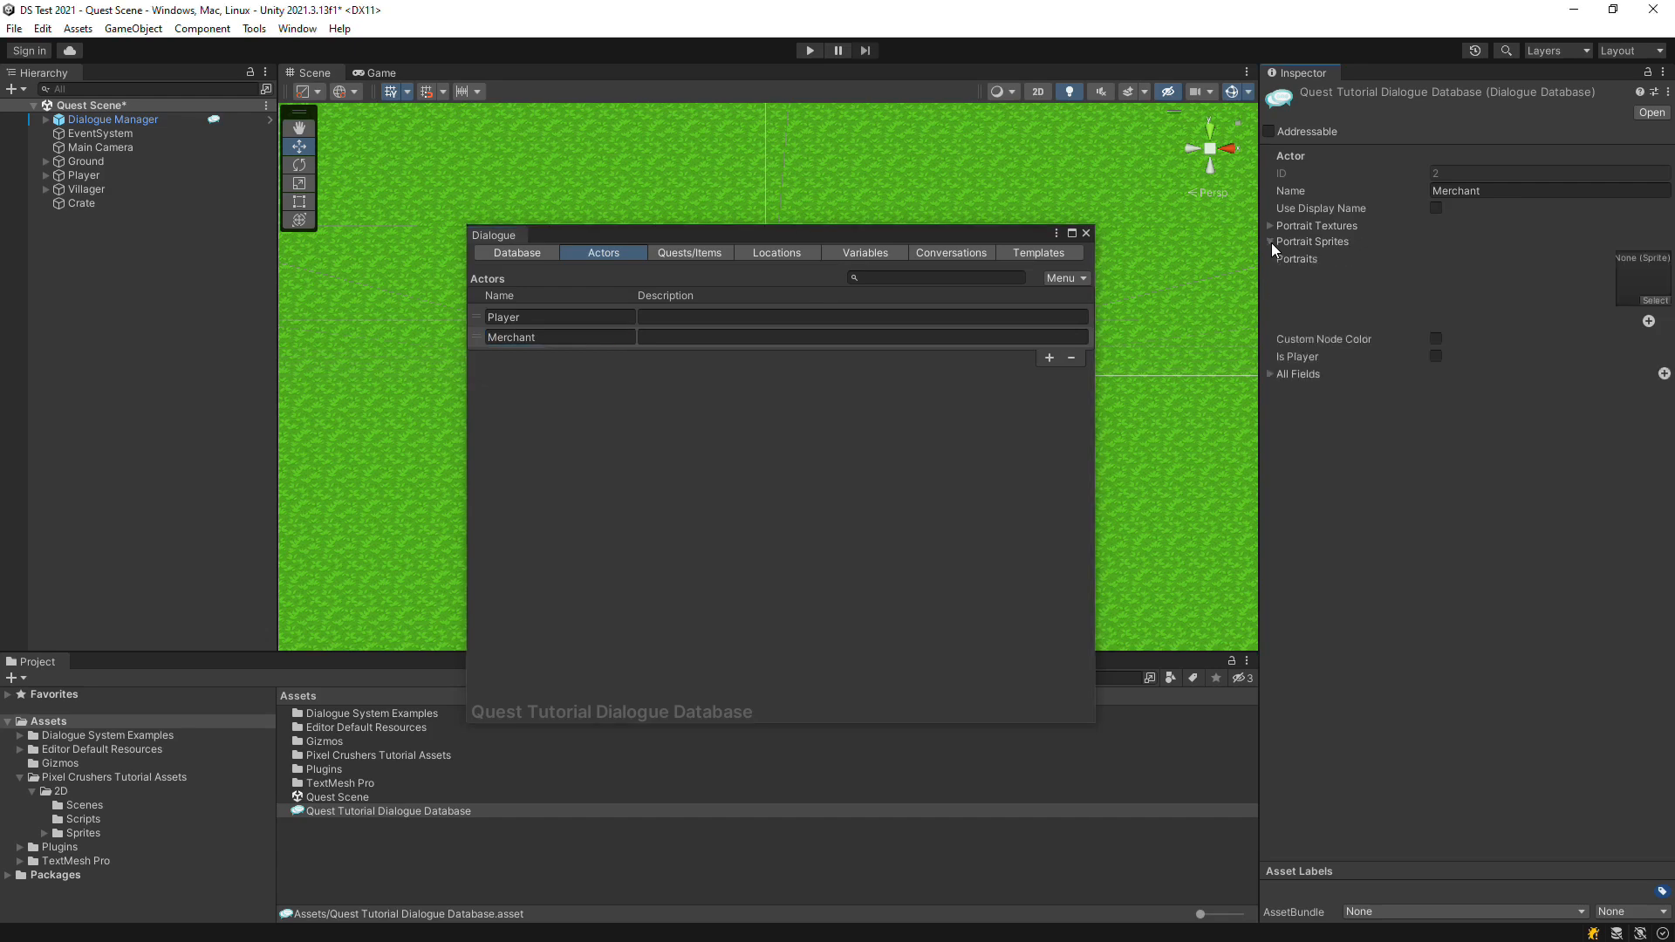
{"action": "left_click", "coordinate": [1657, 300]}
{"action": "type", "text": "port"}
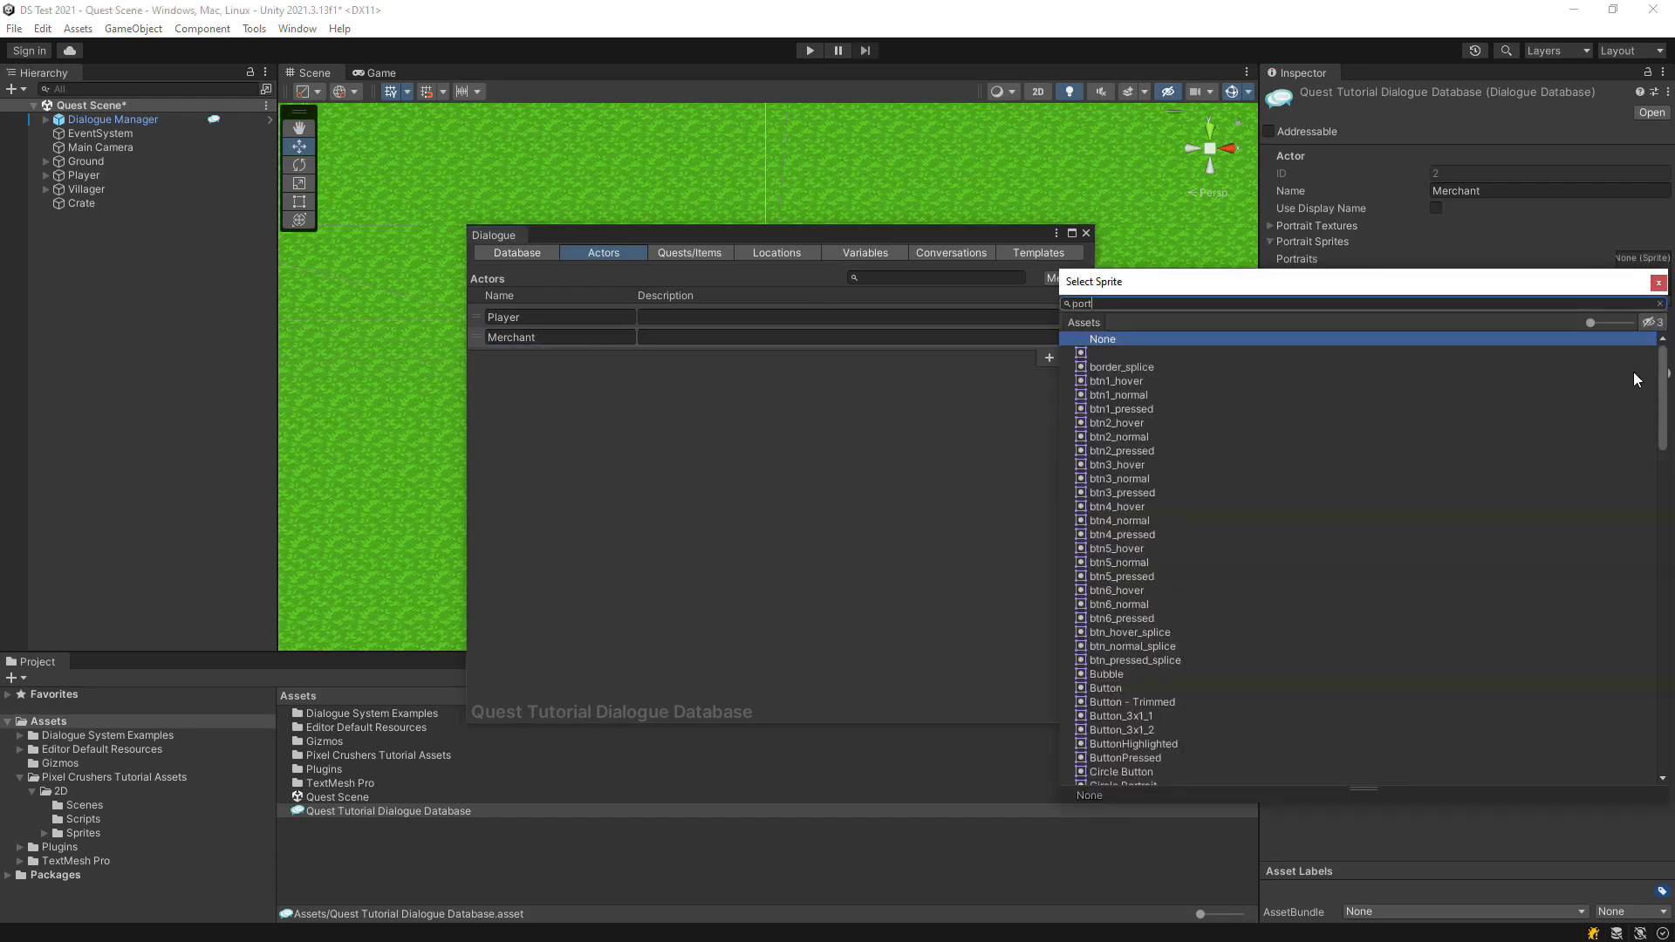
{"action": "double_click", "coordinate": [1135, 404]}
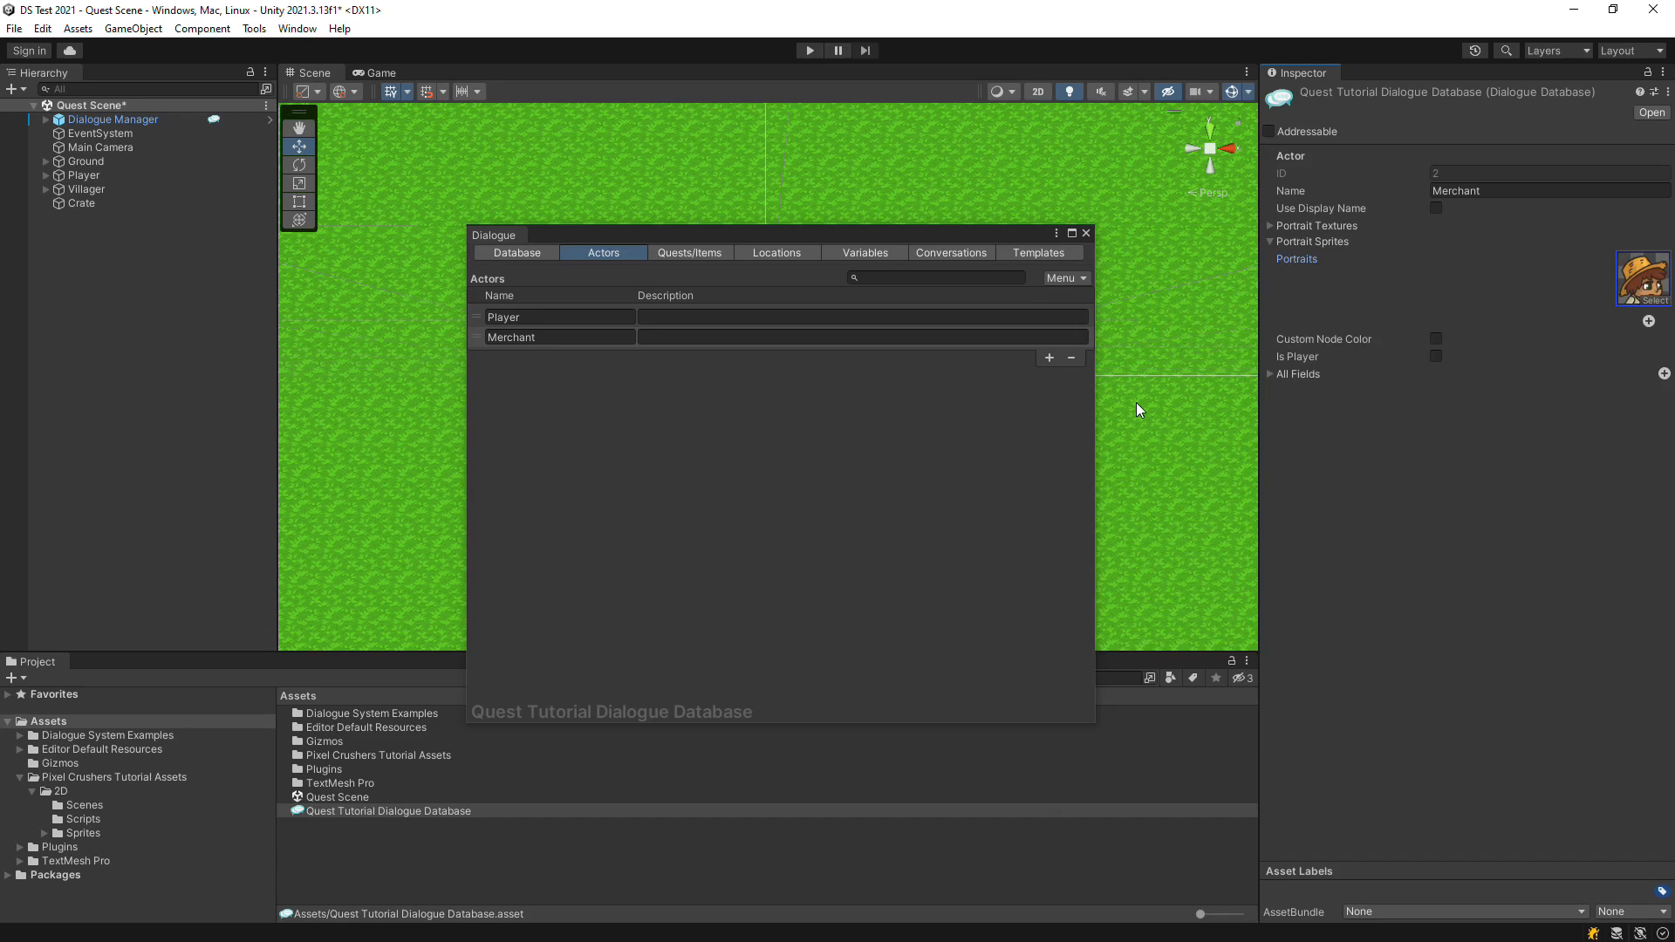
Add a Number variable named Crates.NumCollected to the dialogue database
{"action": "left_click", "coordinate": [858, 255]}
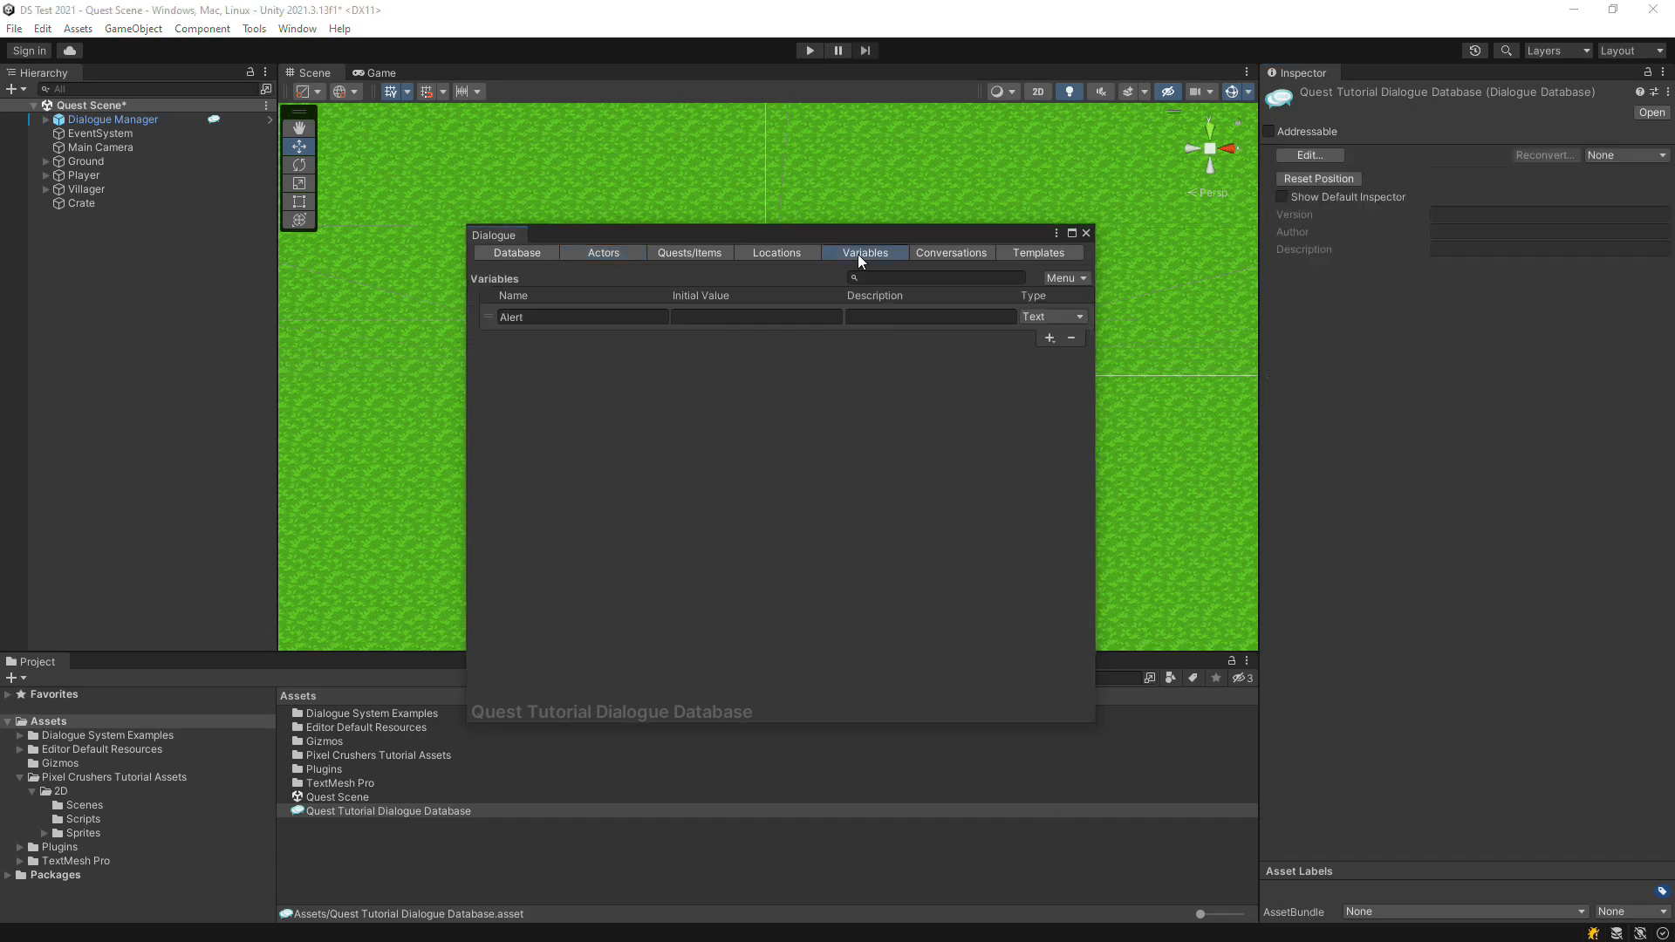
{"action": "left_click", "coordinate": [1048, 336]}
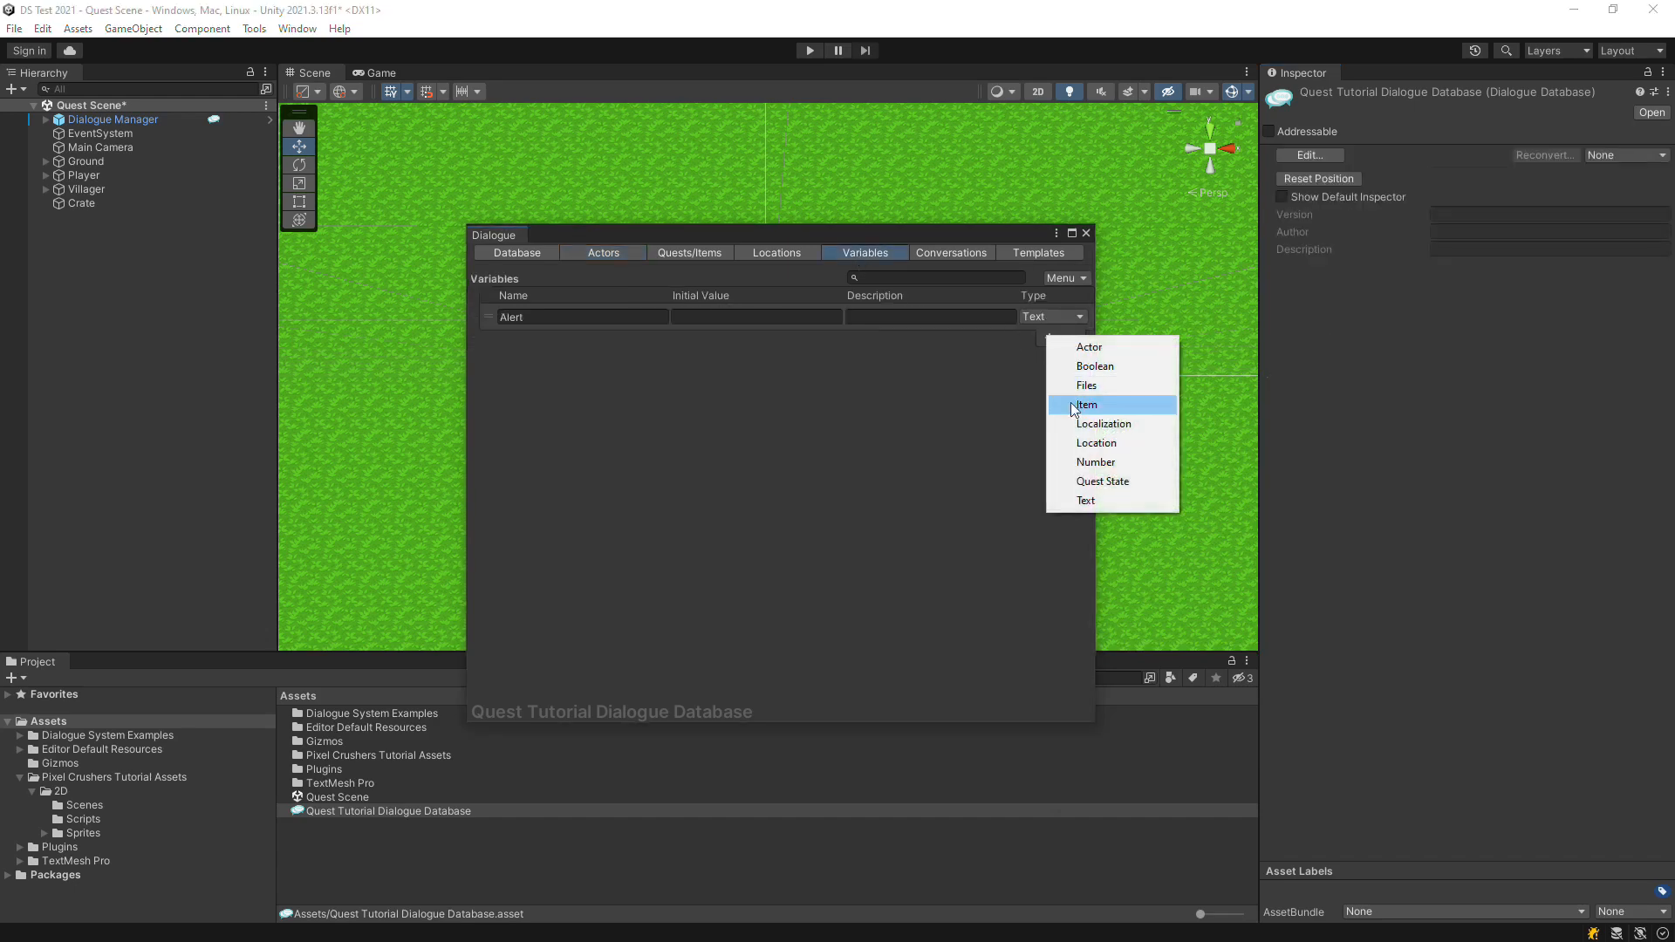
{"action": "left_click", "coordinate": [1079, 463]}
{"action": "left_click", "coordinate": [630, 343]}
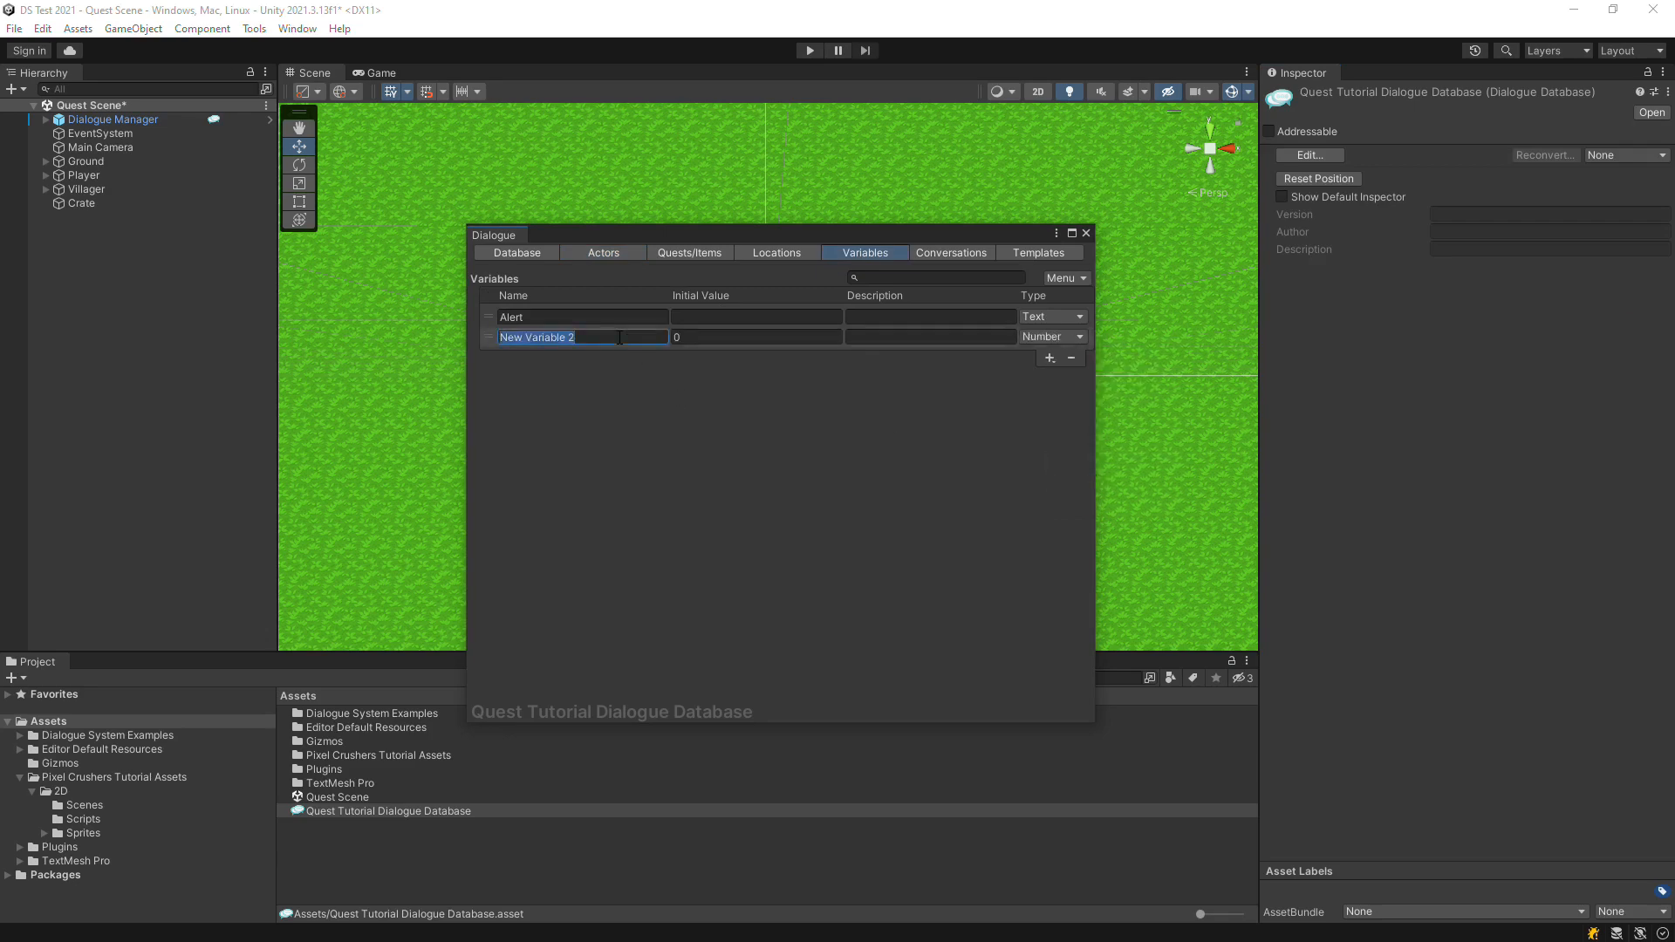
{"action": "type", "text": "Cr"}
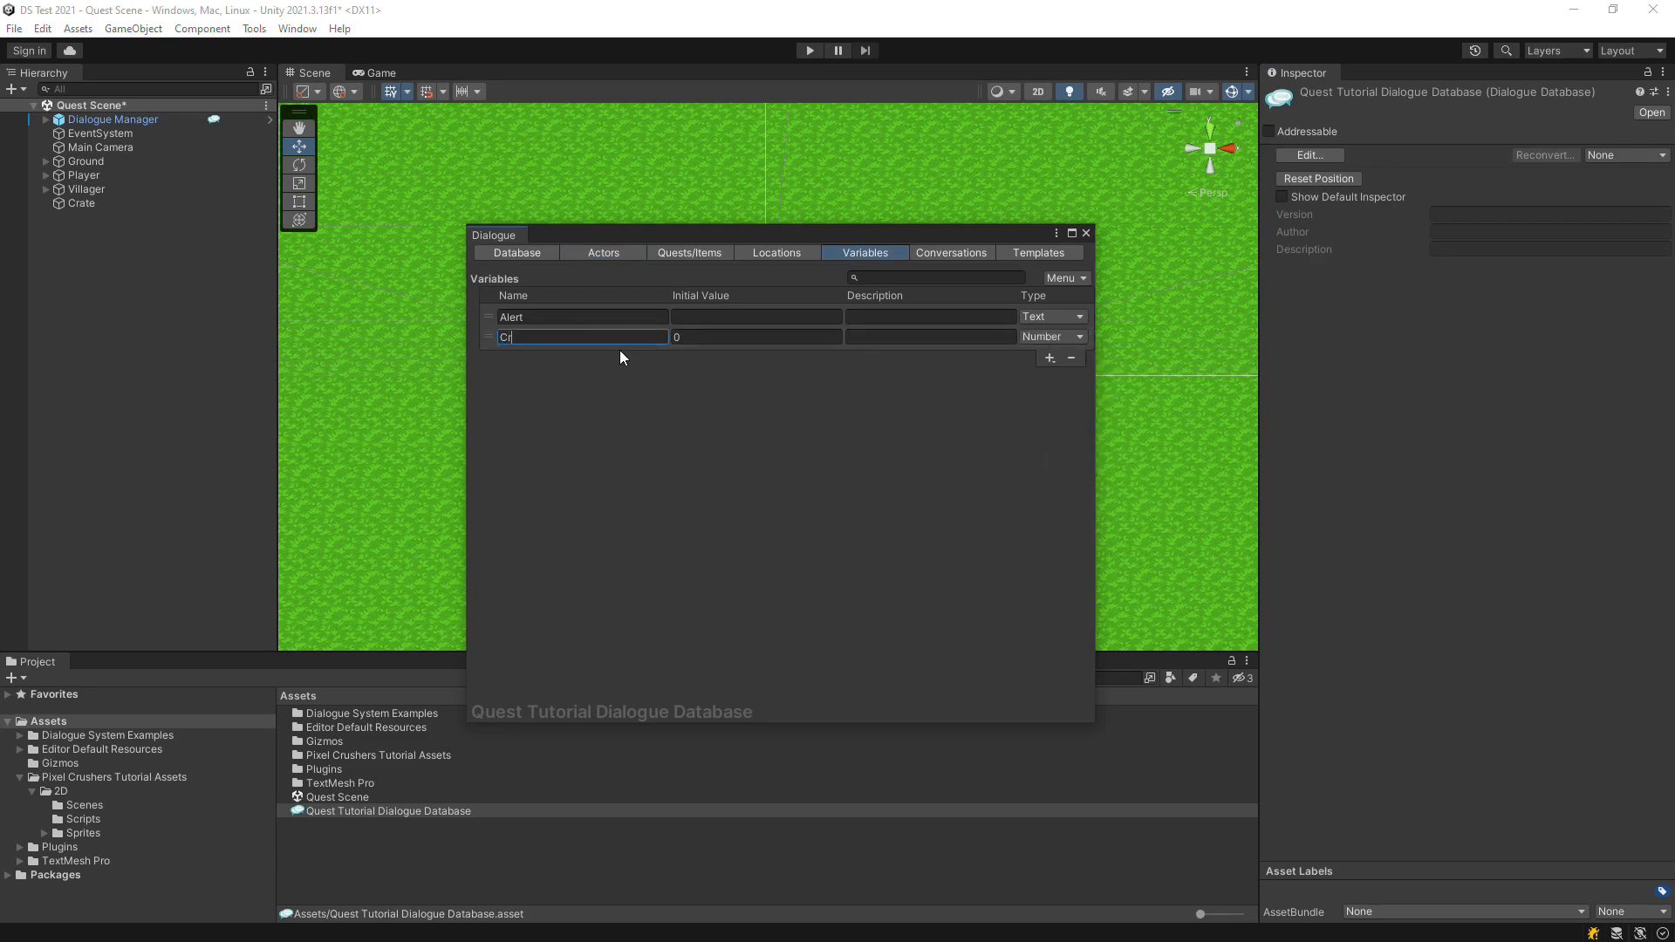
{"action": "type", "text": "ates.NumCollected"}
Add a new quest named Crates to the dialogue database
{"action": "left_click", "coordinate": [671, 258]}
{"action": "left_click", "coordinate": [1049, 338]}
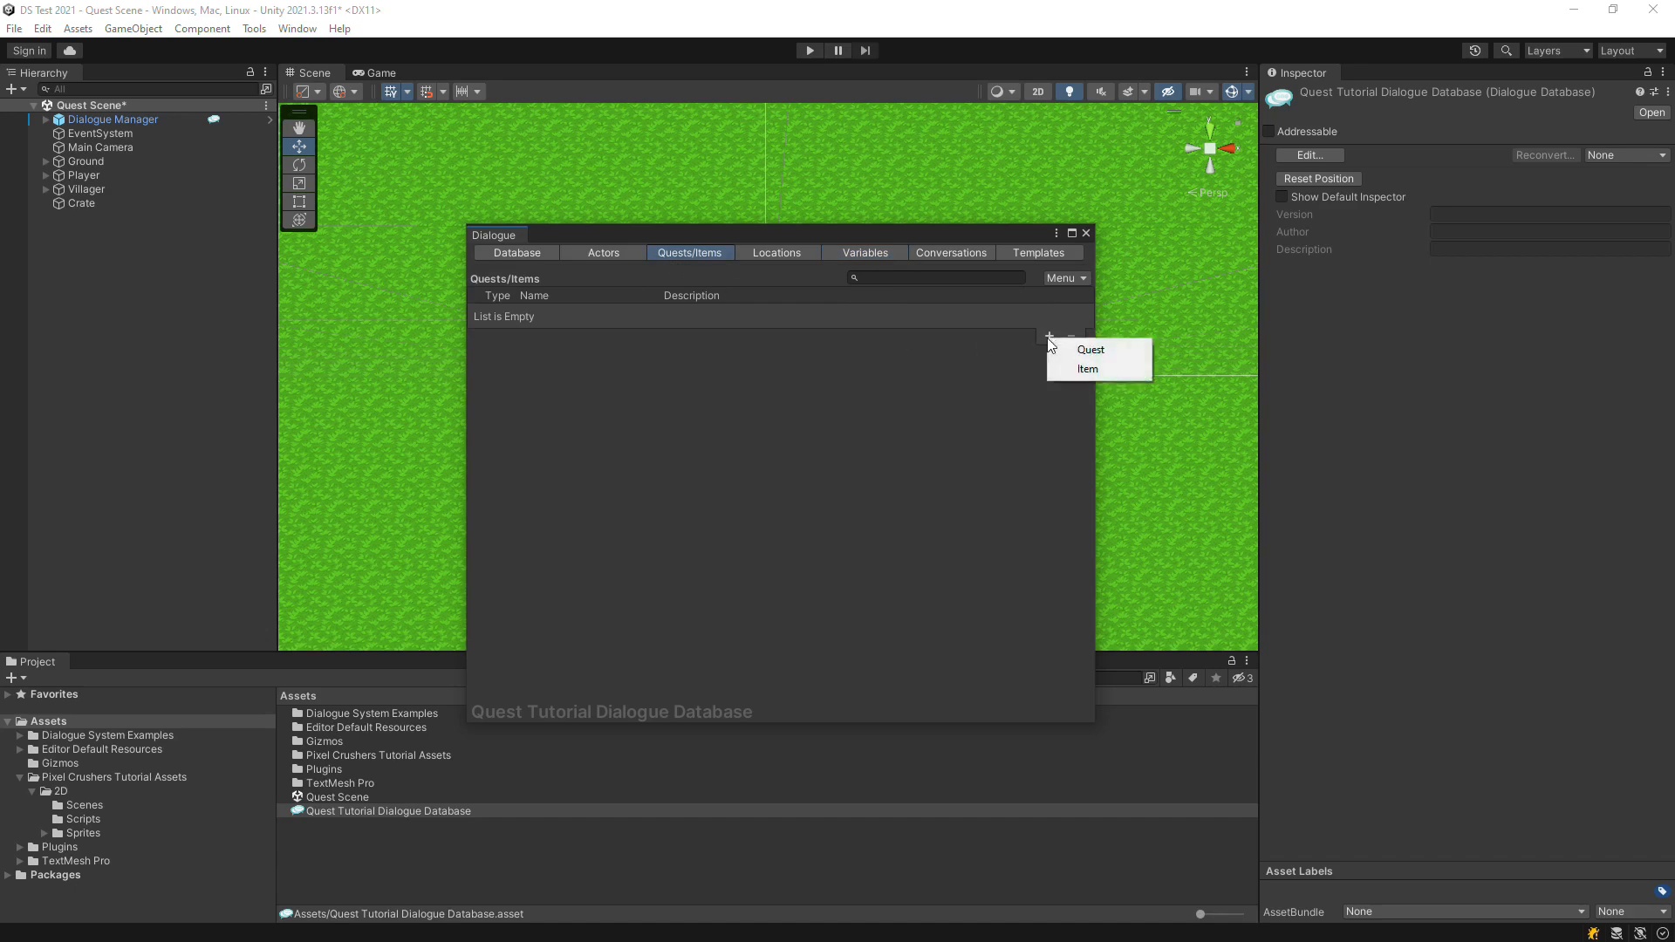
{"action": "left_click", "coordinate": [1059, 351]}
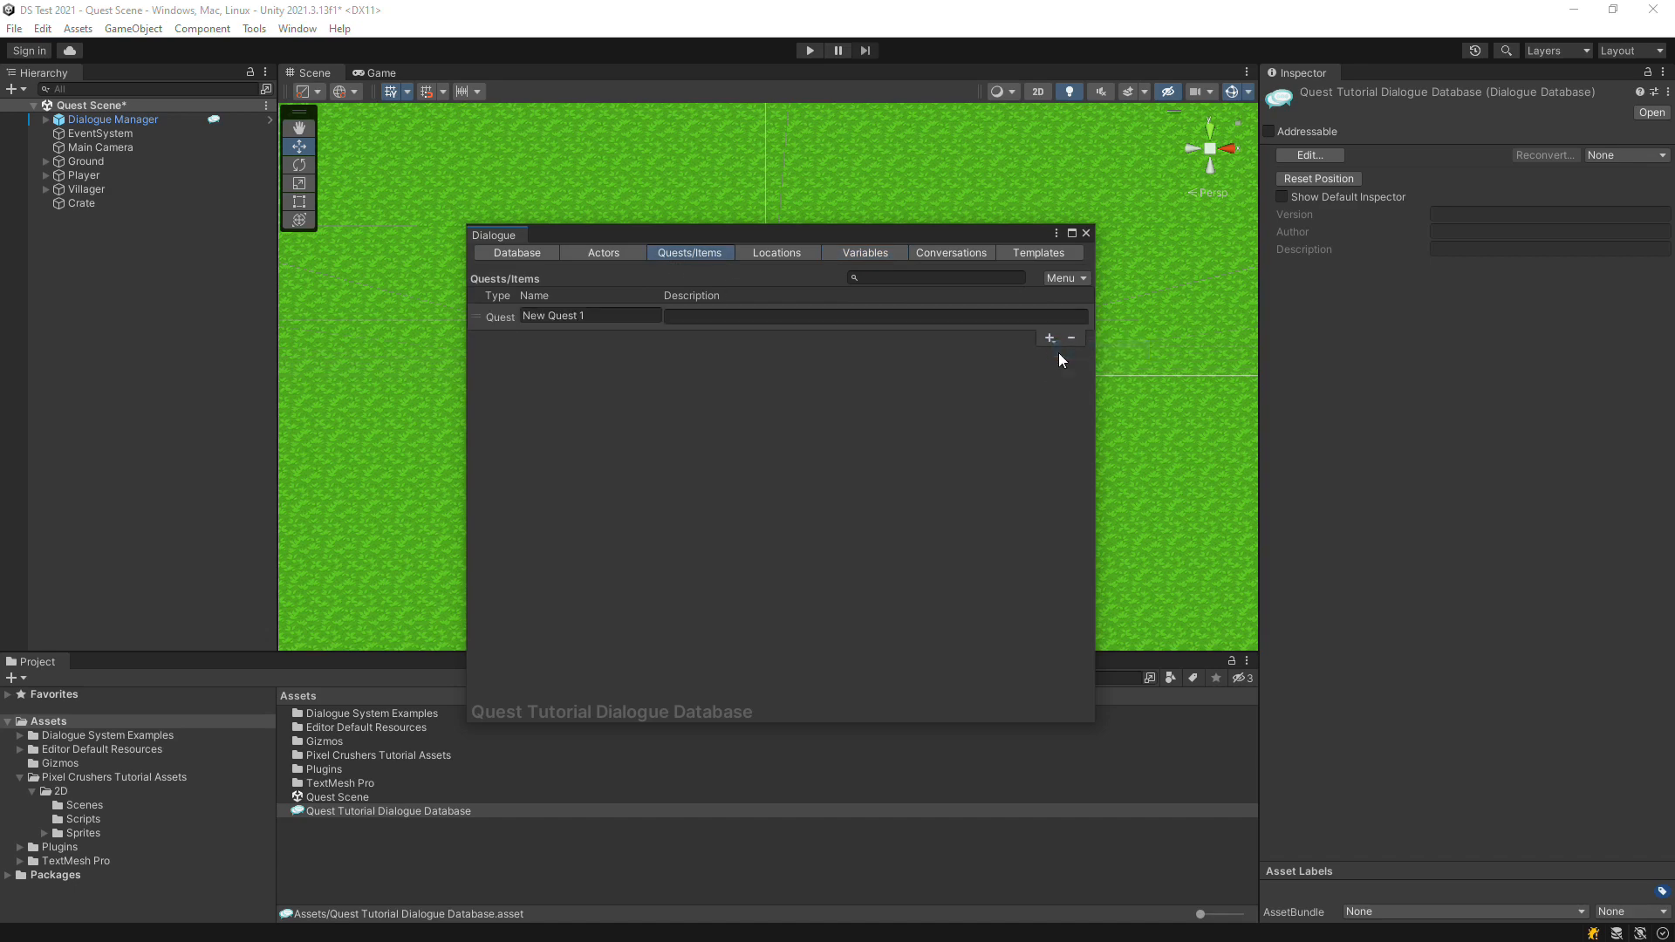
{"action": "left_click", "coordinate": [601, 315]}
{"action": "type", "text": "Crates"}
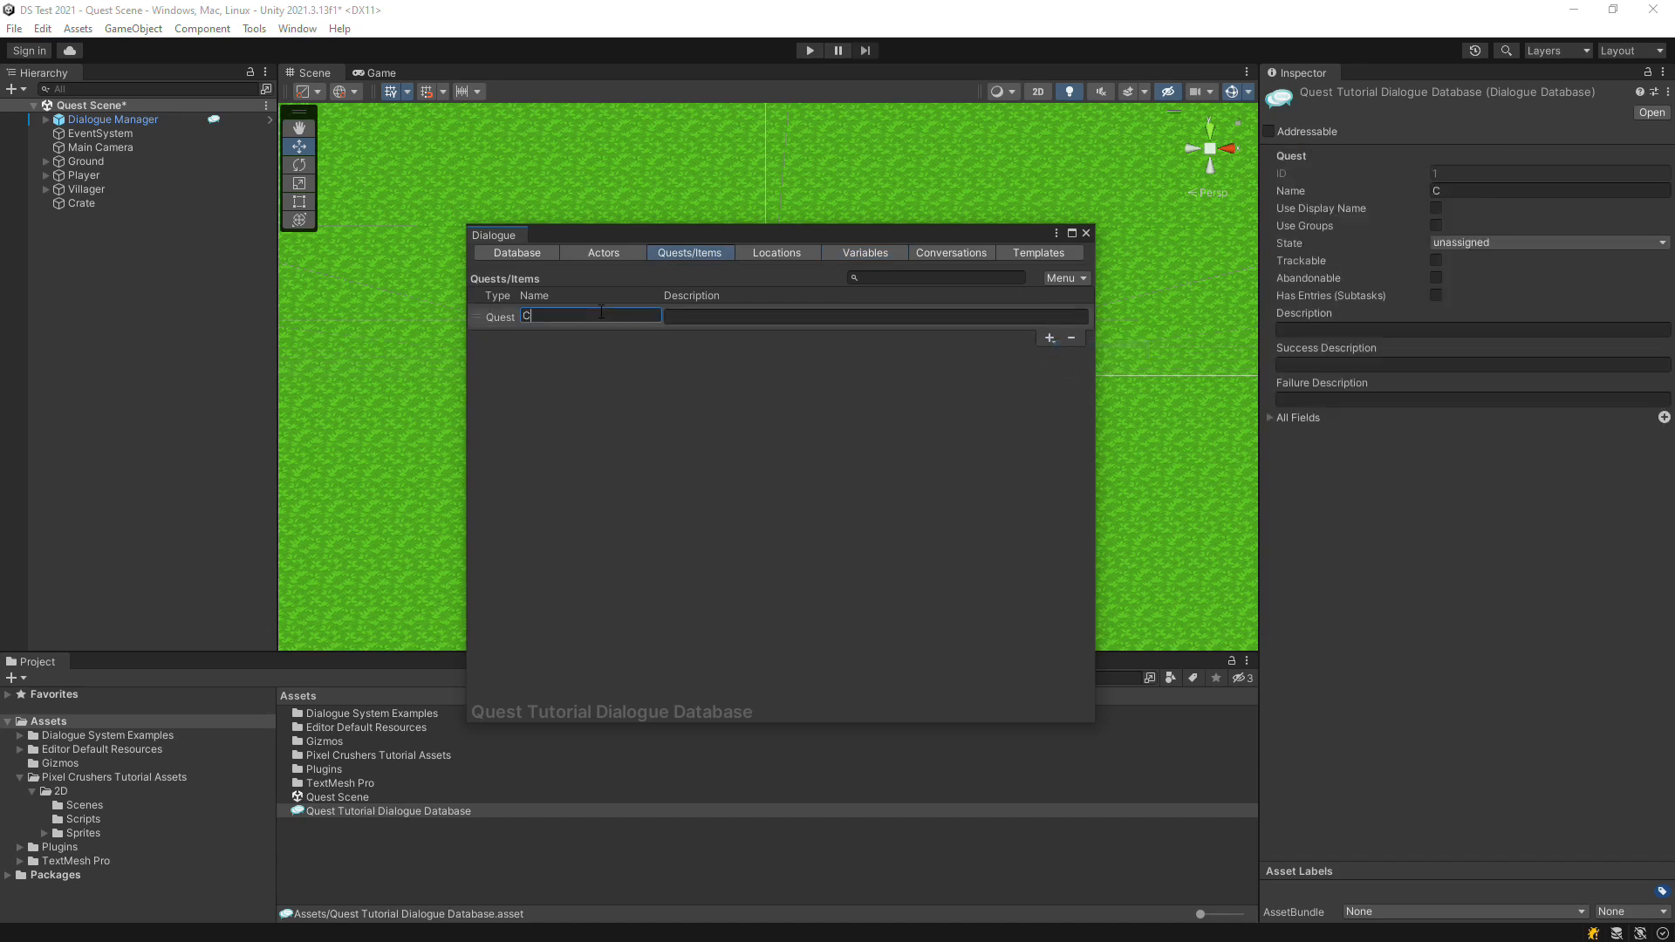
Give the Crates quest the display name "Find the Crates" and enable Trackable, Track on Start and Has Entries (Subtasks)
{"action": "left_click", "coordinate": [1436, 209]}
{"action": "left_click", "coordinate": [1459, 225]}
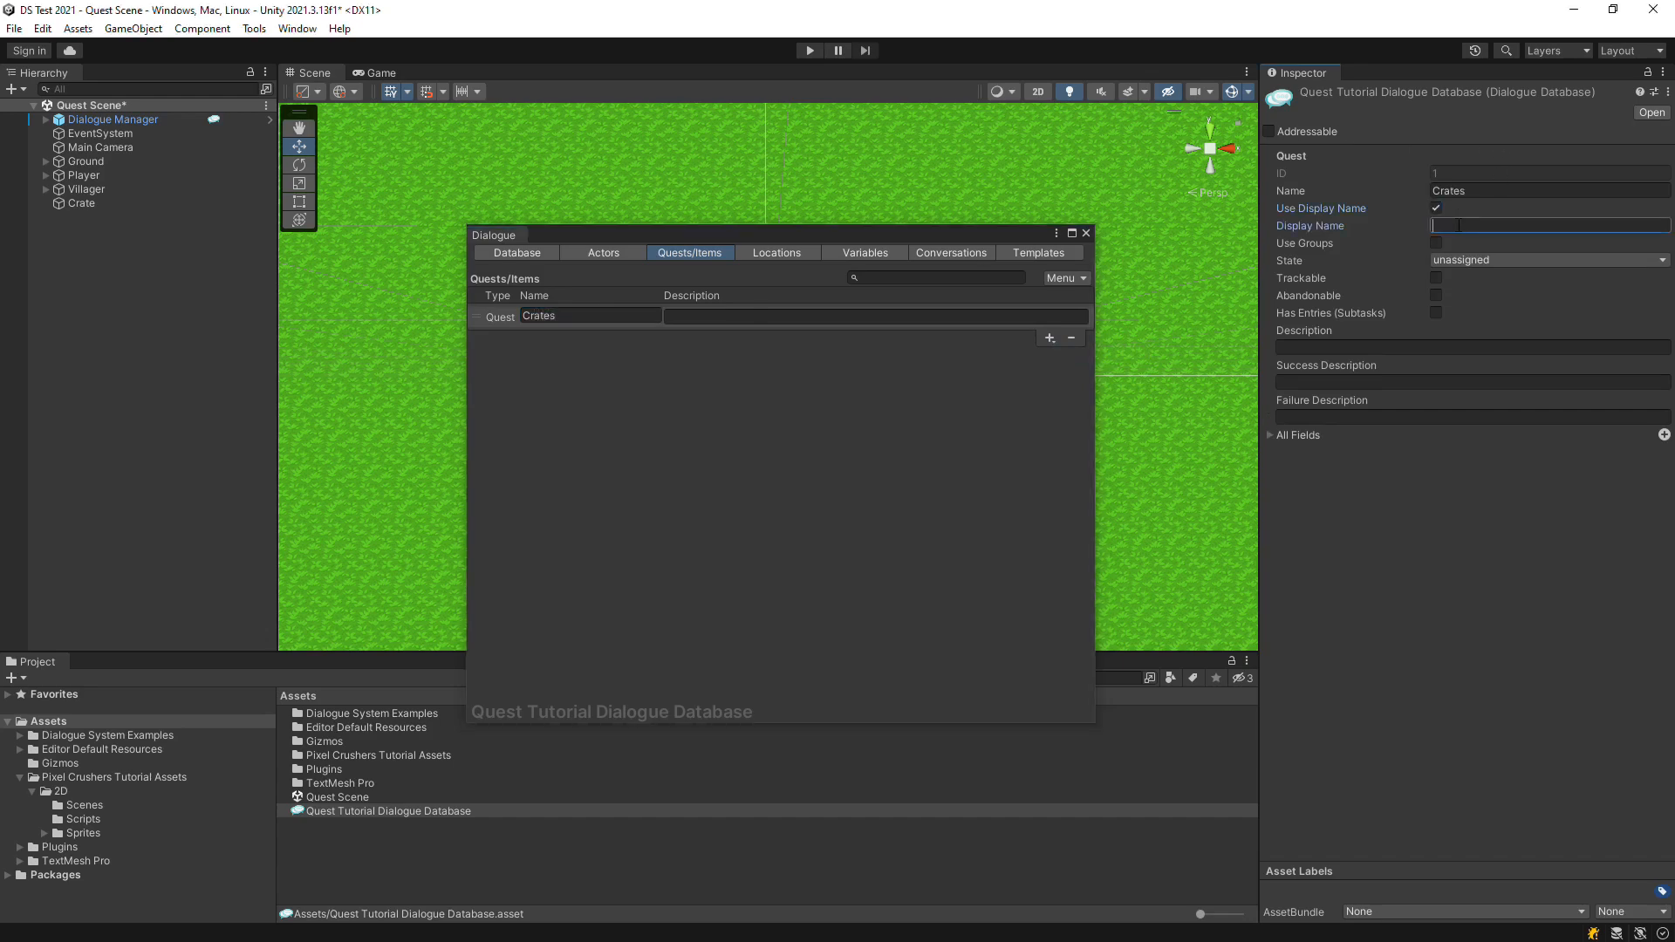
{"action": "type", "text": "Find the Crates"}
{"action": "left_click", "coordinate": [1436, 278]}
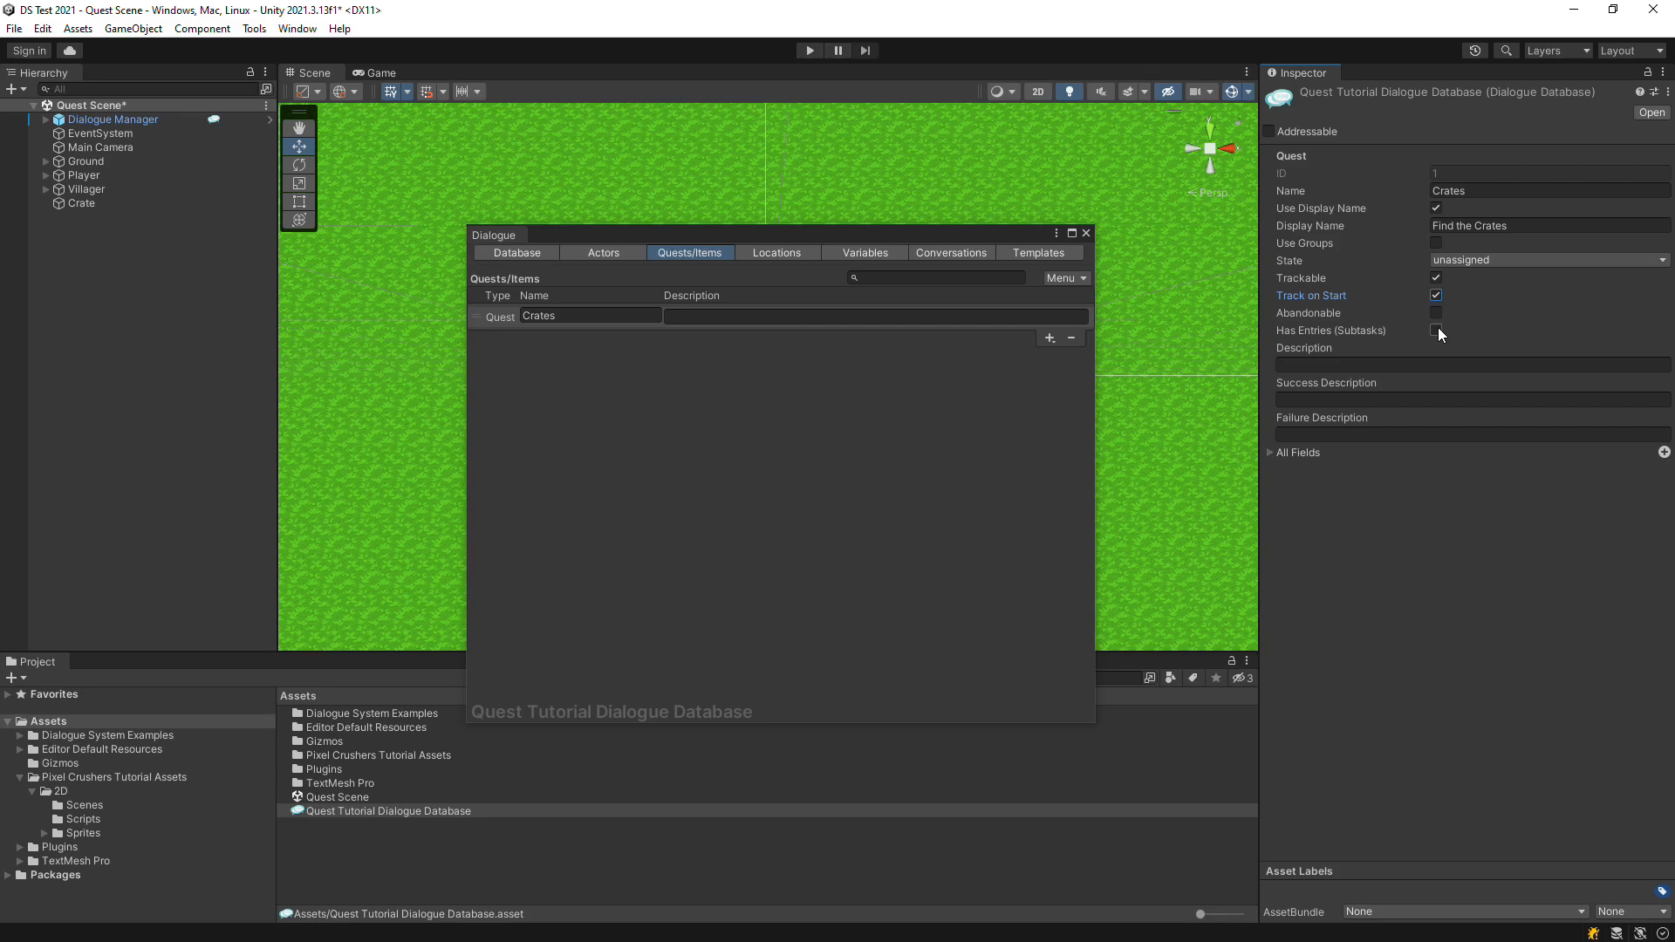
{"action": "left_click", "coordinate": [1436, 329]}
Set the quest description to "A merchant has asked me to find three missing crates." and success description to "I found the merchant's missing crates."
{"action": "left_click", "coordinate": [1379, 364]}
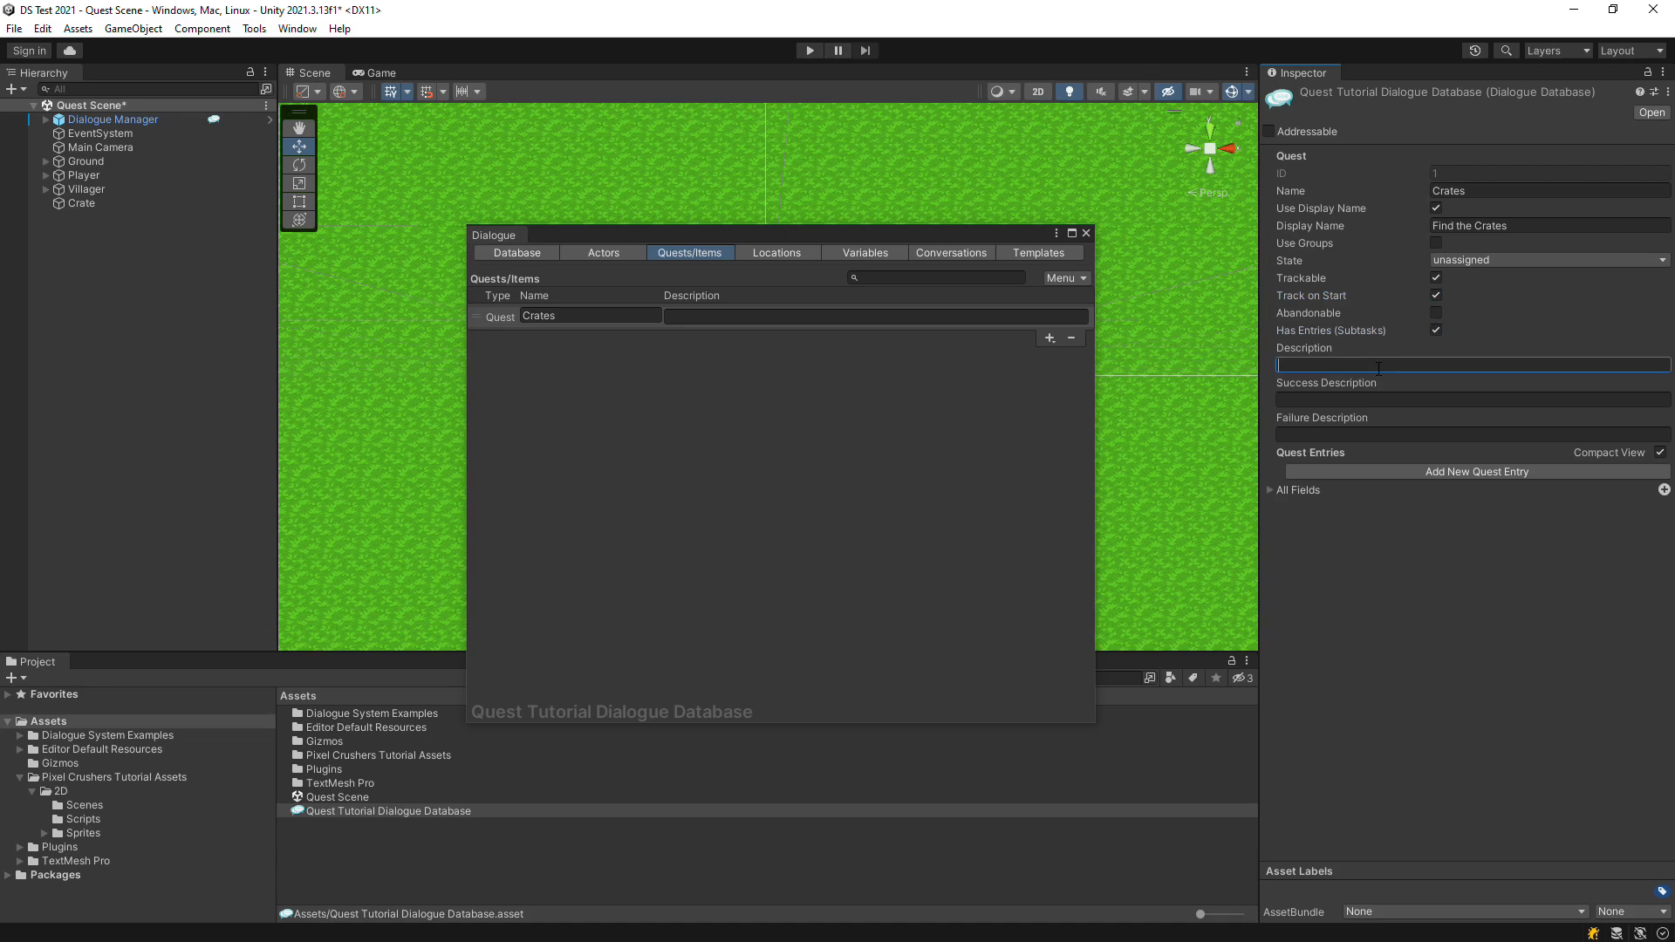
{"action": "type", "text": "A merchant has asked me to find three missing crates."}
{"action": "left_click", "coordinate": [1378, 401]}
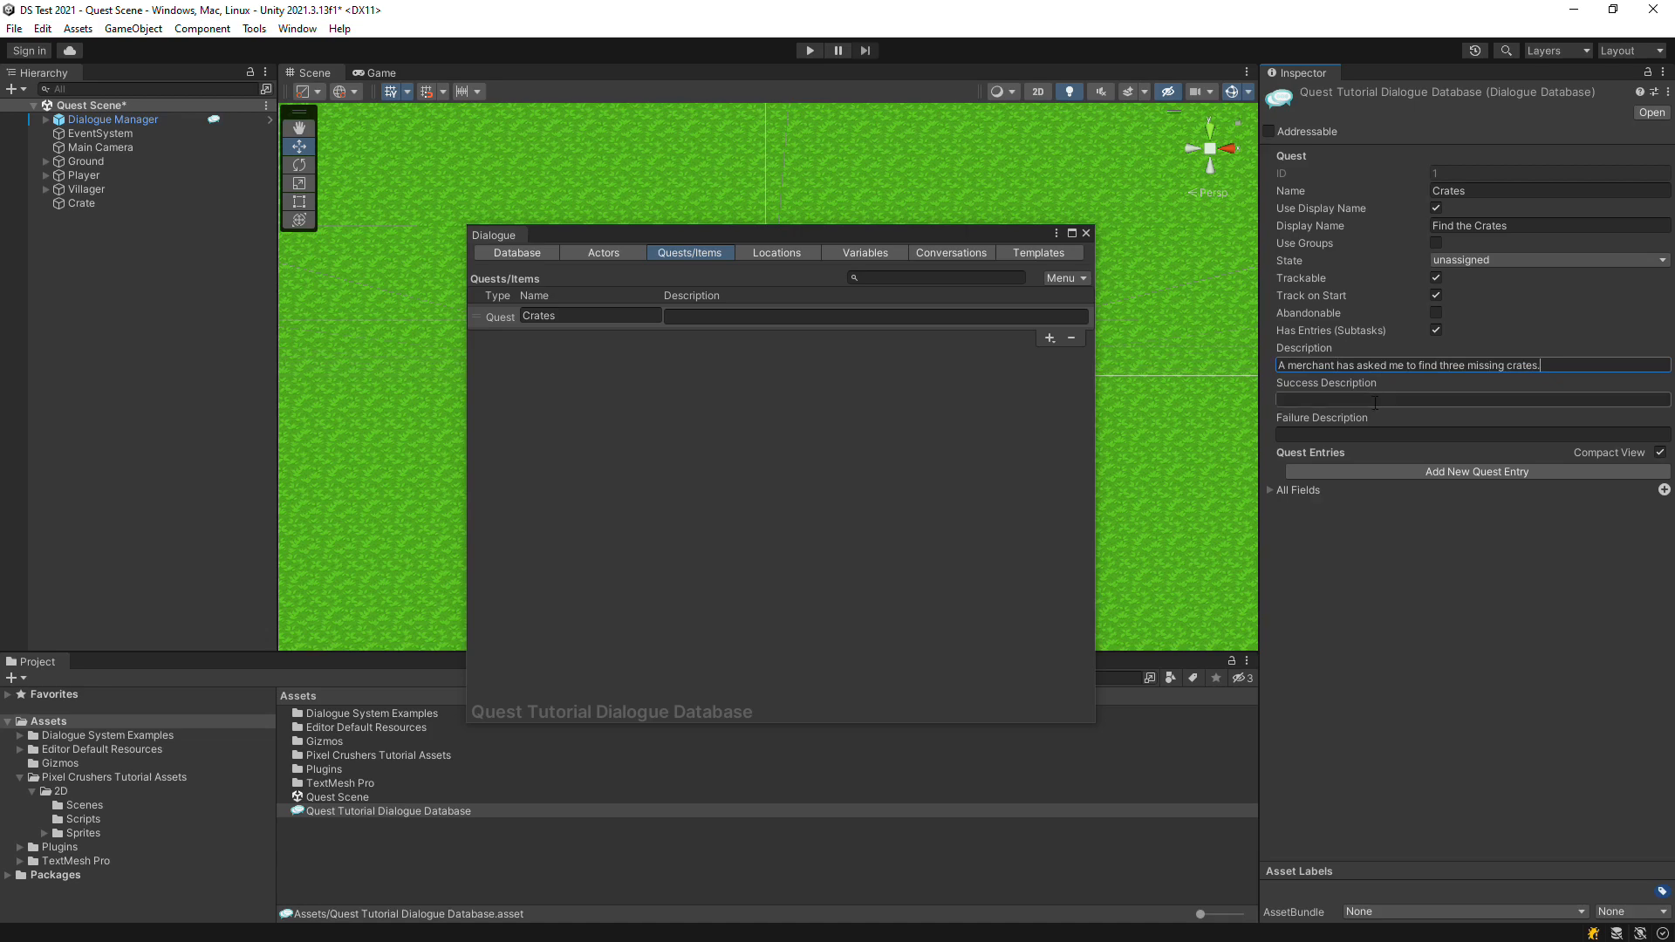
{"action": "type", "text": "I fou"}
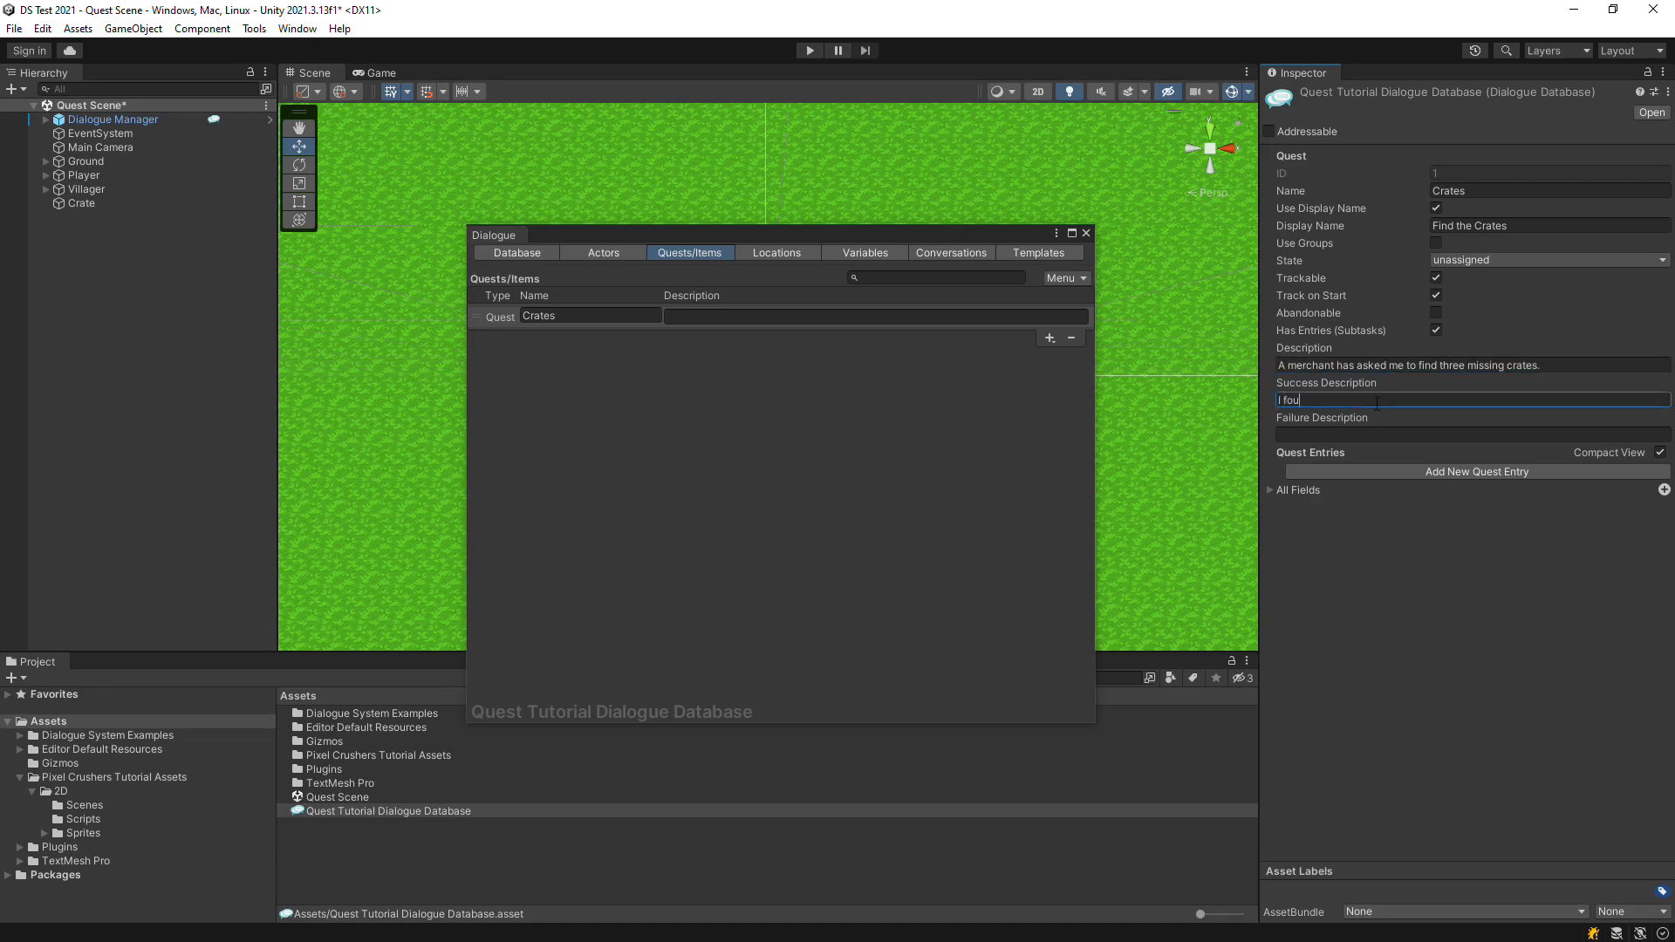
{"action": "type", "text": "nd the merchant's missing crates."}
Add a quest entry to the Crates quest and set its state to active
{"action": "left_click", "coordinate": [1380, 476]}
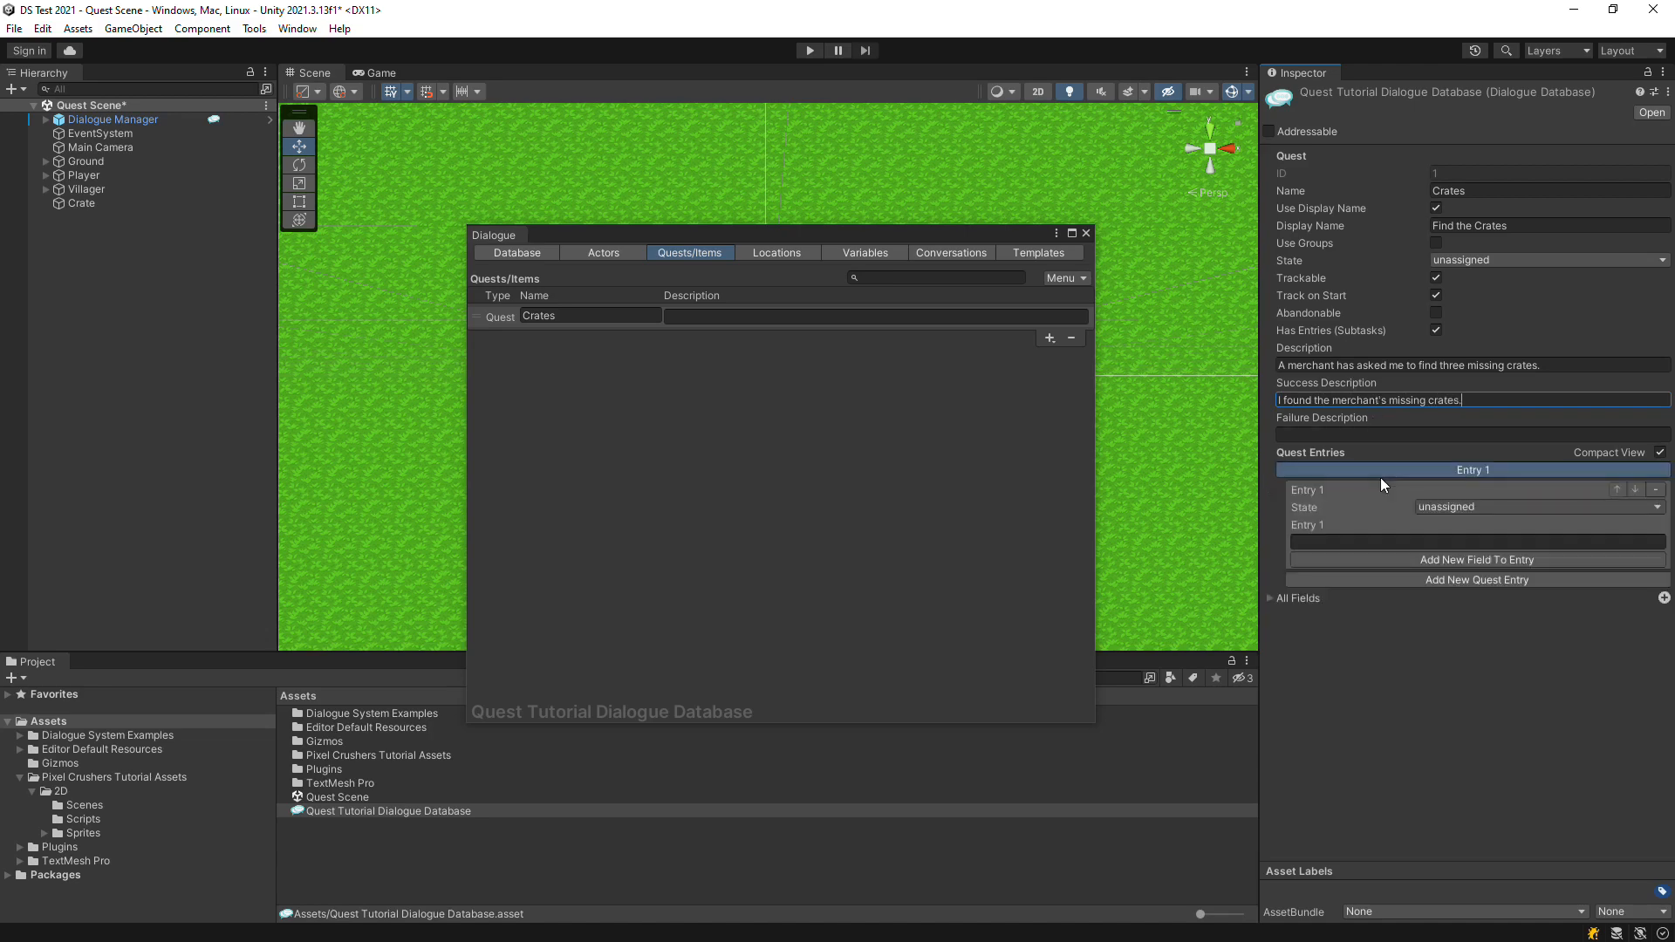
{"action": "left_click", "coordinate": [1431, 507]}
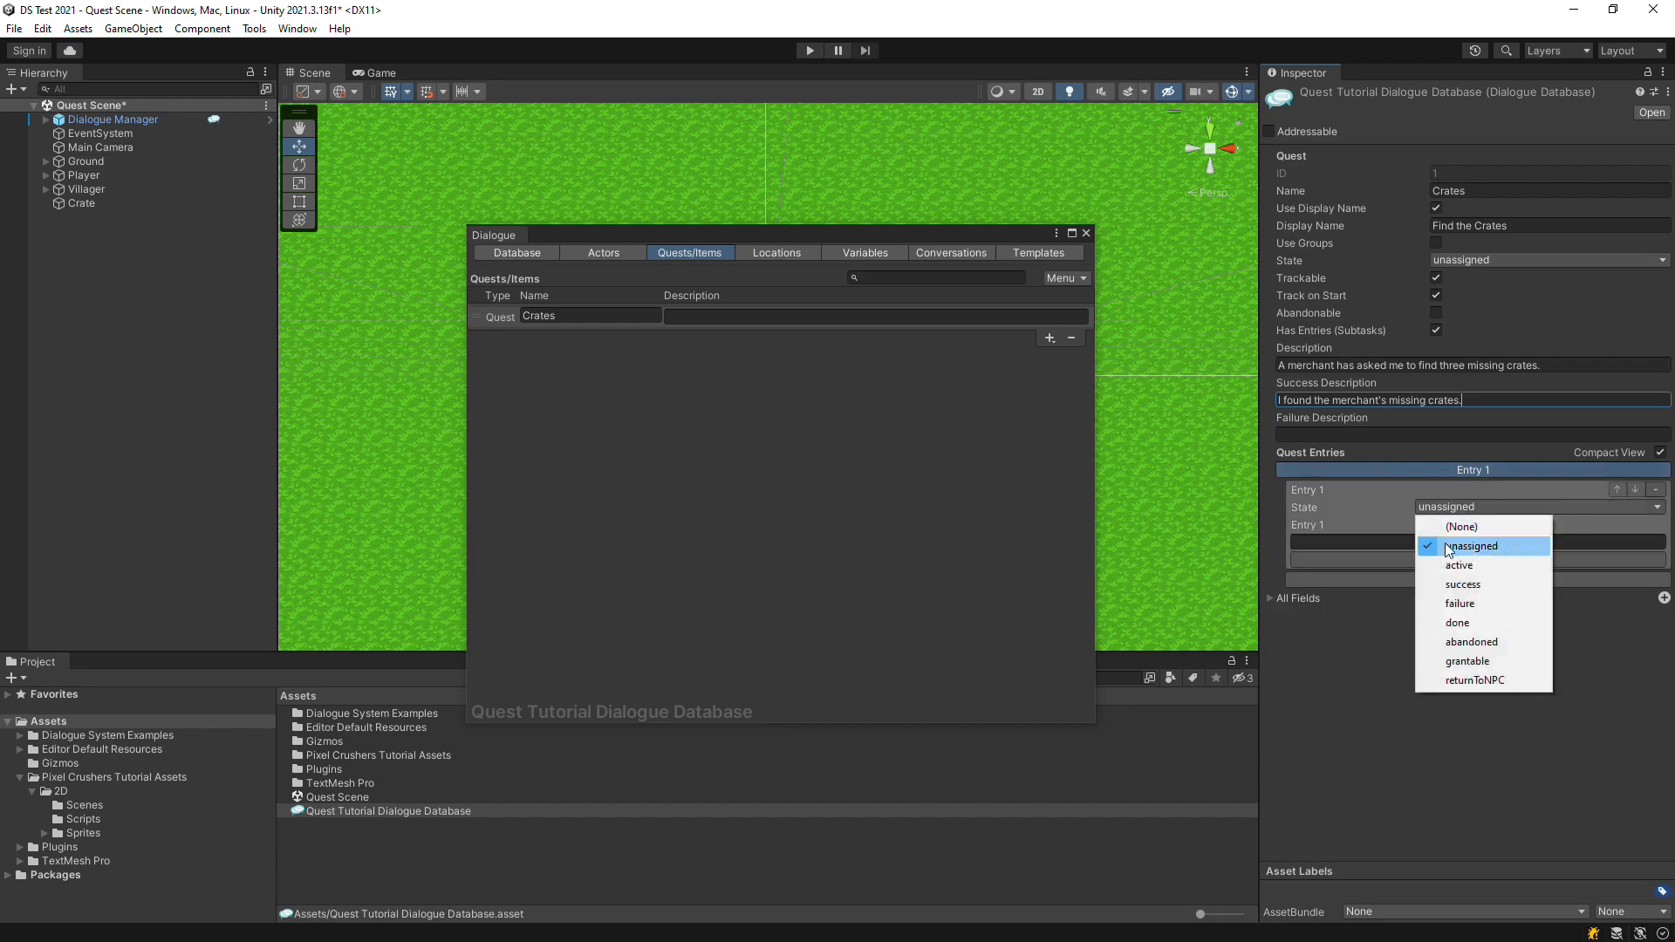
{"action": "left_click", "coordinate": [1452, 564]}
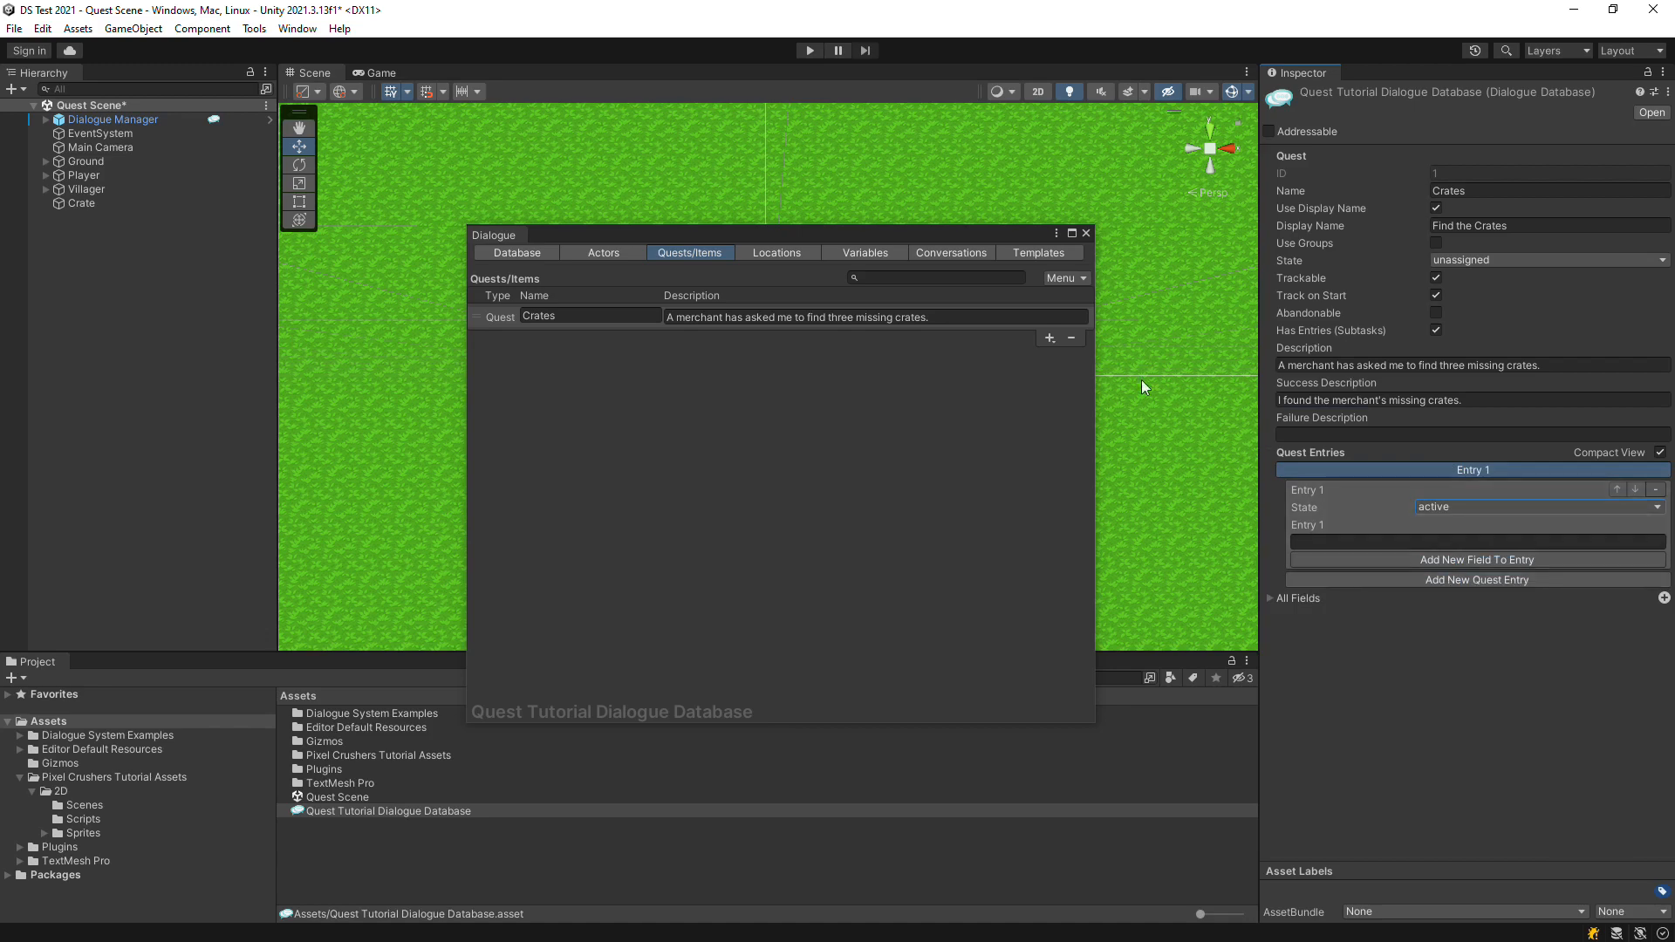
Copy the Crates.NumCollected variable name and set the Crates quest's Entry 1 text to "[var=Crates.NumCollected]/3 Collected"
{"action": "left_click", "coordinate": [860, 253]}
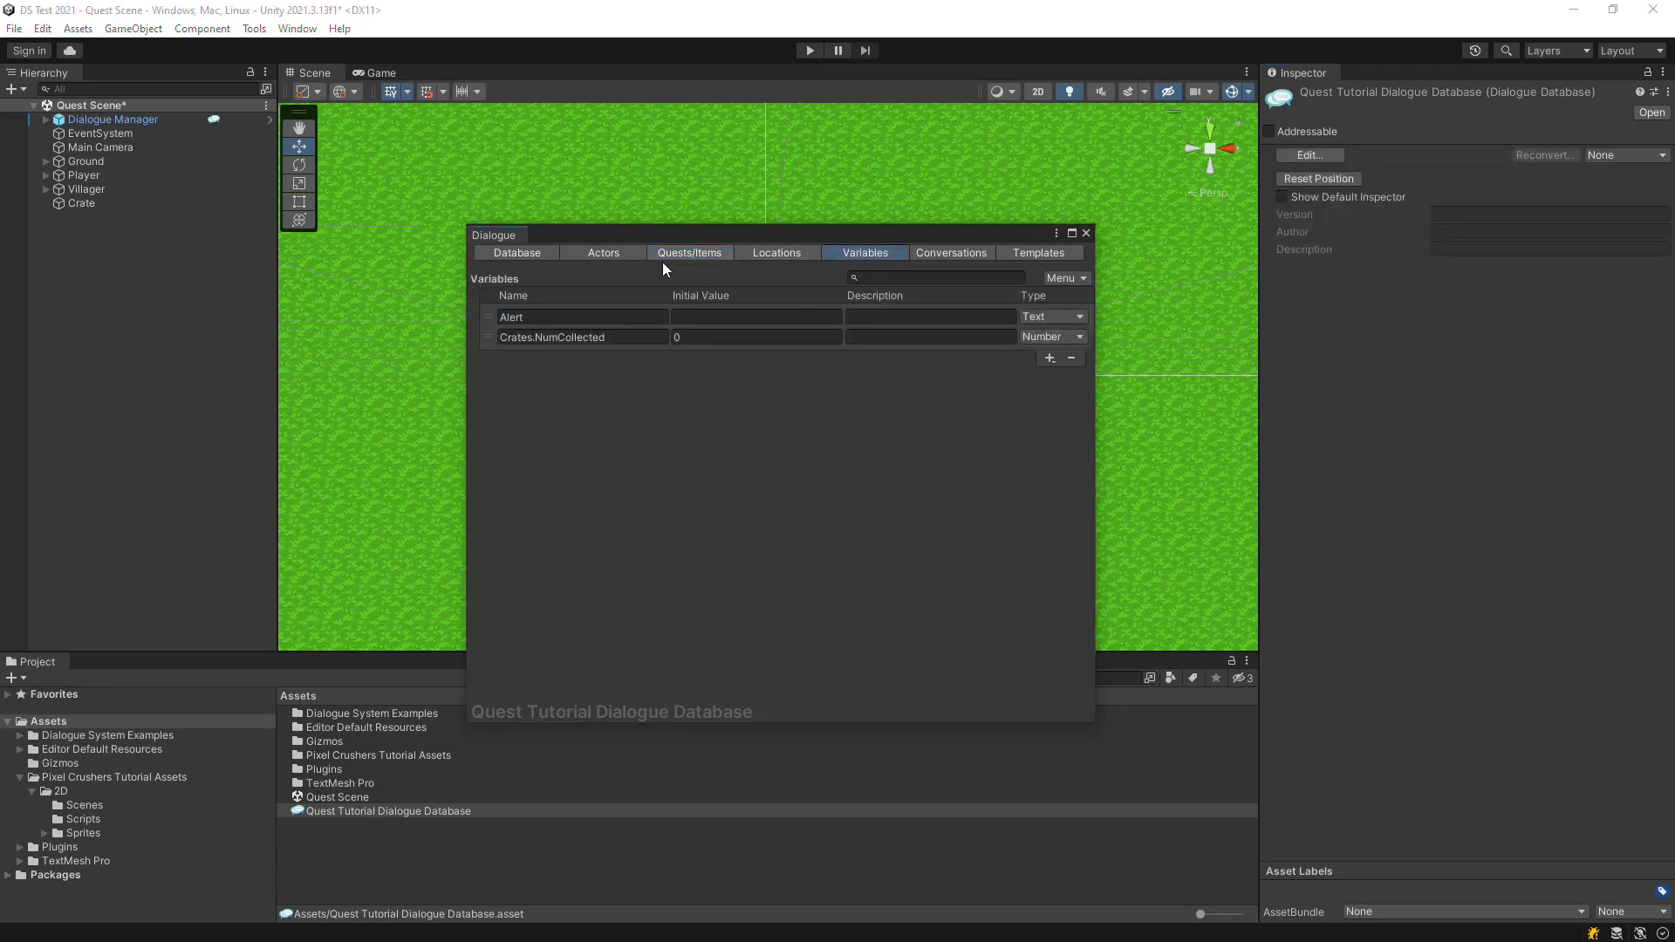
{"action": "left_click", "coordinate": [617, 339]}
{"action": "right_click", "coordinate": [592, 335]}
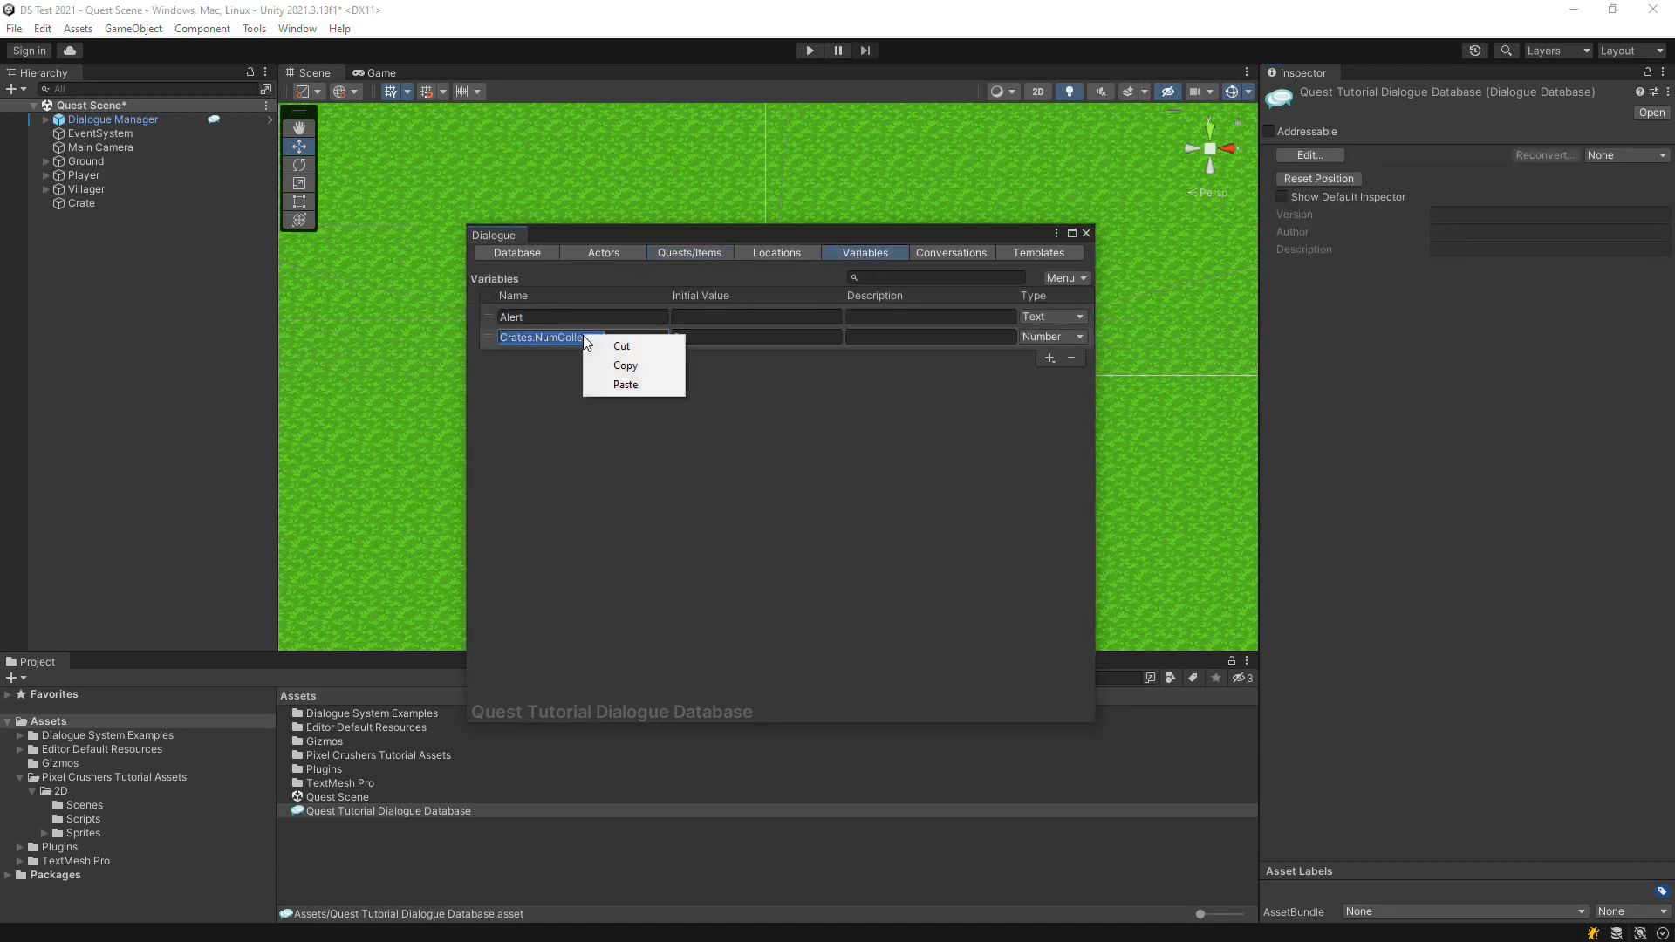
{"action": "left_click", "coordinate": [605, 365]}
{"action": "left_click", "coordinate": [682, 254]}
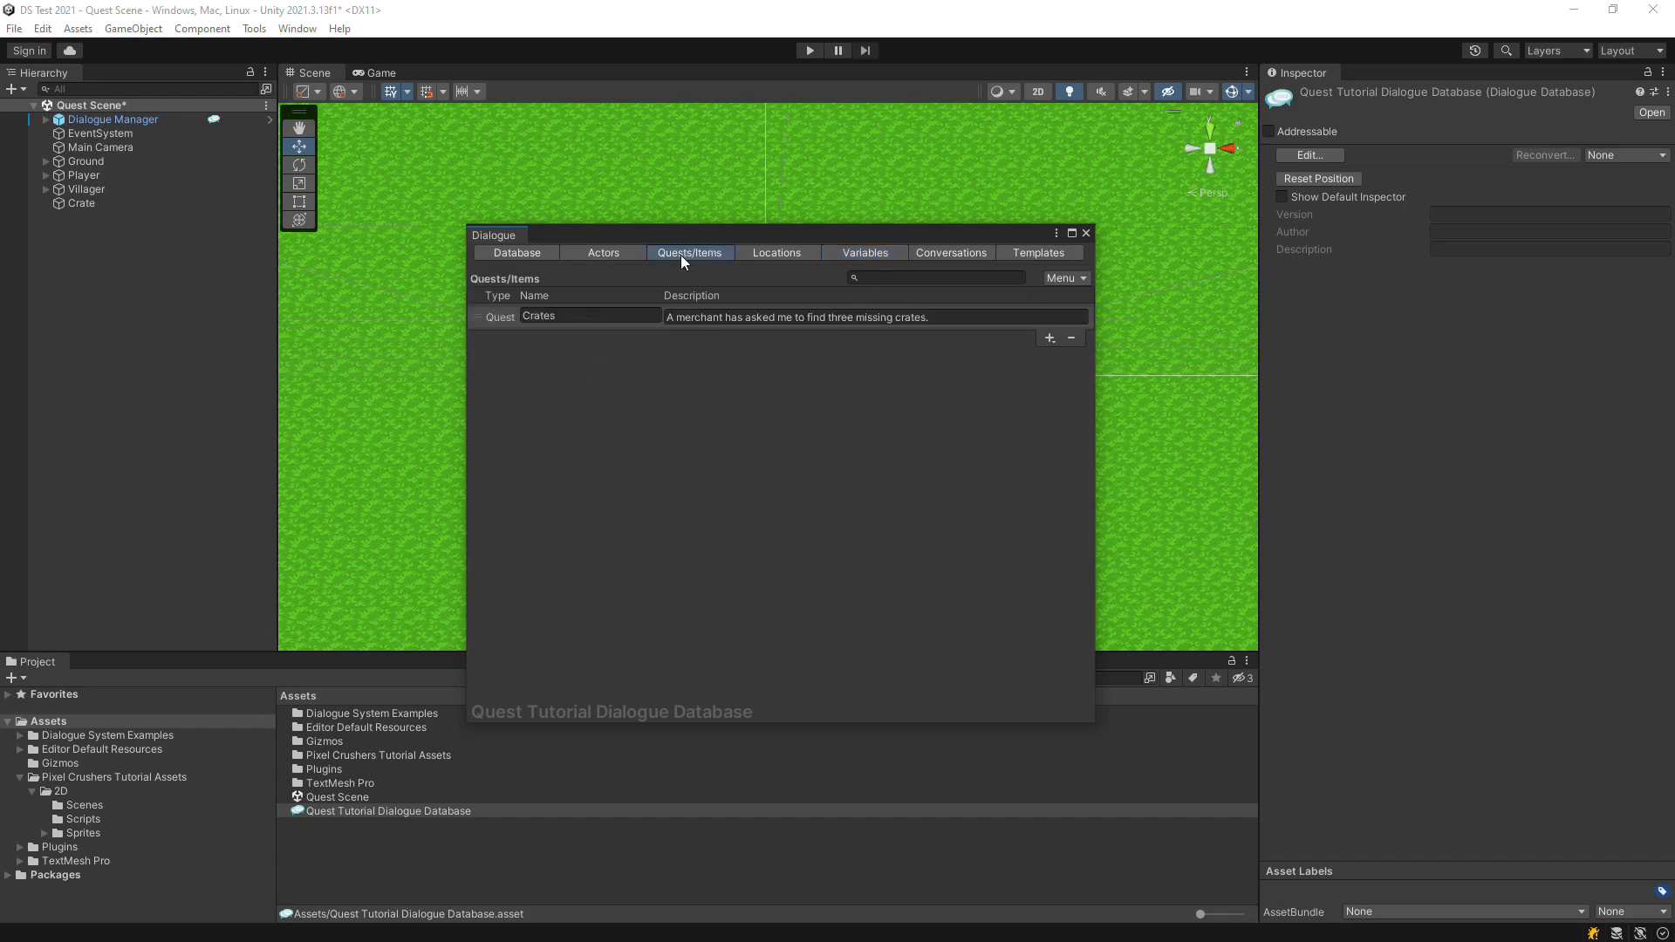
{"action": "left_click", "coordinate": [478, 316]}
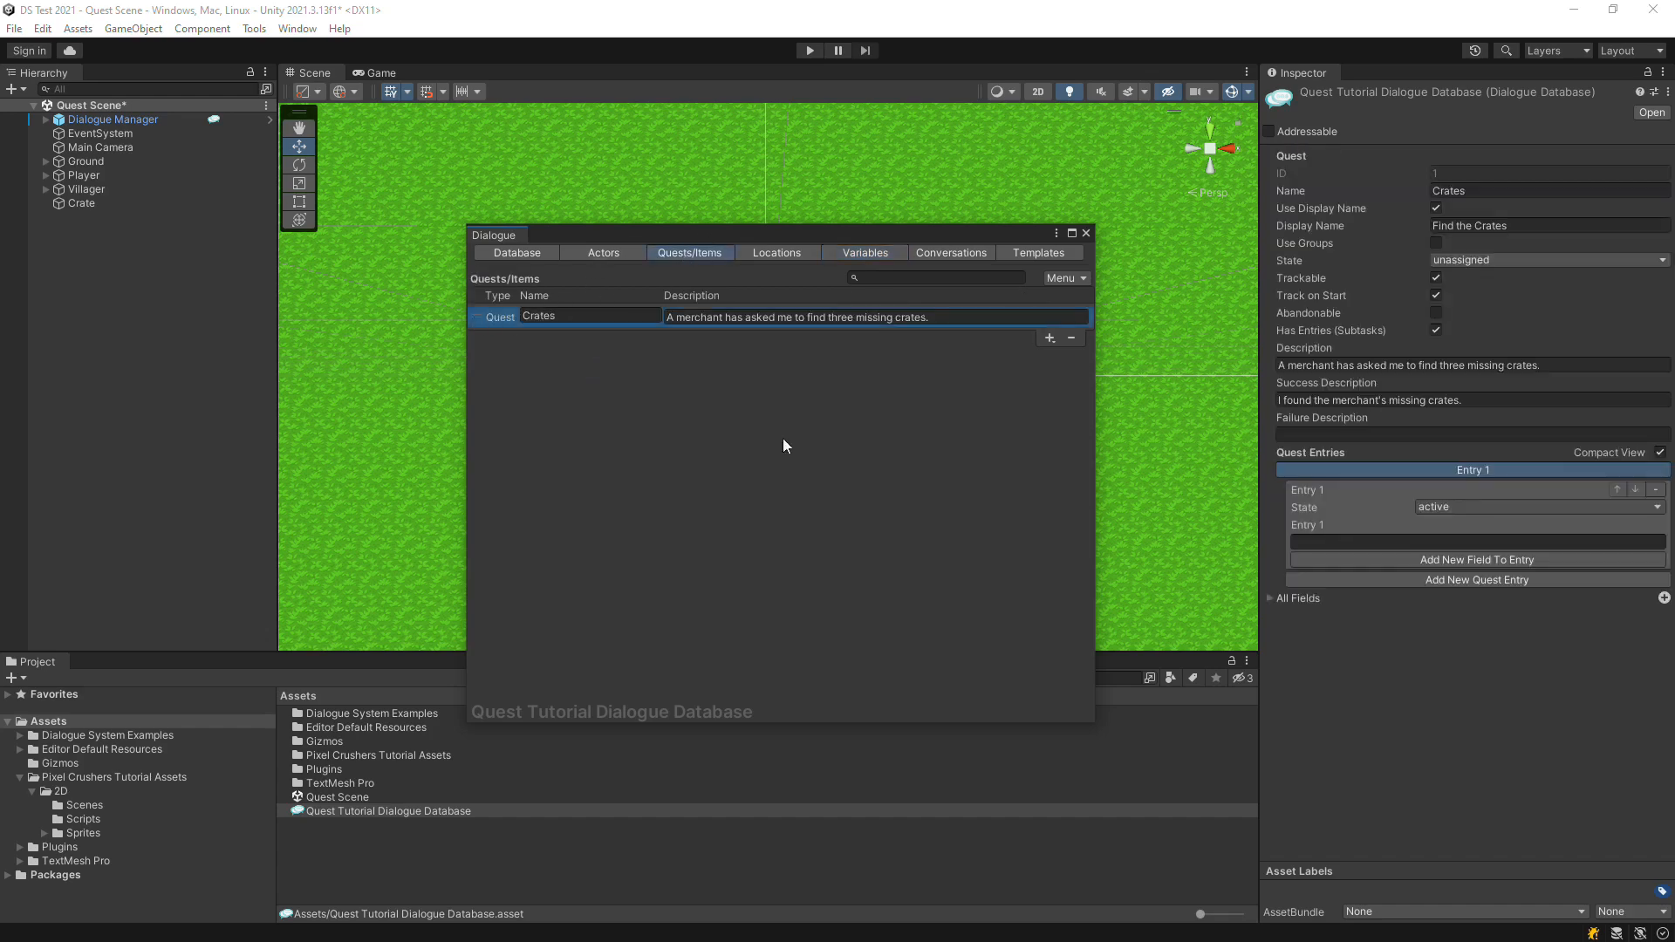
{"action": "left_click", "coordinate": [1358, 542]}
{"action": "type", "text": "[p"}
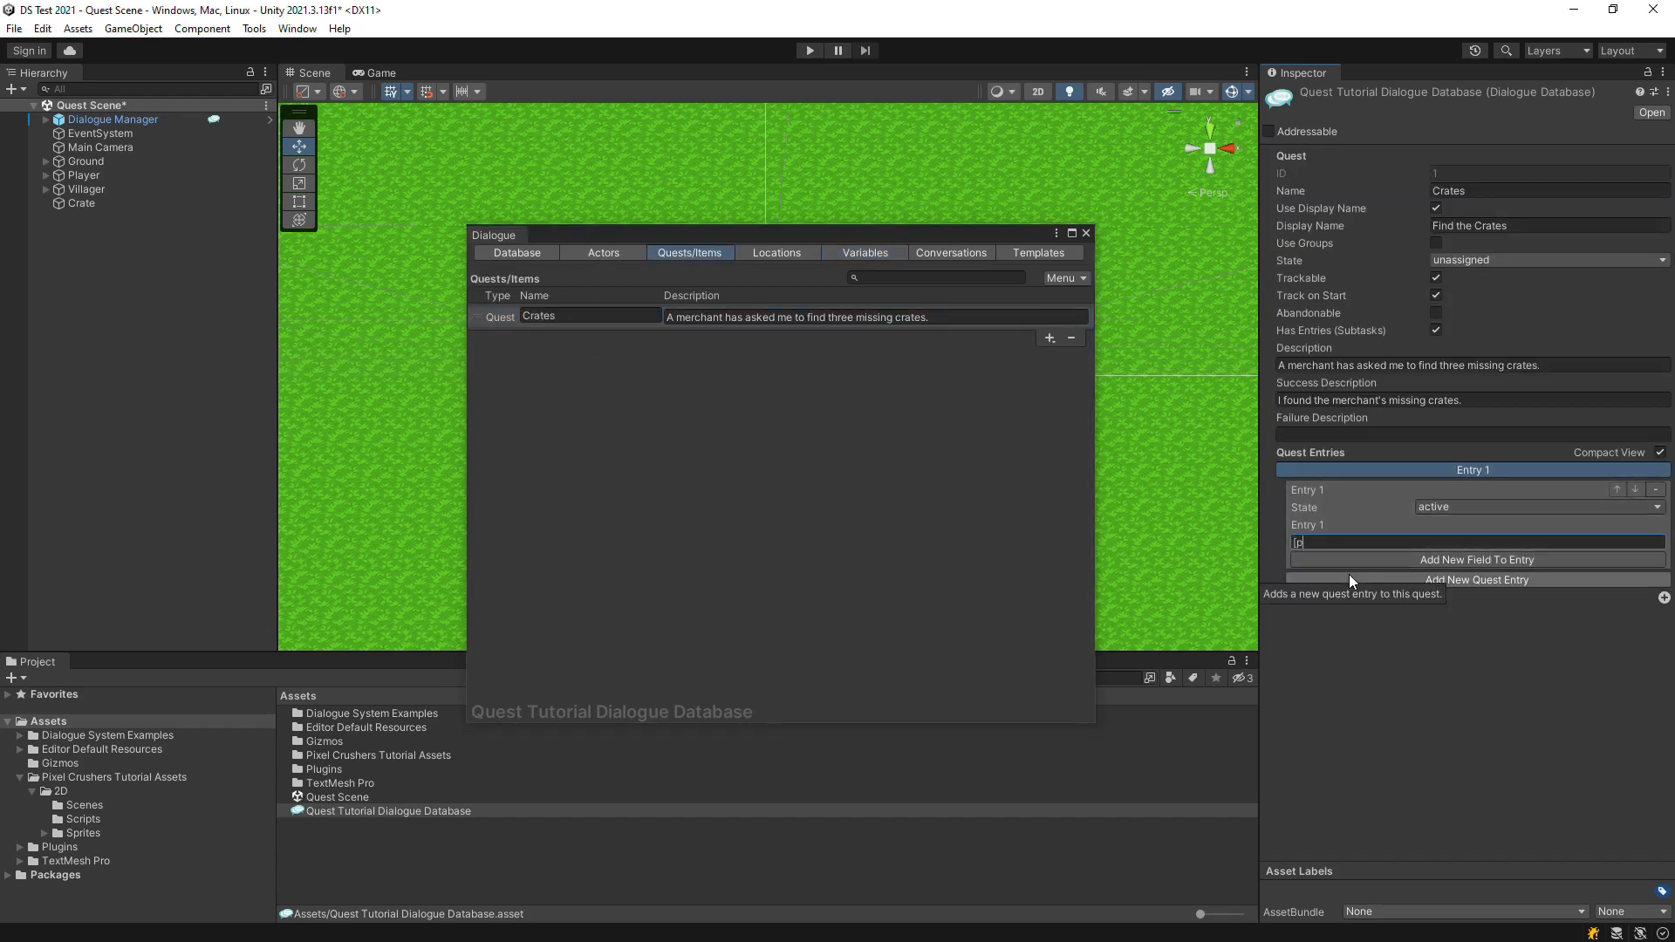
{"action": "type", "text": "ar=Crates.NumCollected]/3 Collected"}
Create a new conversation in the dialogue database and title it Merchant
{"action": "left_click", "coordinate": [946, 255]}
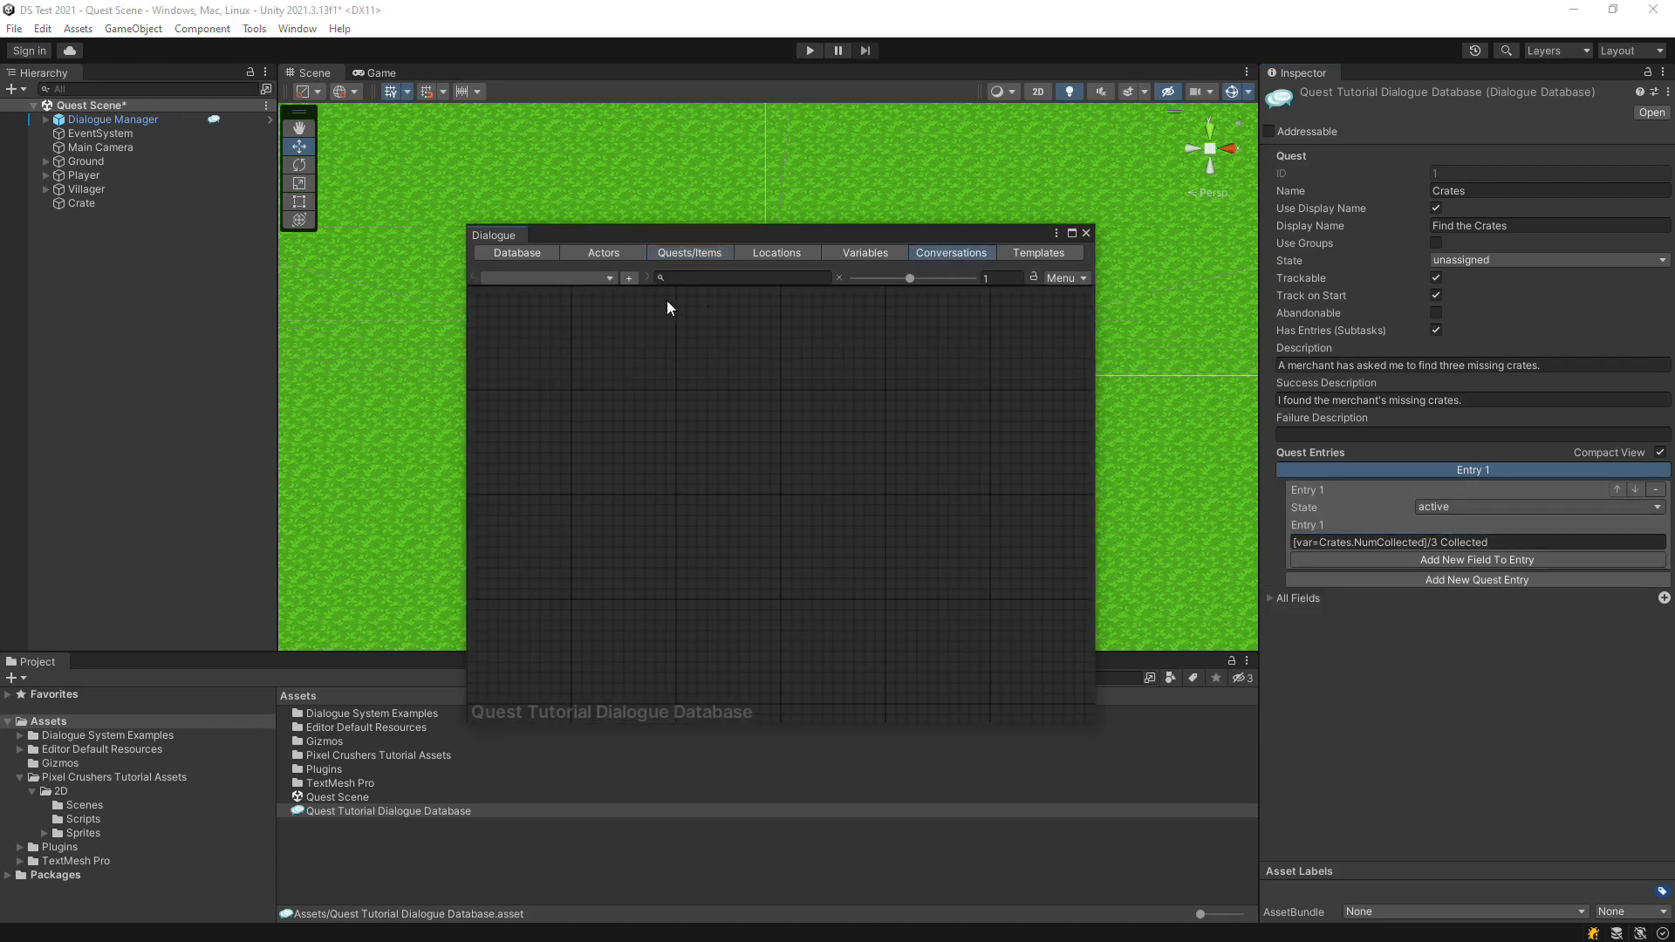
{"action": "left_click", "coordinate": [626, 277]}
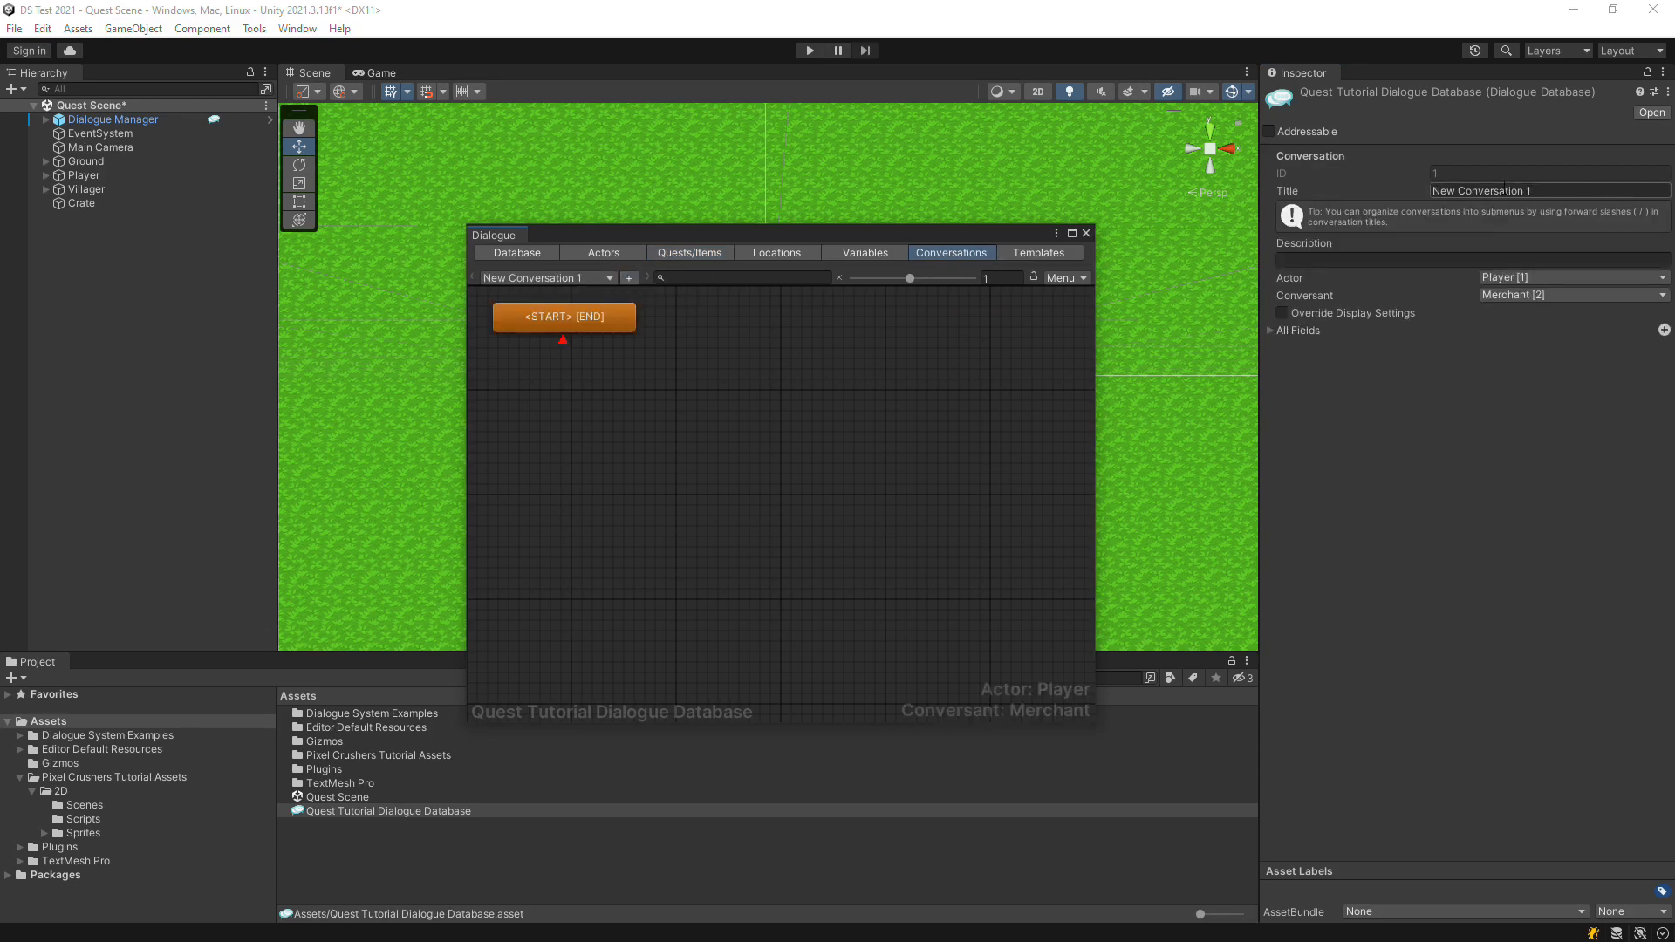
{"action": "left_click", "coordinate": [1552, 191]}
{"action": "type", "text": "Merchant"}
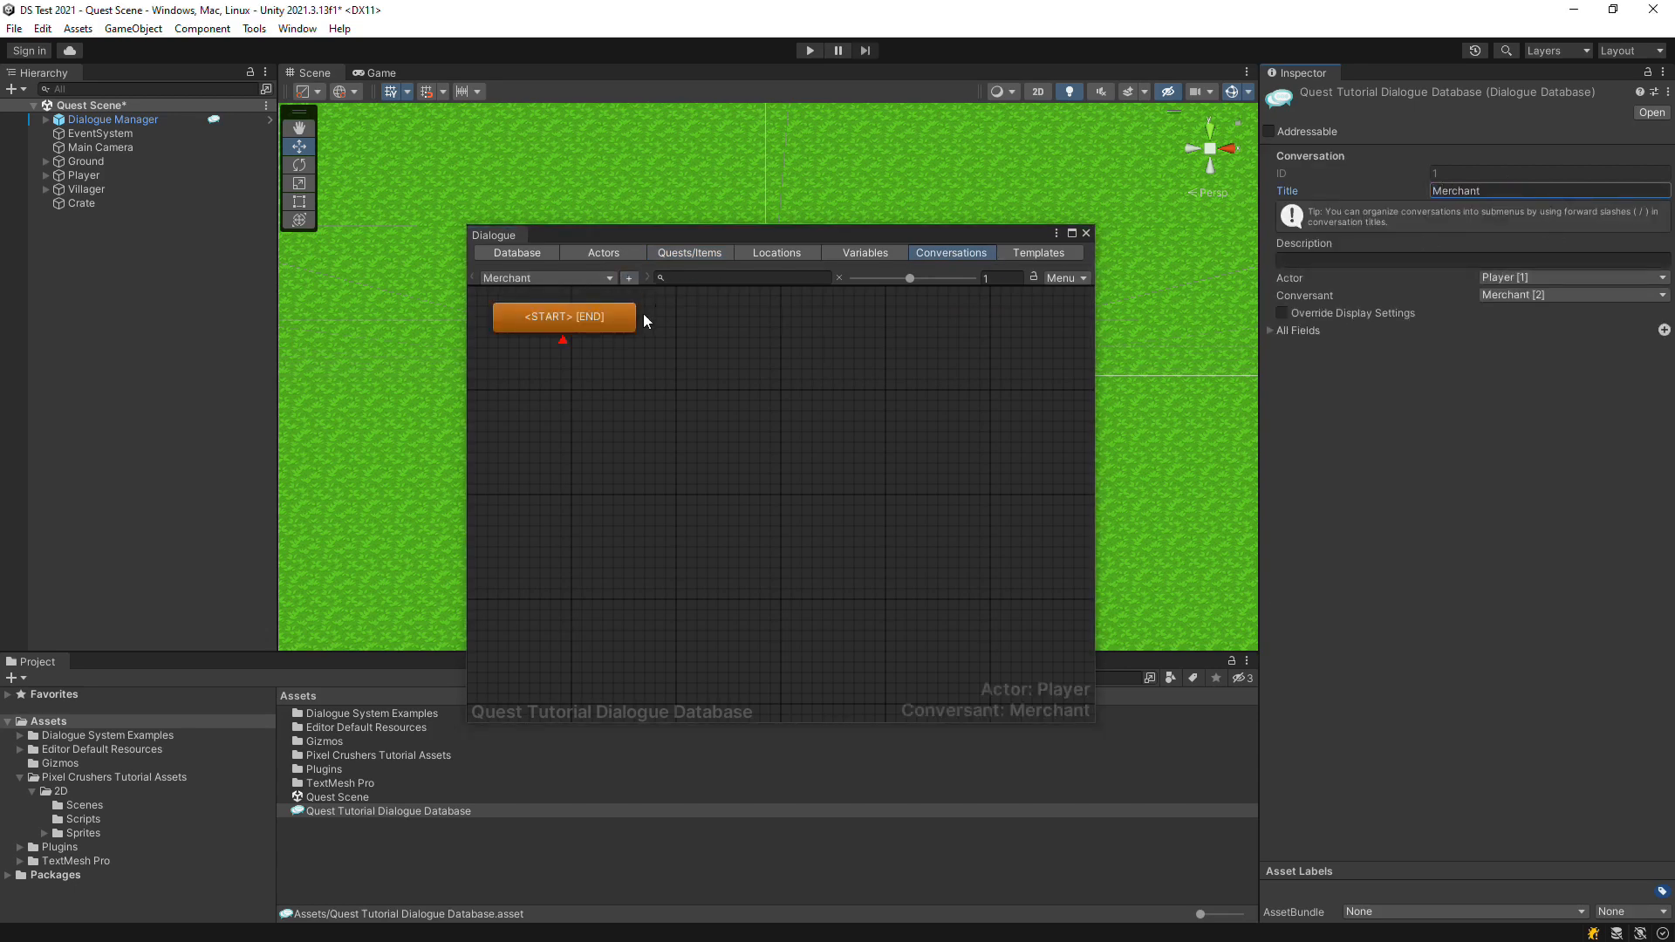
Add three child nodes to the START node of the Merchant conversation
{"action": "right_click", "coordinate": [589, 325]}
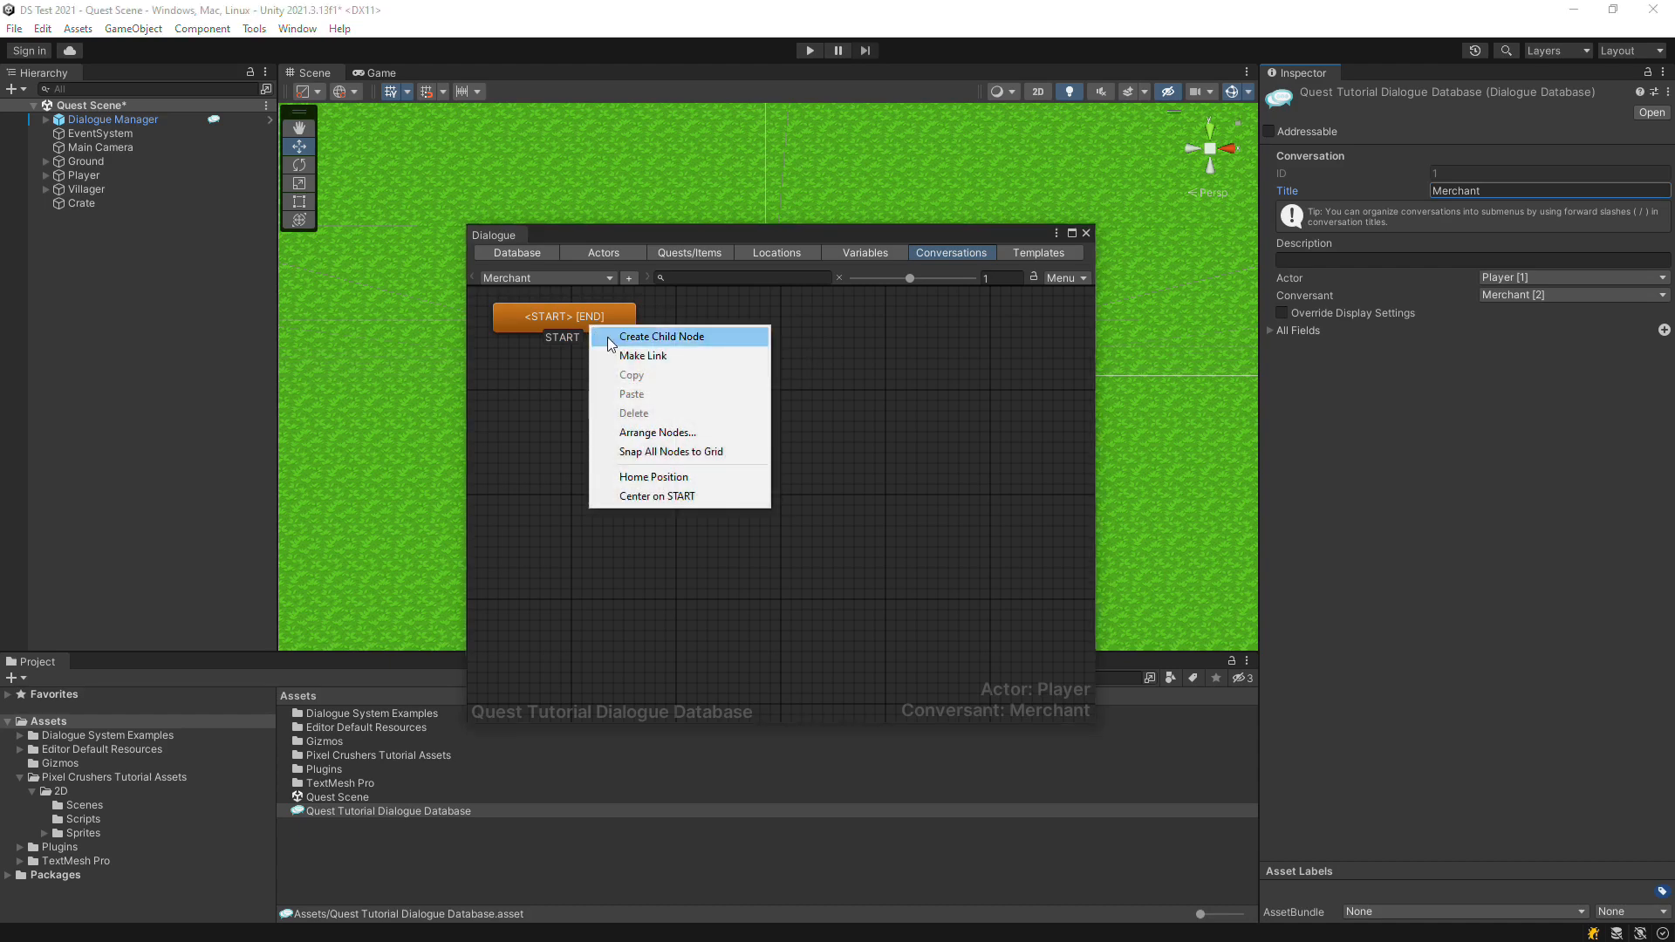
{"action": "left_click", "coordinate": [611, 339]}
{"action": "right_click", "coordinate": [593, 323]}
{"action": "left_click", "coordinate": [625, 333]}
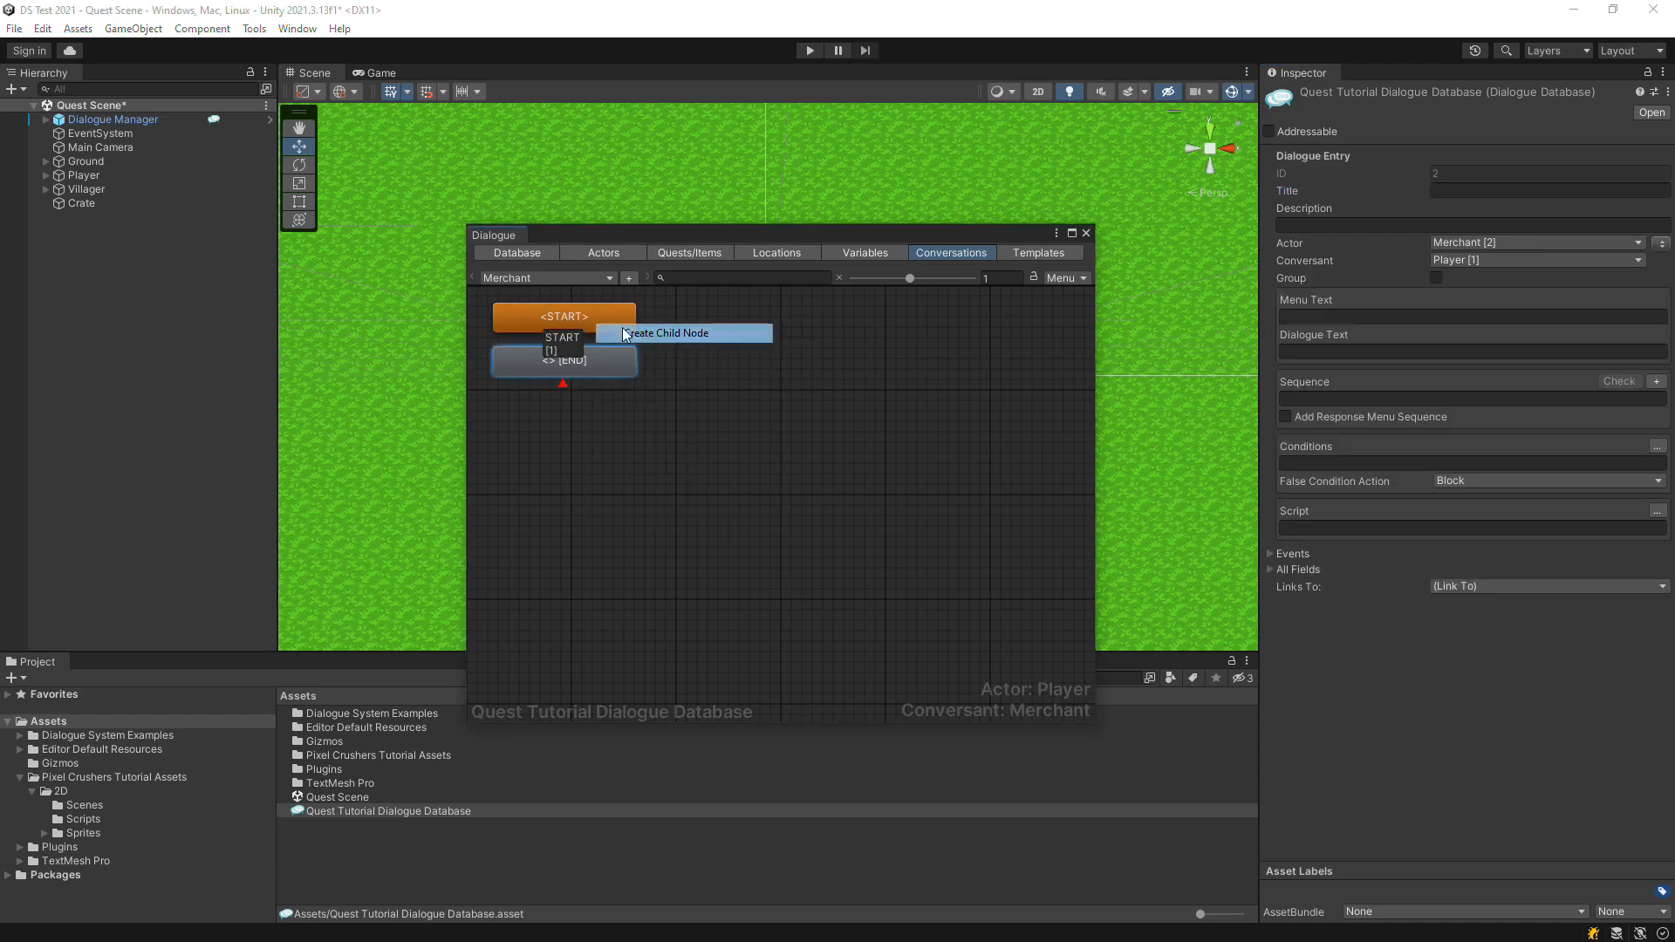
{"action": "right_click", "coordinate": [583, 323]}
{"action": "left_click", "coordinate": [637, 333]}
Auto-arrange the conversation nodes, then spread the three child nodes apart with START centred above them
{"action": "right_click", "coordinate": [769, 547]}
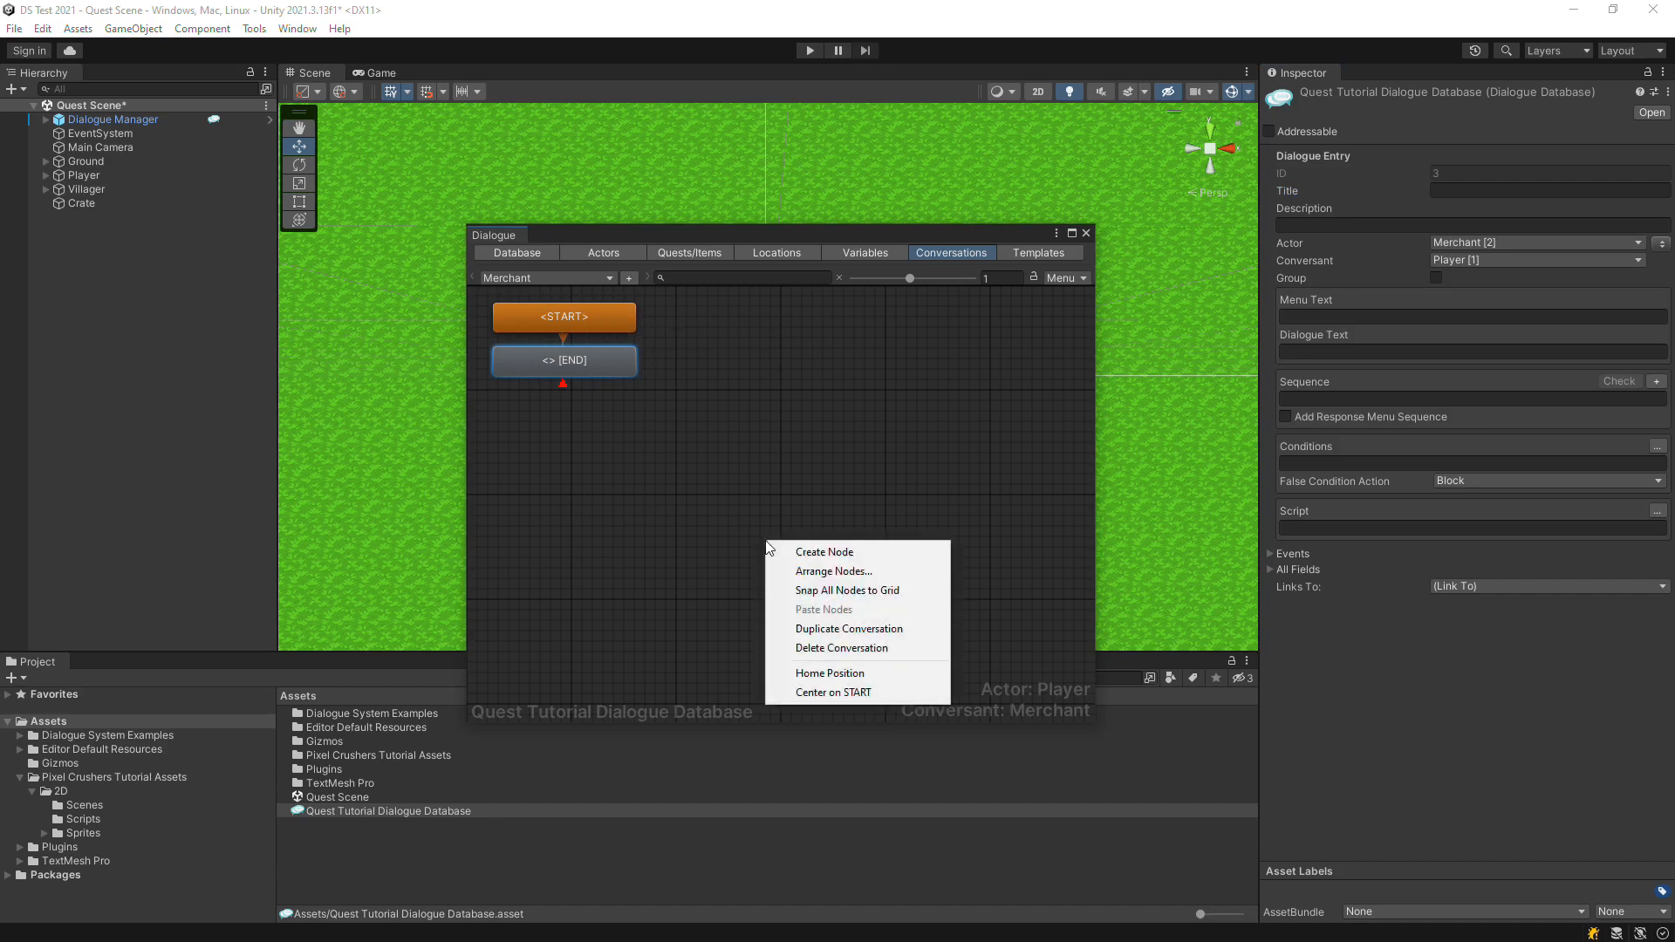
{"action": "left_click", "coordinate": [833, 572]}
{"action": "left_click", "coordinate": [818, 513]}
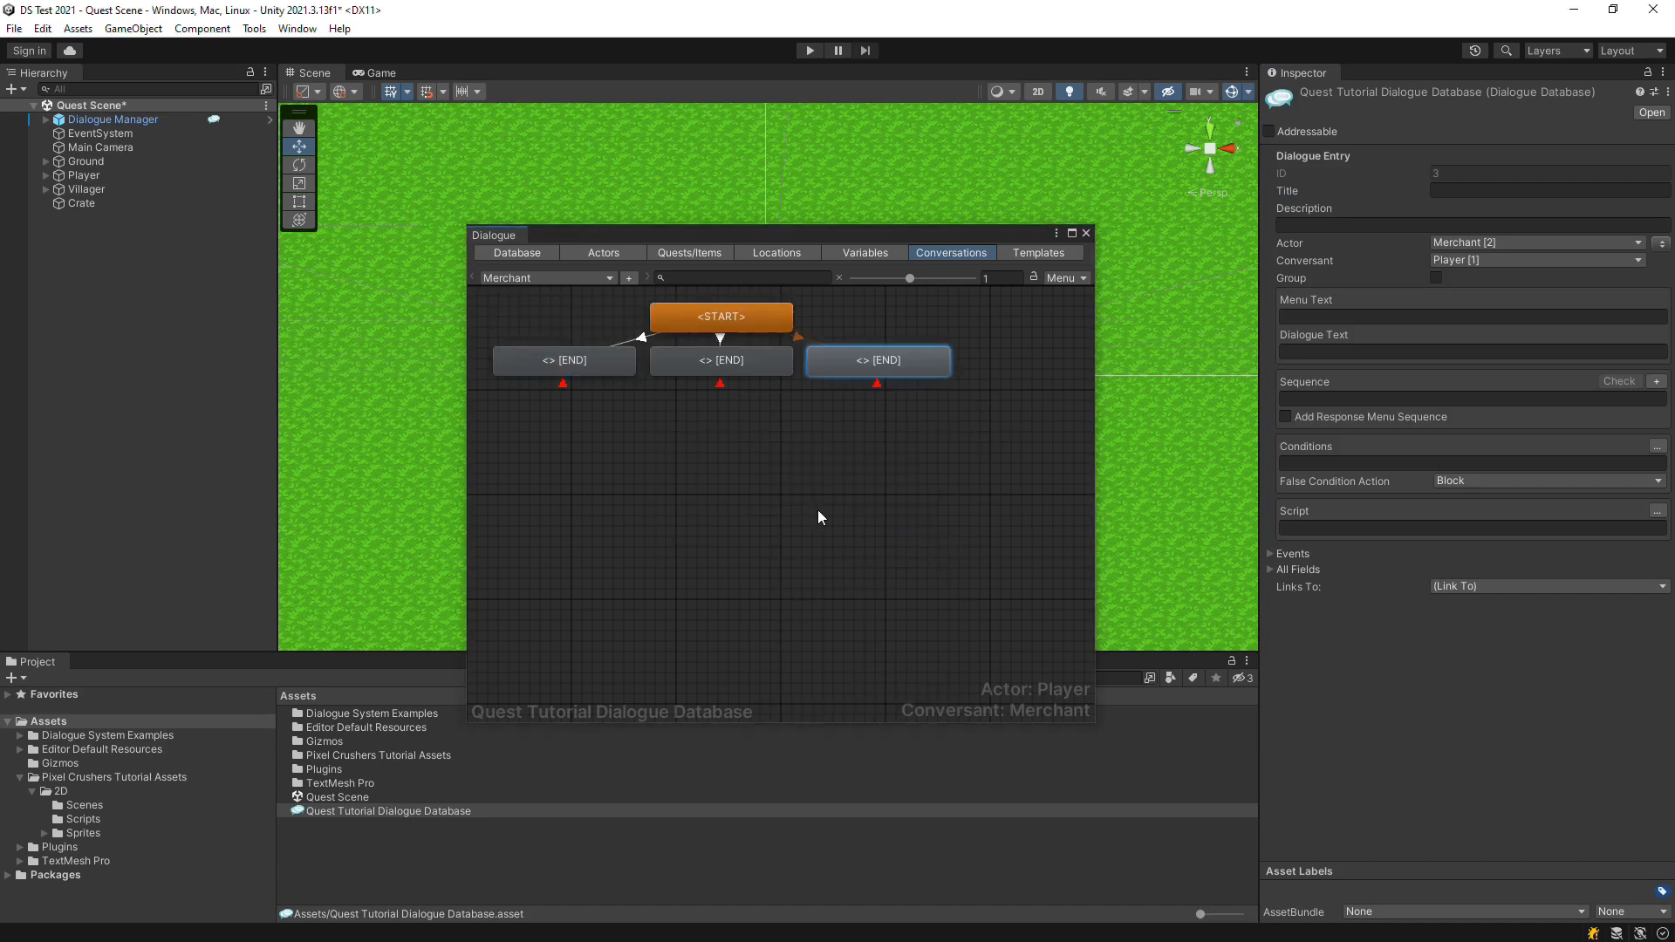
{"action": "left_click_drag", "start_coordinate": [924, 410], "coordinate": [647, 300]}
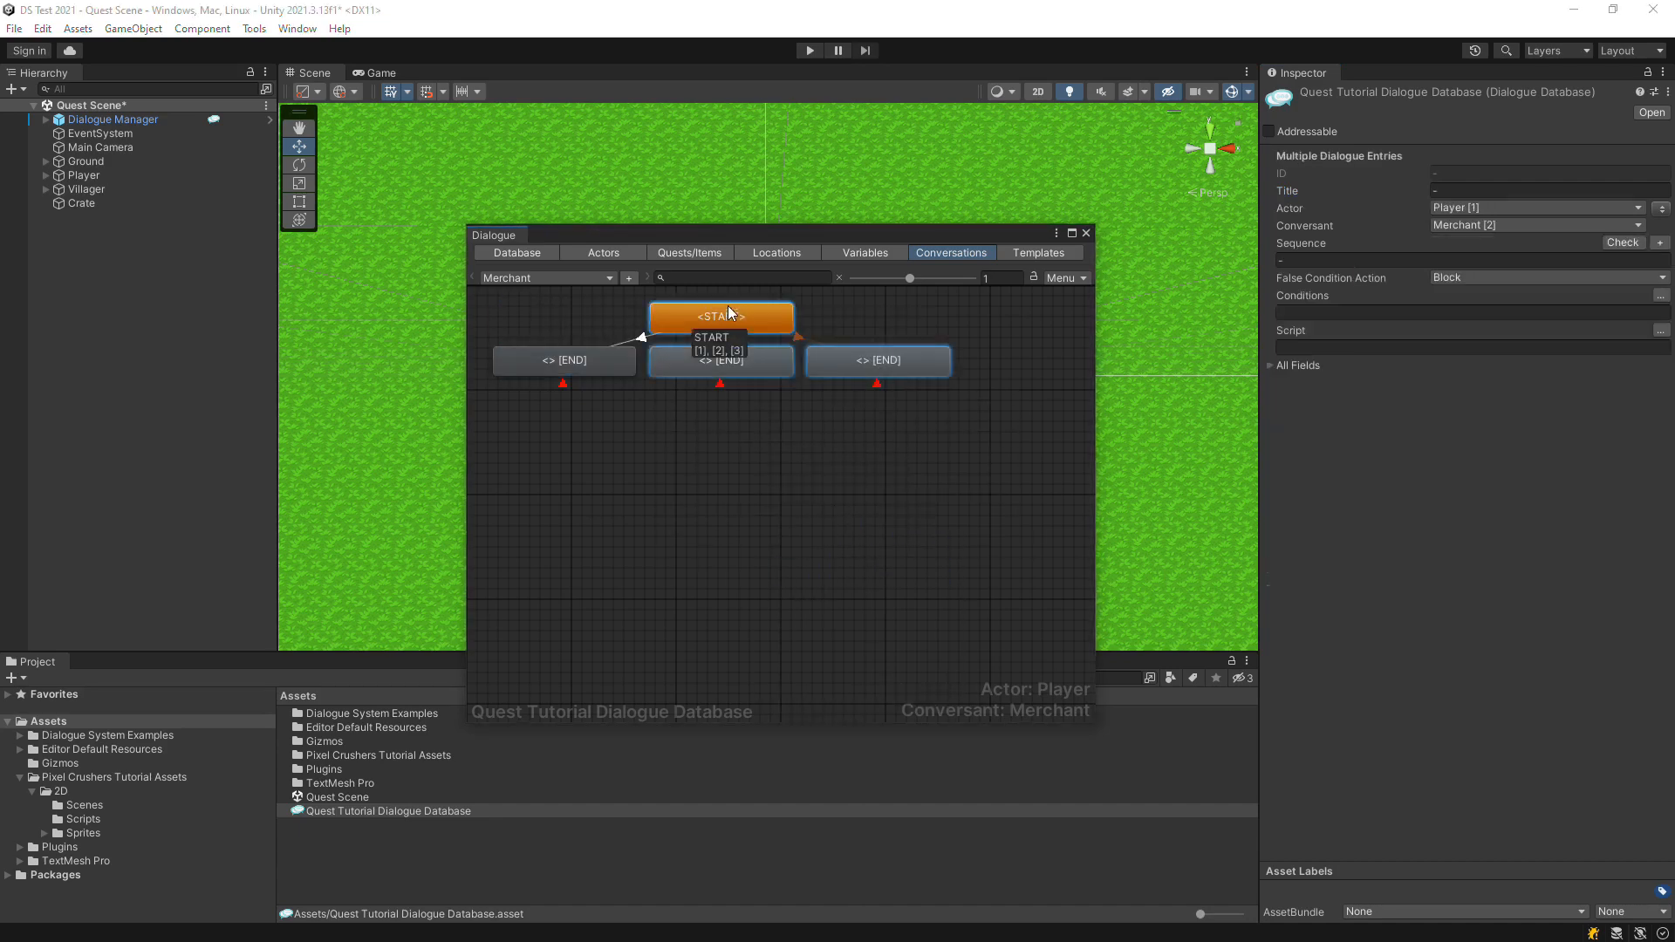
{"action": "left_click_drag", "start_coordinate": [768, 310], "coordinate": [735, 377]}
{"action": "left_click", "coordinate": [778, 412]}
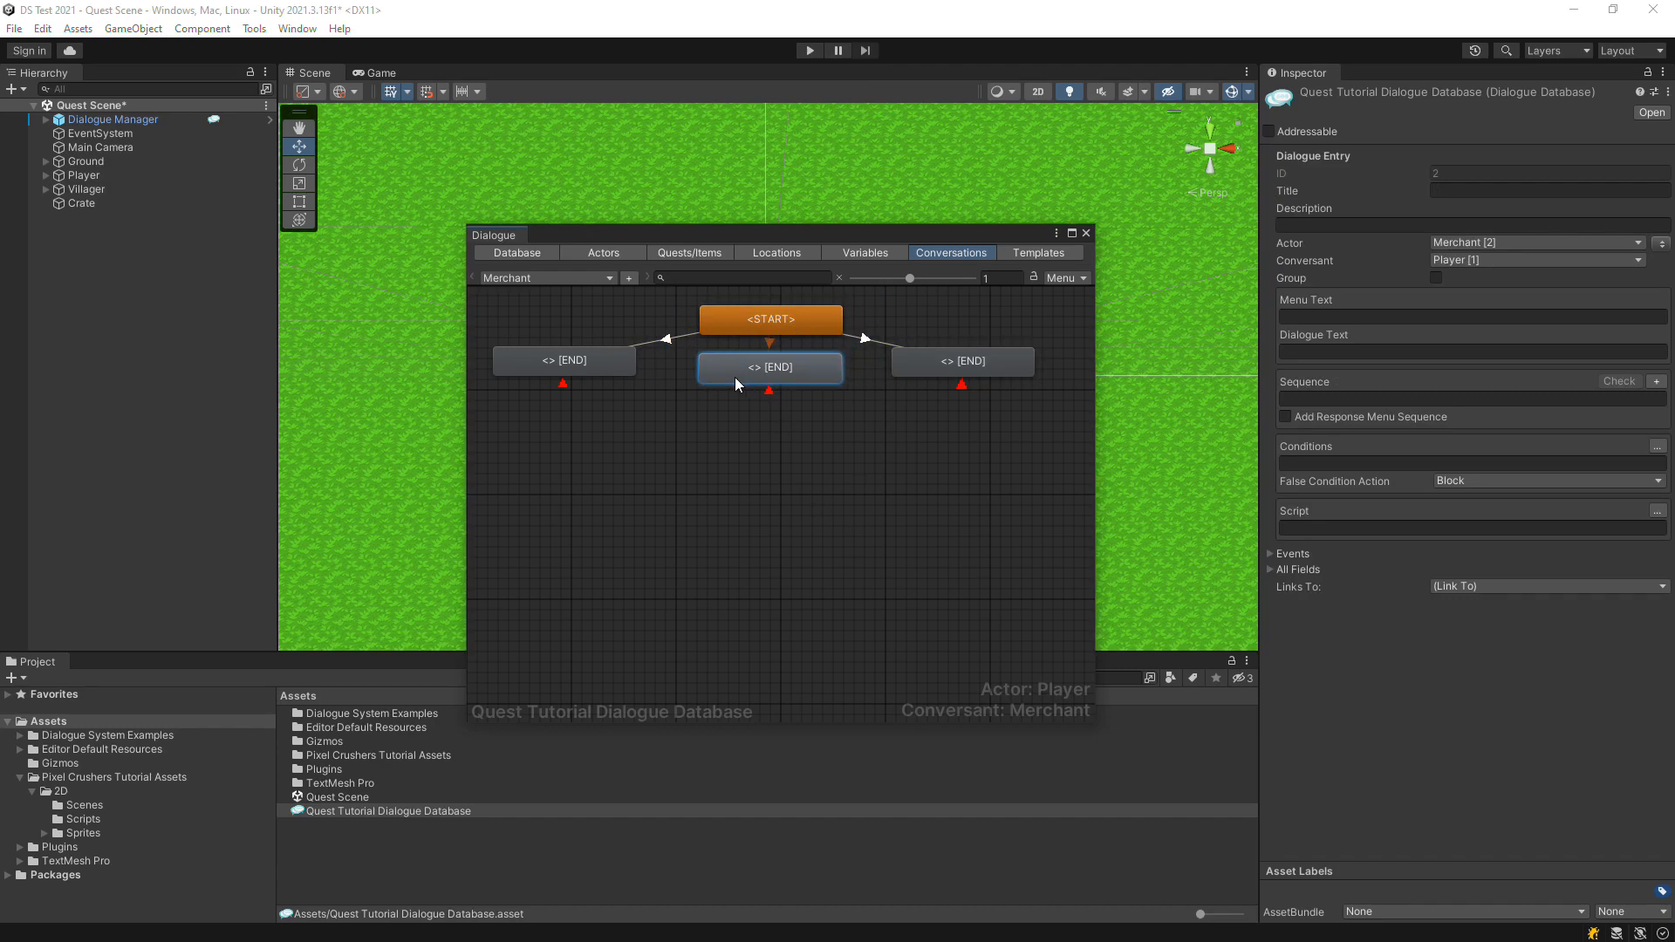
Set START's leftmost child dialogue text to "A storm blew through last night and scattered all my goods. Can you help me by finding three crates?"
{"action": "left_click", "coordinate": [577, 370]}
{"action": "left_click", "coordinate": [1343, 354]}
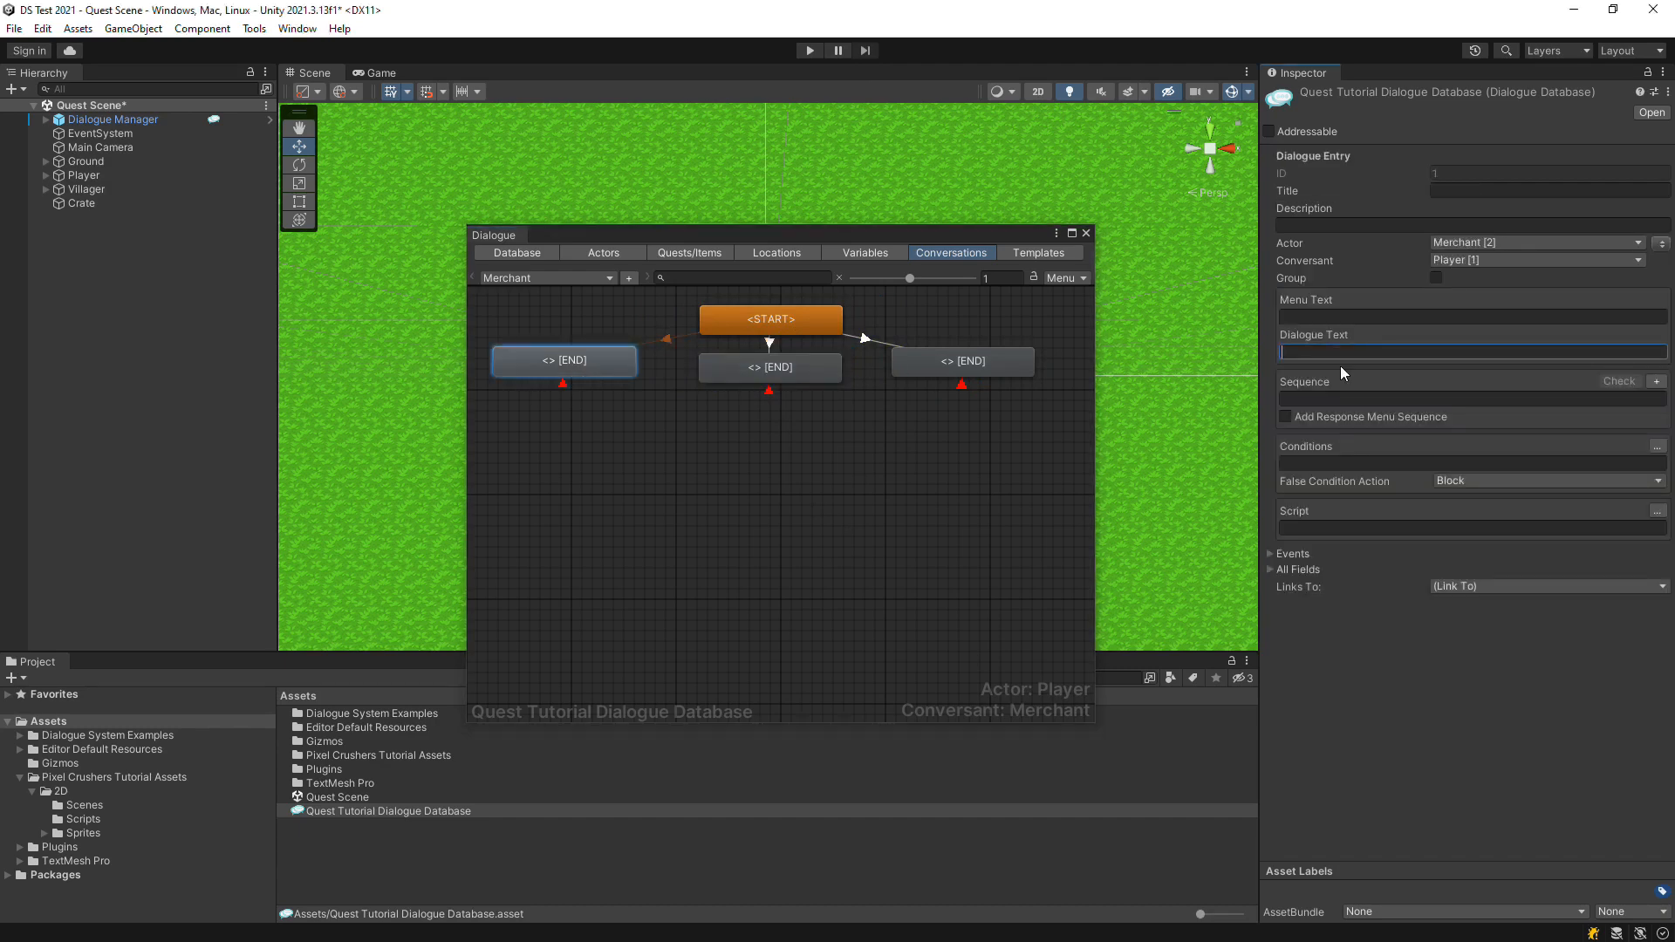
{"action": "type", "text": "A storm blew through last night a"}
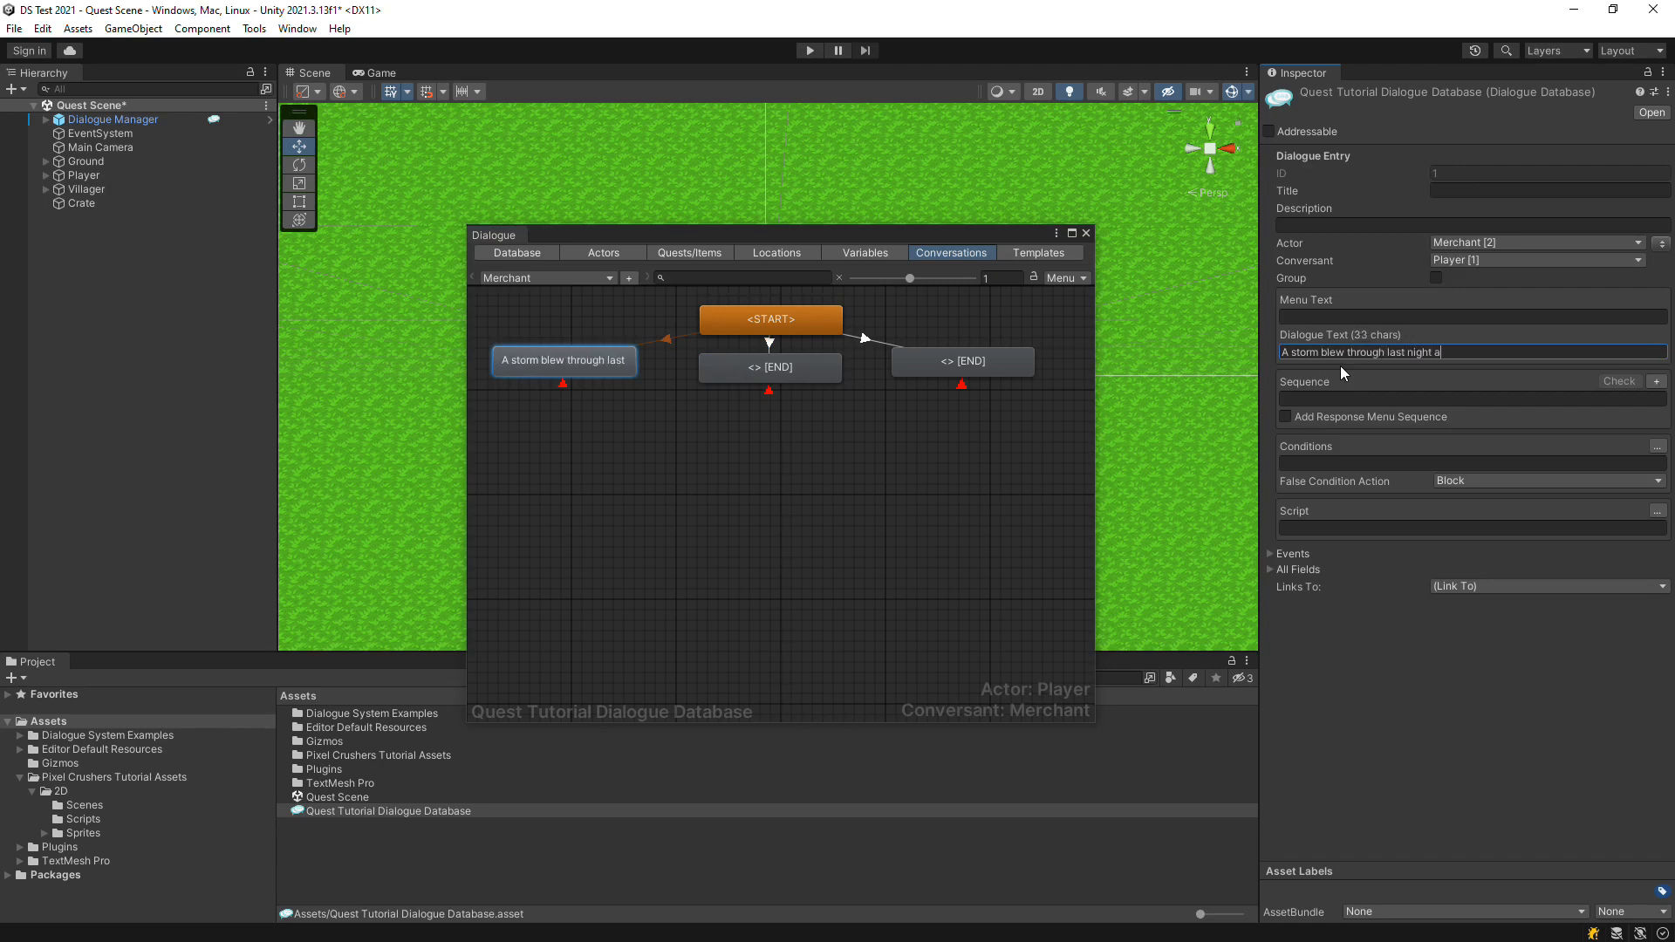
{"action": "type", "text": "nd scattered all my goods. Can you help me by finding thre"}
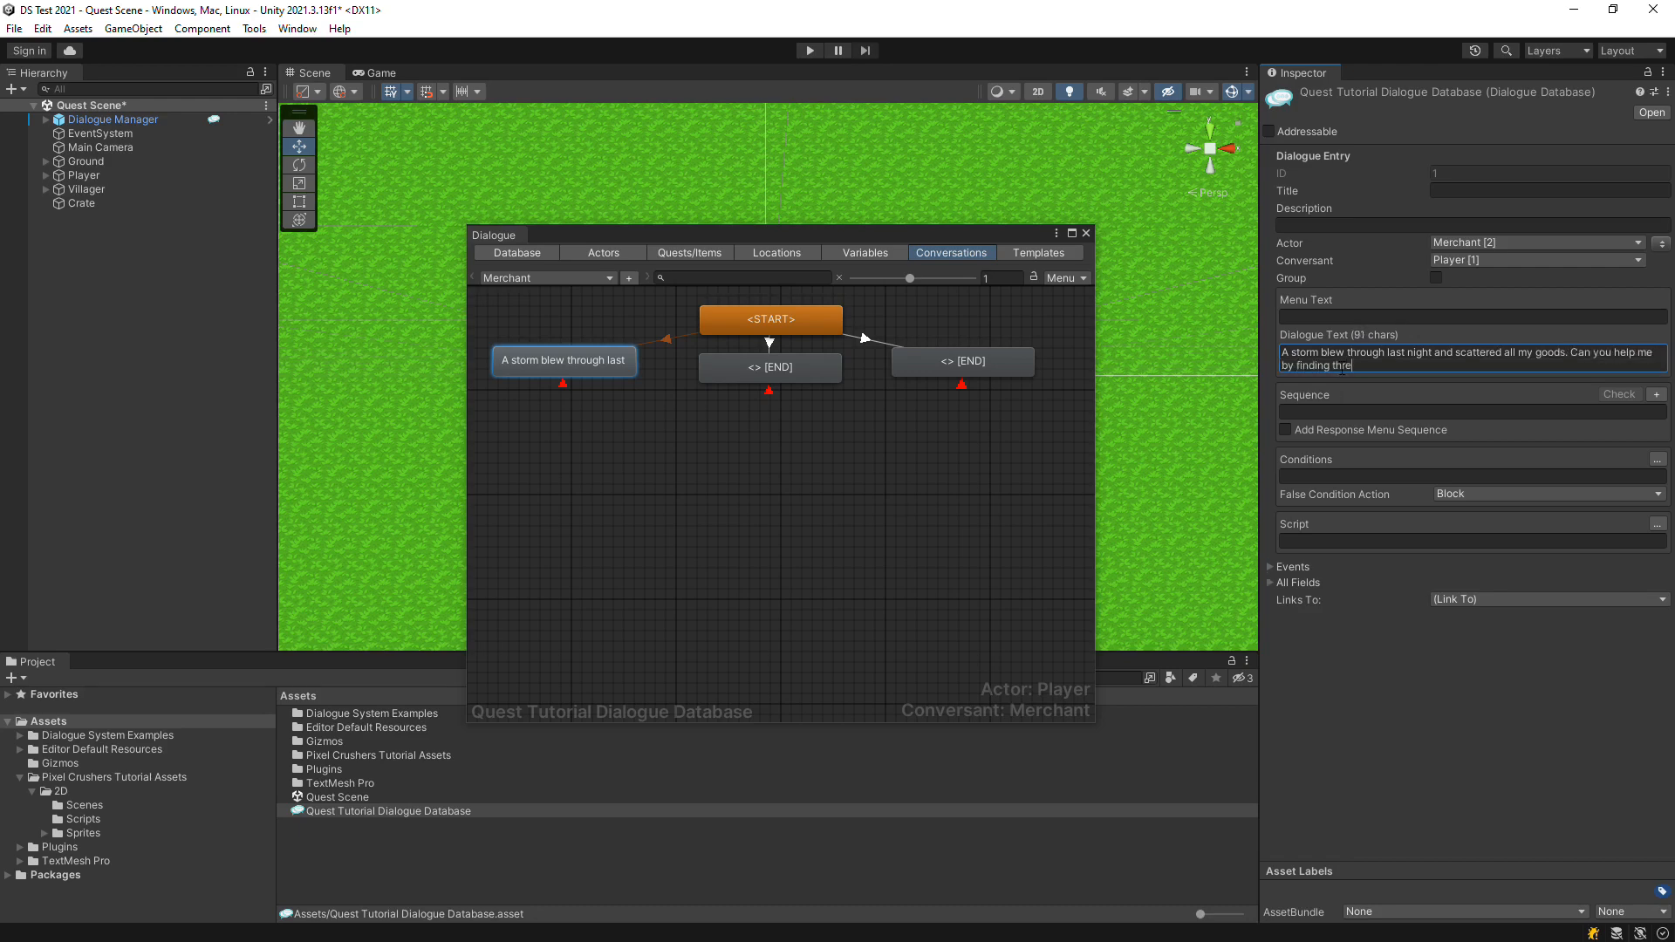
{"action": "type", "text": "e crates?"}
Add a player reply node below the storm line with the dialogue text "Sure. I'll return with your crates."
{"action": "right_click", "coordinate": [603, 368]}
{"action": "left_click", "coordinate": [672, 378]}
{"action": "left_click", "coordinate": [1327, 352]}
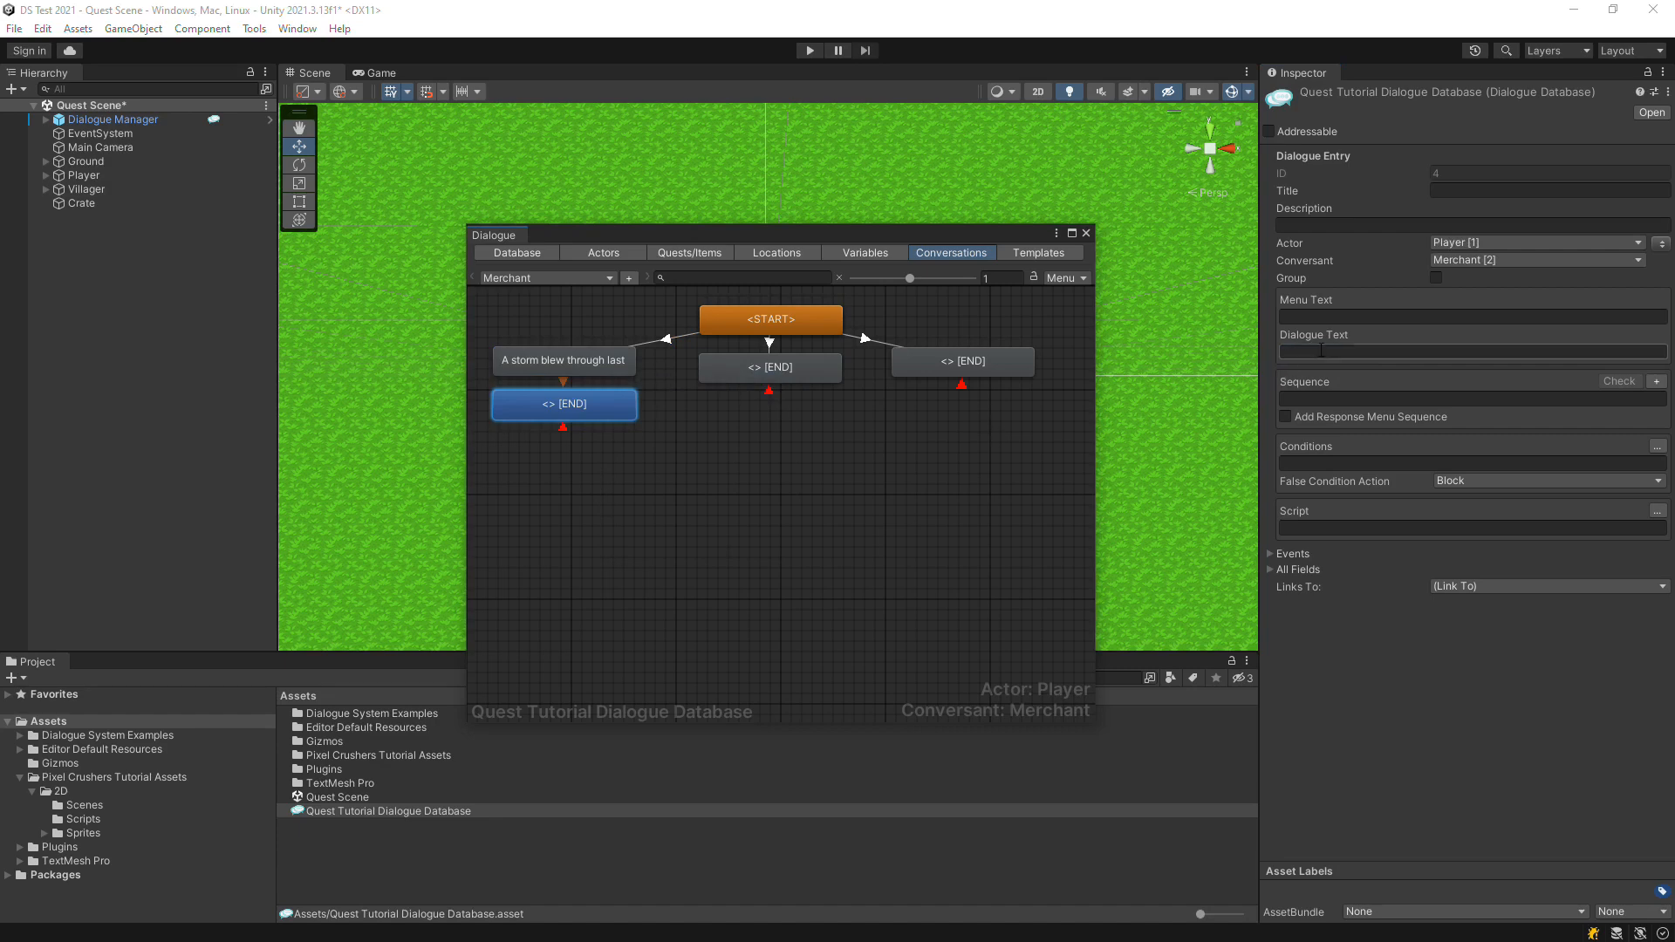
{"action": "type", "text": "Su"}
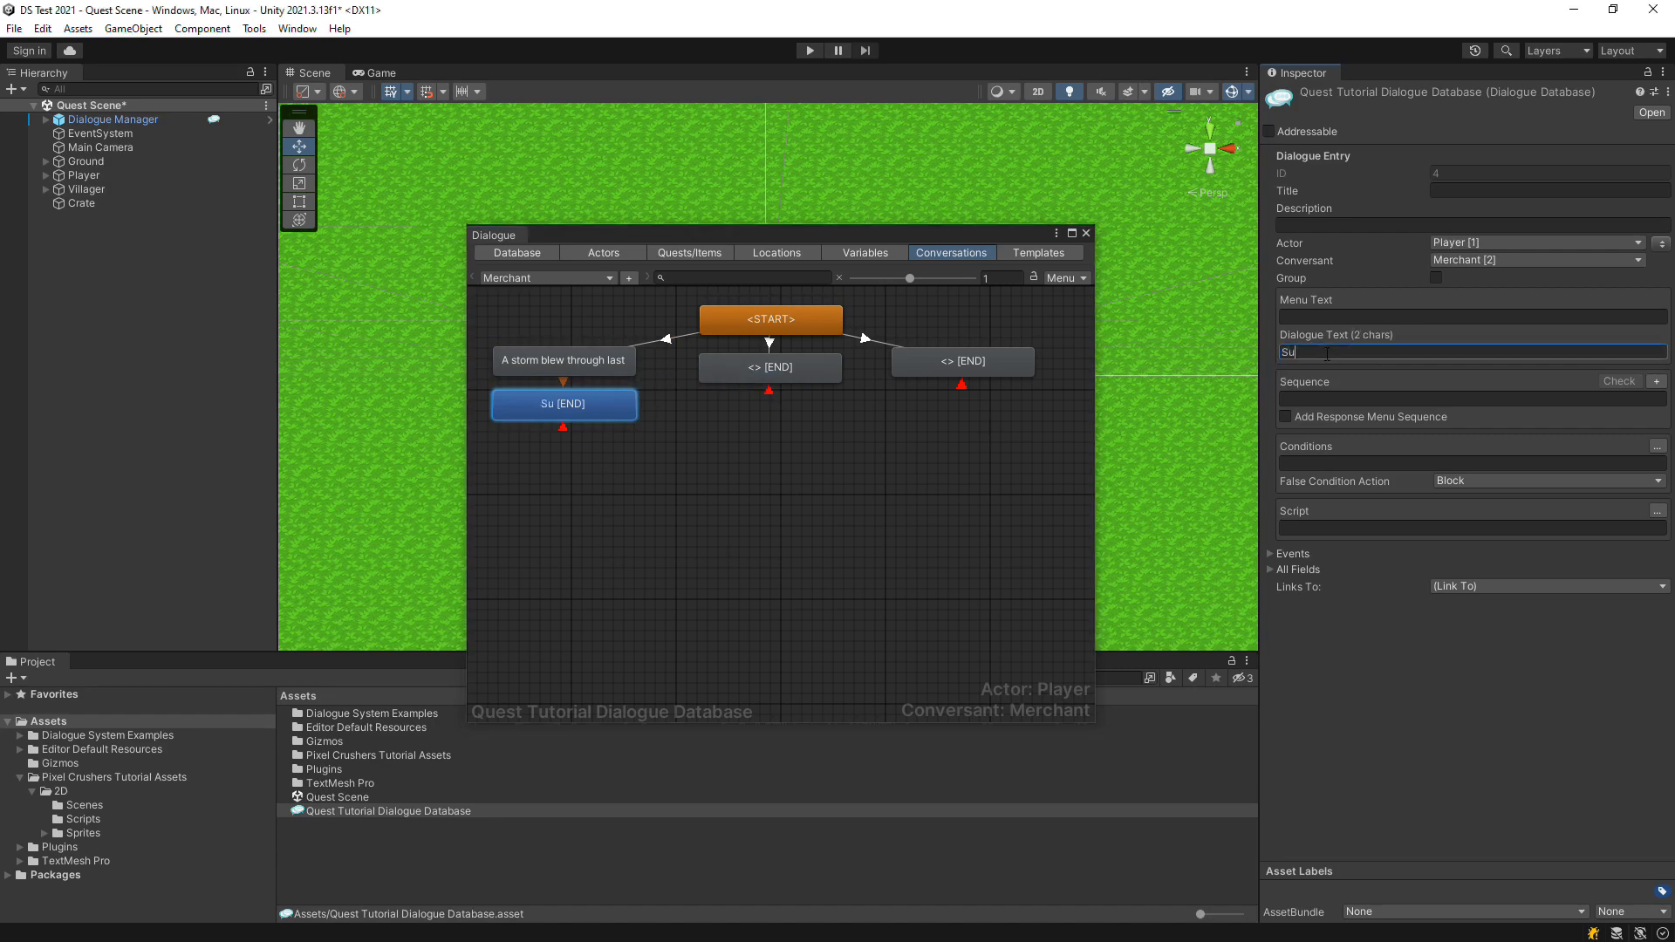
{"action": "type", "text": "re. I'll return with"}
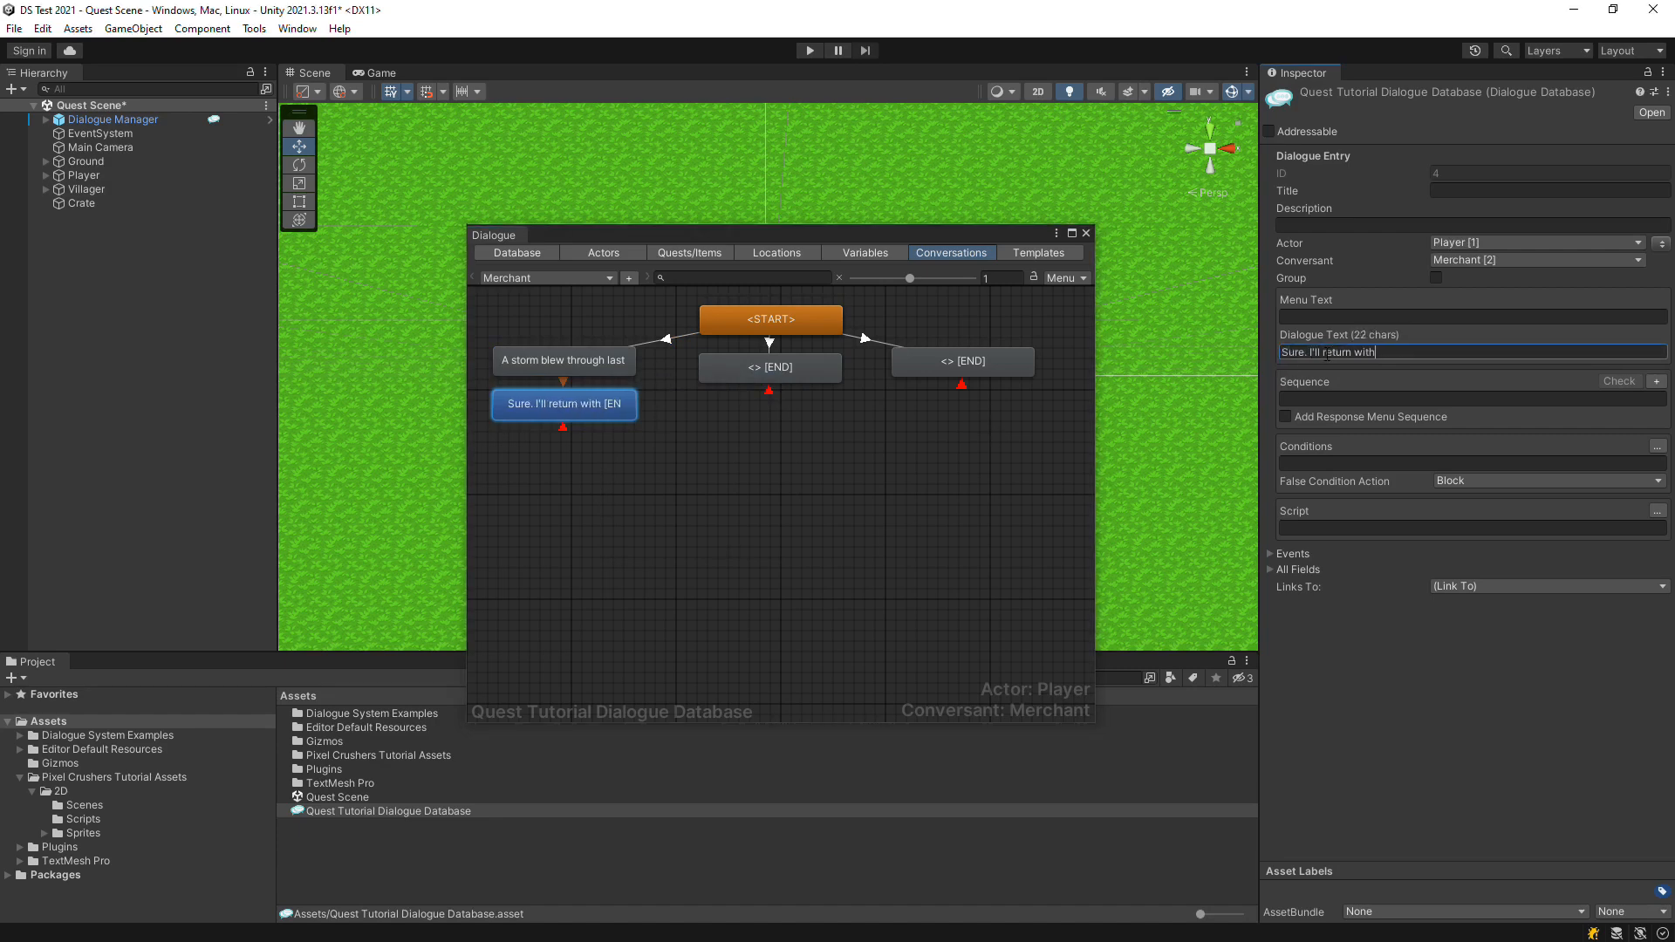
{"action": "type", "text": " your crates."}
Set the middle Merchant node's dialogue text to "Any luck finding the crates?"
{"action": "left_click", "coordinate": [790, 377]}
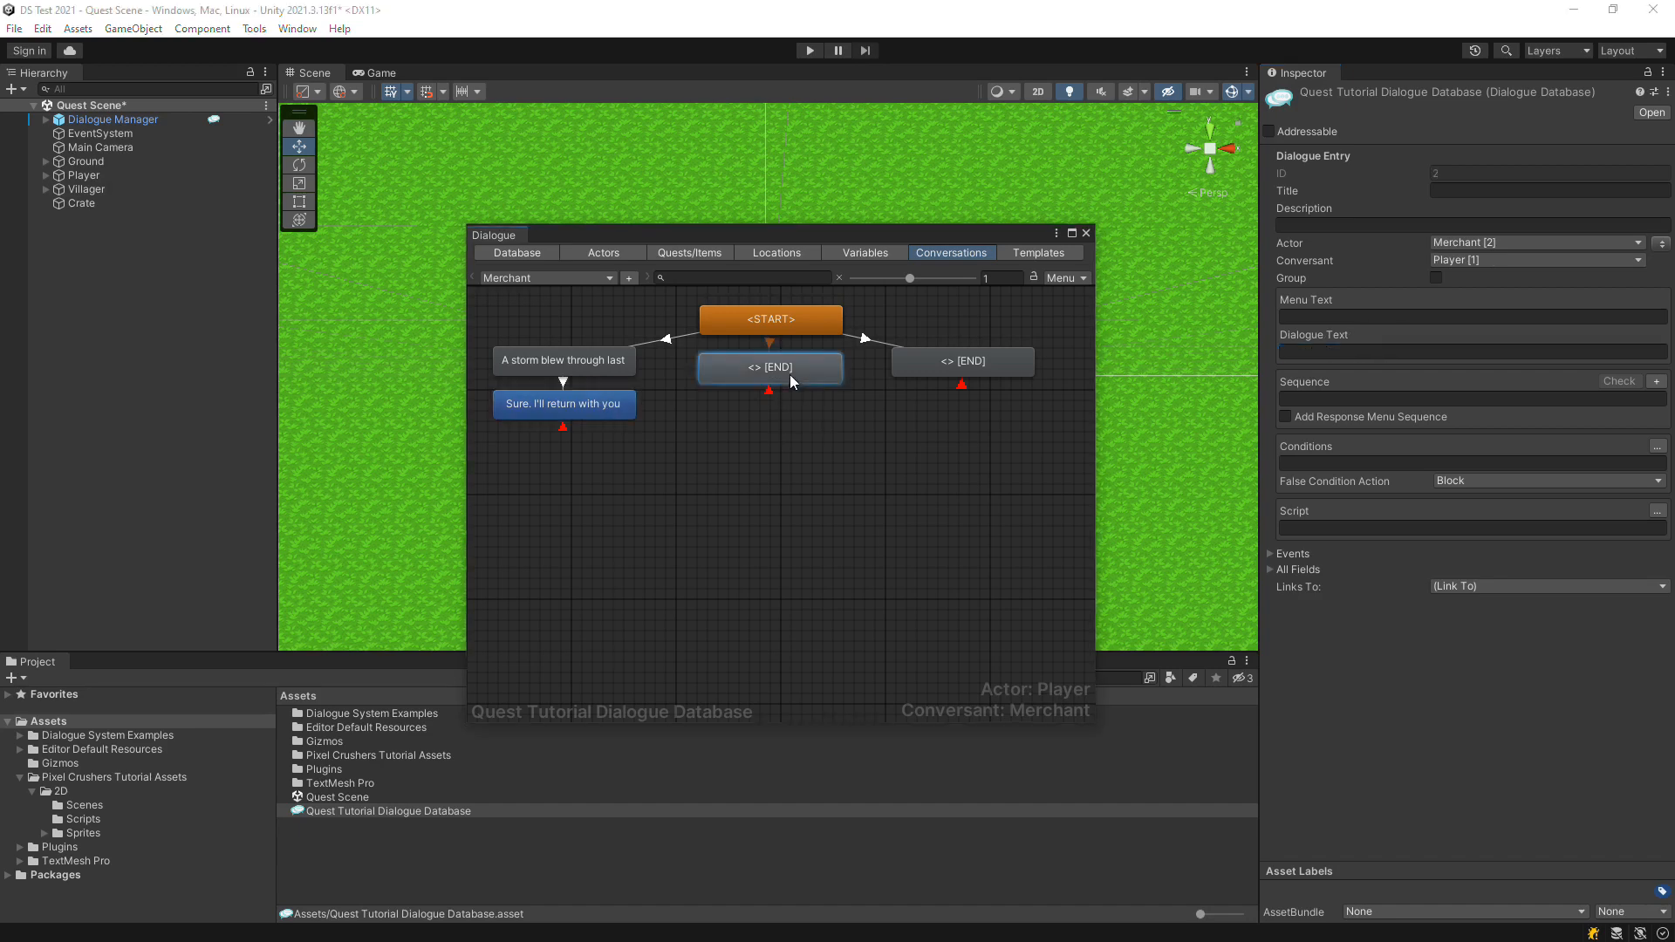
{"action": "left_click", "coordinate": [1357, 351]}
{"action": "type", "text": "Any"}
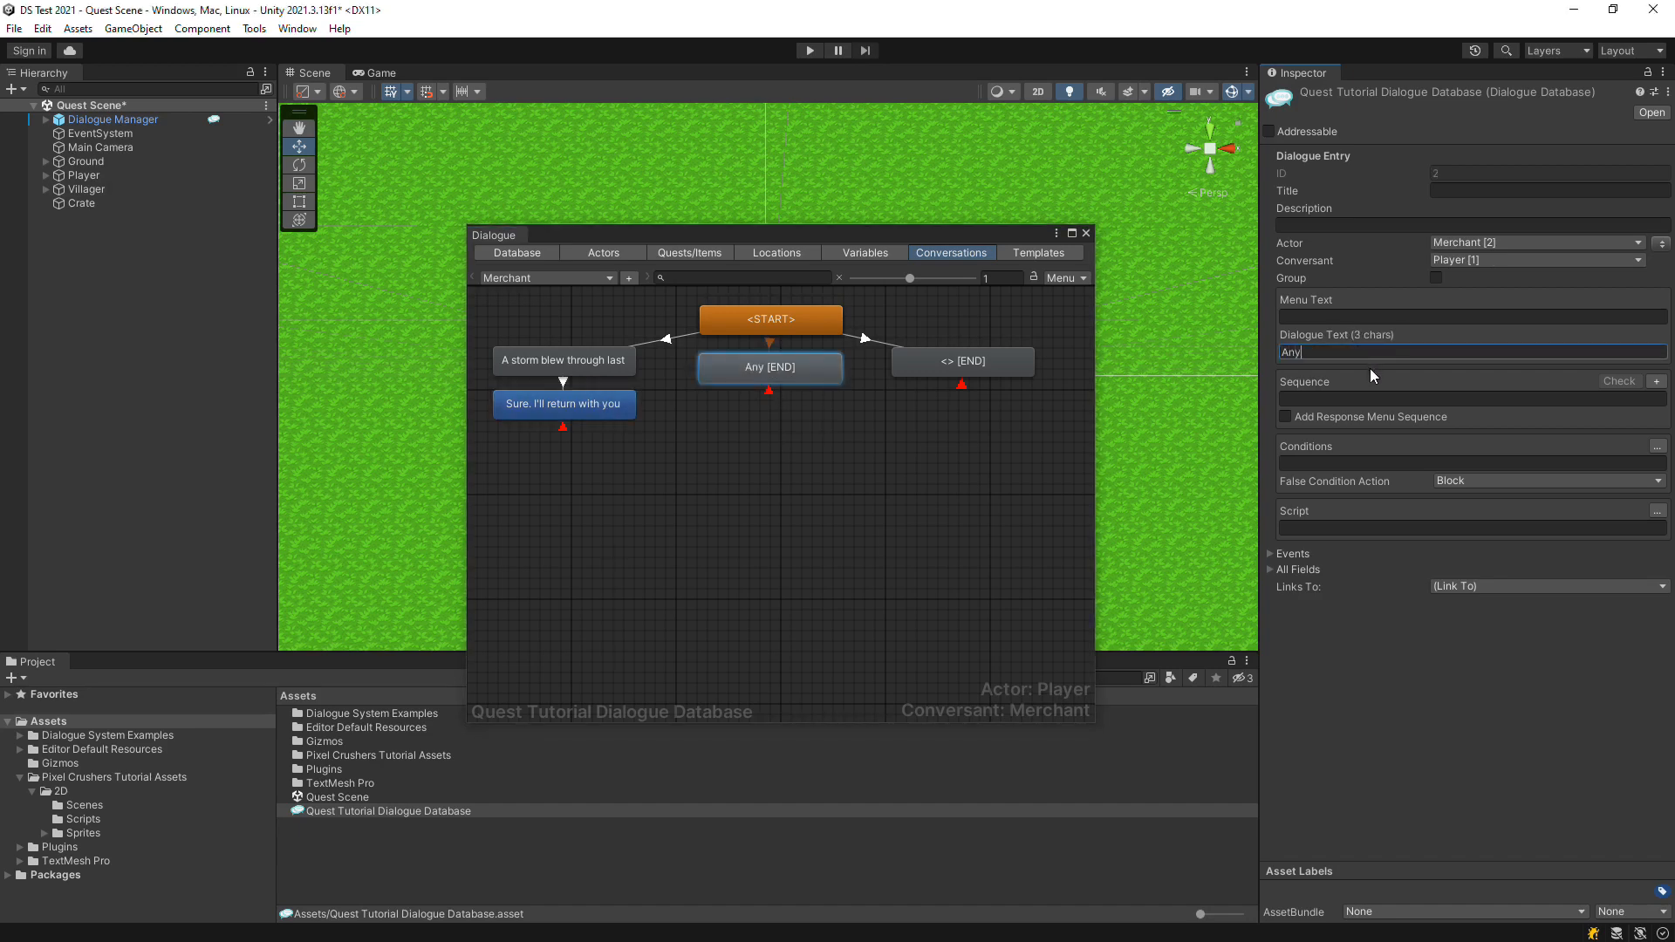
{"action": "type", "text": " luck finding the crates?"}
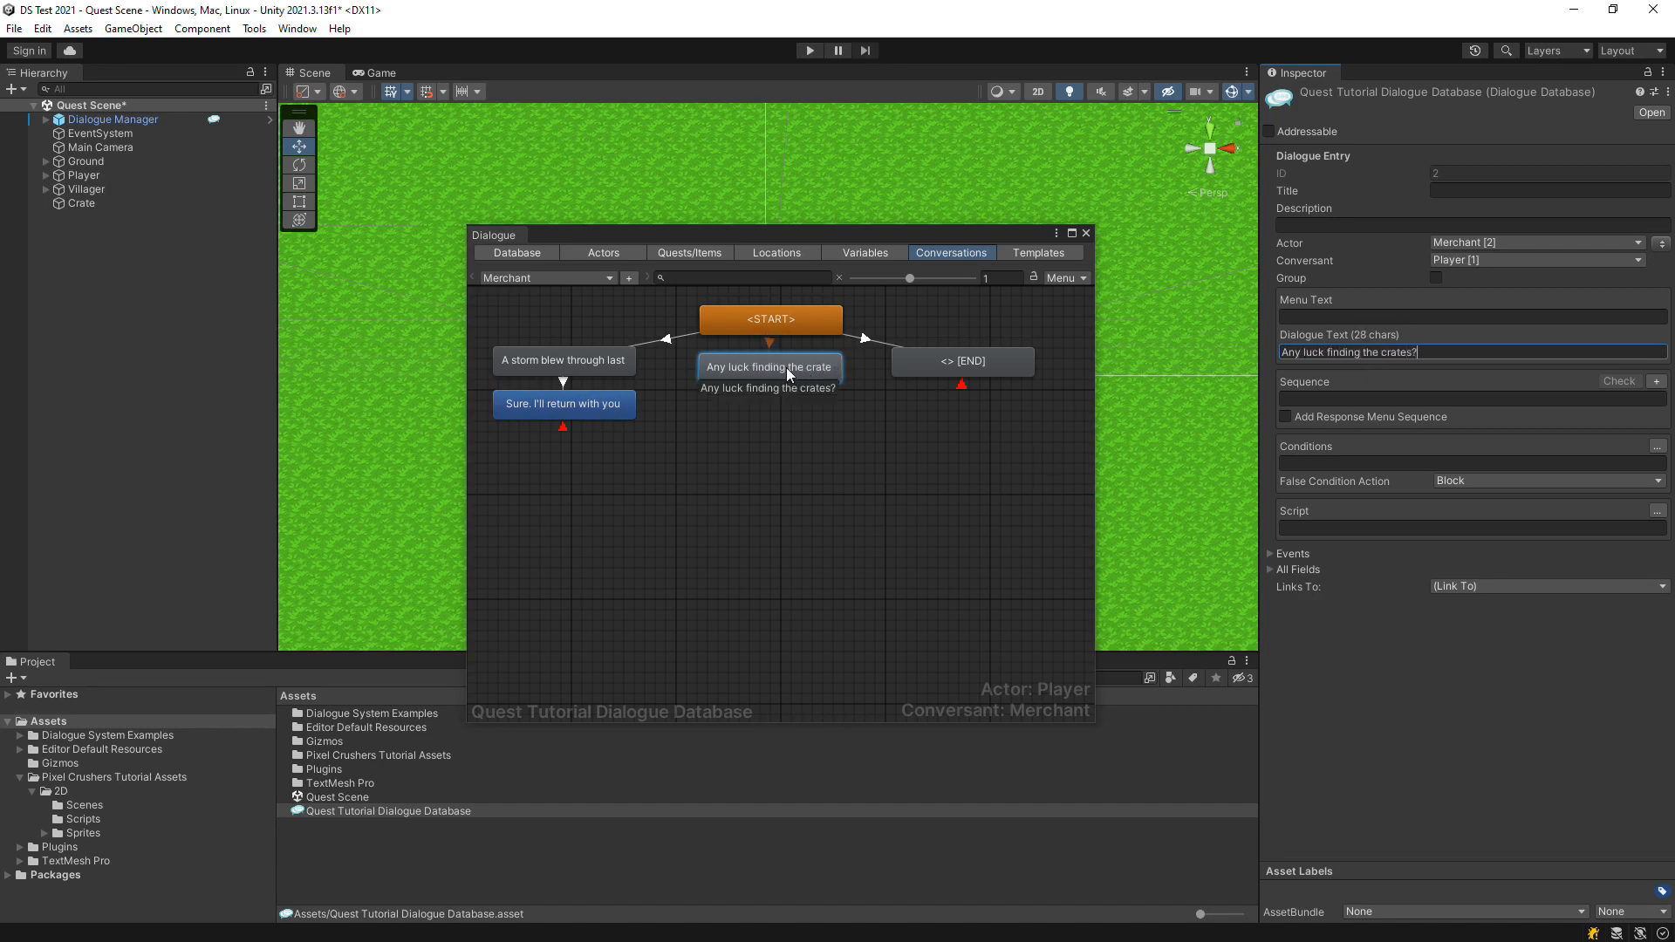
Add a player reply node to the "Any luck finding the crates?" line, move it left, and enter the dialogue text "Here you go."
{"action": "right_click", "coordinate": [787, 368]}
{"action": "left_click", "coordinate": [825, 379]}
{"action": "left_click_drag", "start_coordinate": [750, 417], "coordinate": [696, 416]}
{"action": "left_click", "coordinate": [1374, 352]}
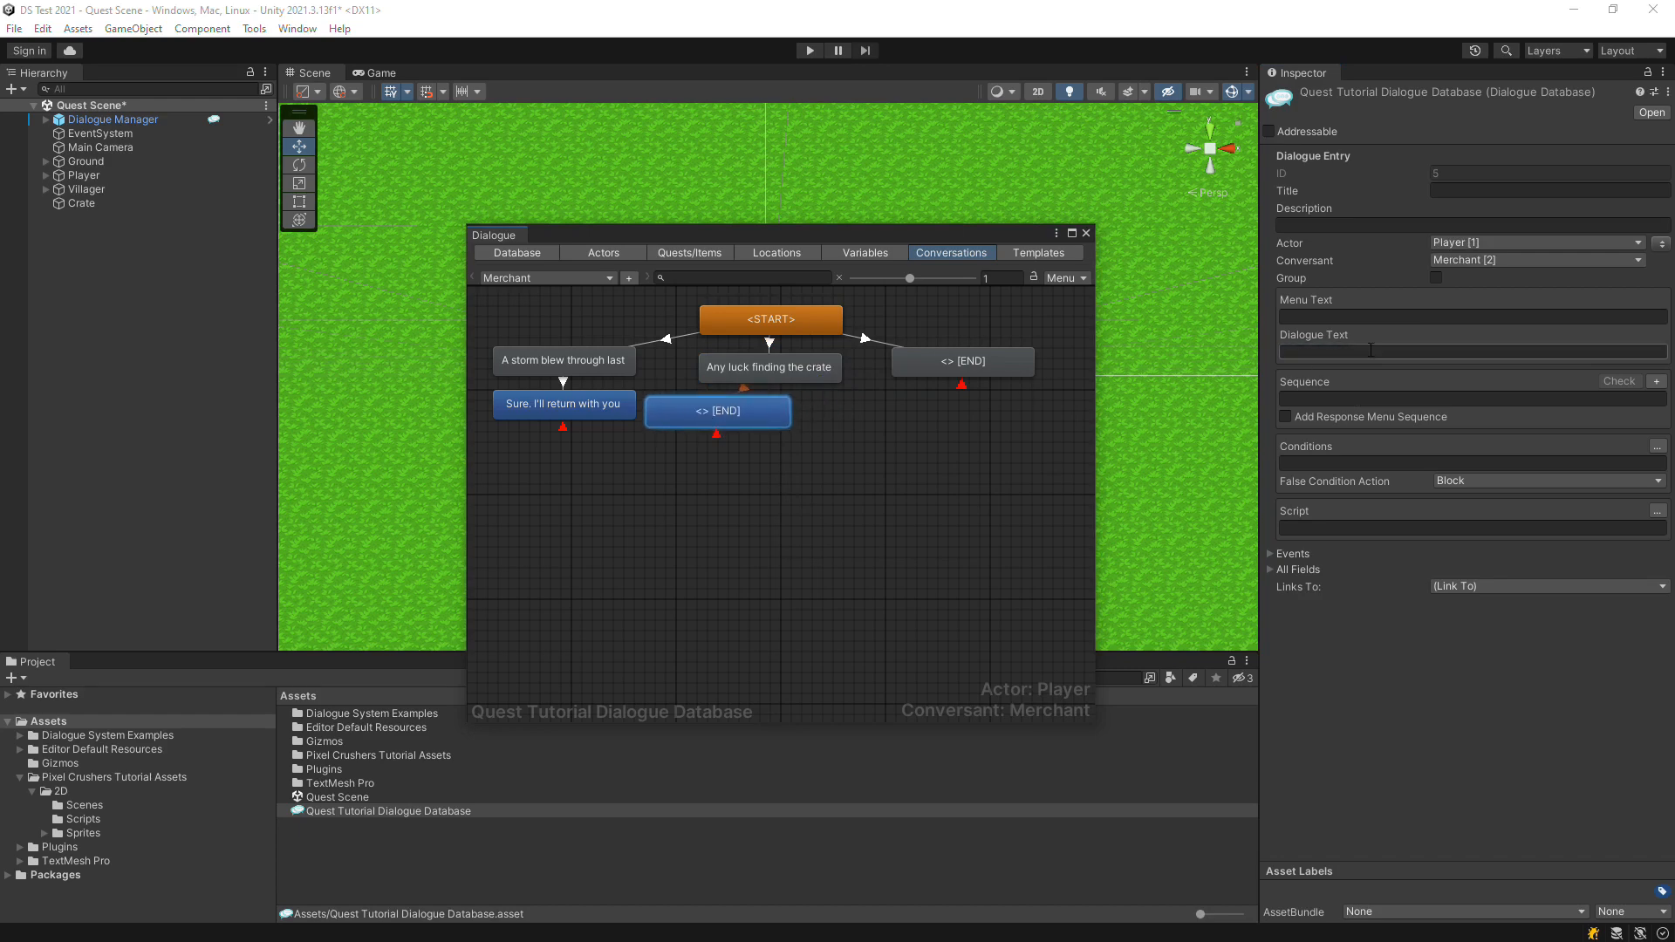
{"action": "type", "text": "Here "}
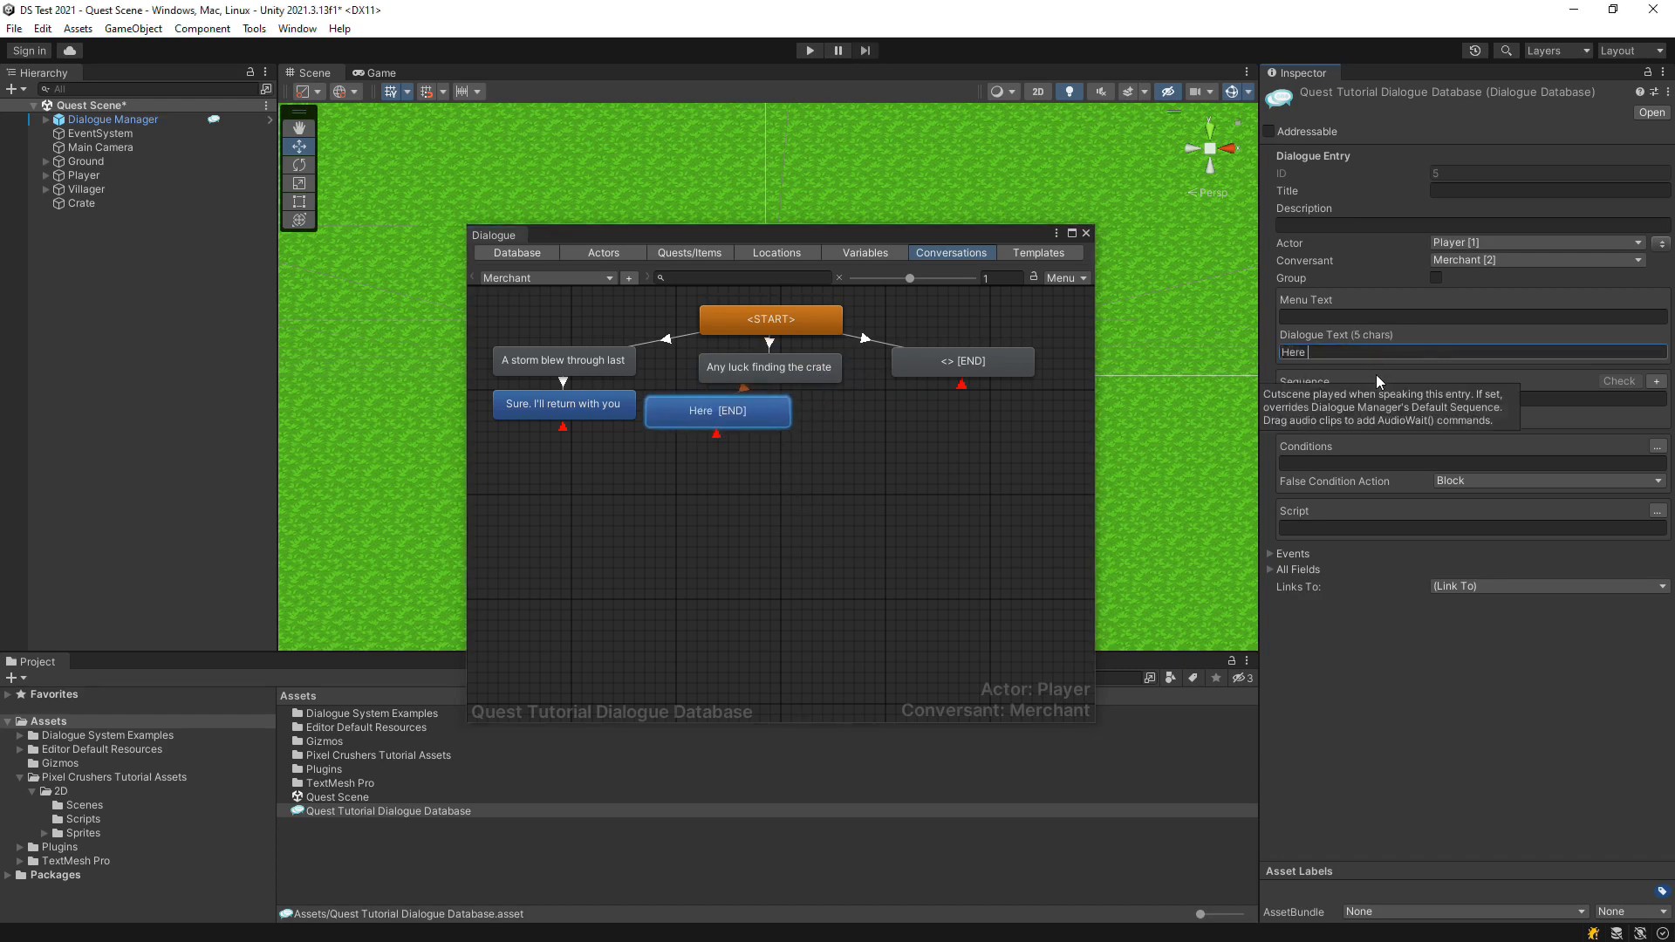
{"action": "type", "text": "you go."}
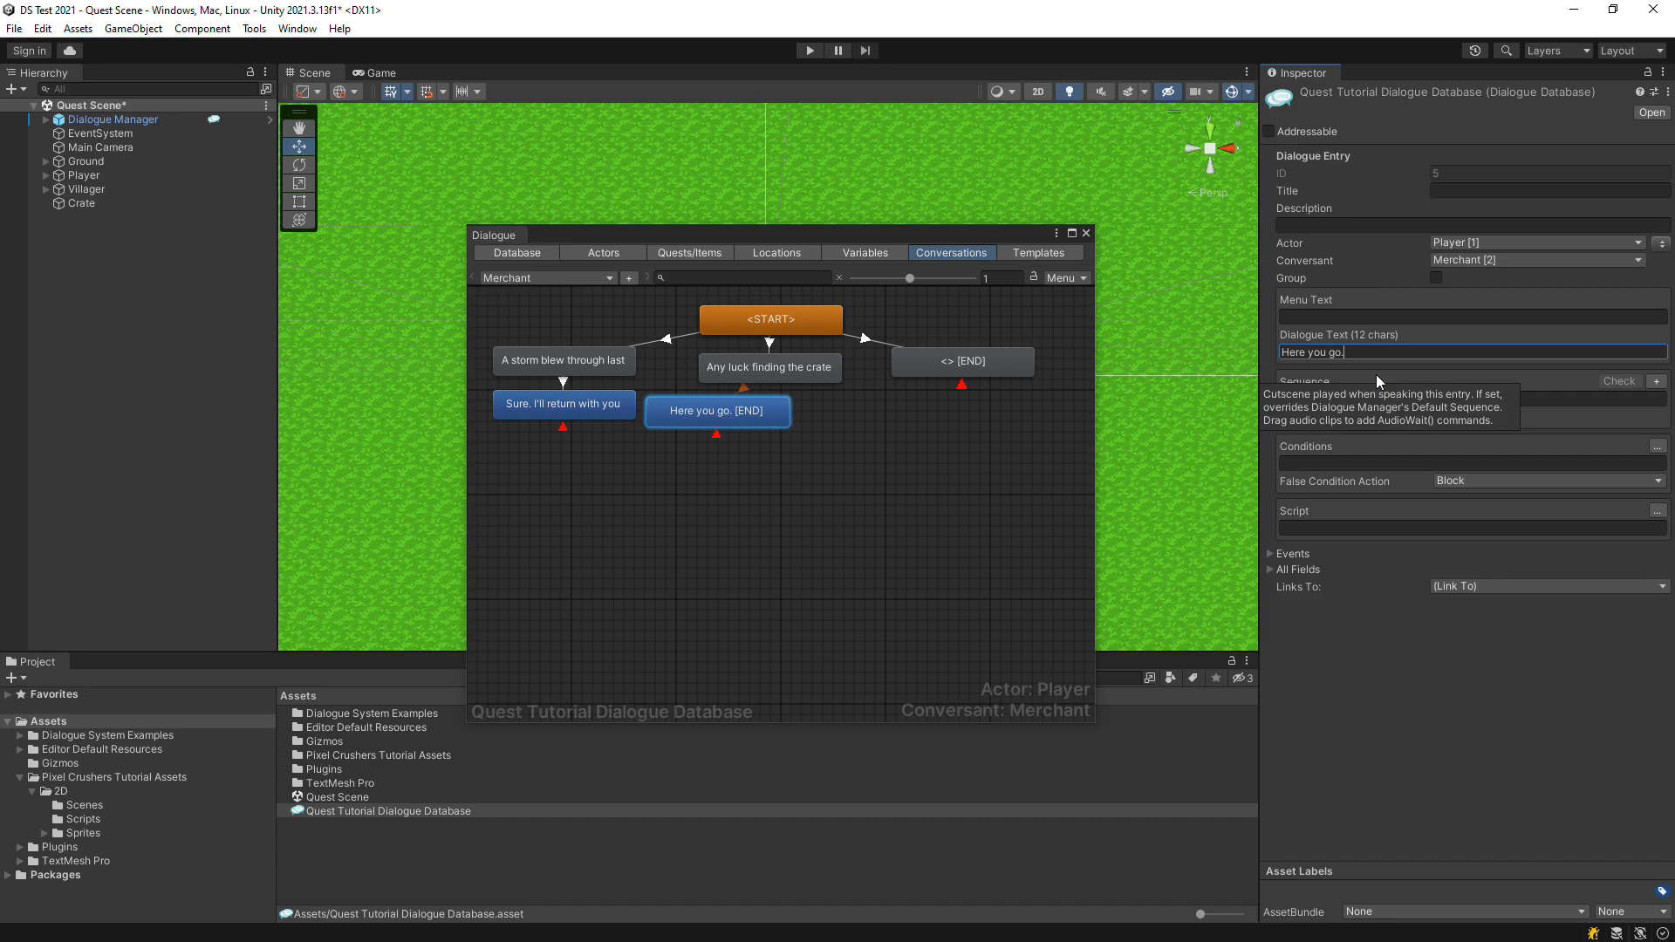
Add a second reply node to "Any luck finding the crates?", place it beside the first, and enter the text "Not yet. I'll be back."
{"action": "right_click", "coordinate": [820, 378]}
{"action": "left_click", "coordinate": [824, 383]}
{"action": "left_click_drag", "start_coordinate": [763, 414], "coordinate": [867, 419]}
{"action": "left_click", "coordinate": [1327, 352]}
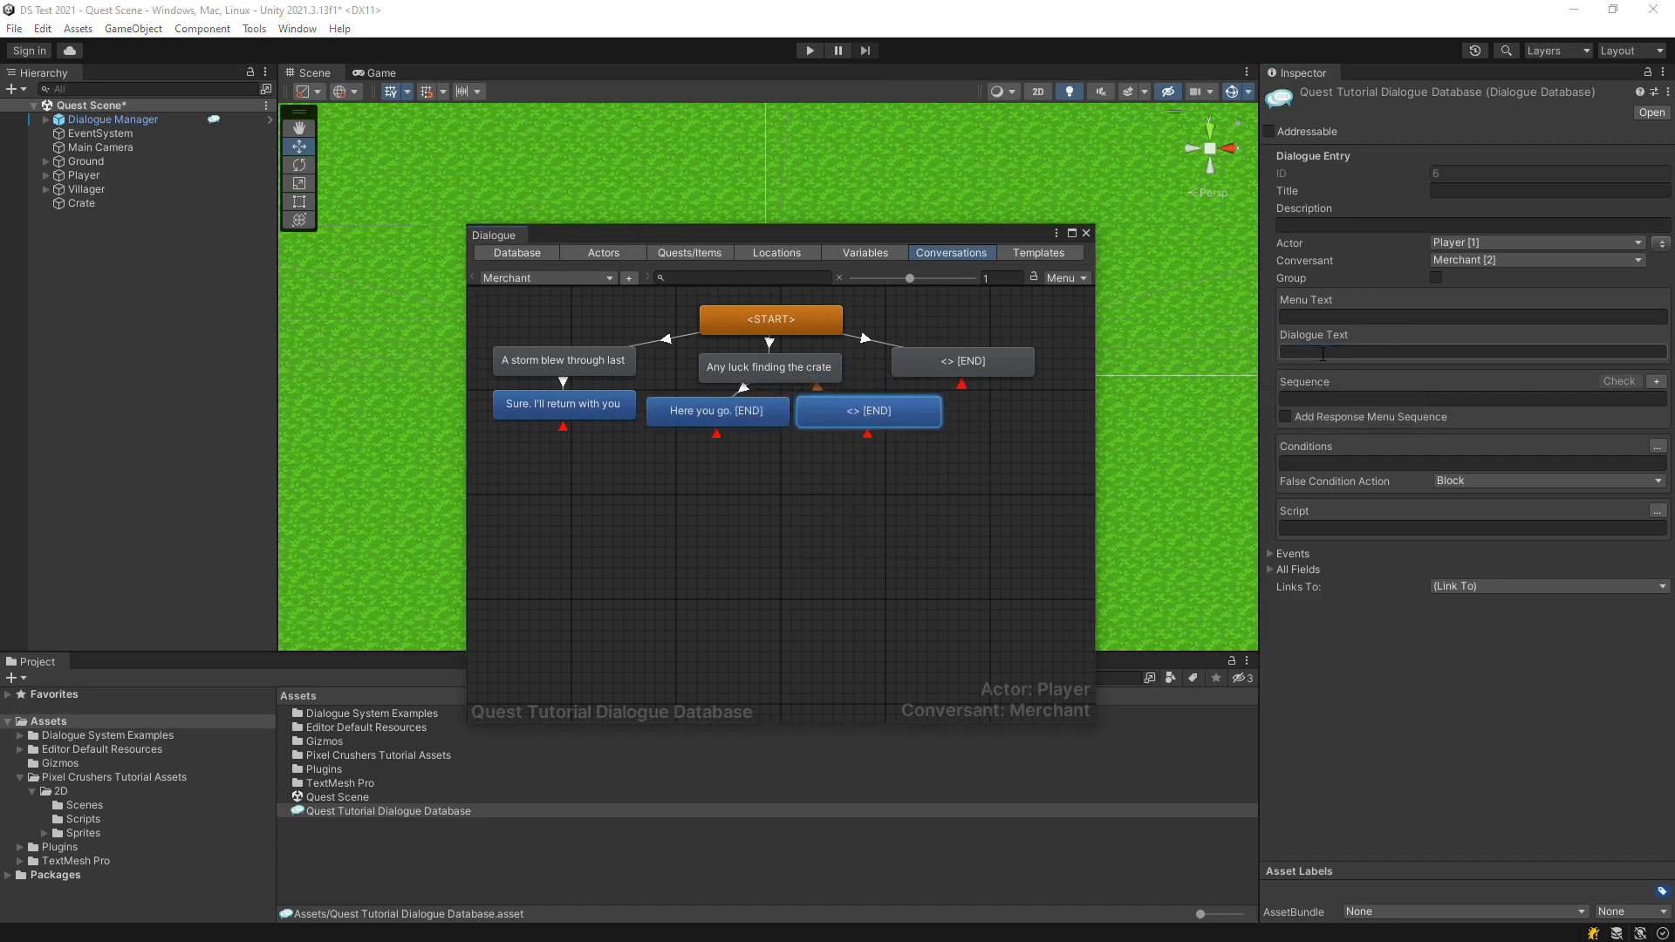
{"action": "type", "text": "Not yet"}
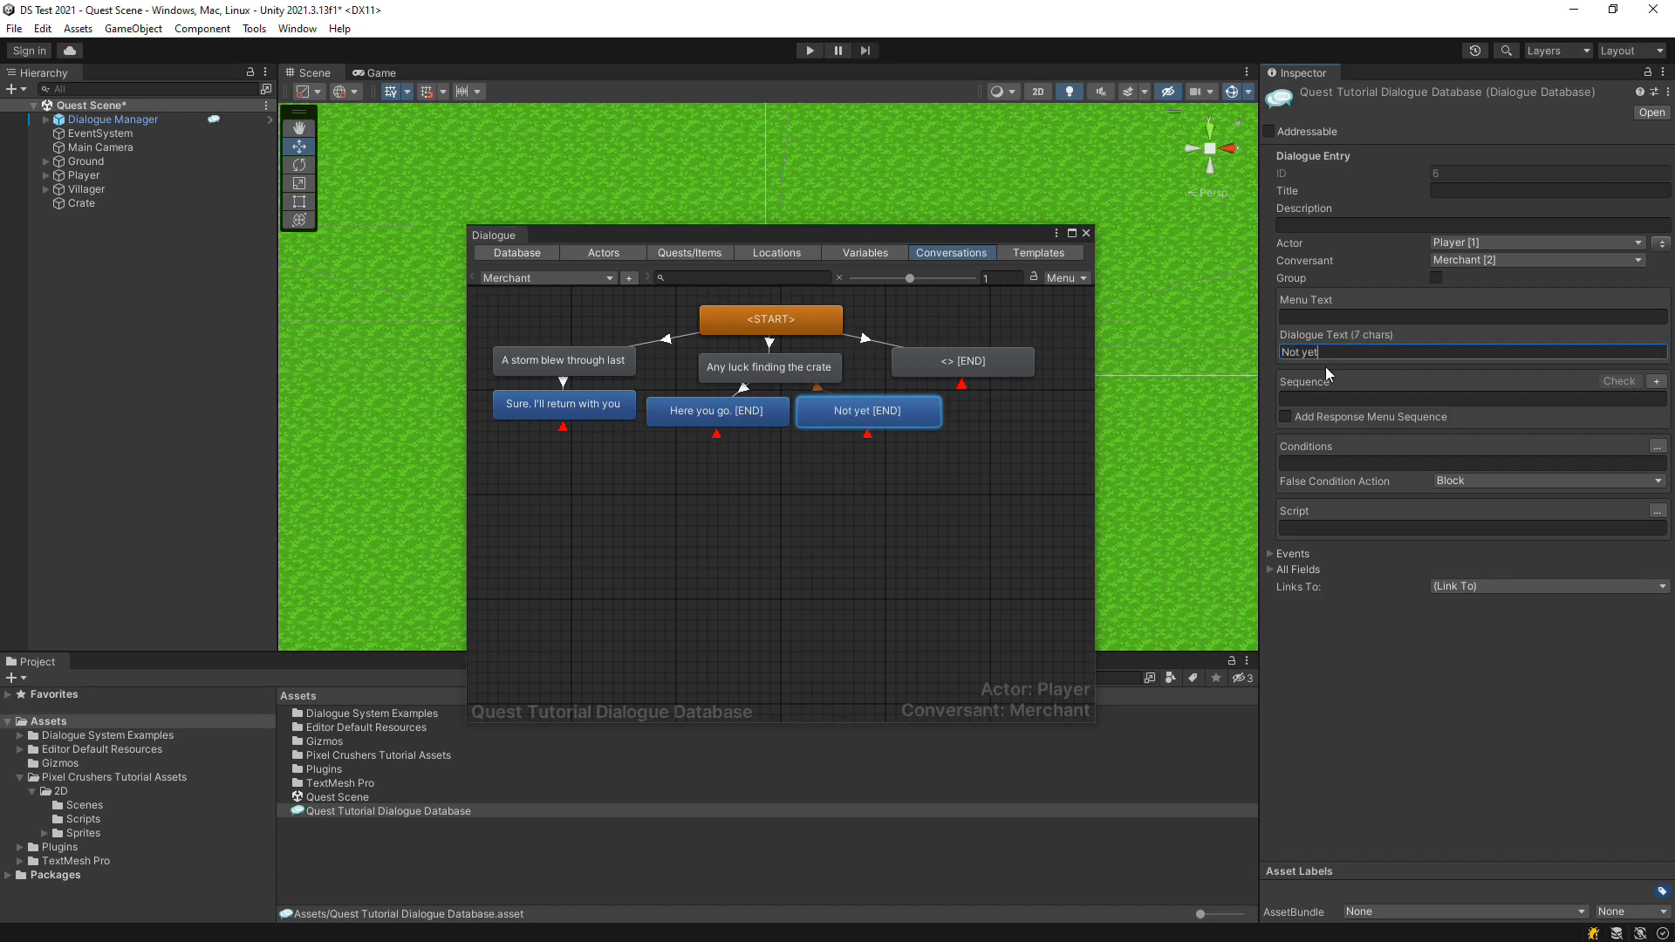
{"action": "type", "text": ". I'll be back."}
Set the rightmost Merchant node's dialogue text to "Thanks again for the help!"
{"action": "left_click", "coordinate": [955, 371]}
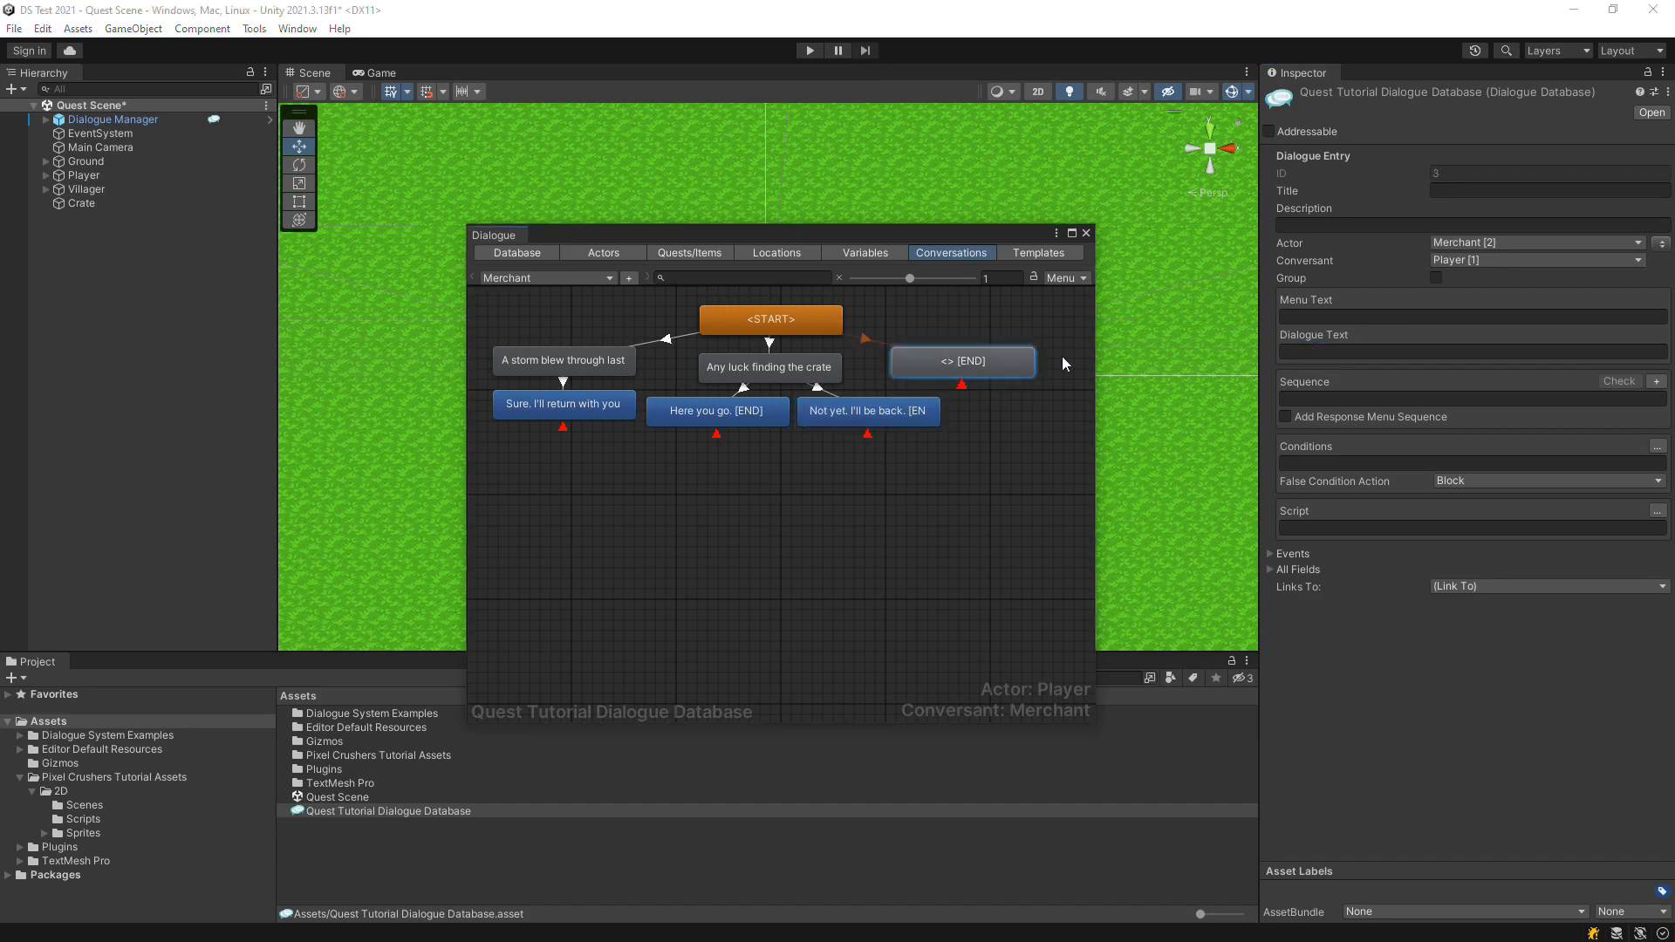
{"action": "left_click", "coordinate": [1362, 353]}
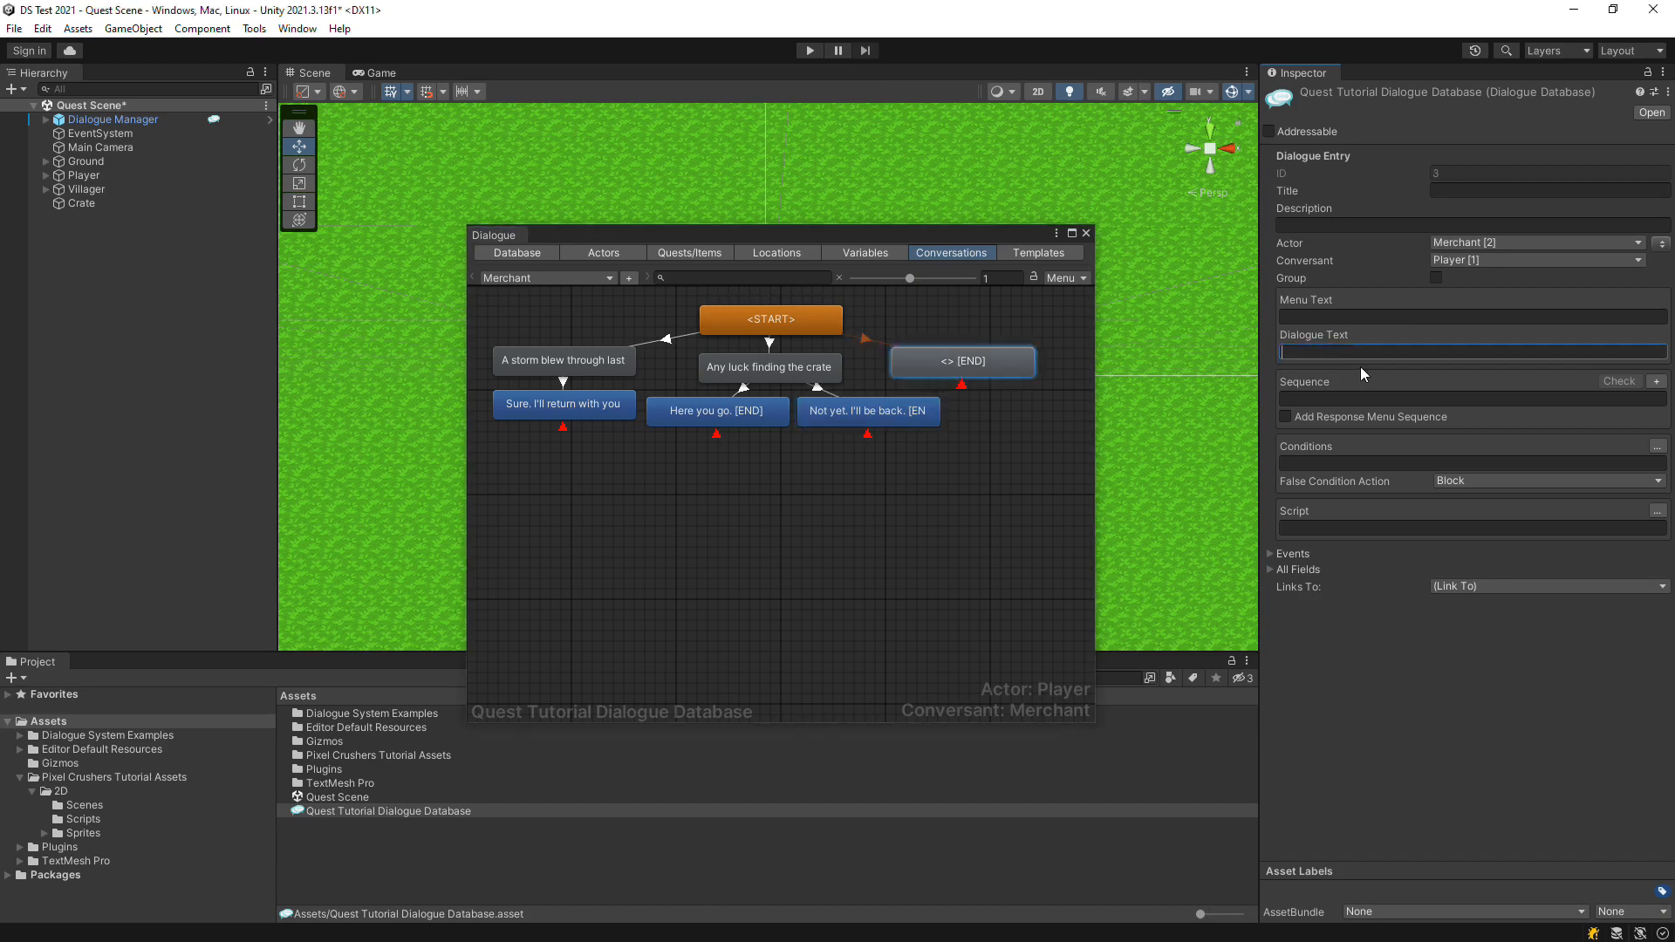
{"action": "type", "text": "Thanks again for the help!"}
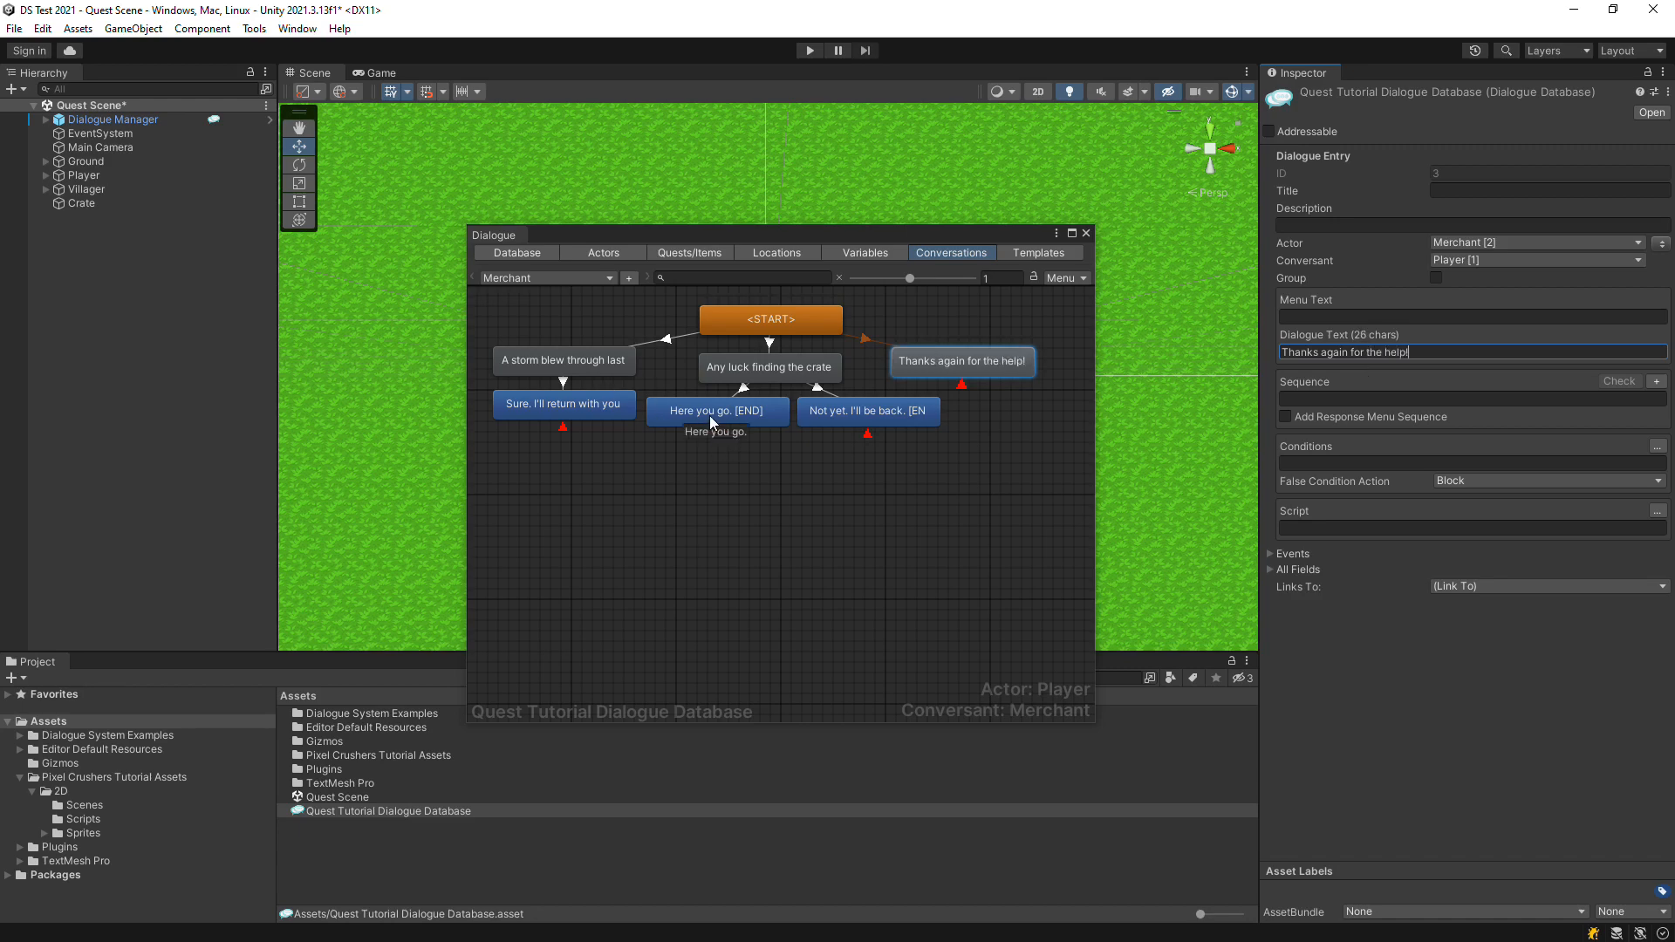
Add a Merchant node after the "Here you go." reply with the dialogue text "Thank you! You've been a great help."
{"action": "right_click", "coordinate": [709, 415]}
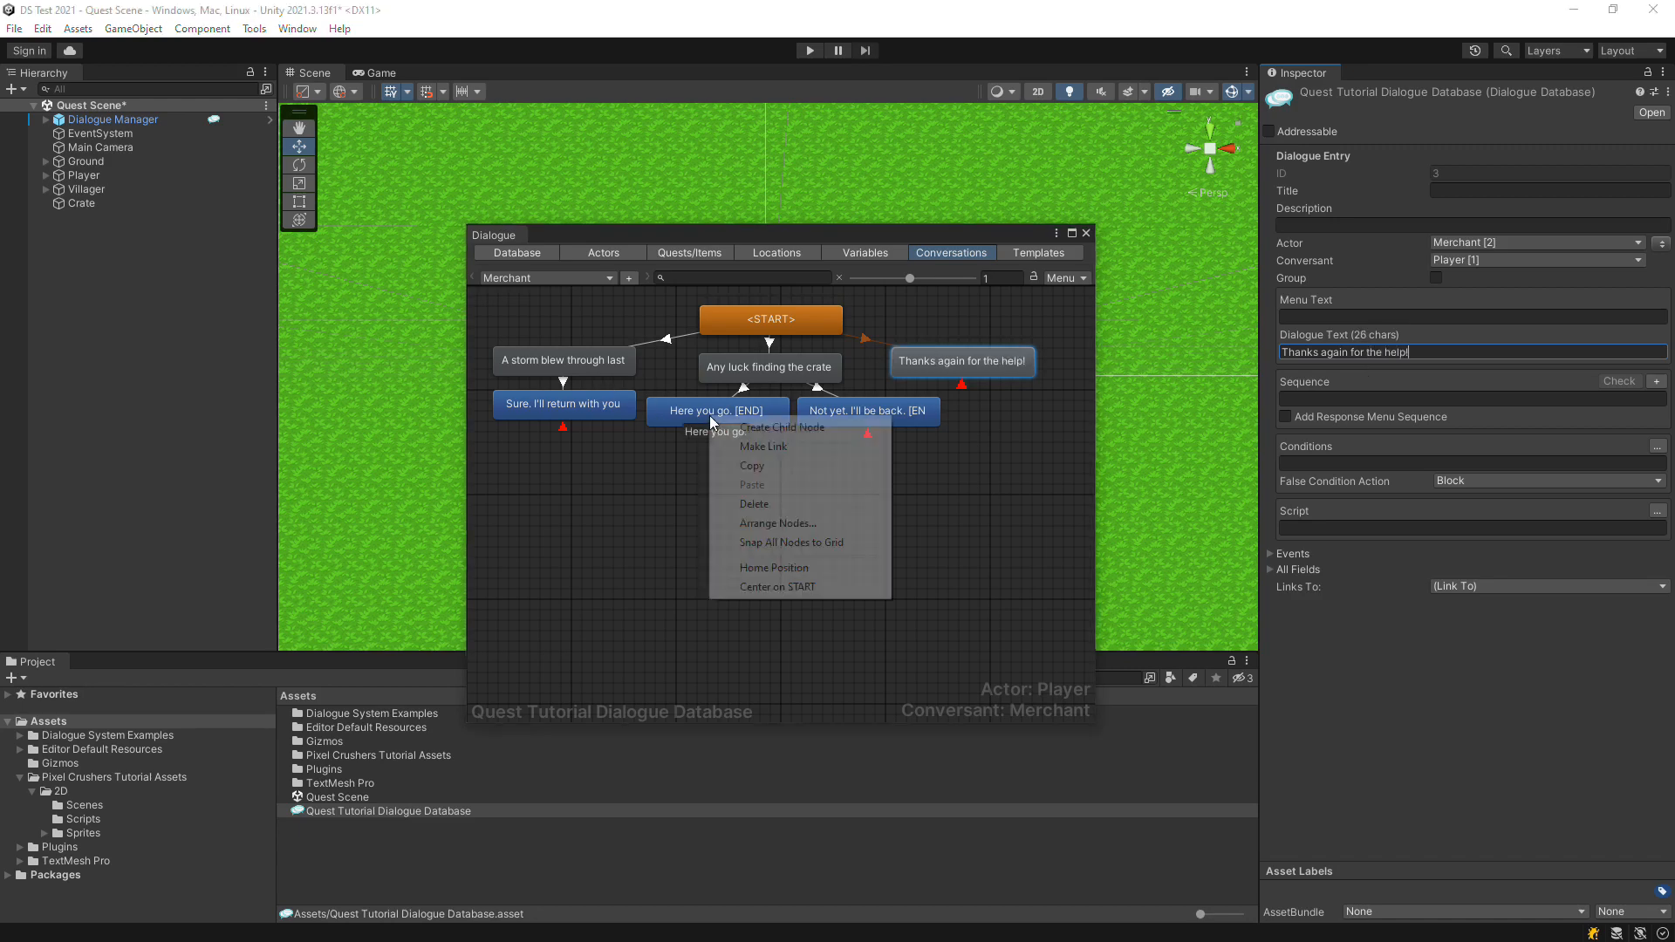
{"action": "left_click", "coordinate": [742, 427]}
{"action": "left_click", "coordinate": [1317, 351]}
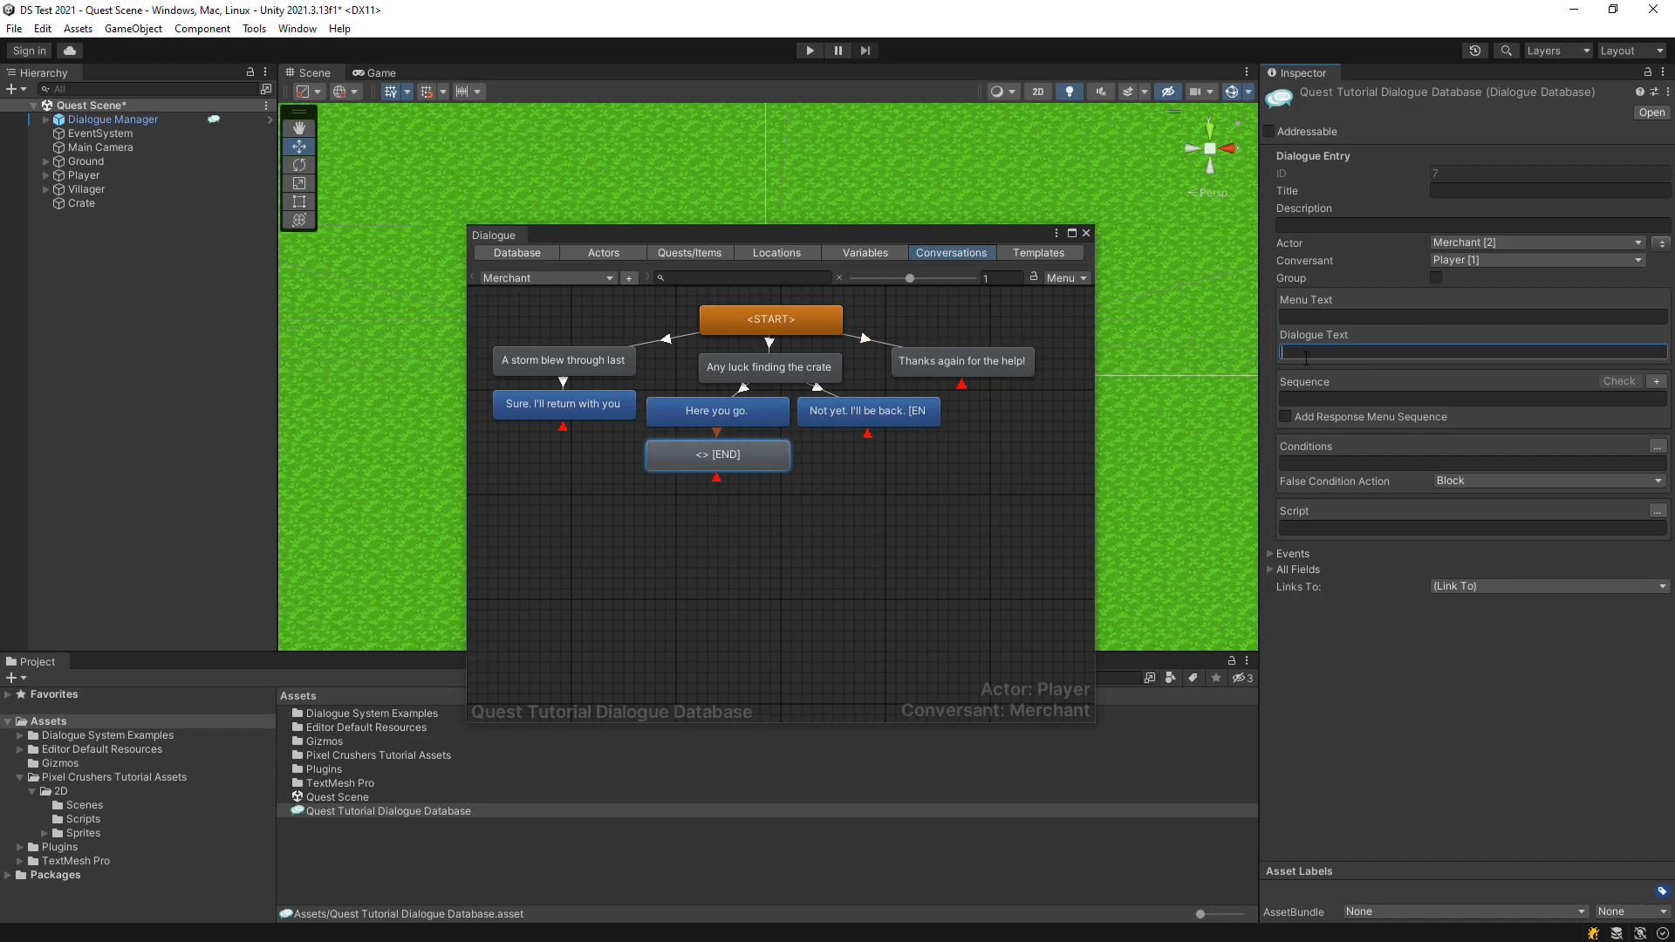
{"action": "type", "text": "Thank you! You've been"}
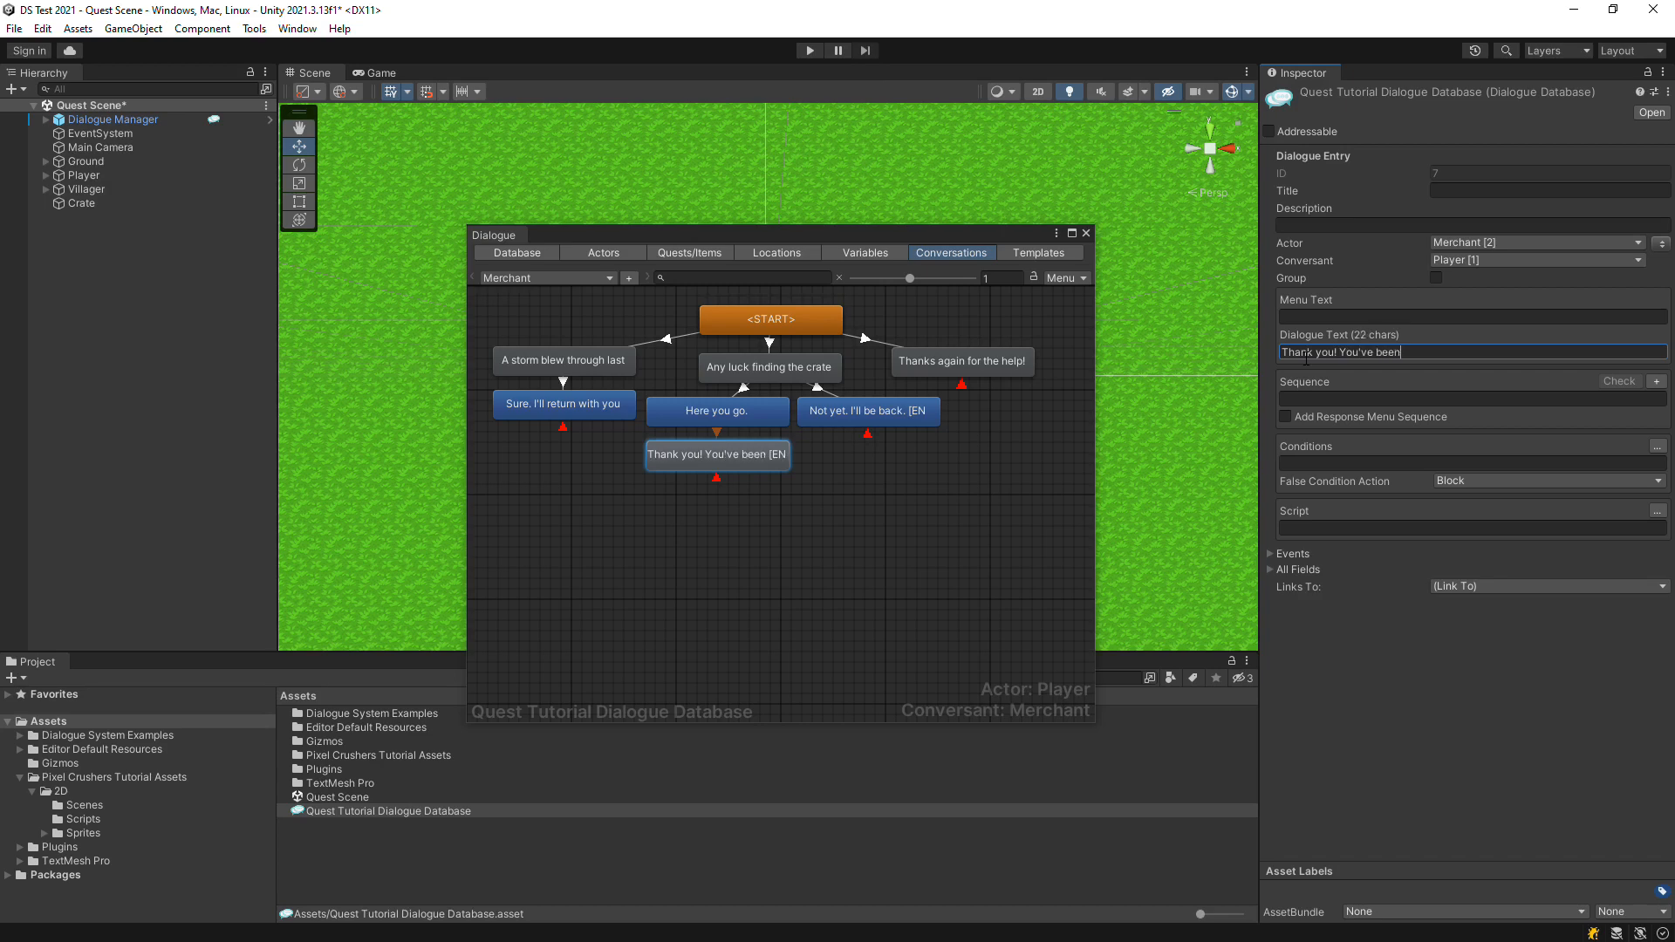
{"action": "type", "text": " a great help."}
Give the "A storm blew through last night" node a condition that the Crates quest is unassigned
{"action": "left_click", "coordinate": [563, 362]}
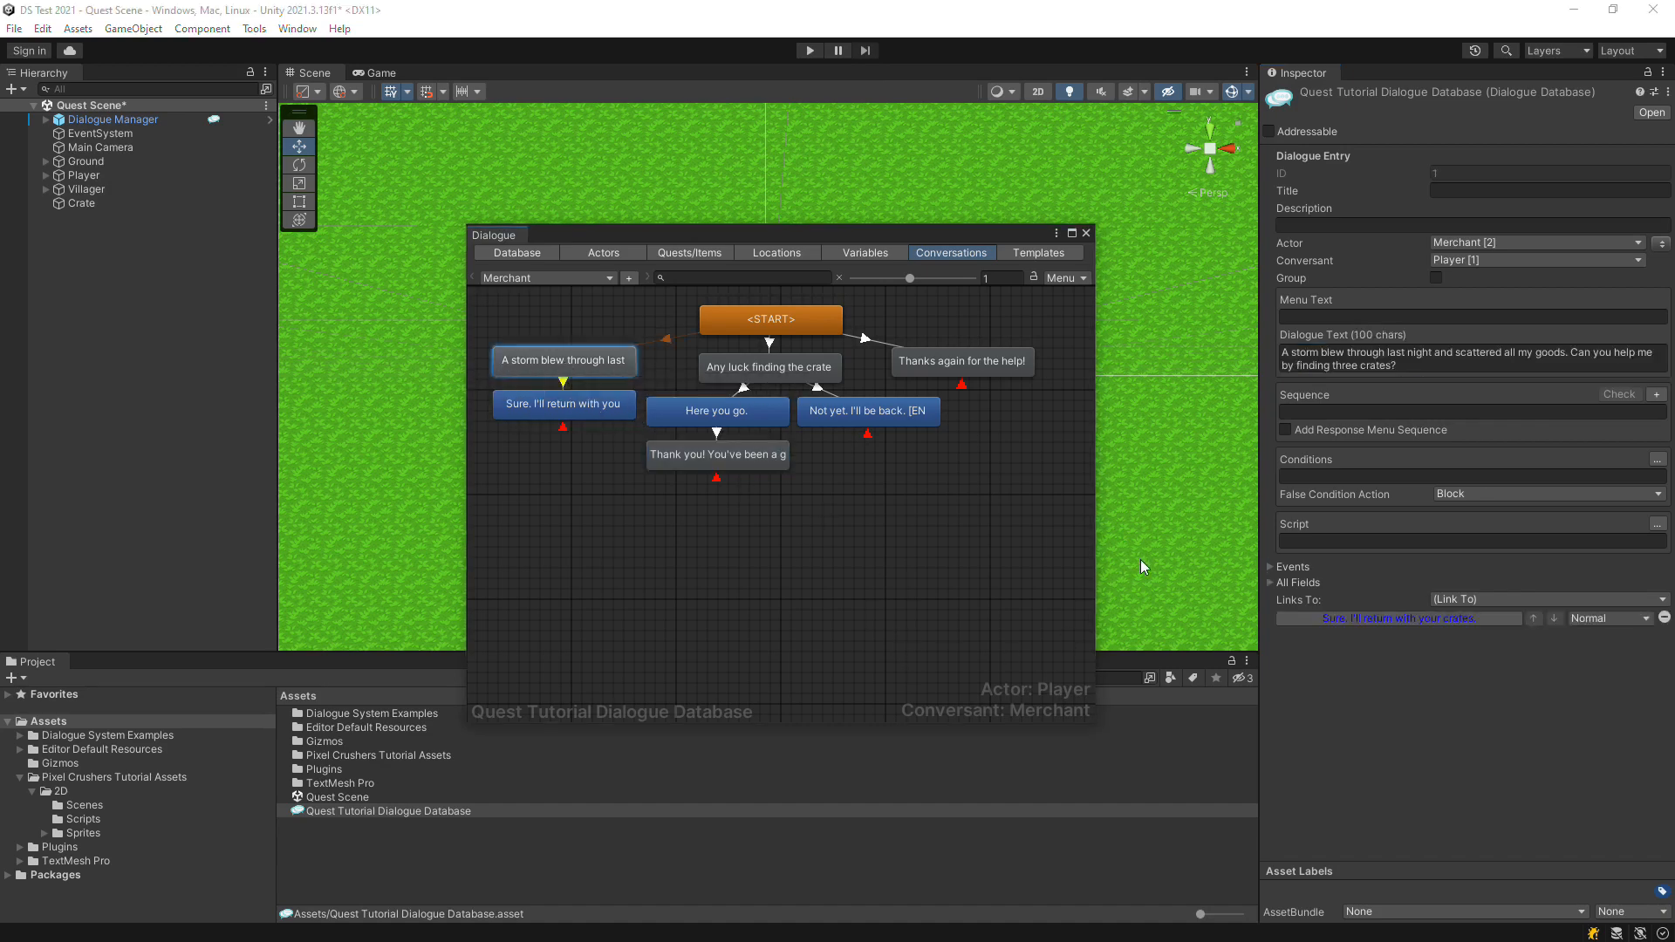
{"action": "left_click", "coordinate": [1655, 460]}
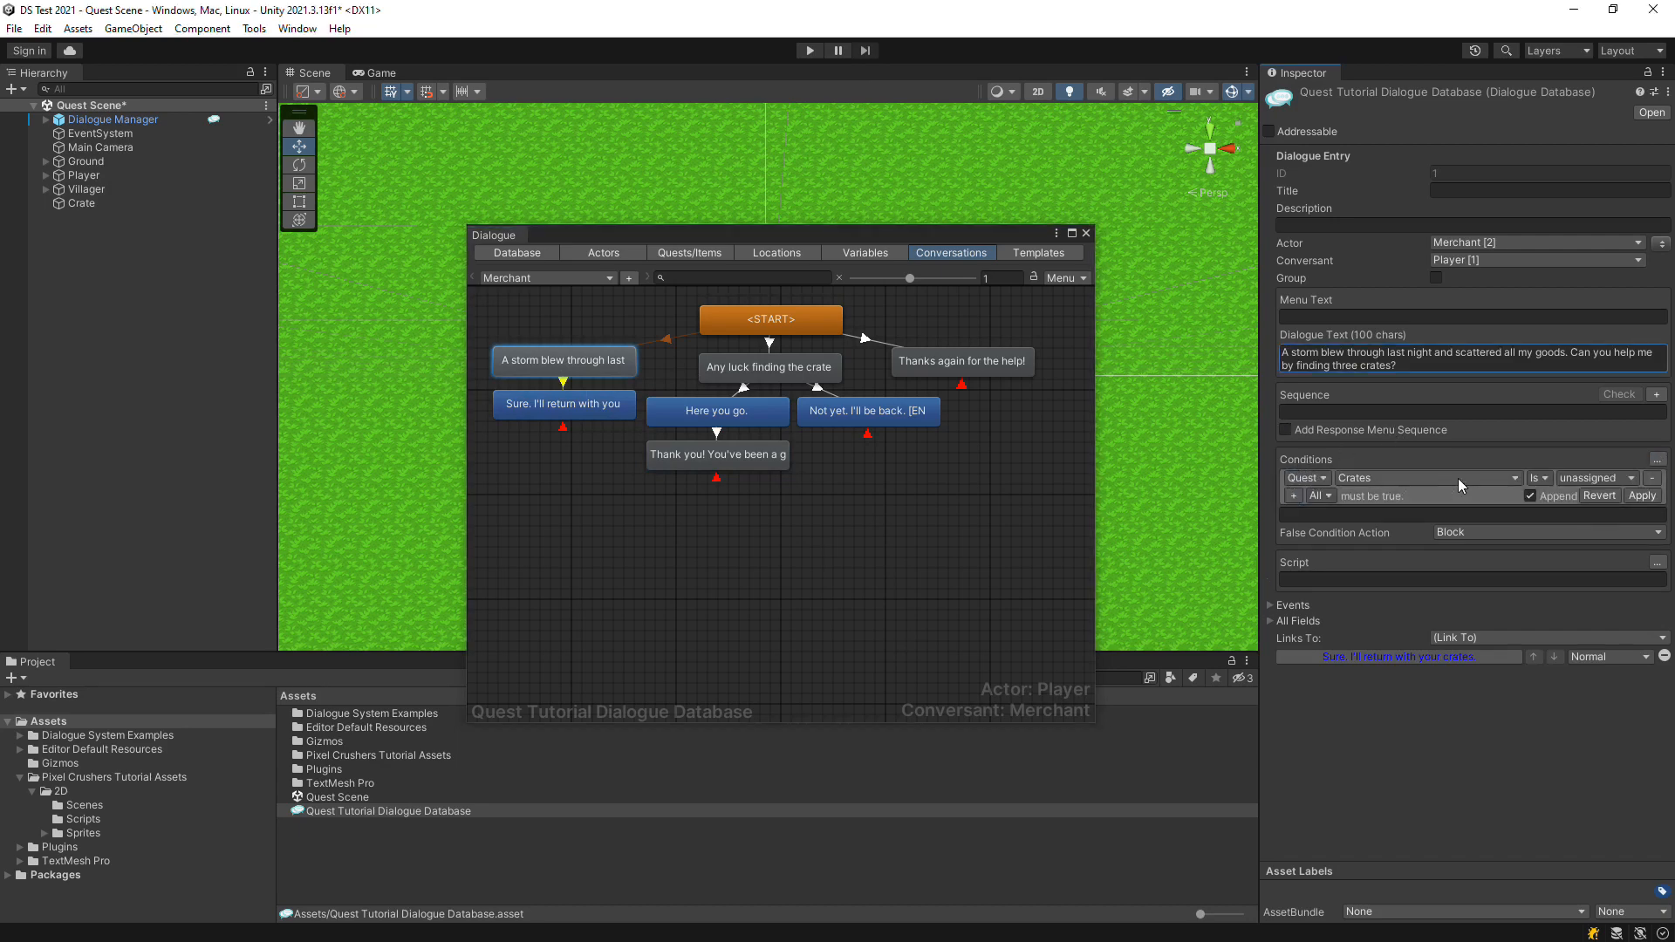
{"action": "left_click", "coordinate": [1643, 496]}
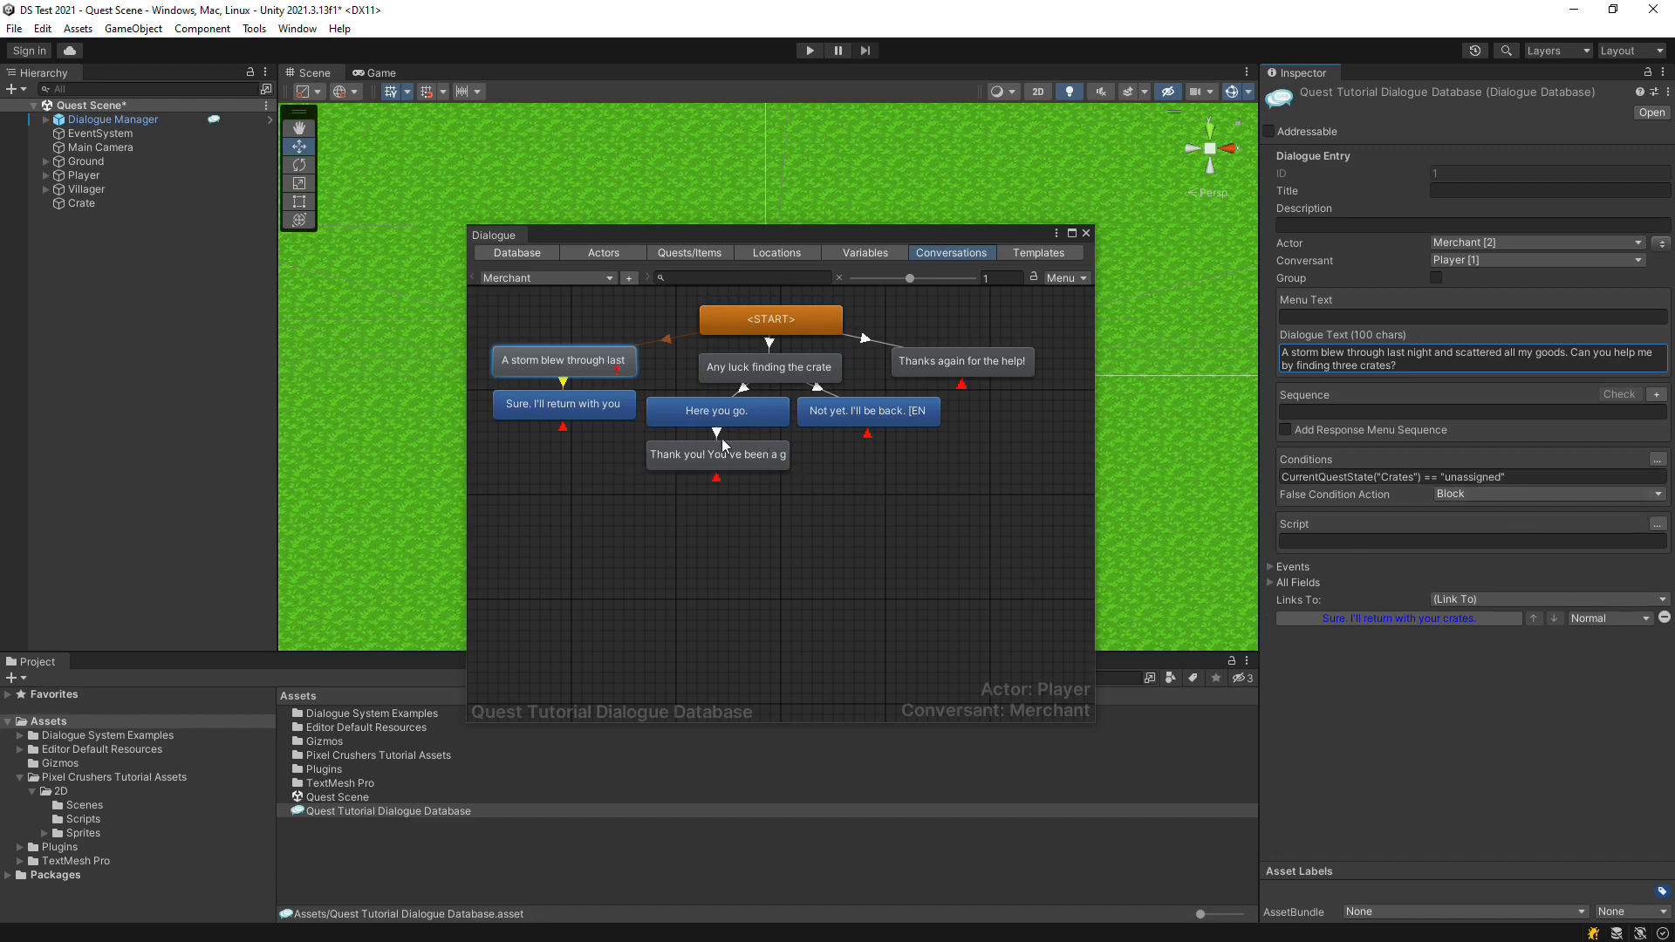
Add a script action to the "Sure. I'll return with your crates." reply that sets the Crates quest to active
{"action": "left_click", "coordinate": [594, 404]}
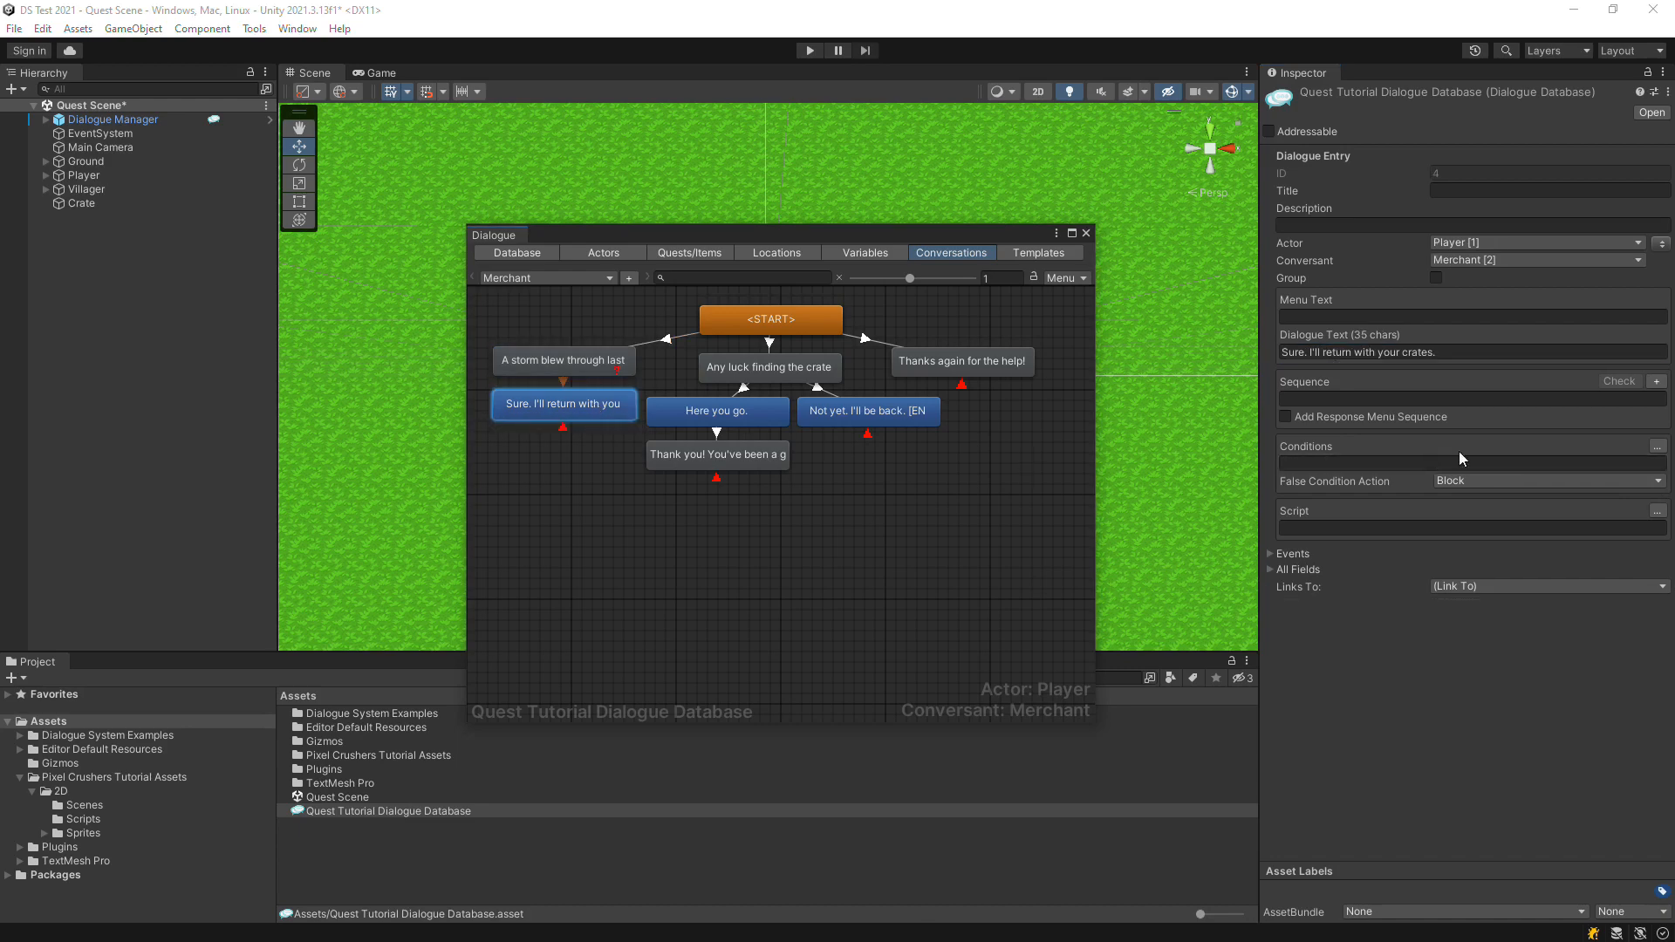
{"action": "left_click", "coordinate": [1659, 511]}
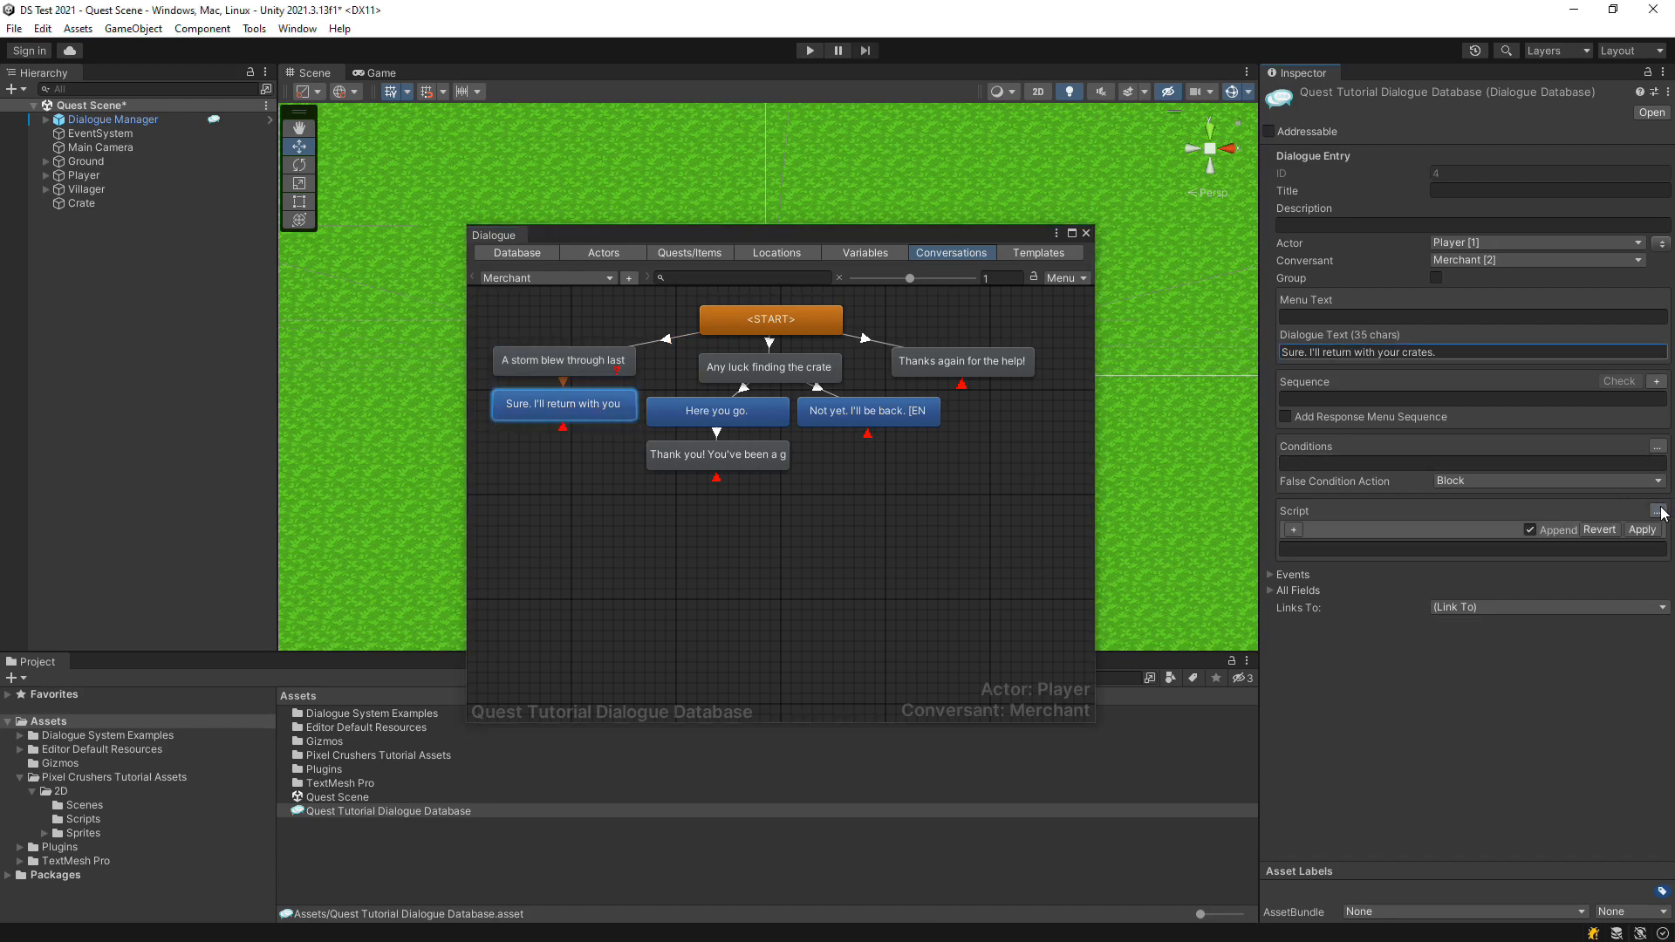
{"action": "left_click", "coordinate": [1293, 530]}
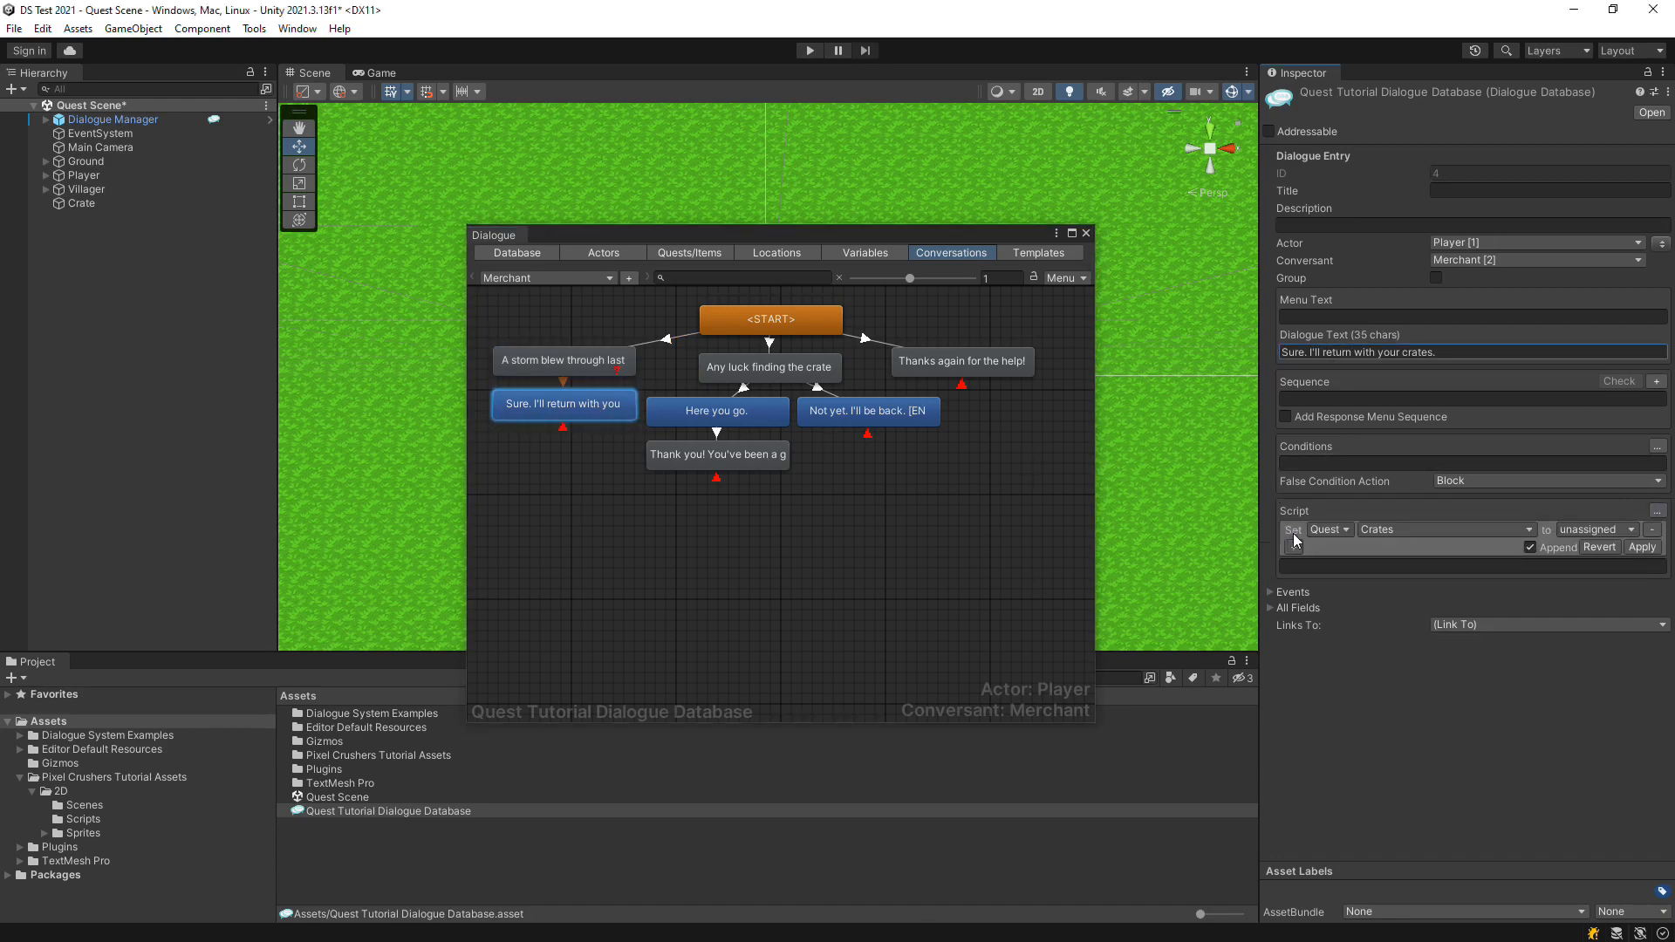
{"action": "left_click", "coordinate": [1584, 531]}
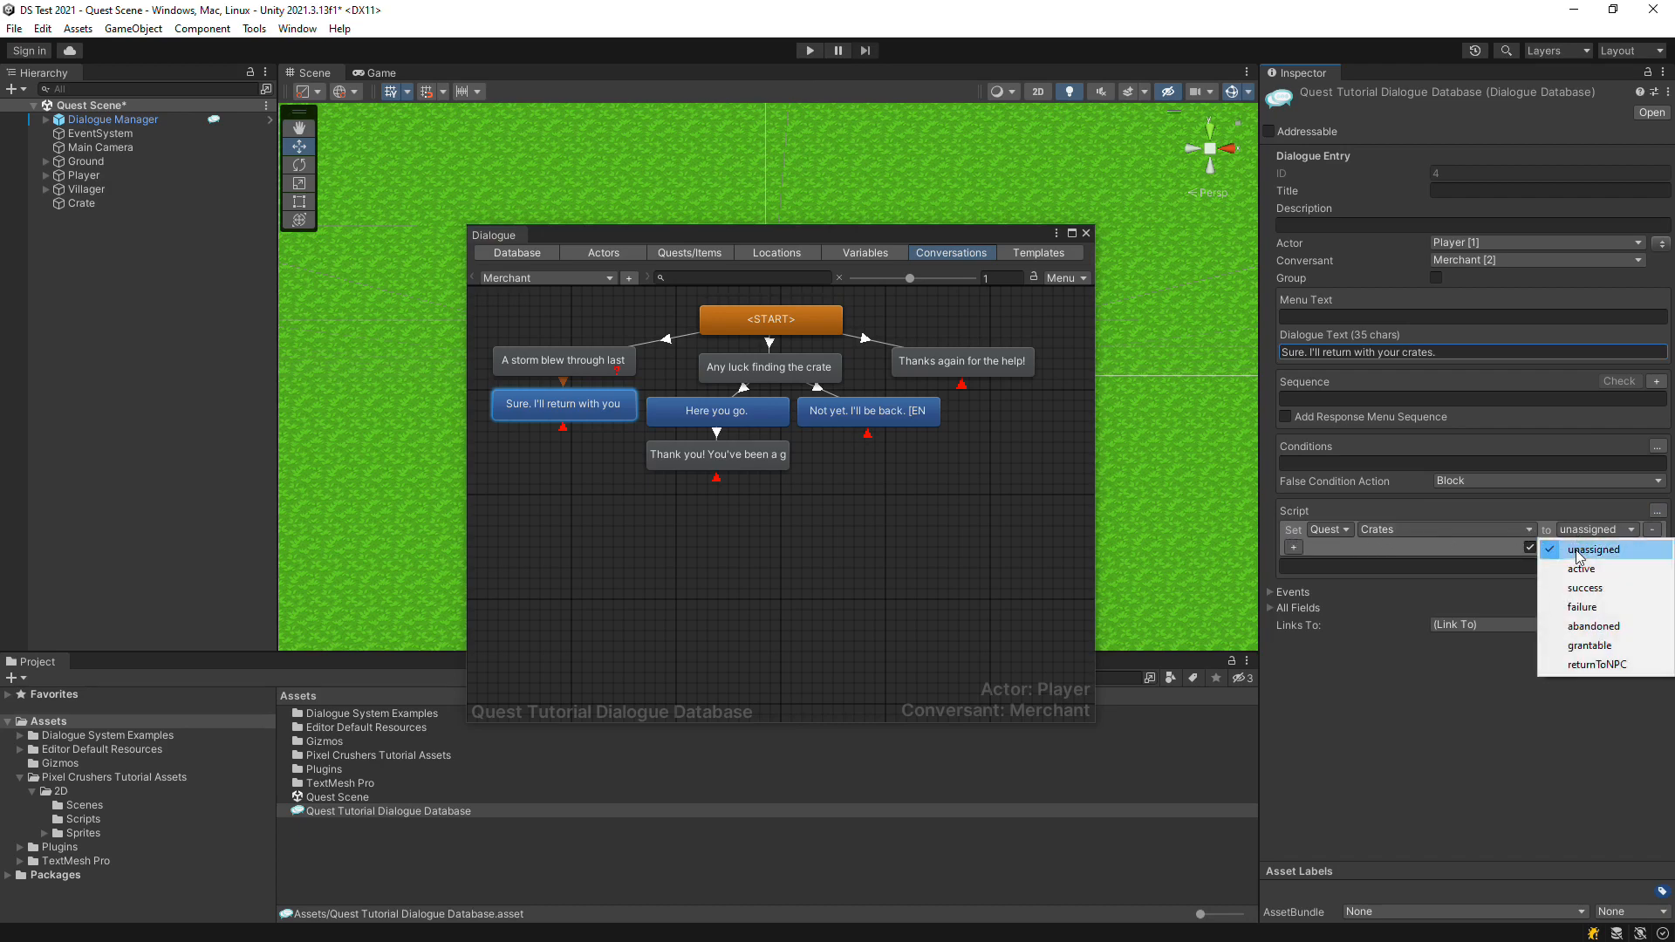
{"action": "left_click", "coordinate": [1588, 564]}
Add an alert action reading "New Quest: Find the Crates" to the same reply and apply its script
{"action": "left_click", "coordinate": [1298, 546]}
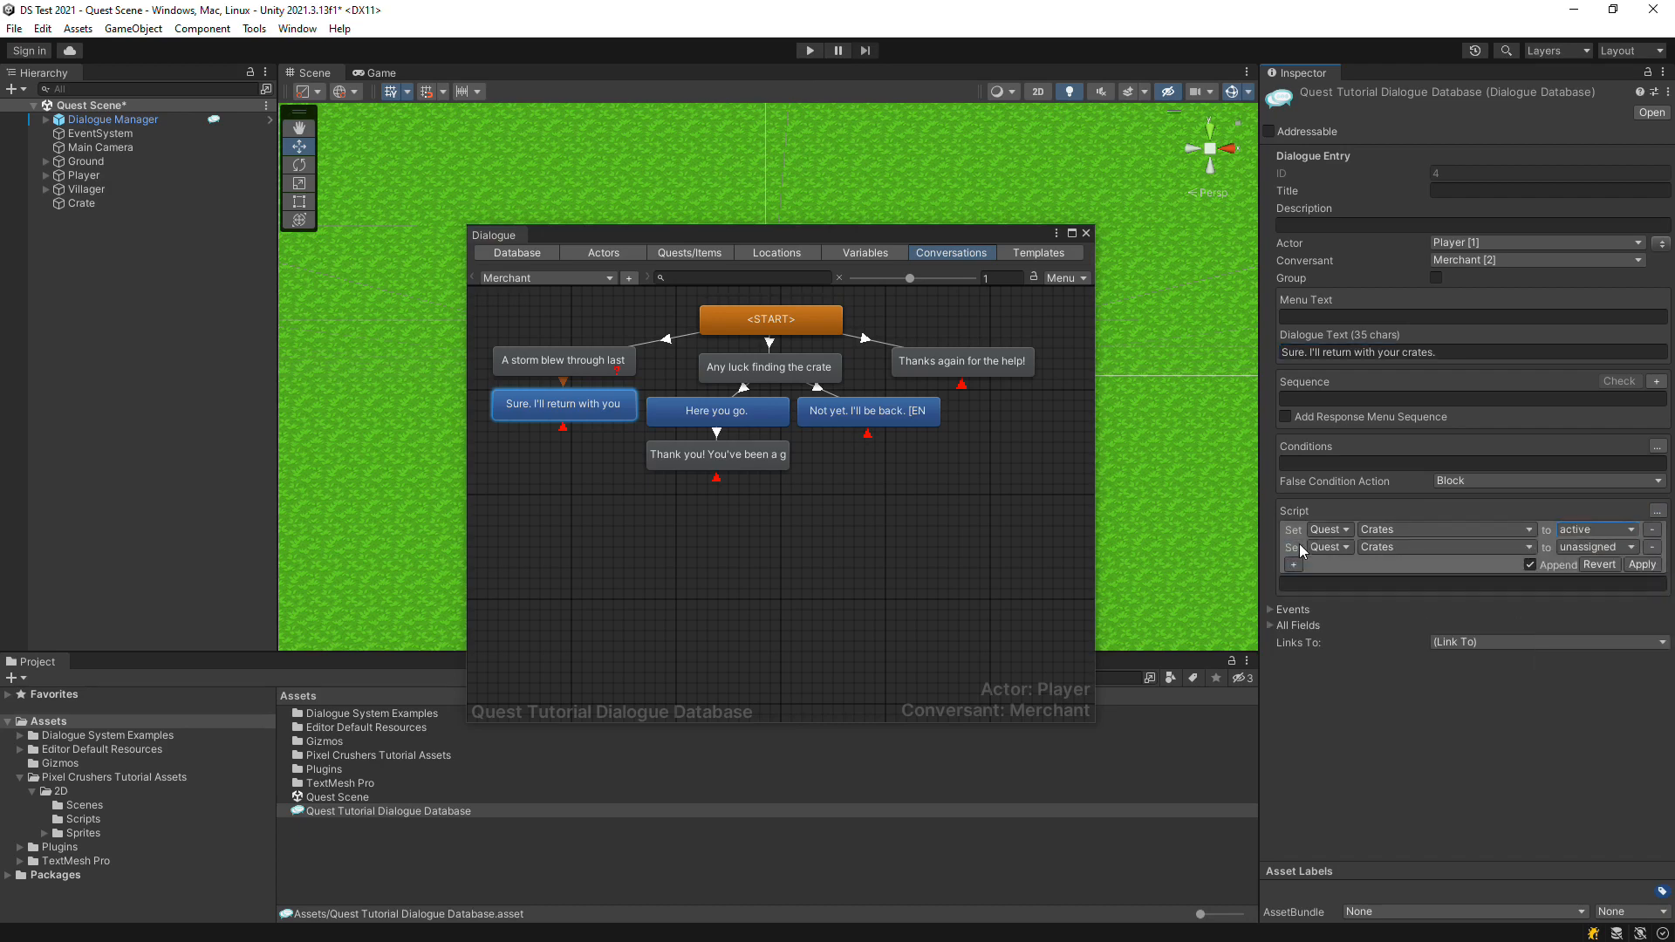
{"action": "left_click", "coordinate": [1331, 547]}
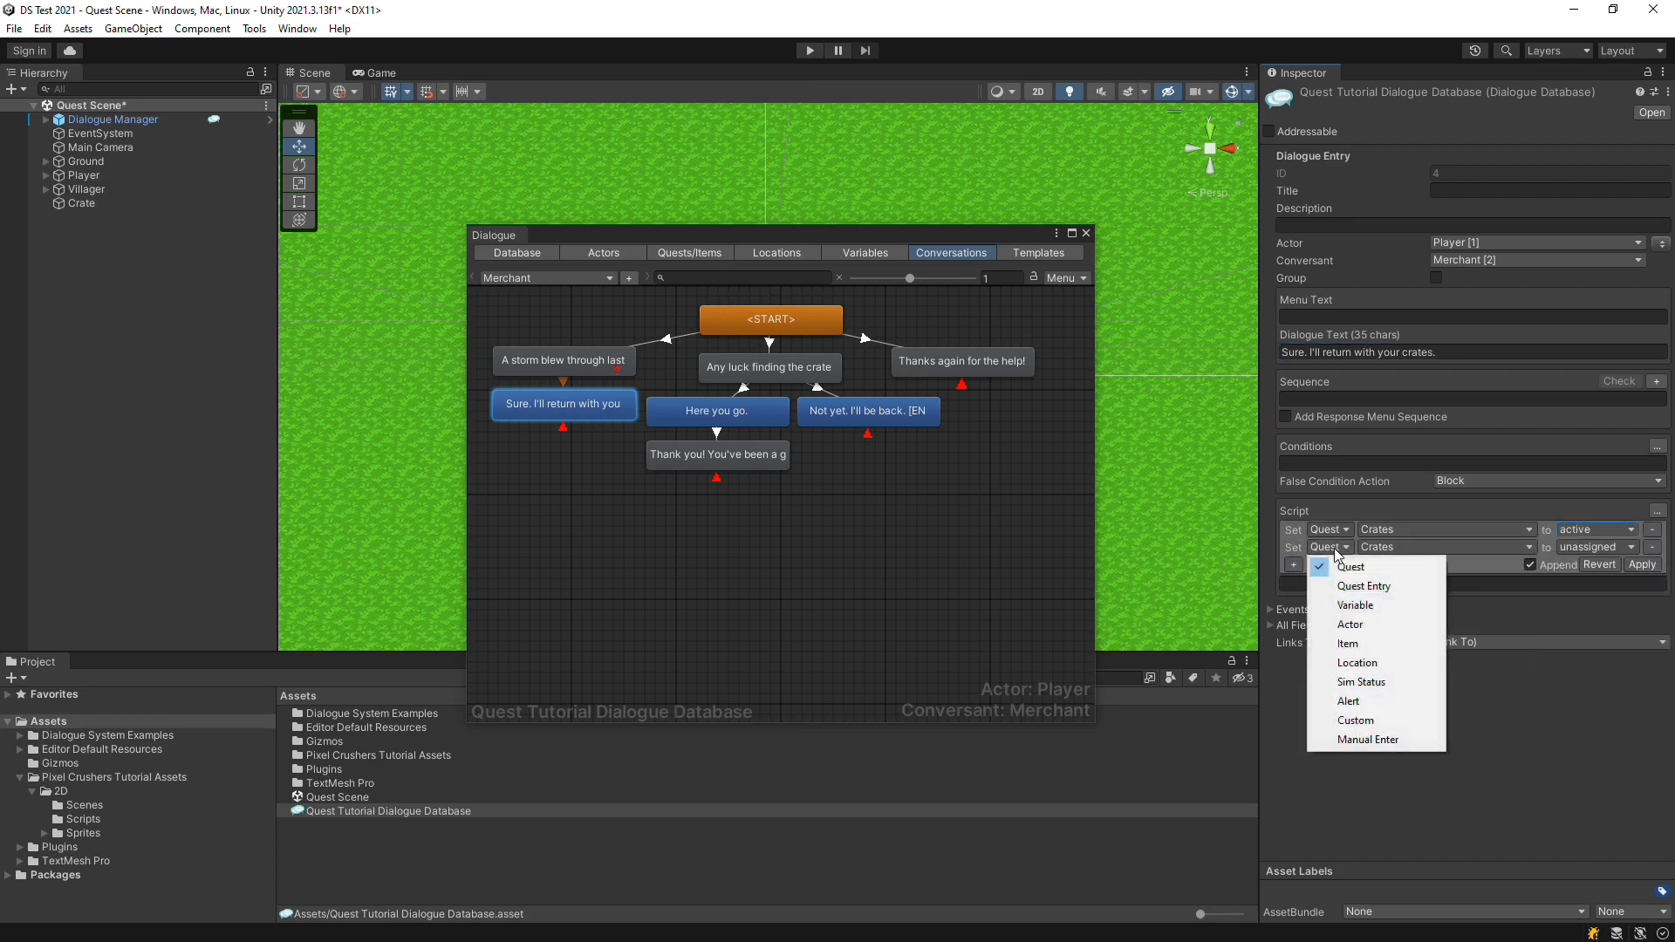
{"action": "left_click", "coordinate": [1358, 701]}
{"action": "left_click", "coordinate": [1394, 543]}
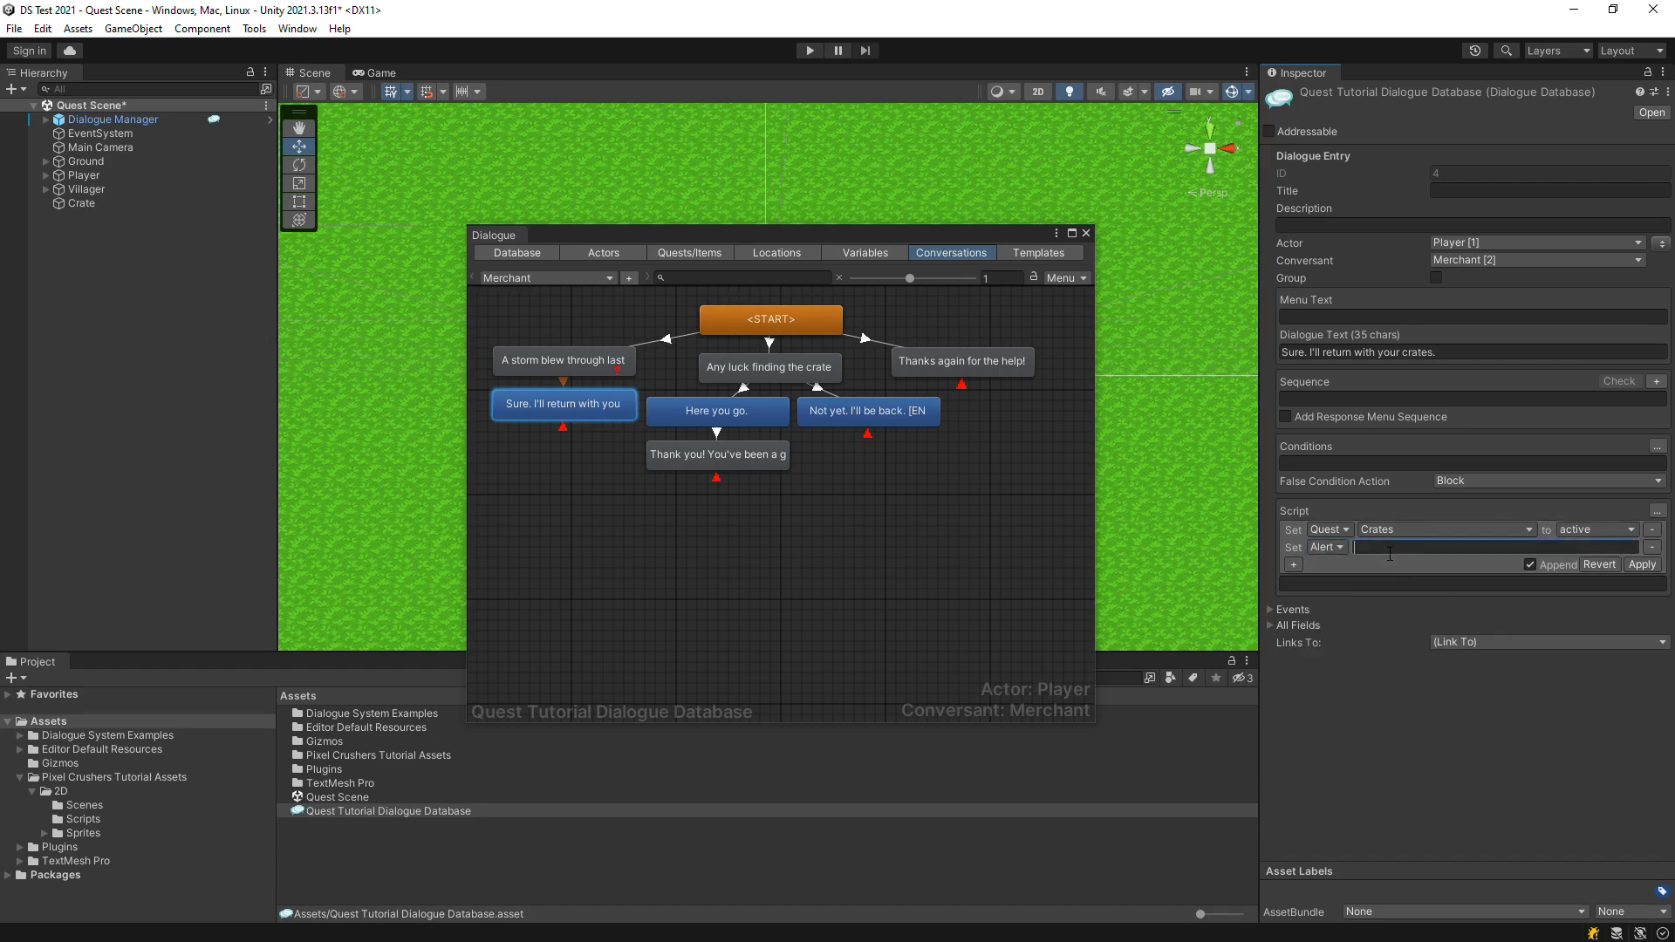
{"action": "type", "text": "New Quest: Find the Crates"}
{"action": "left_click", "coordinate": [1642, 564]}
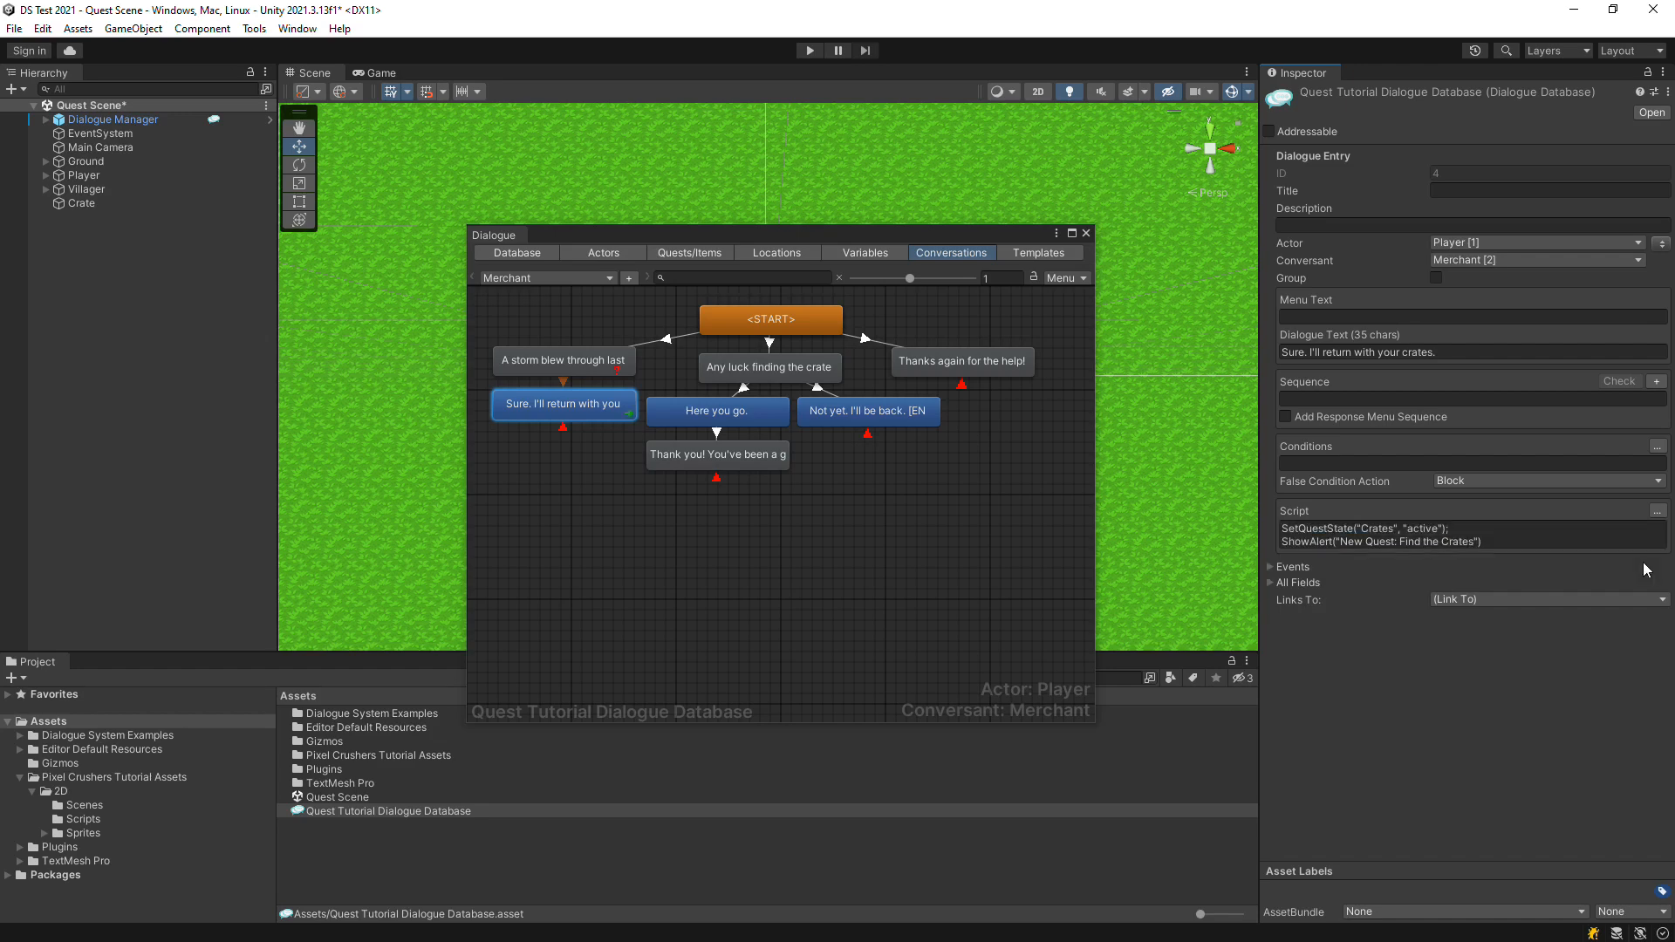
Give the "Any luck finding the crates?" node a condition that the Crates quest is active
{"action": "left_click", "coordinate": [798, 361]}
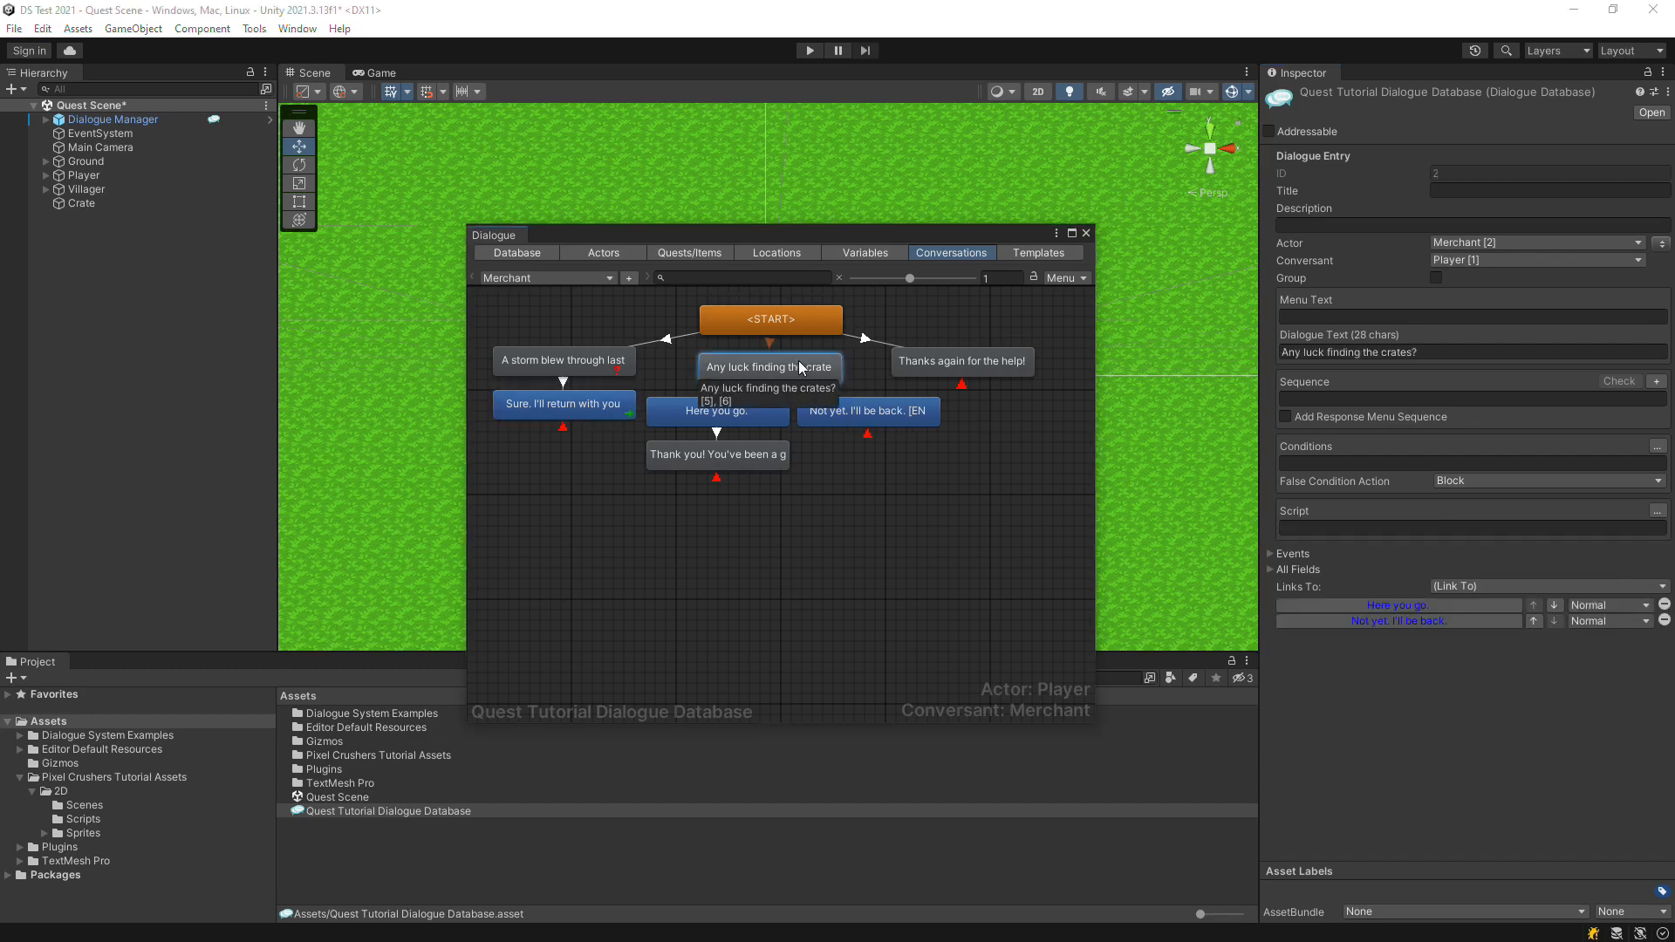
{"action": "left_click", "coordinate": [1657, 446]}
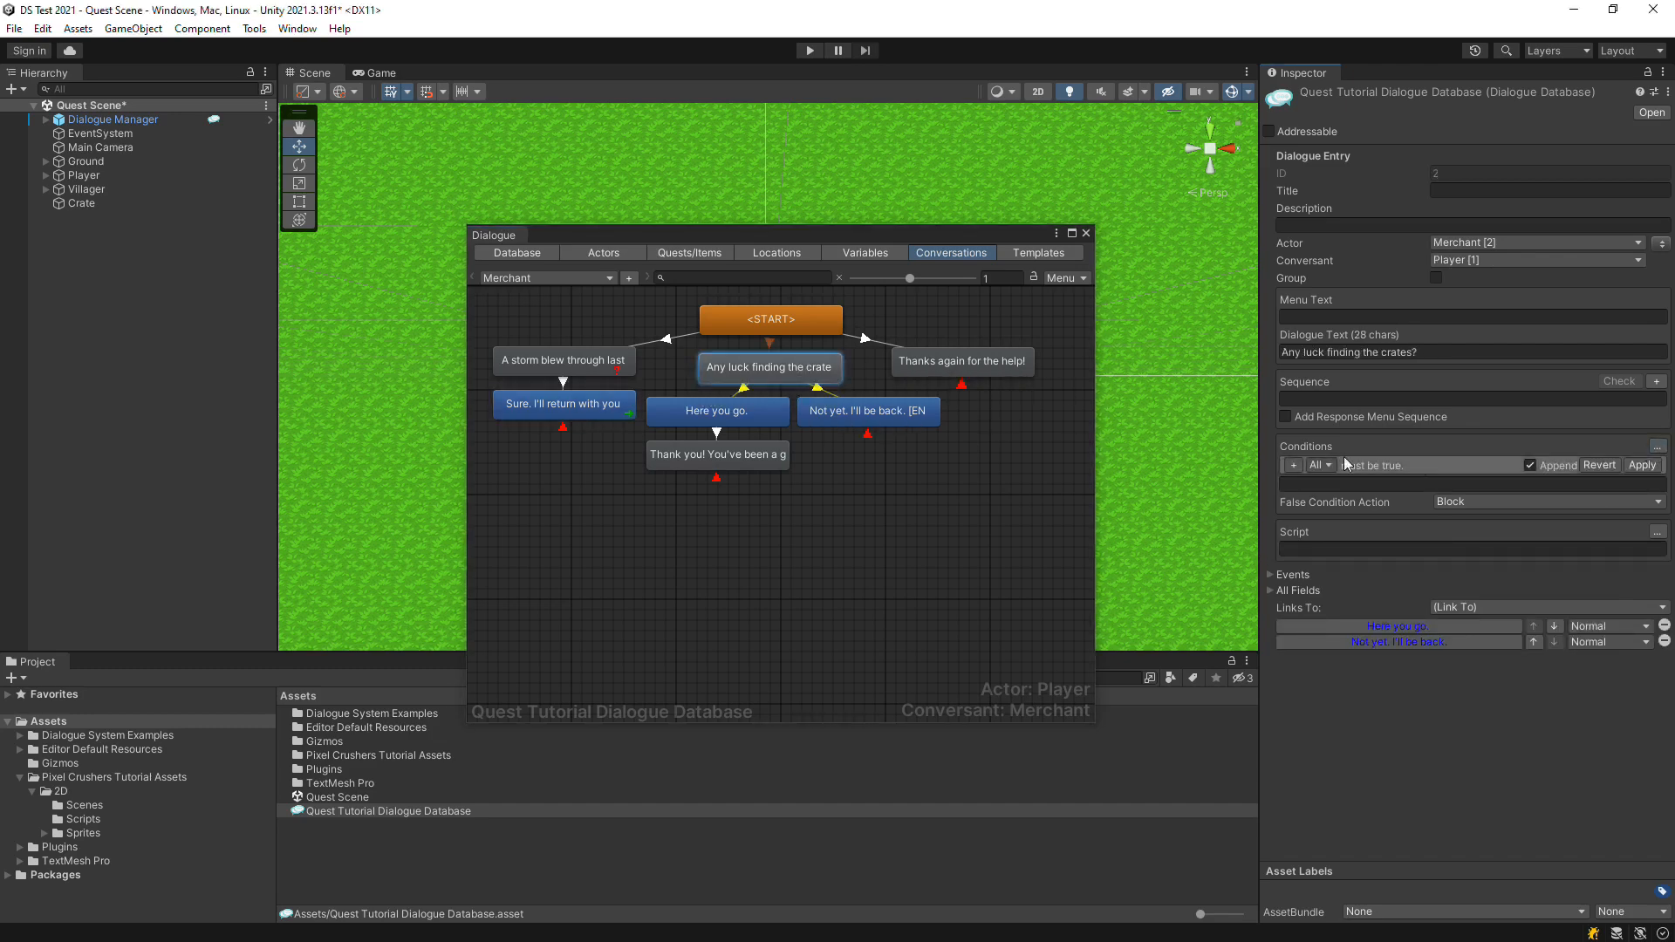
{"action": "left_click", "coordinate": [1293, 465]}
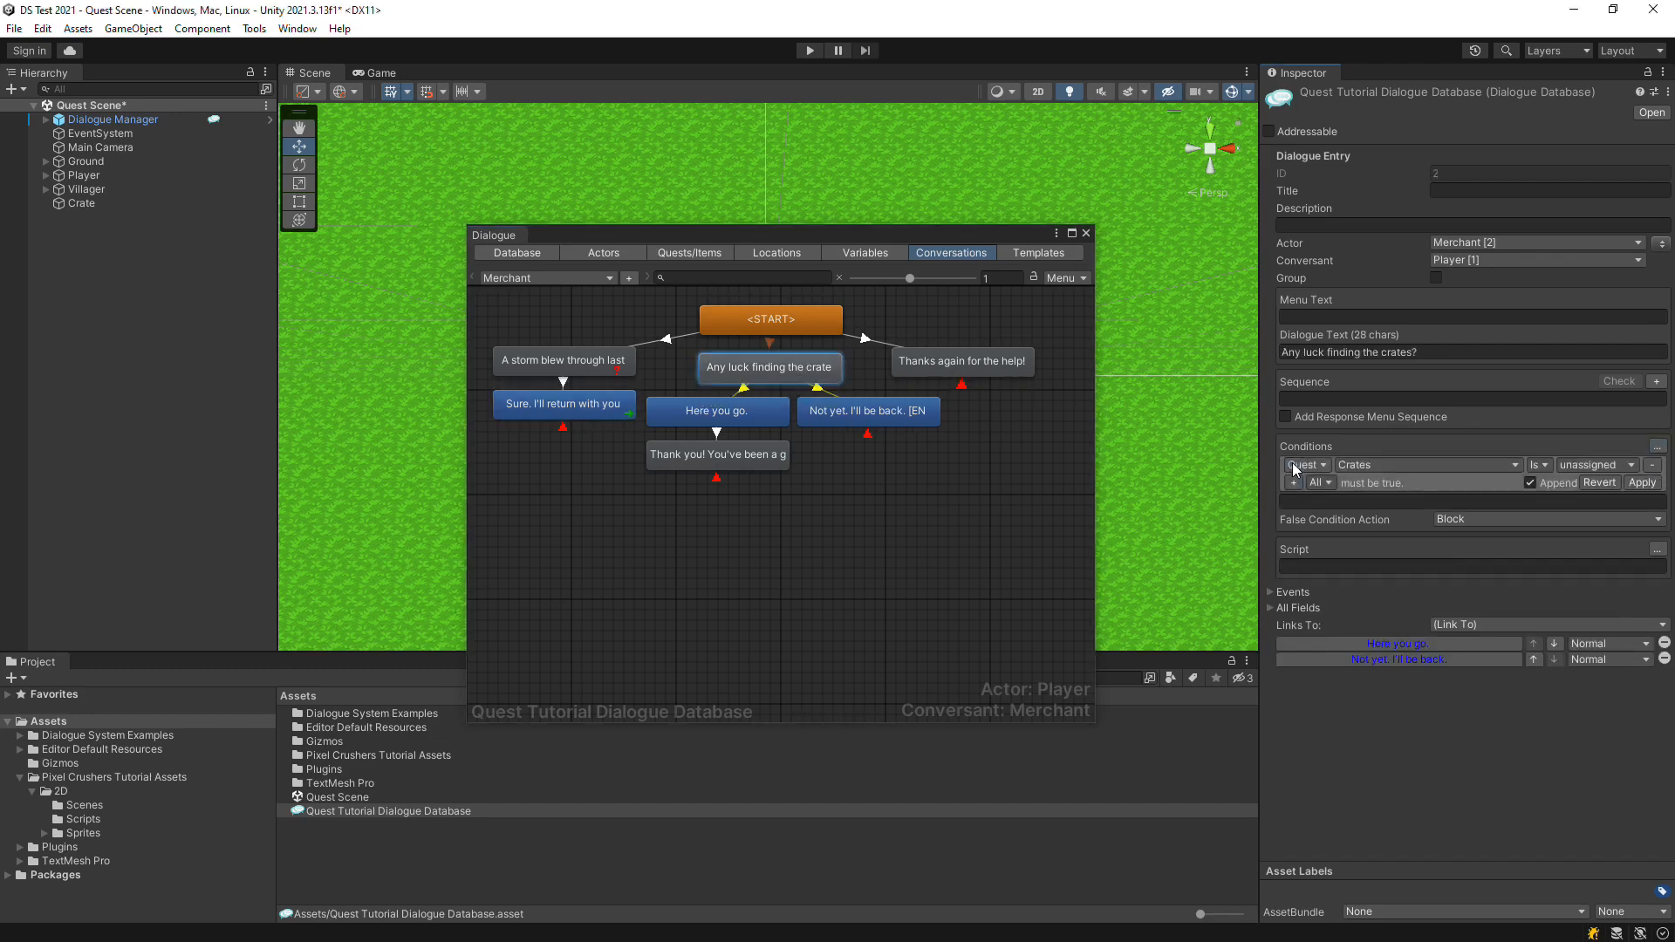
{"action": "left_click", "coordinate": [1586, 465]}
{"action": "left_click", "coordinate": [1590, 500]}
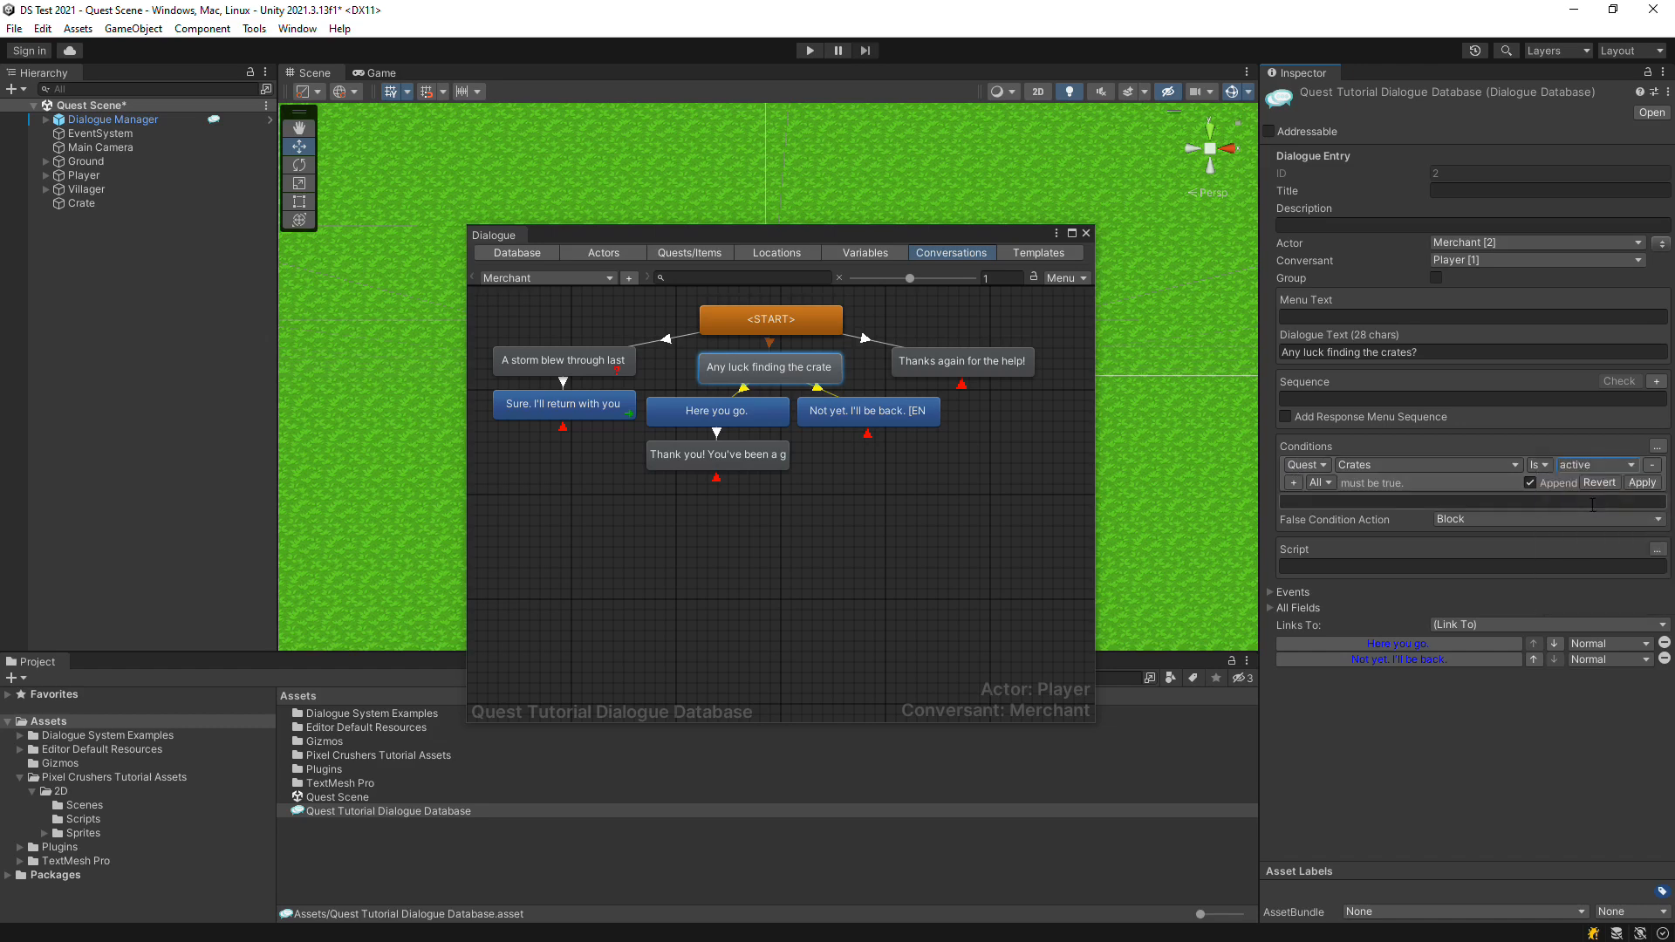
{"action": "left_click", "coordinate": [1642, 482]}
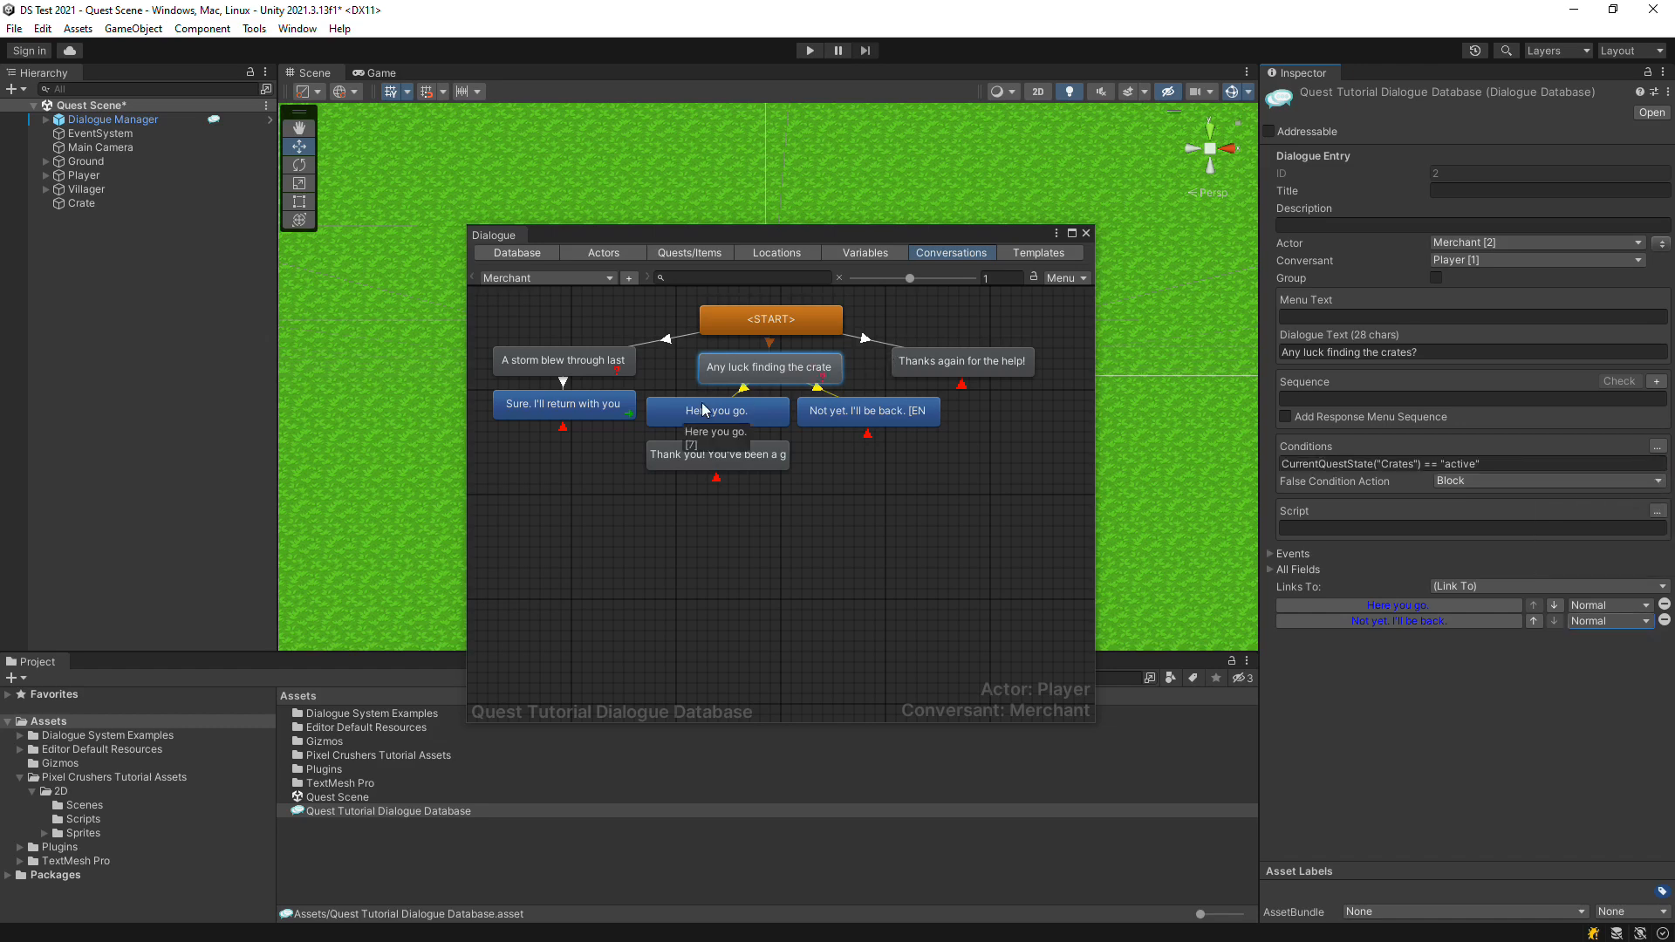
Give the "Here you go." reply a condition that the variable Crates.NumCollected is greater than or equal to 3
{"action": "left_click", "coordinate": [747, 407]}
{"action": "left_click", "coordinate": [1657, 446]}
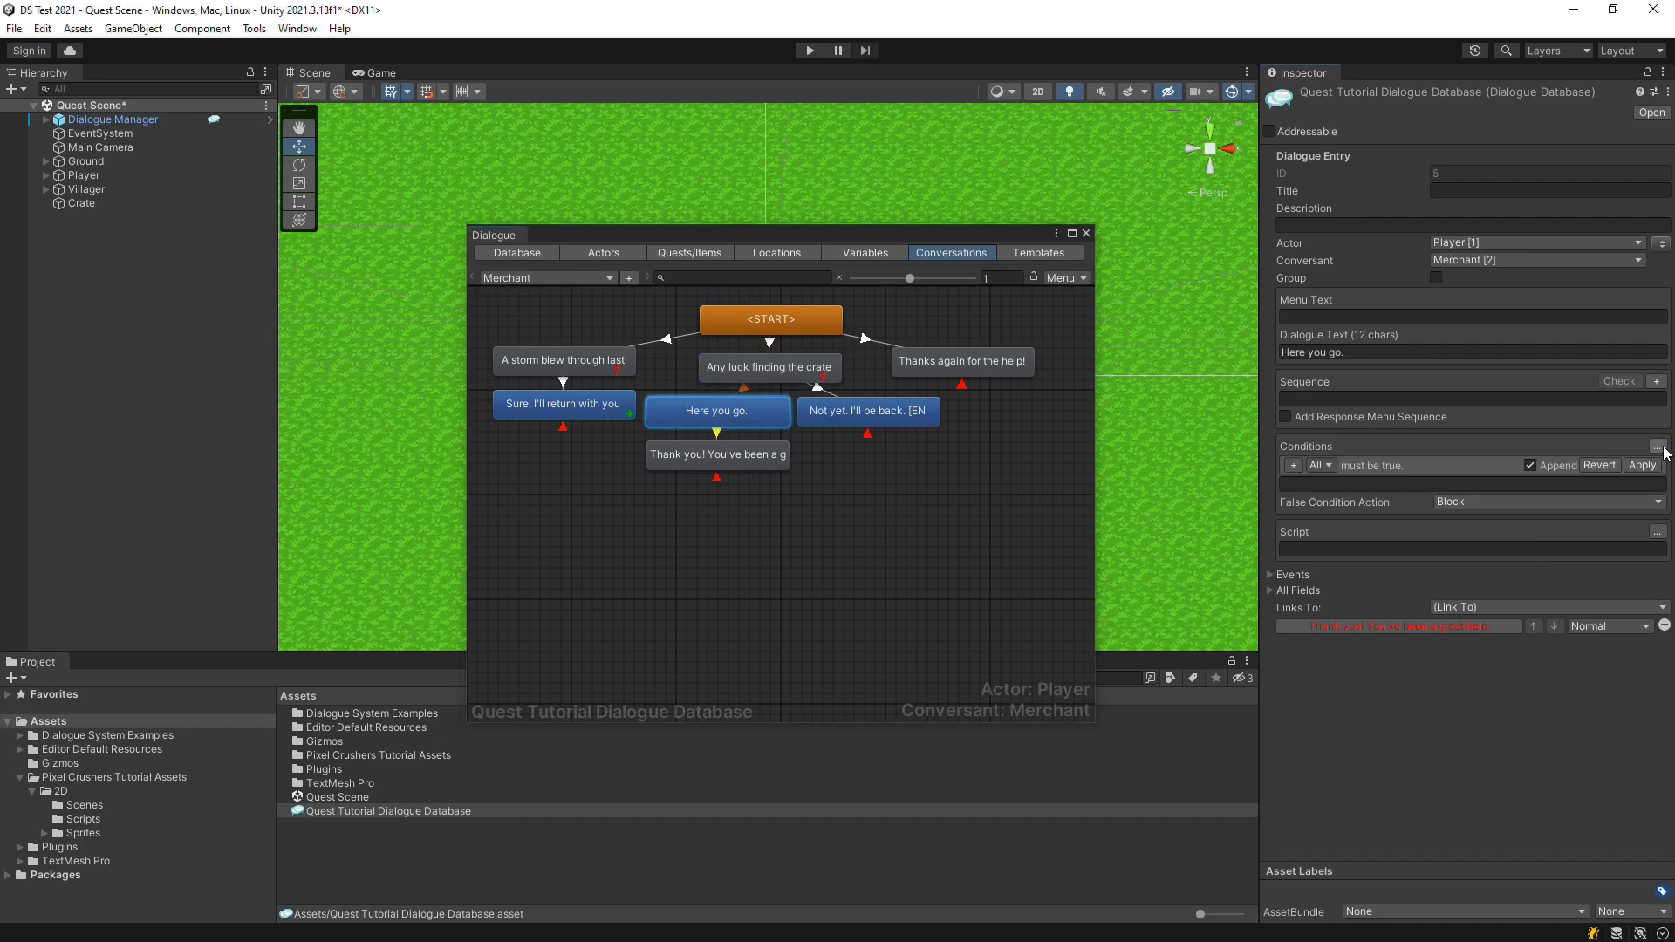
{"action": "left_click", "coordinate": [1297, 465]}
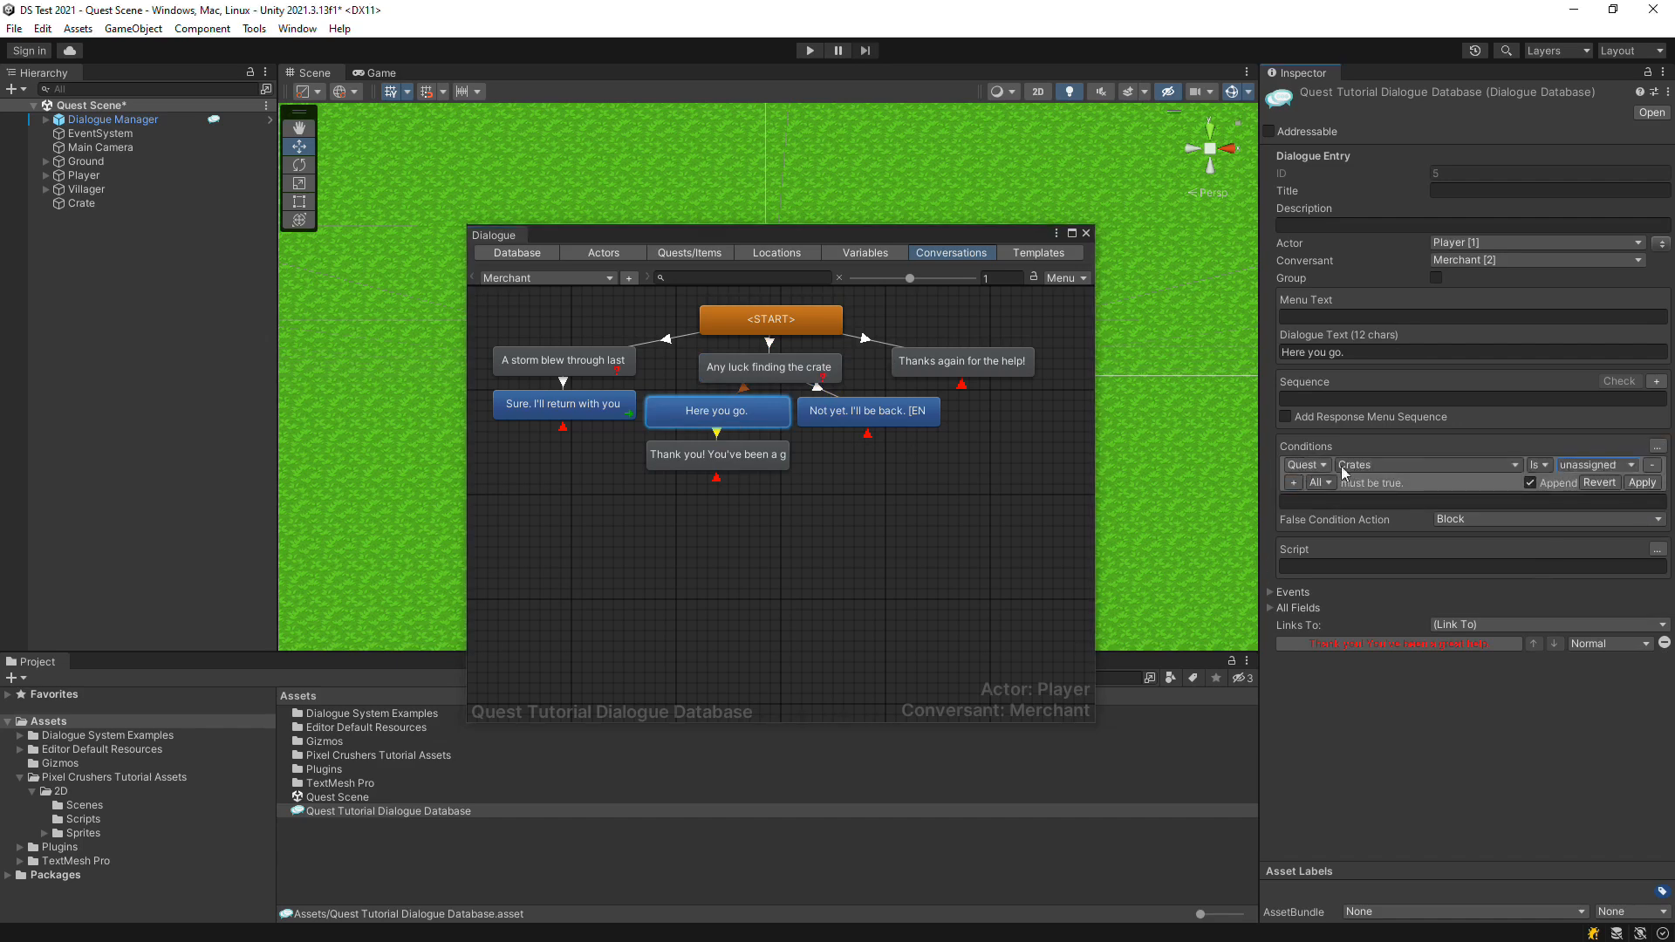
{"action": "left_click", "coordinate": [1301, 465]}
{"action": "left_click", "coordinate": [1326, 522]}
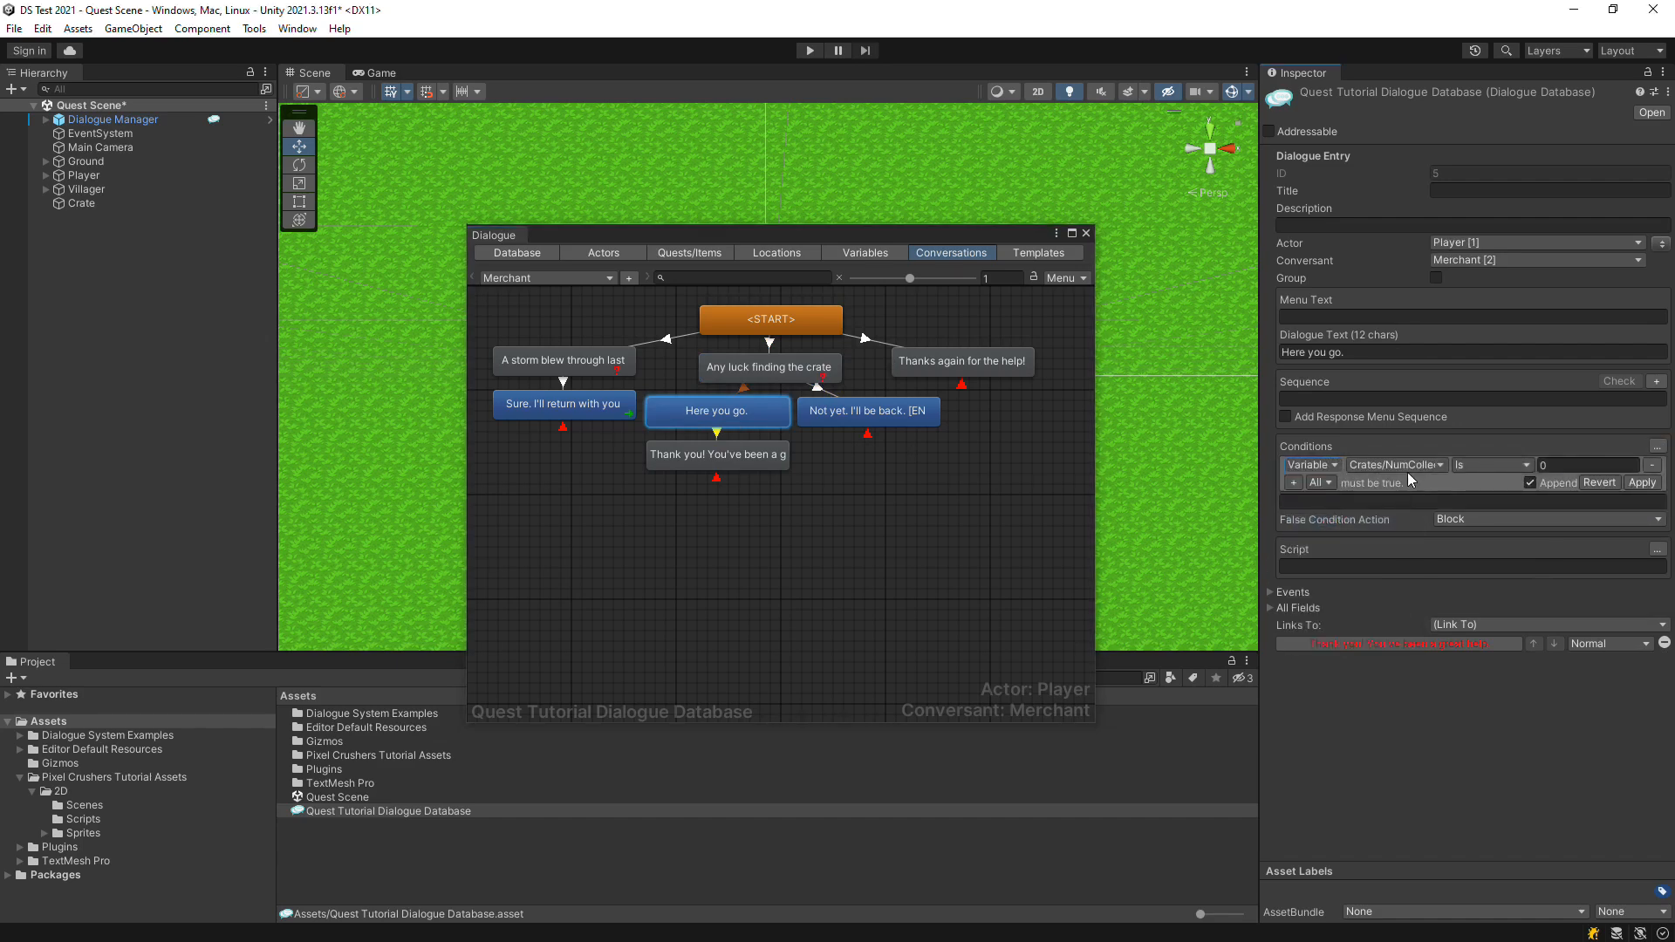
{"action": "left_click", "coordinate": [1522, 474]}
{"action": "left_click", "coordinate": [1519, 583]}
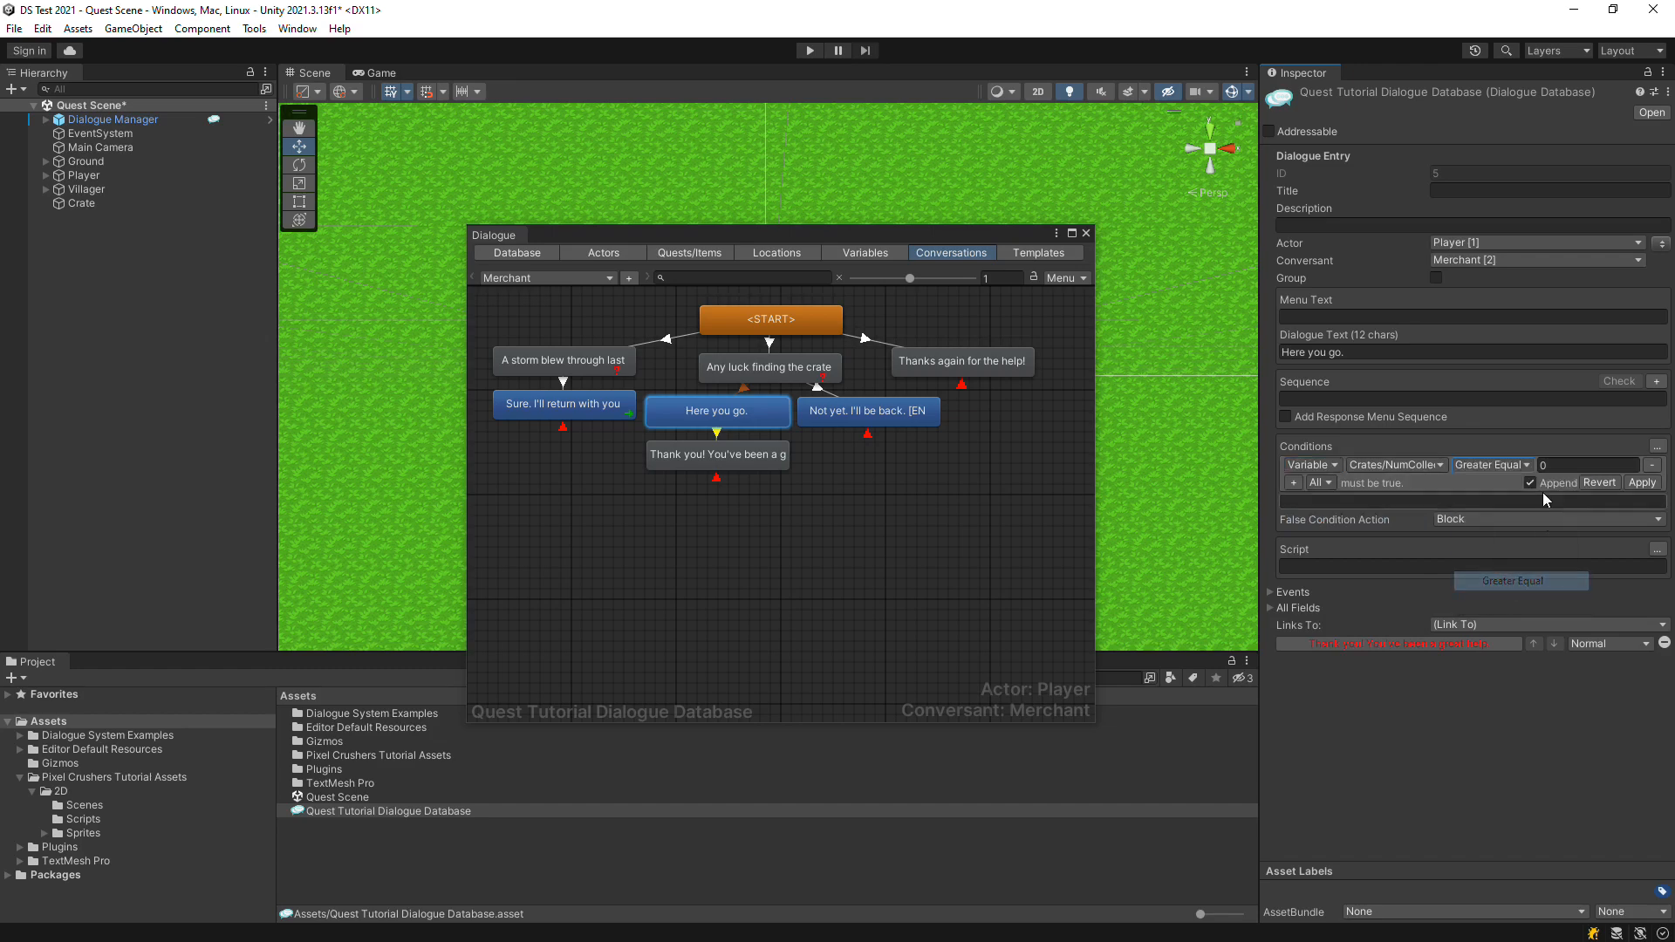
{"action": "left_click", "coordinate": [1580, 465]}
{"action": "type", "text": "3"}
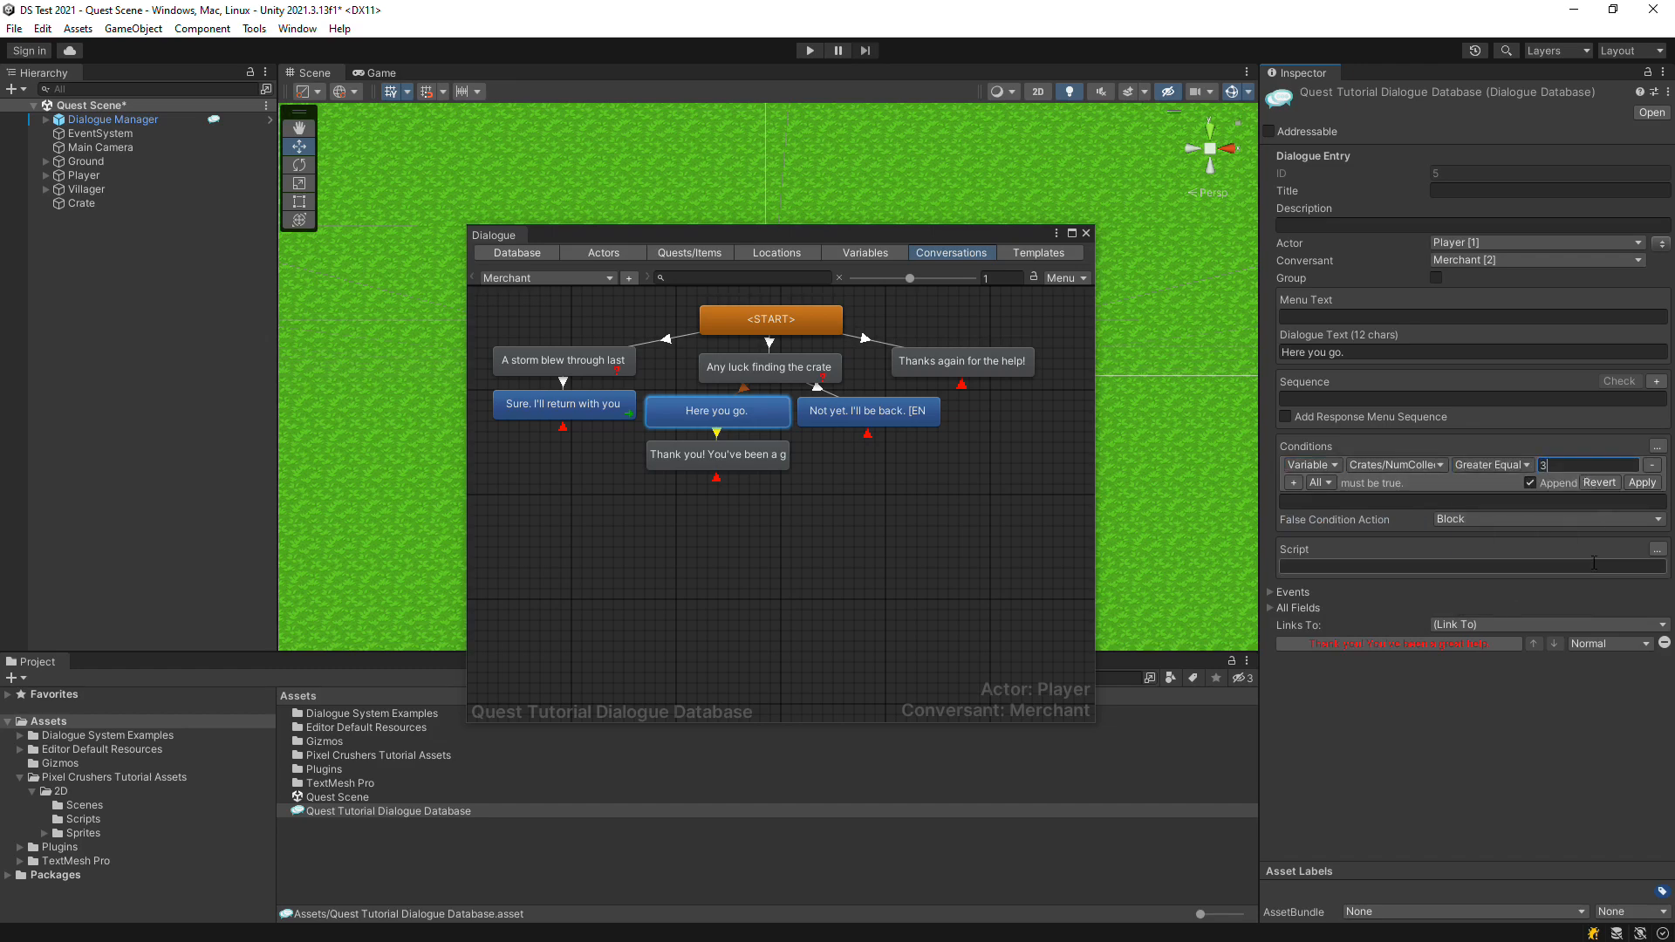
{"action": "left_click", "coordinate": [1643, 482]}
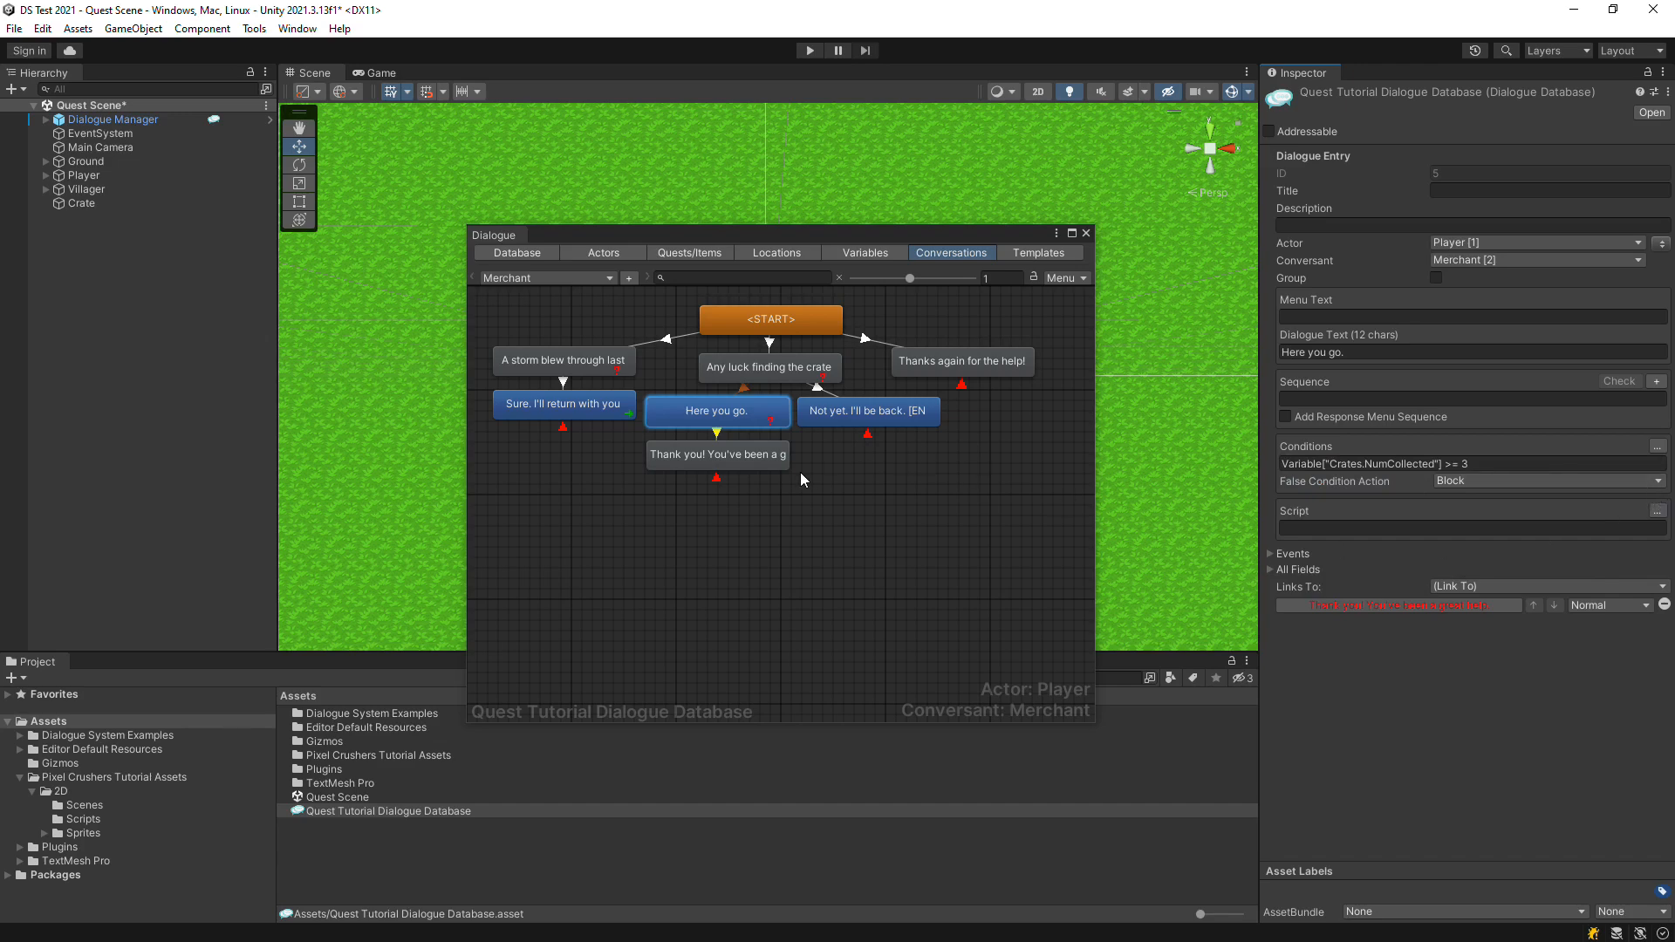
Add a script to the "Thank you! You've been a great help." node that sets the Crates quest to success
{"action": "left_click", "coordinate": [773, 465]}
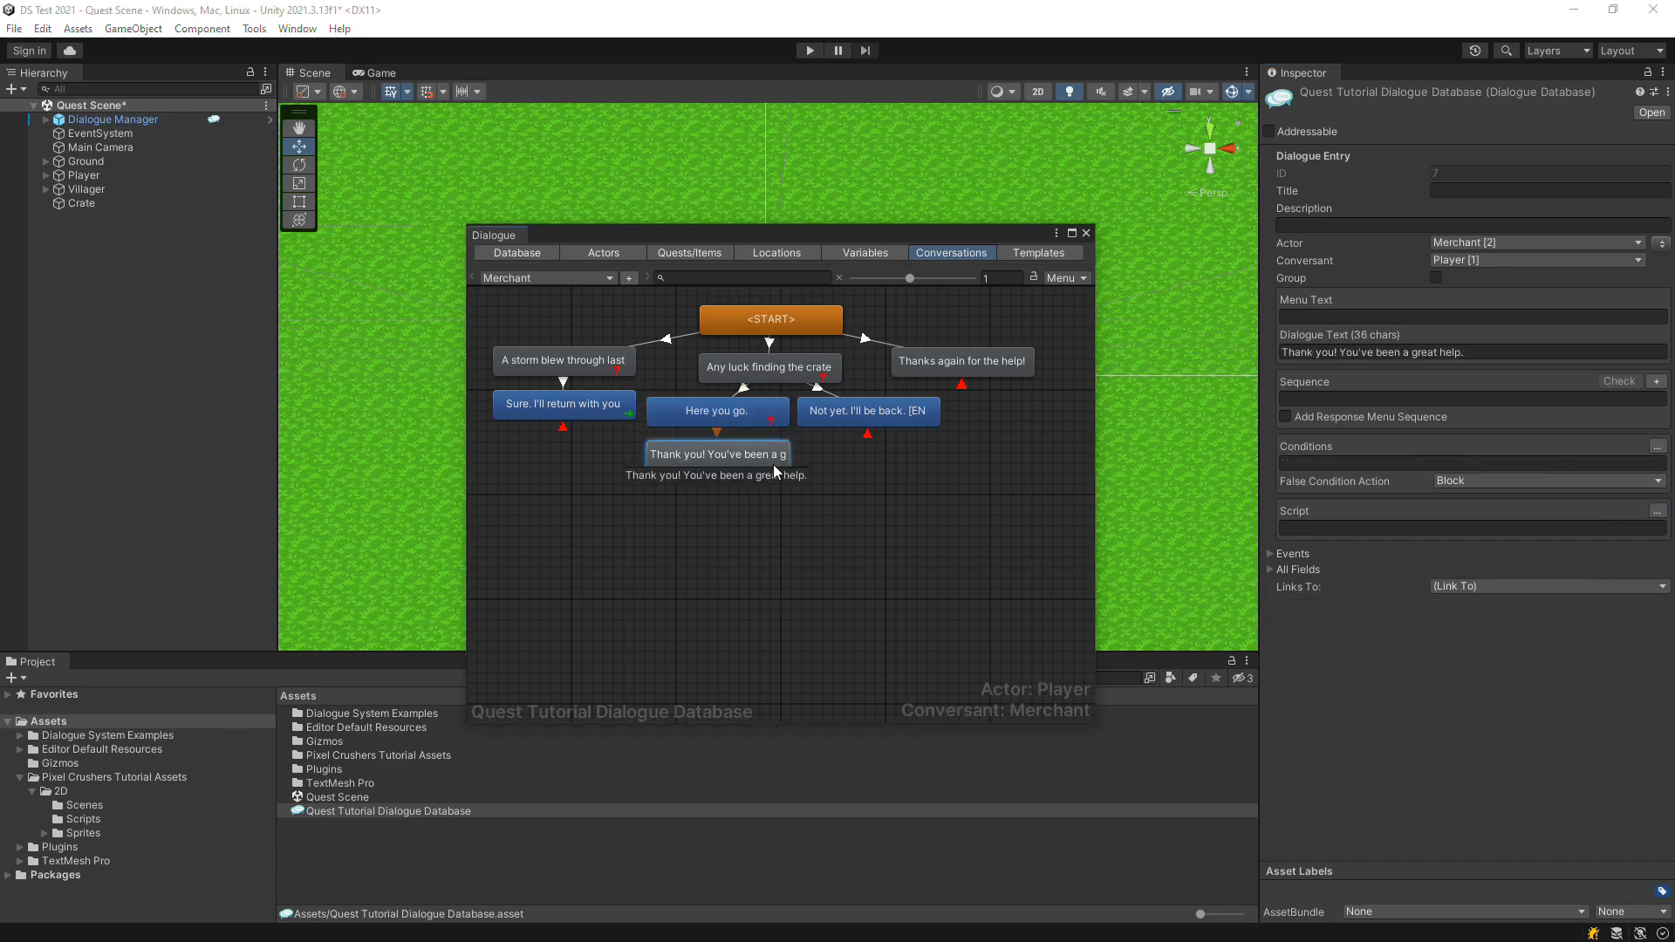
{"action": "left_click", "coordinate": [1657, 510]}
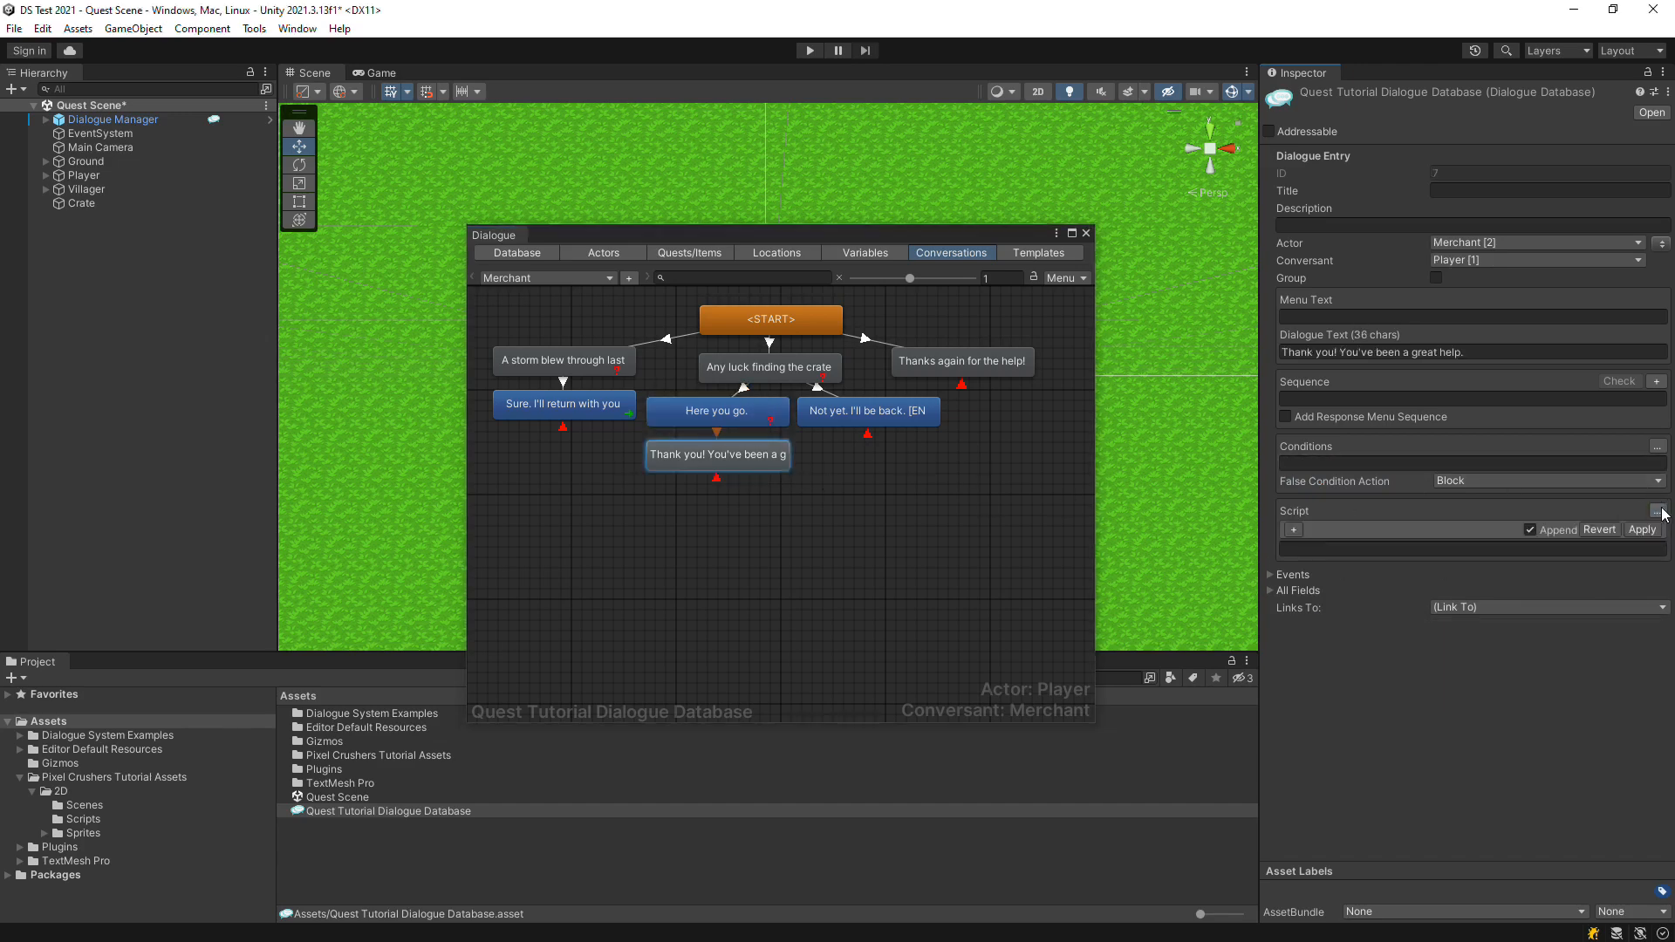
{"action": "left_click", "coordinate": [1294, 530]}
{"action": "left_click", "coordinate": [1322, 529]}
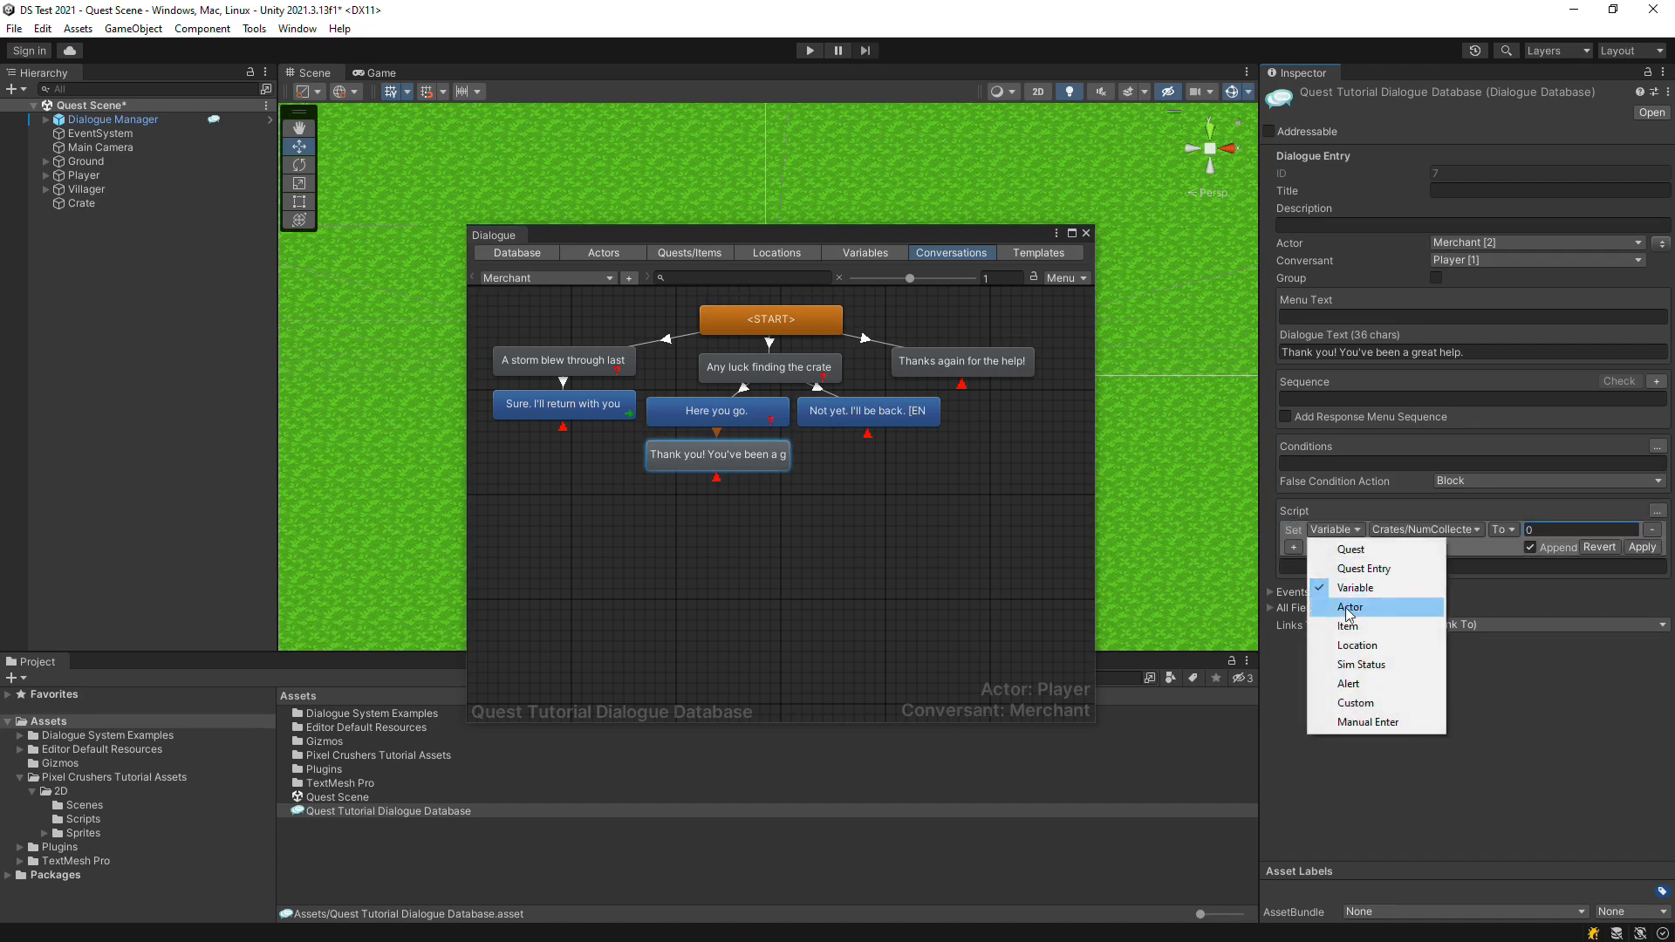
{"action": "left_click", "coordinate": [1352, 550]}
{"action": "left_click", "coordinate": [1613, 530]}
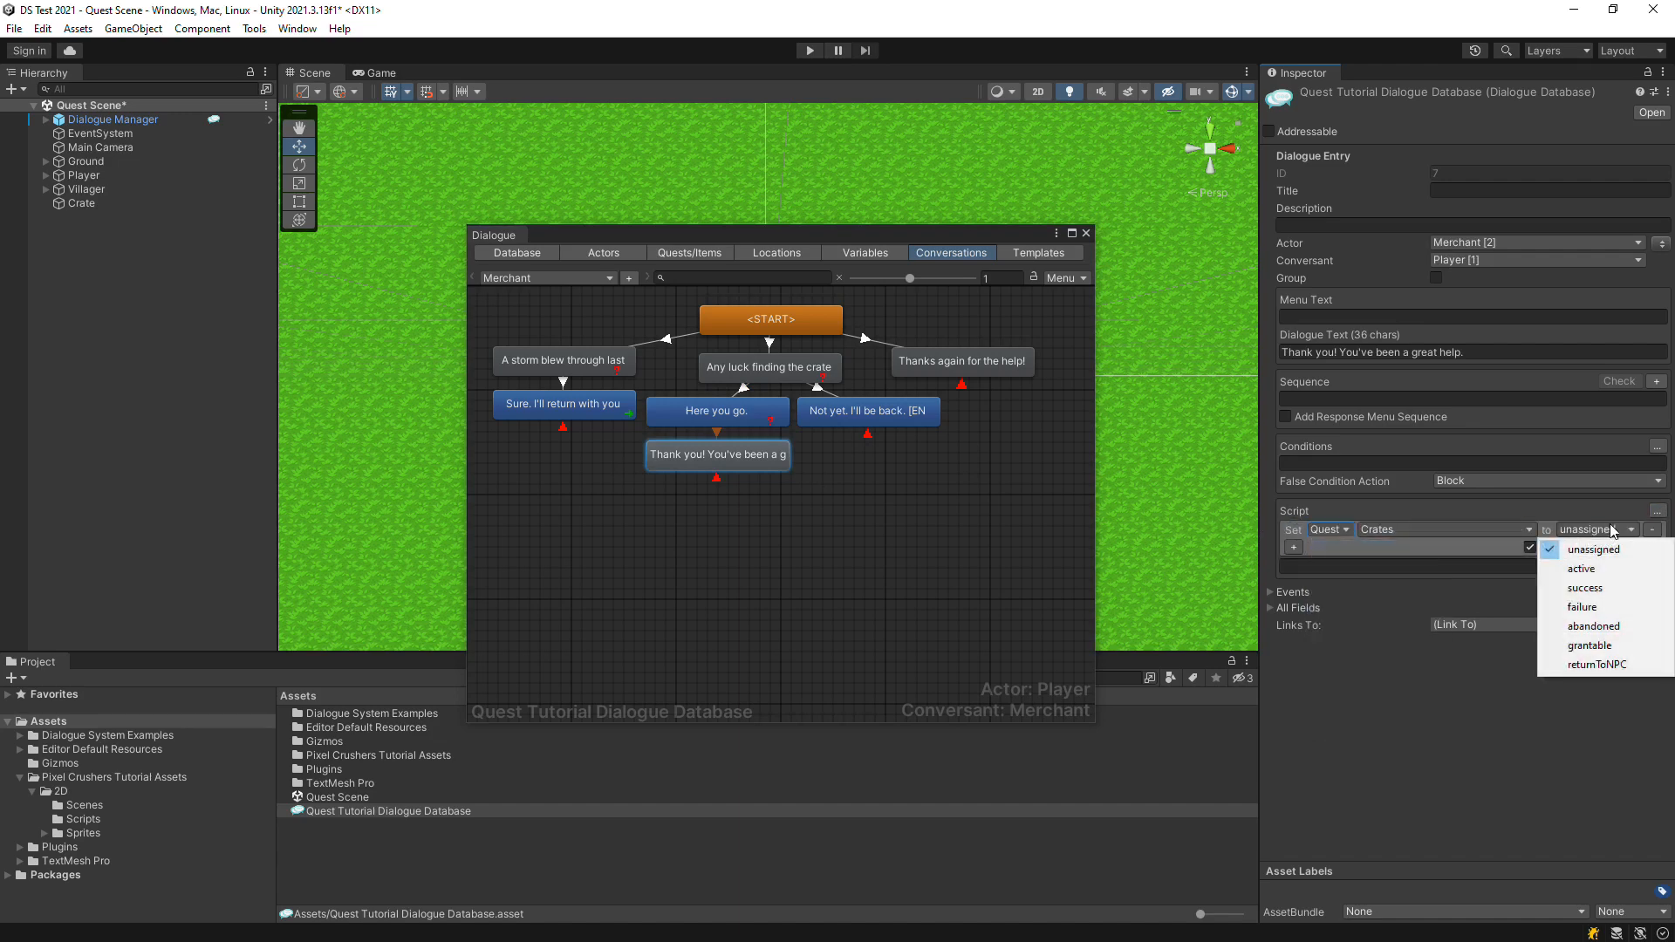
{"action": "left_click", "coordinate": [1584, 588]}
{"action": "left_click", "coordinate": [1649, 565]}
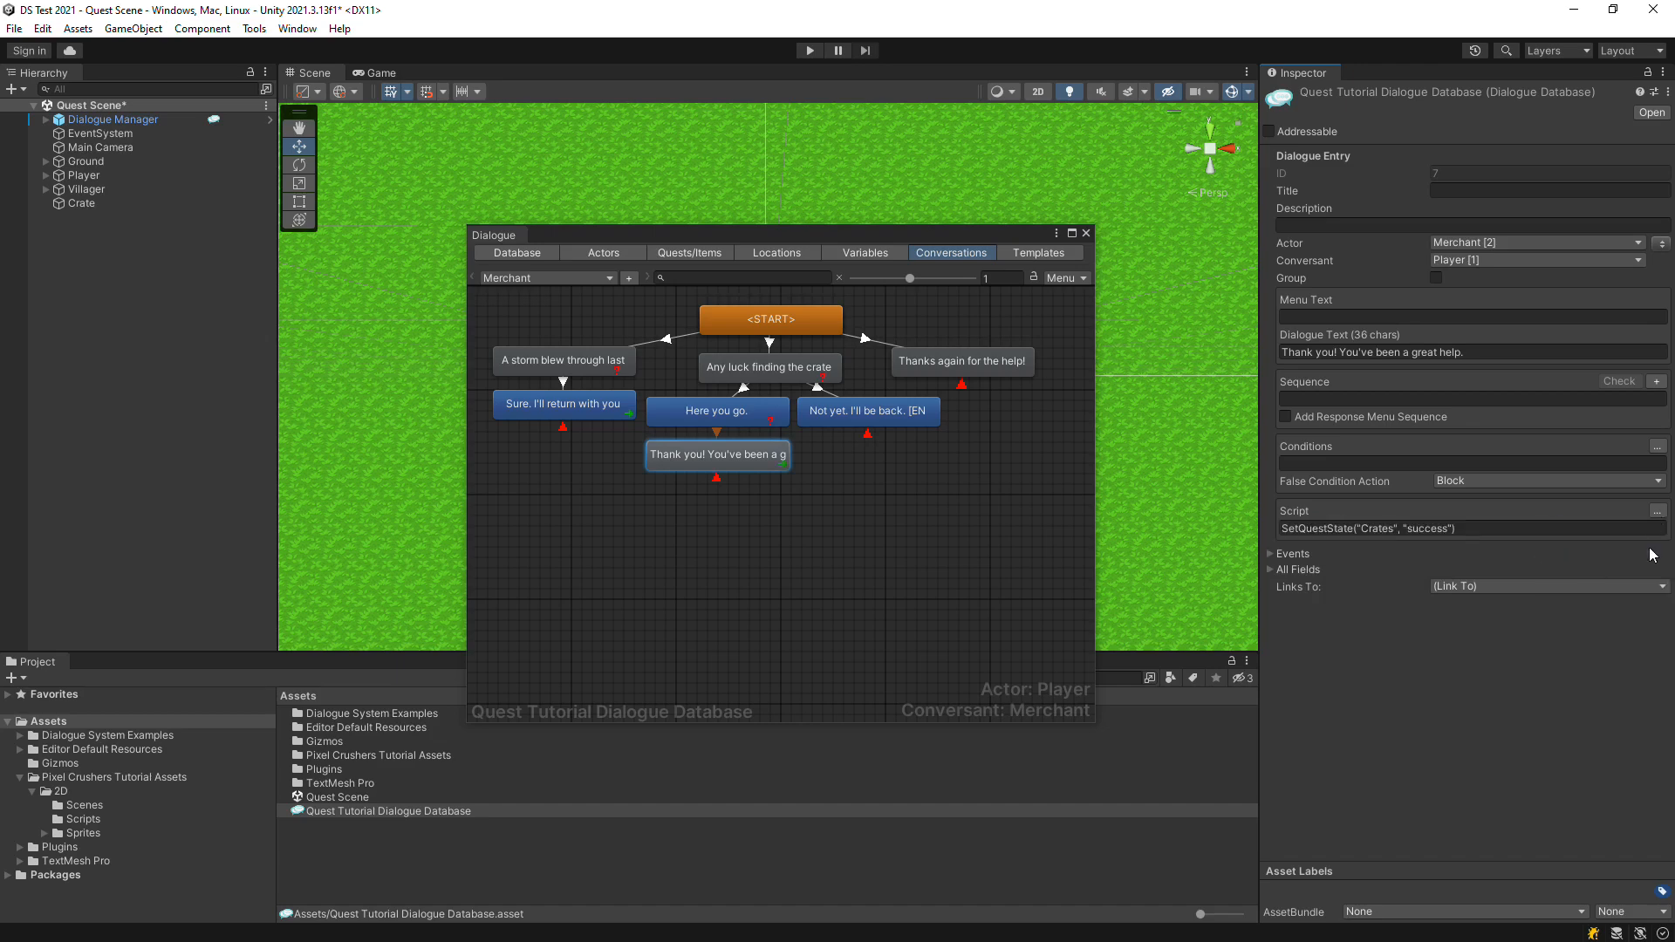
Give the "Thanks again for the help!" node a condition that the Crates quest is success
{"action": "left_click", "coordinate": [981, 365]}
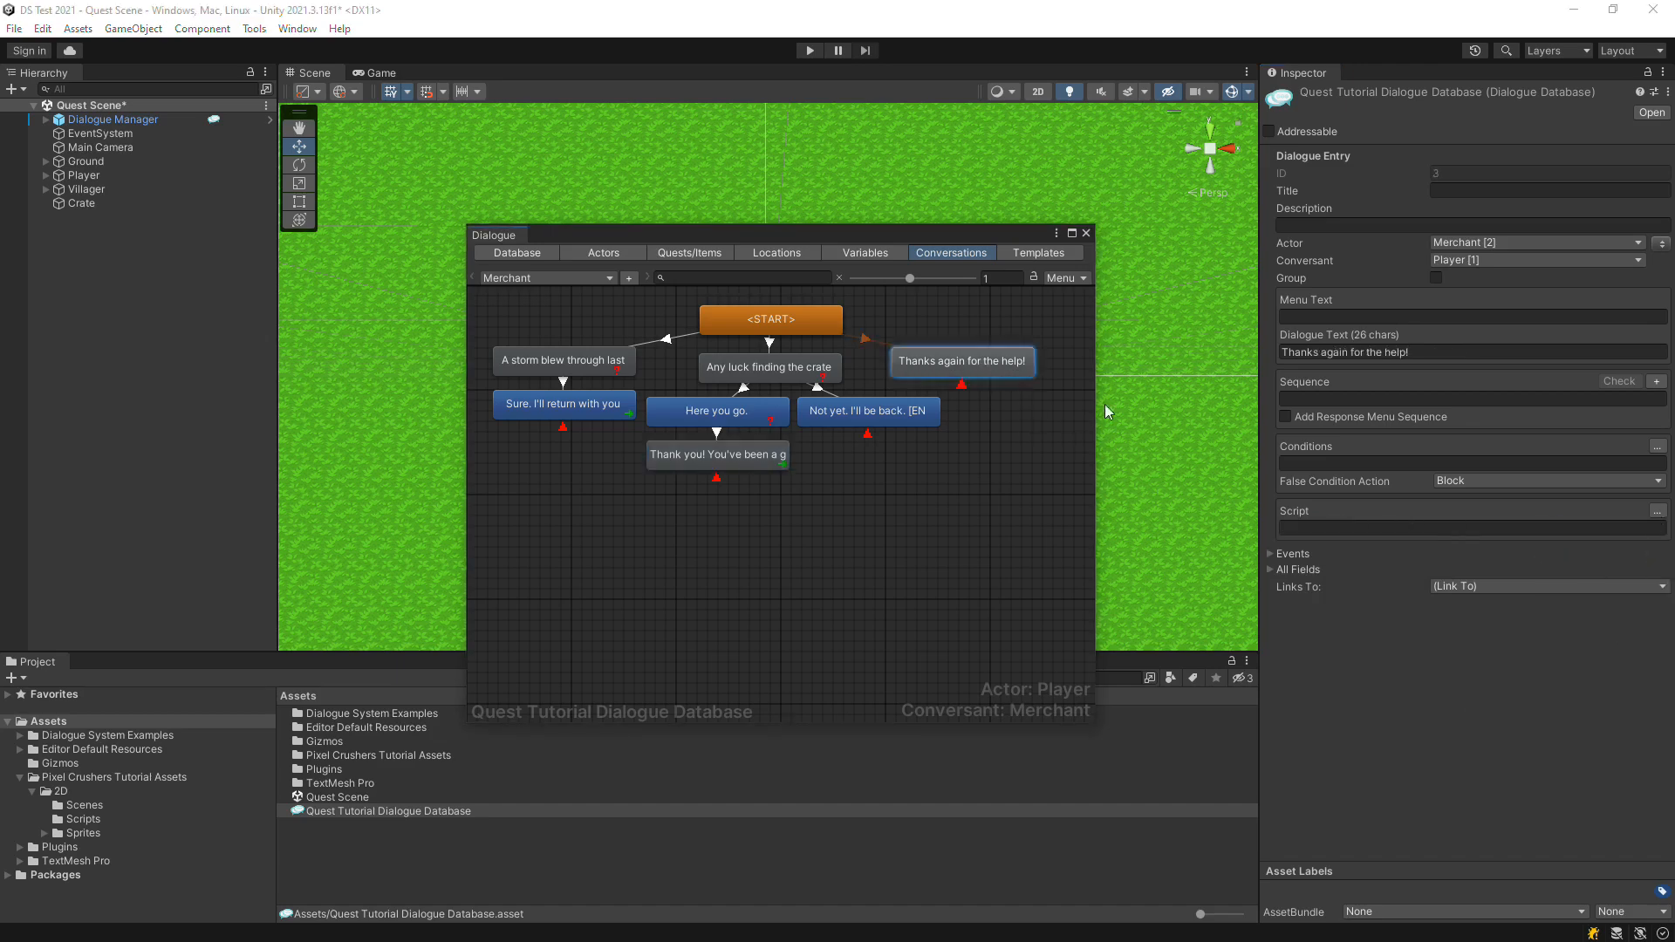
{"action": "left_click", "coordinate": [1657, 445]}
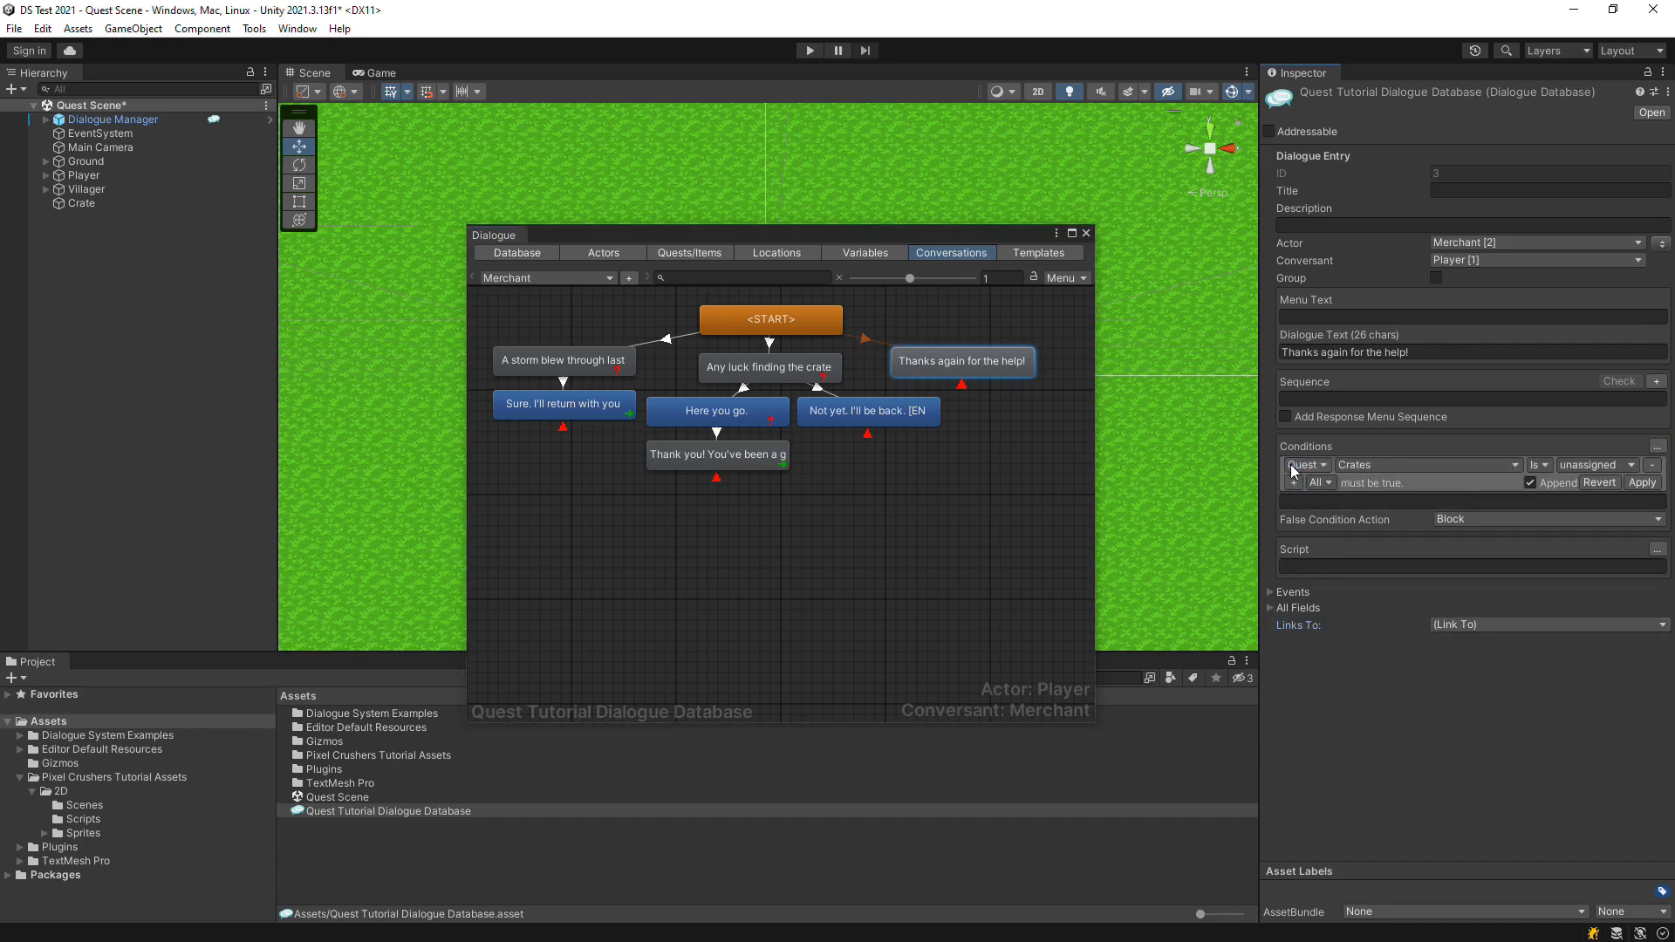
{"action": "left_click", "coordinate": [1597, 465]}
{"action": "left_click", "coordinate": [1586, 524]}
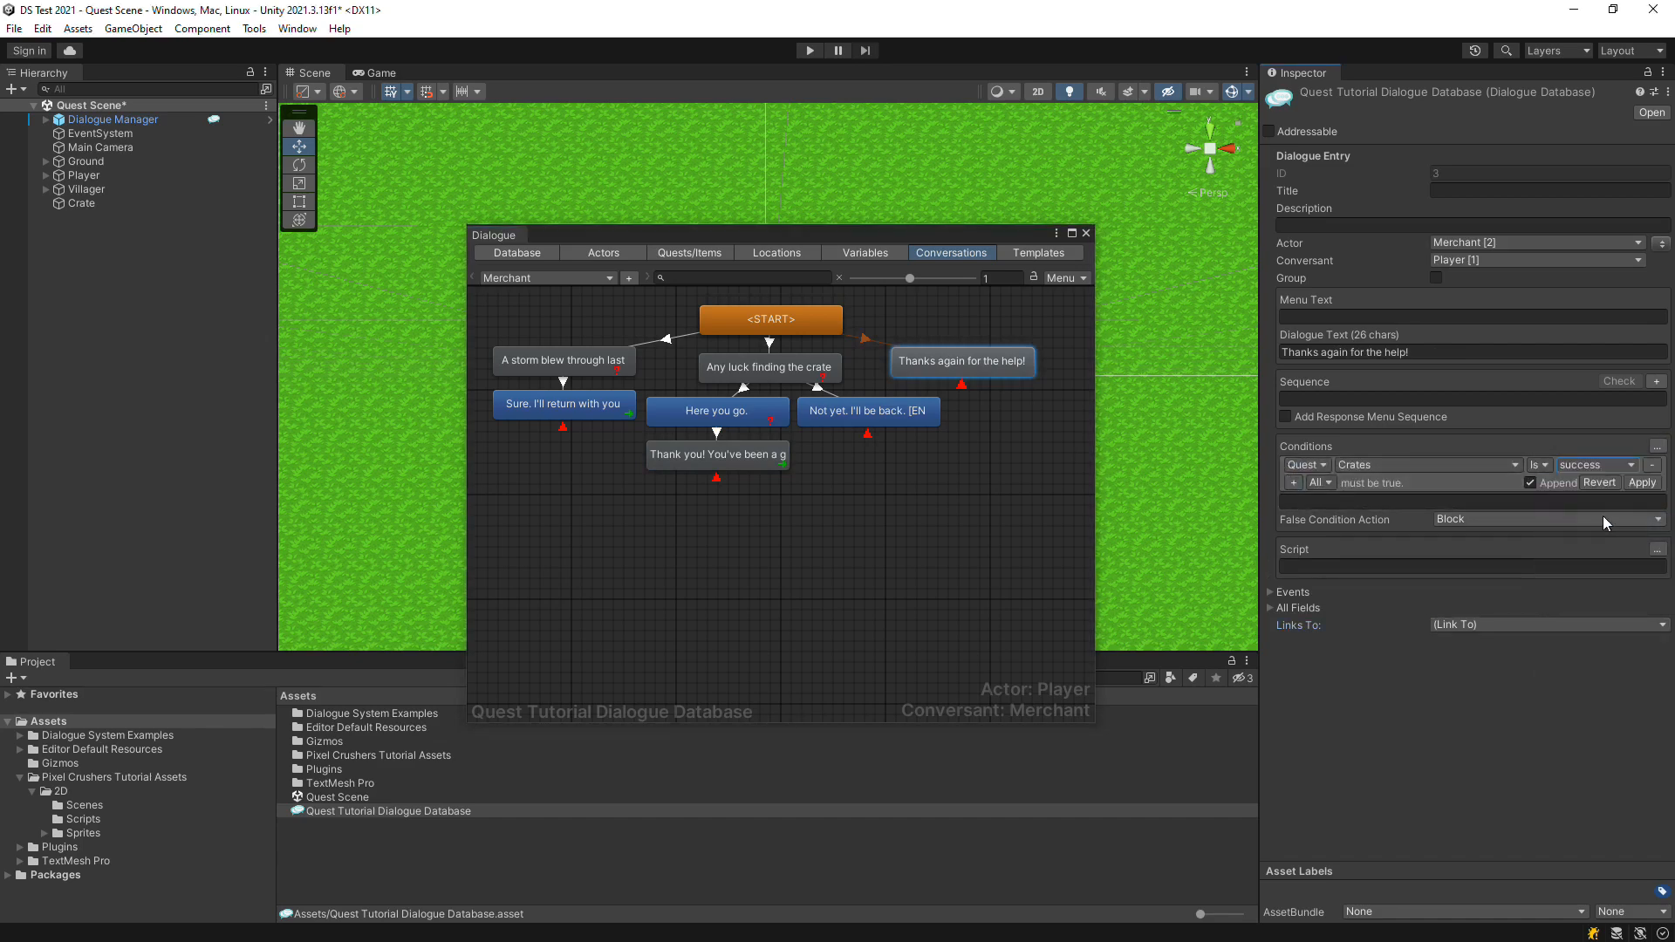
{"action": "left_click", "coordinate": [1644, 484]}
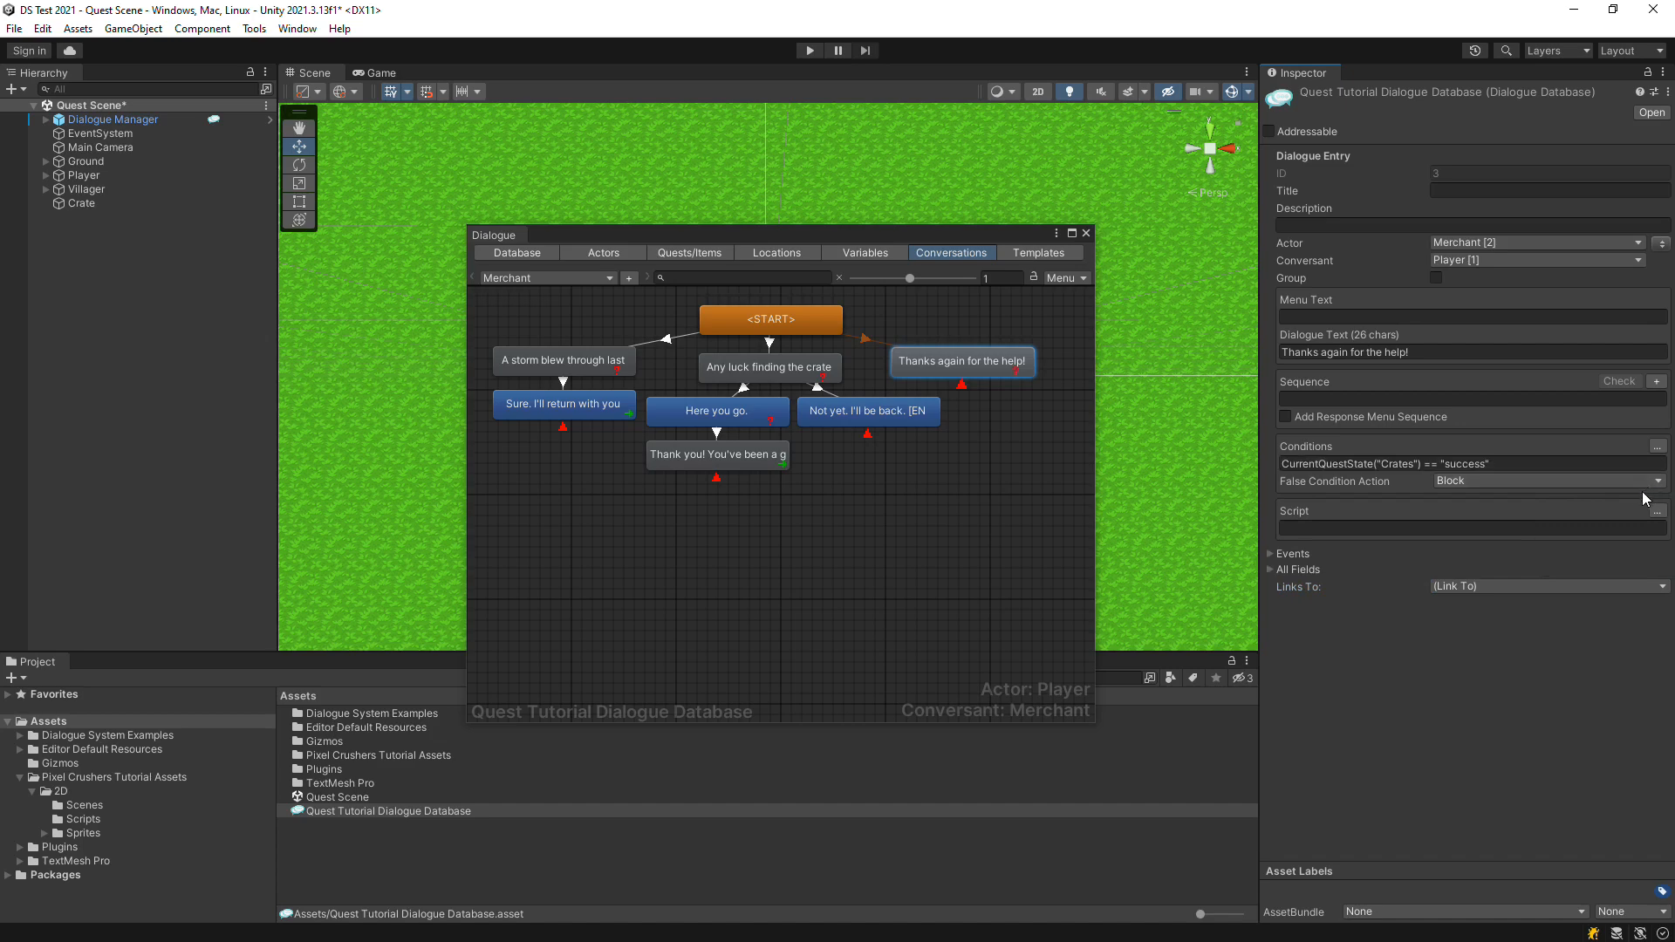
Create an empty GameObject in the scene and name it Crates
{"action": "left_click", "coordinate": [134, 30]}
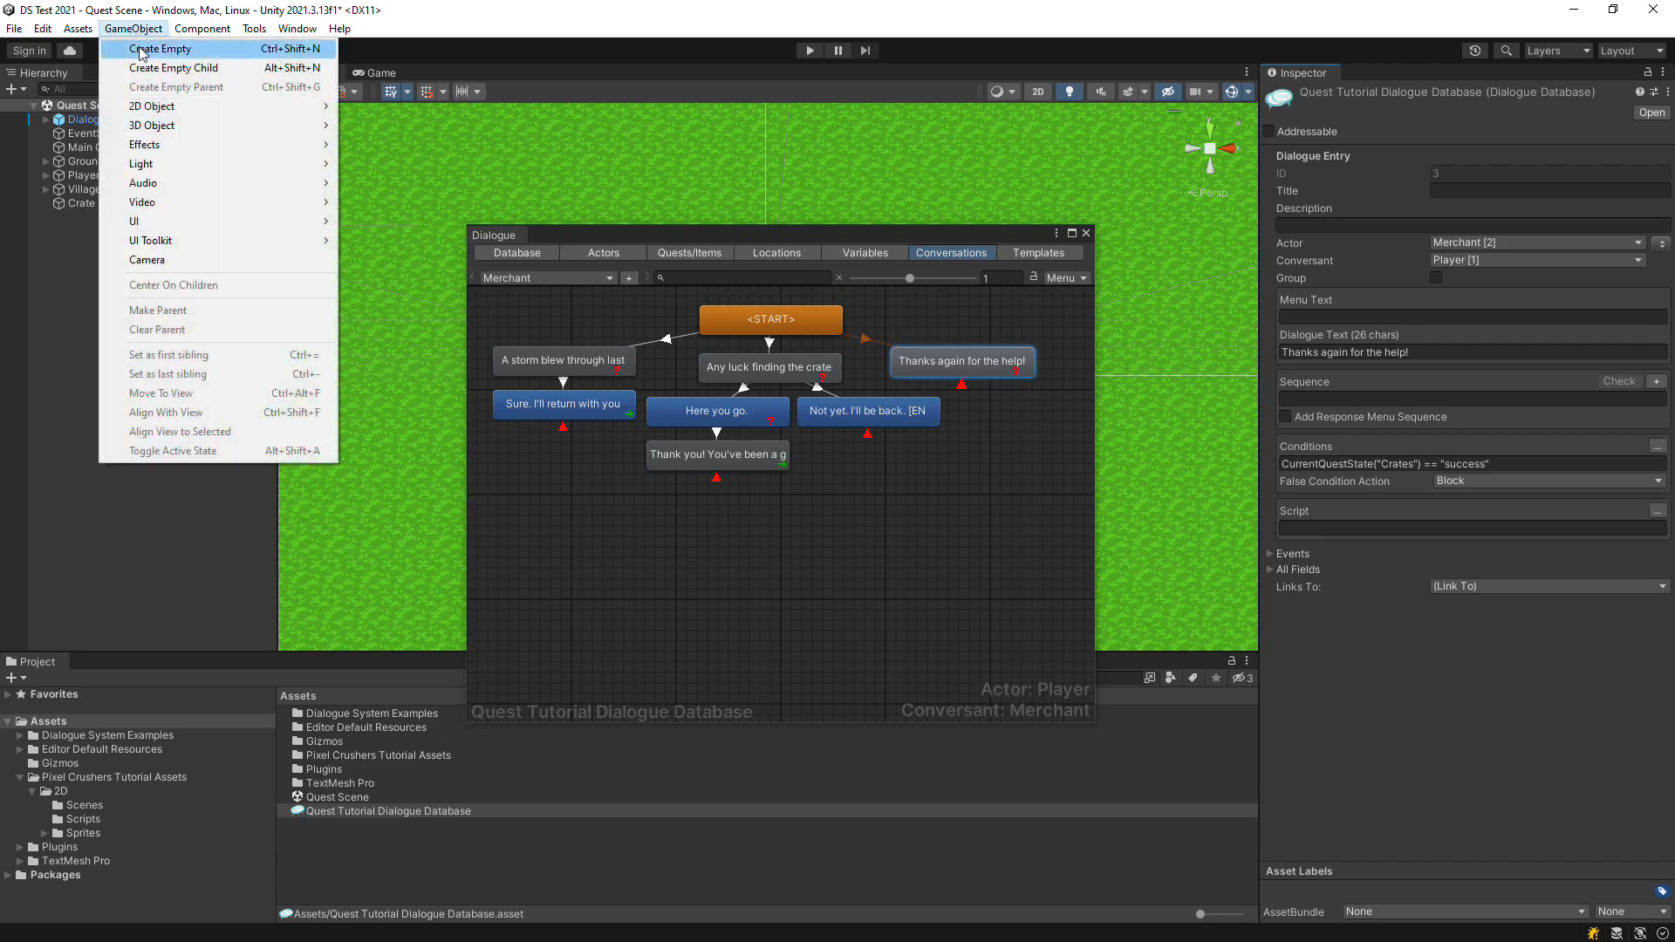
{"action": "left_click", "coordinate": [157, 48]}
{"action": "type", "text": "Crates"}
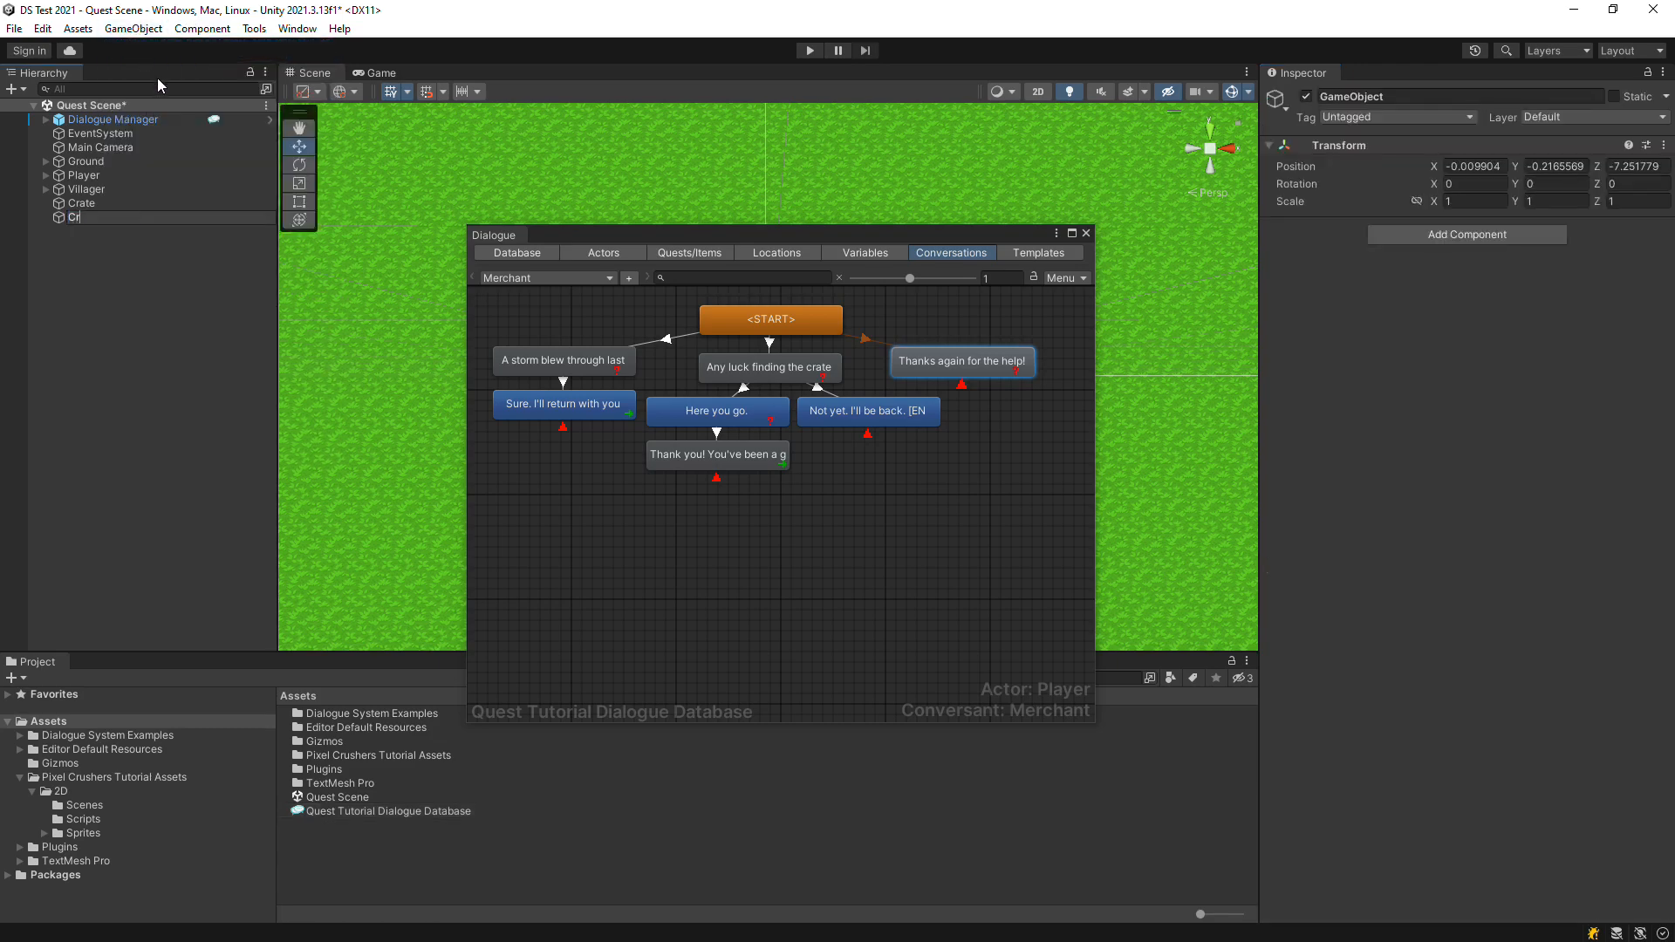
{"action": "key", "text": "Return"}
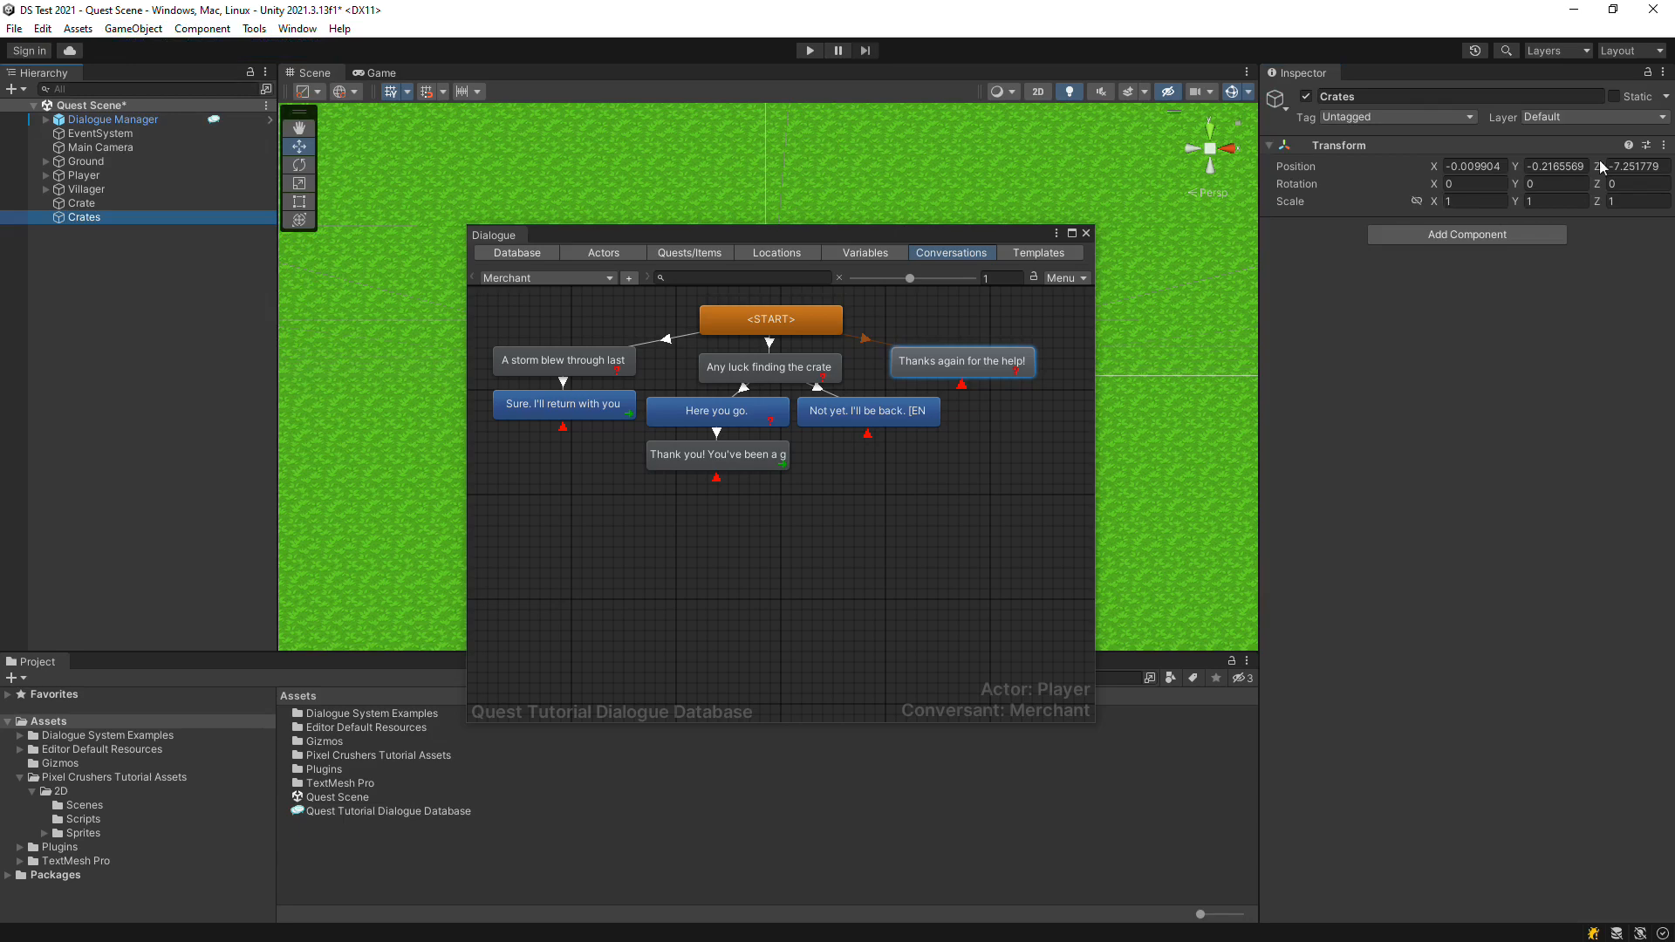
Reset the Crates object's transform and make the Crate object its child
{"action": "left_click", "coordinate": [1664, 146]}
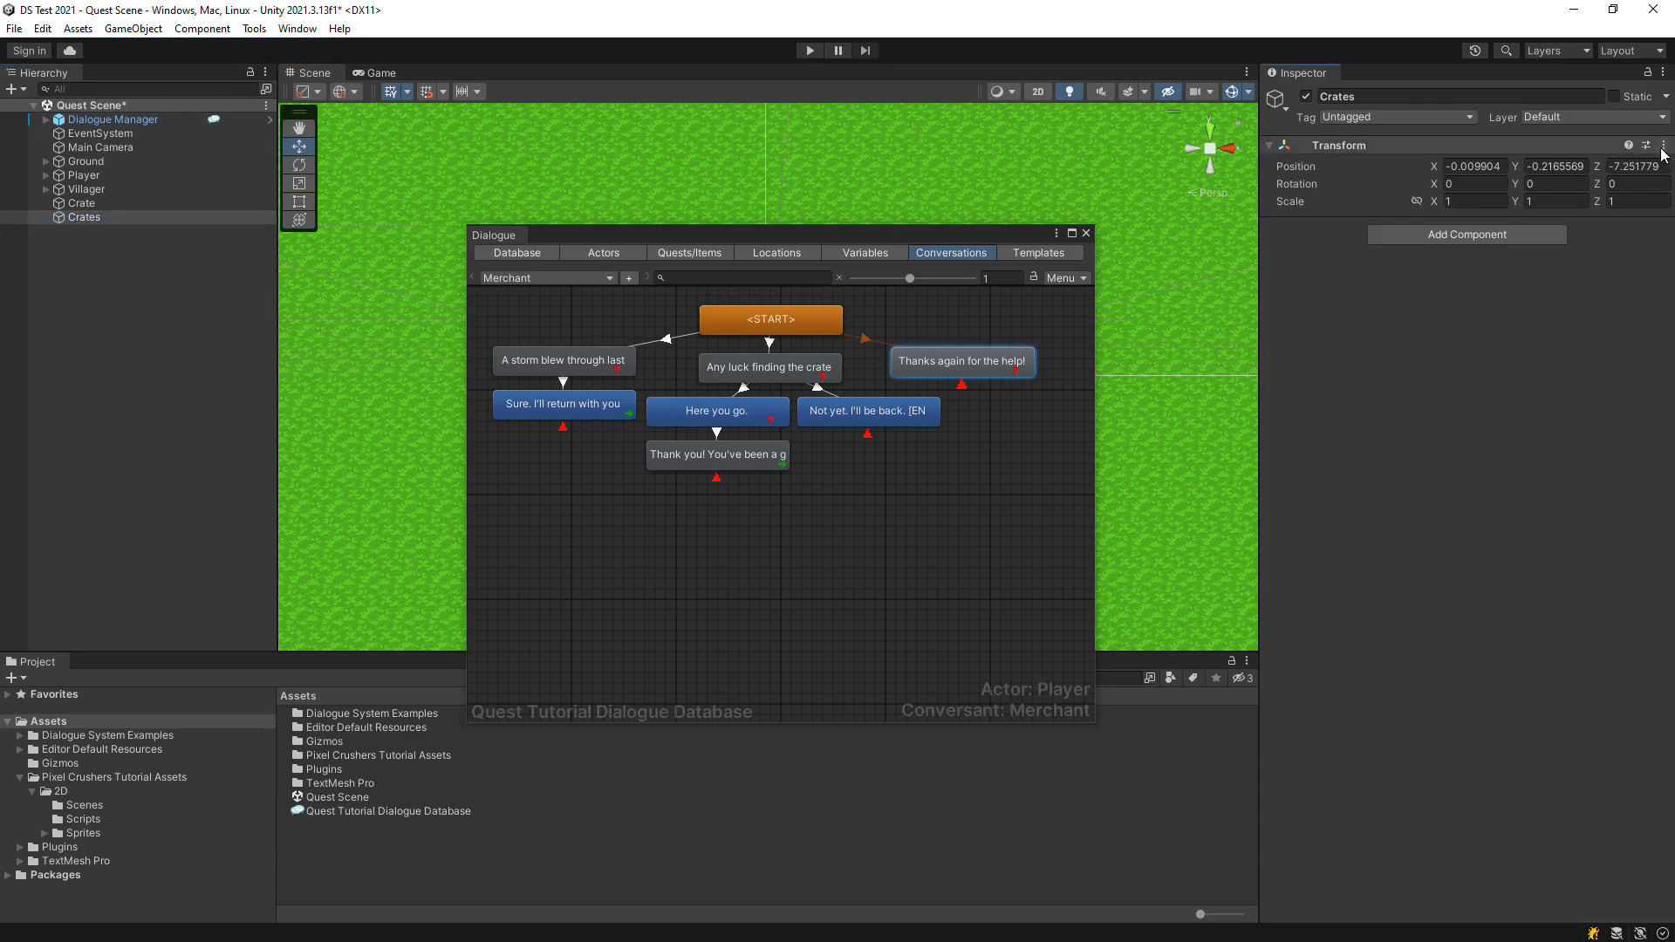
{"action": "left_click", "coordinate": [1664, 150]}
{"action": "left_click", "coordinate": [1418, 165]}
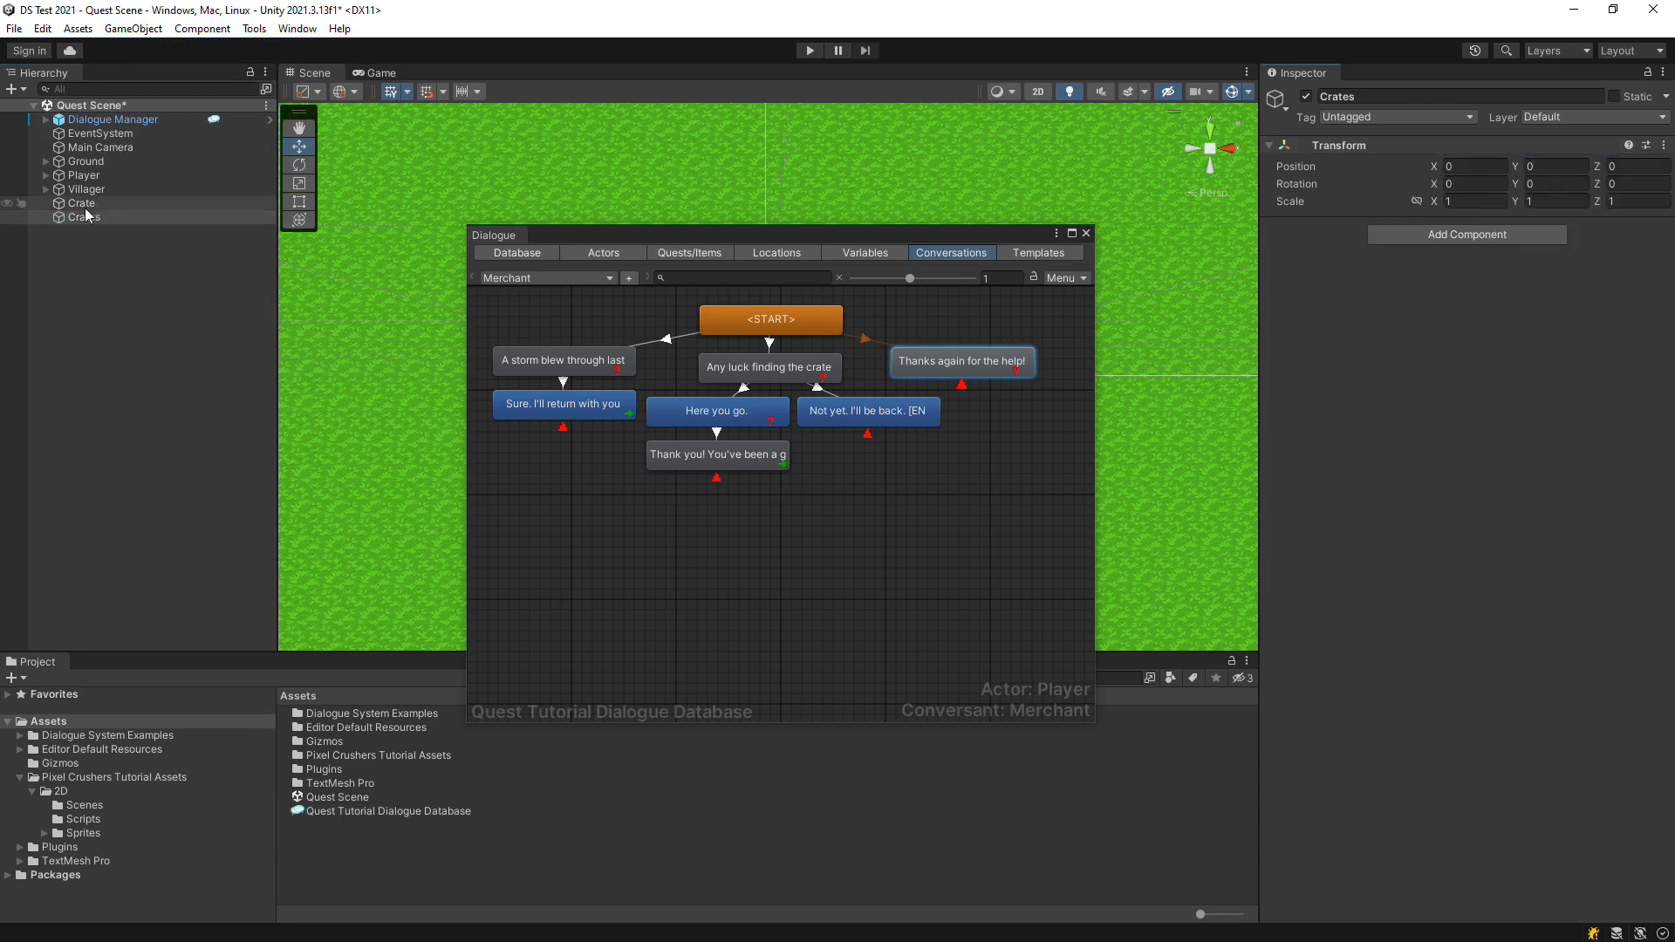
{"action": "left_click_drag", "start_coordinate": [83, 203], "coordinate": [86, 219]}
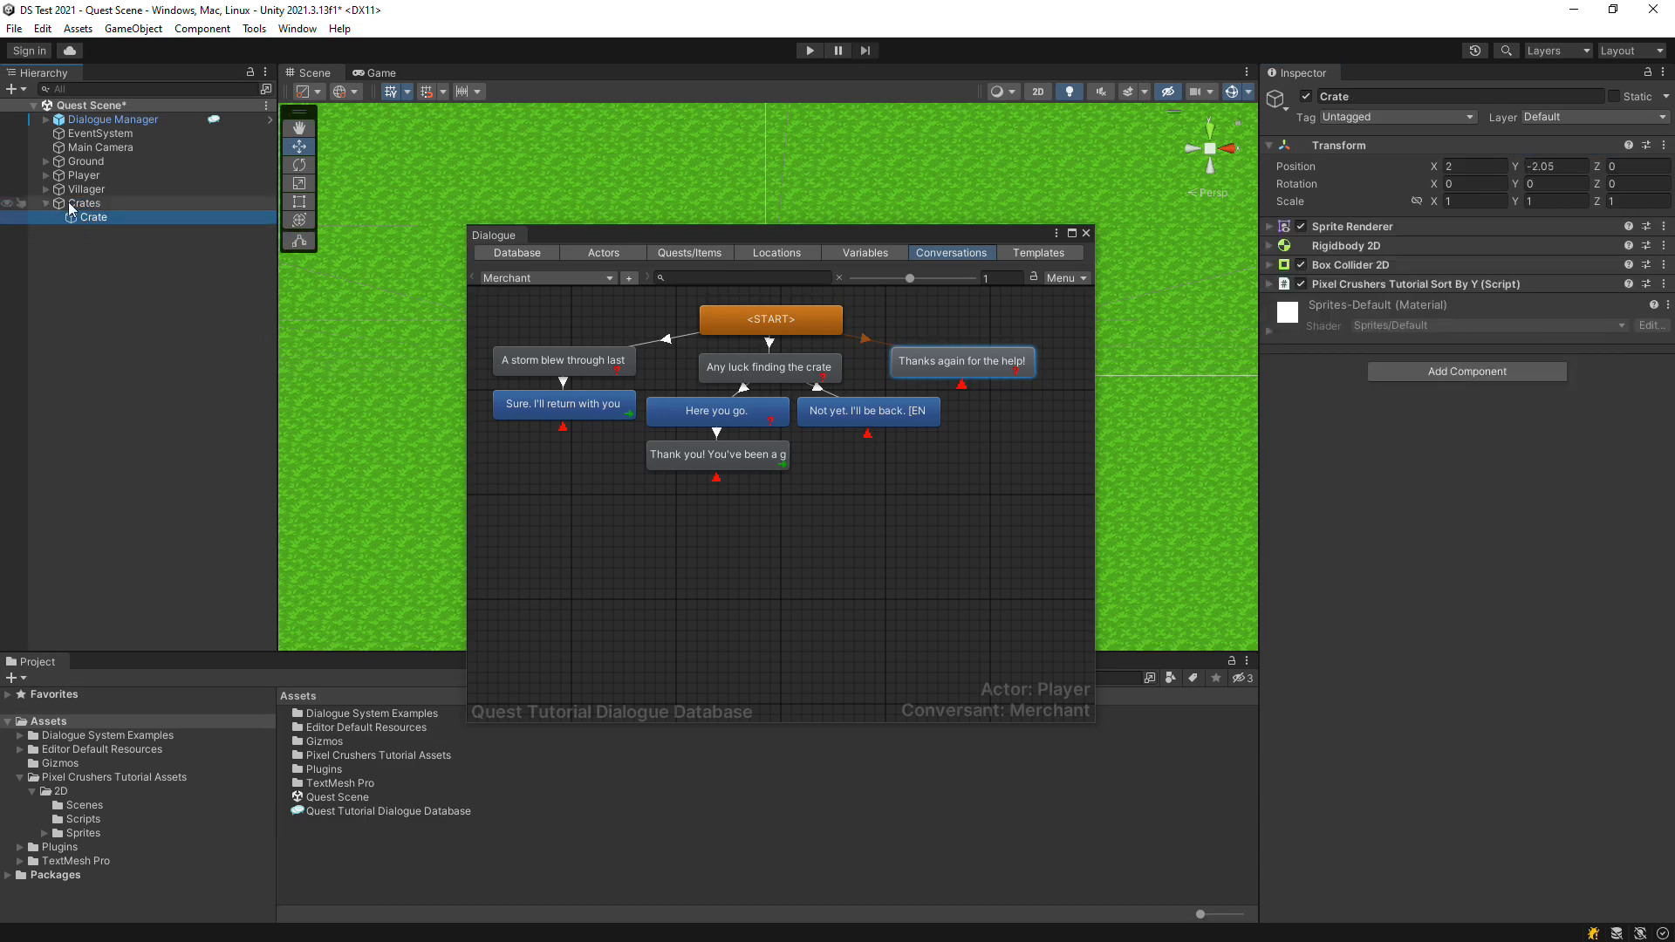
Make the "Sure. I'll return with your crates." node's sequence activate the Crates object, using SetActive(GameObject,true) as the default GameObject drop action
{"action": "left_click", "coordinate": [591, 412]}
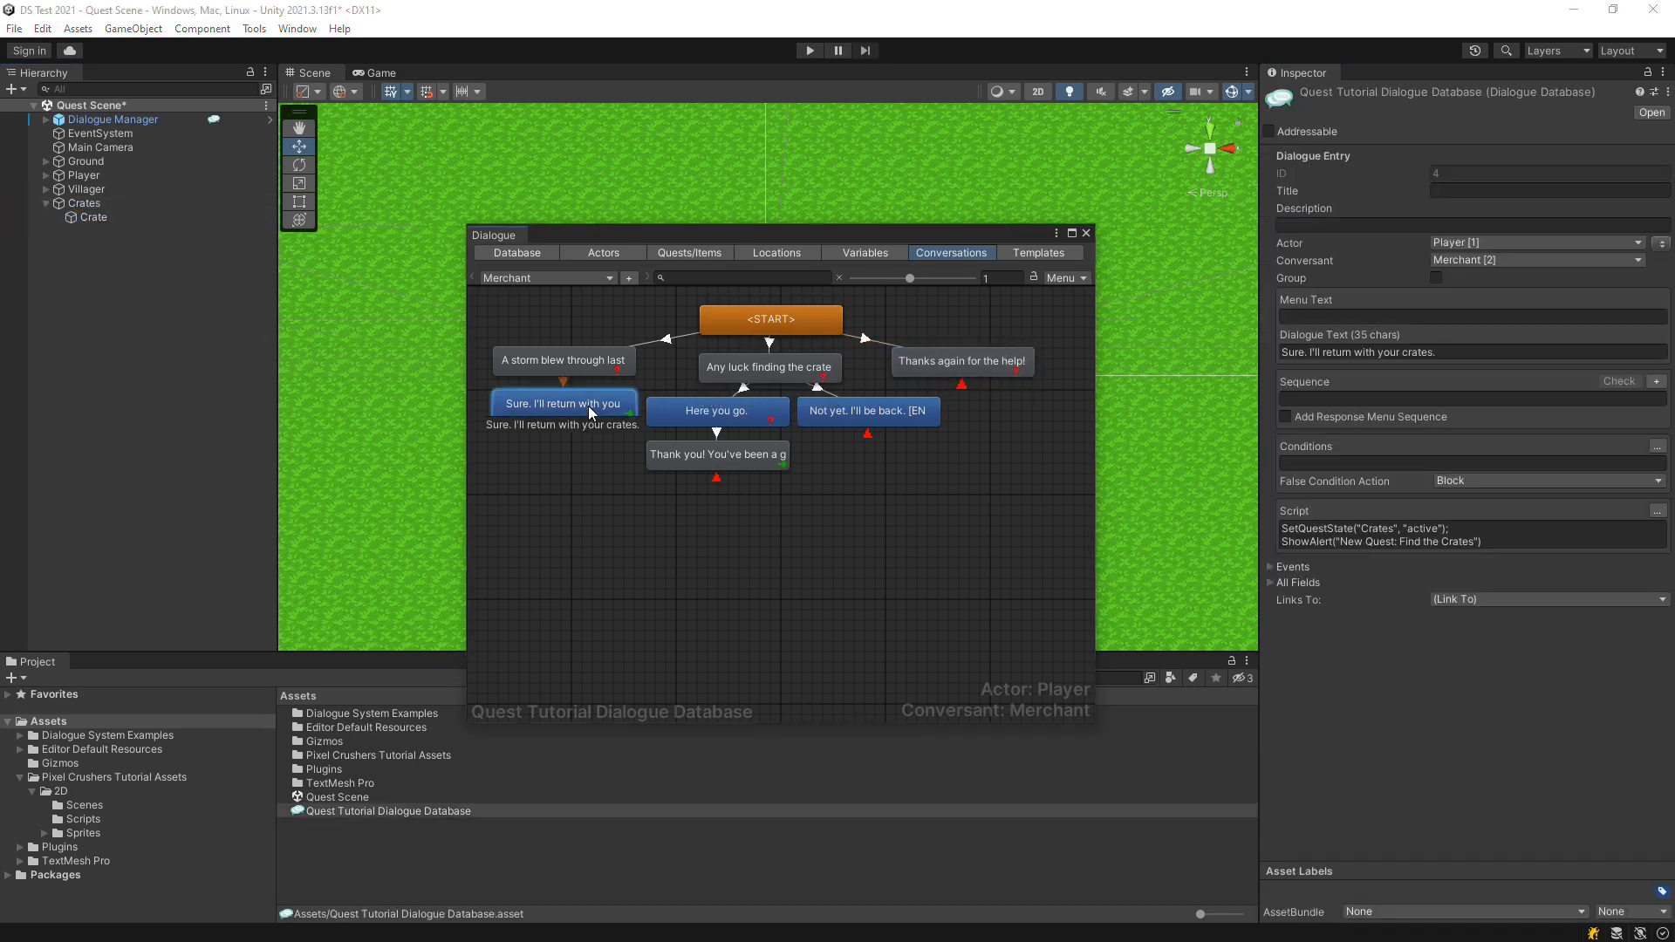
{"action": "left_click", "coordinate": [1656, 381]}
{"action": "mouse_move", "coordinate": [1481, 595]}
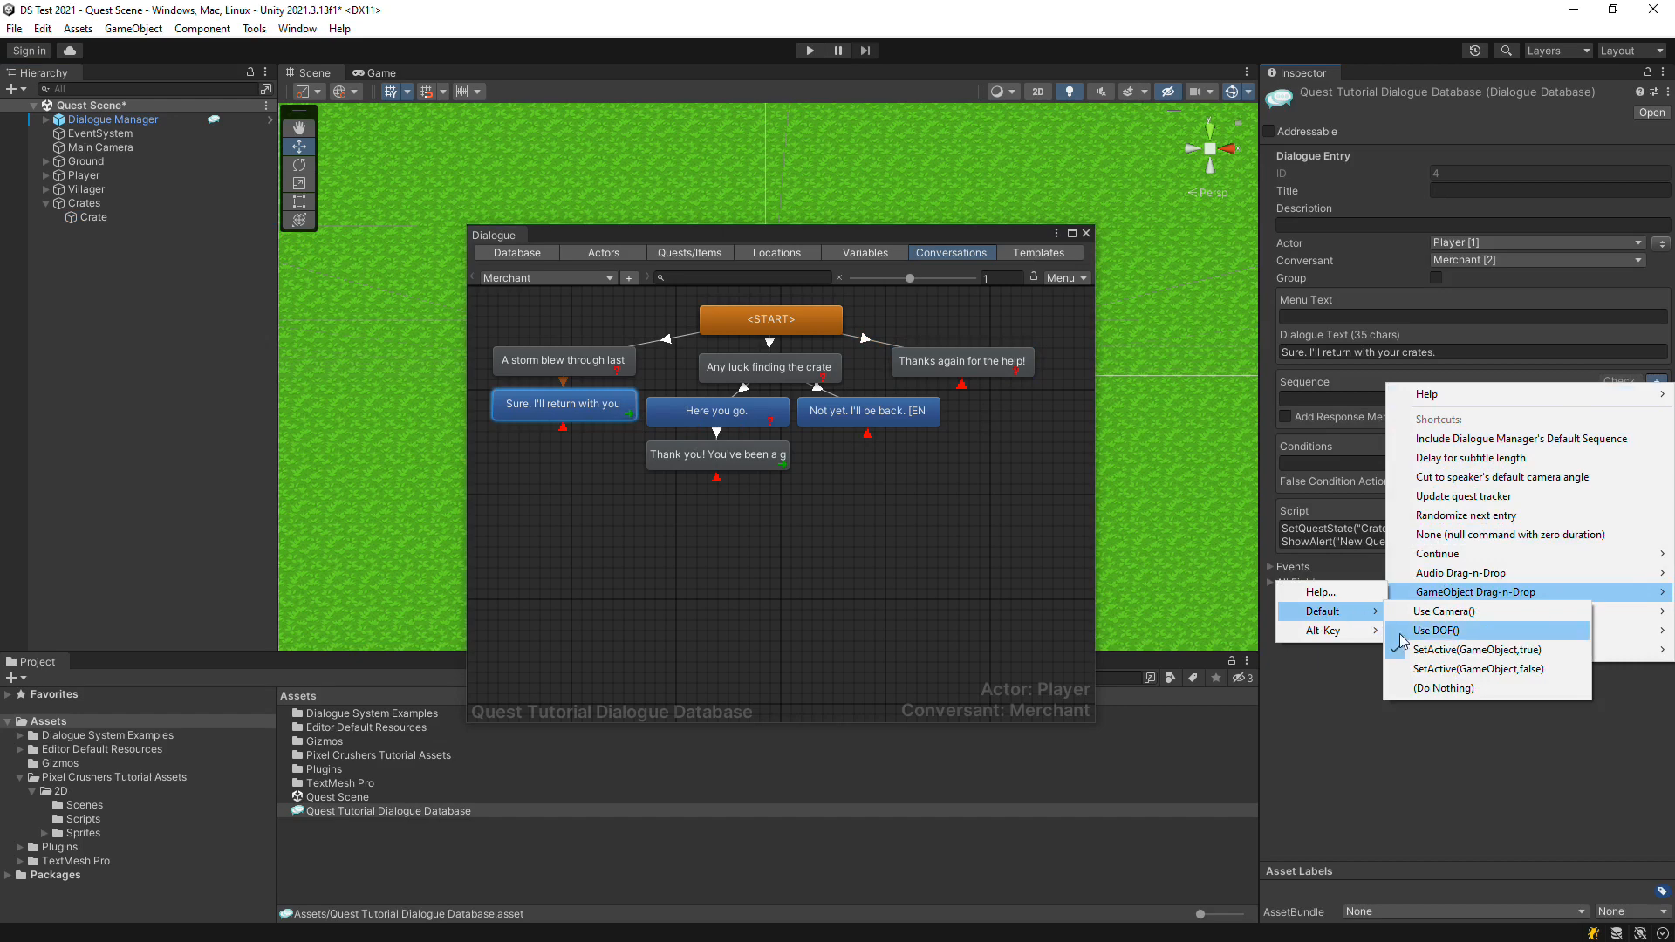
{"action": "left_click", "coordinate": [1465, 650]}
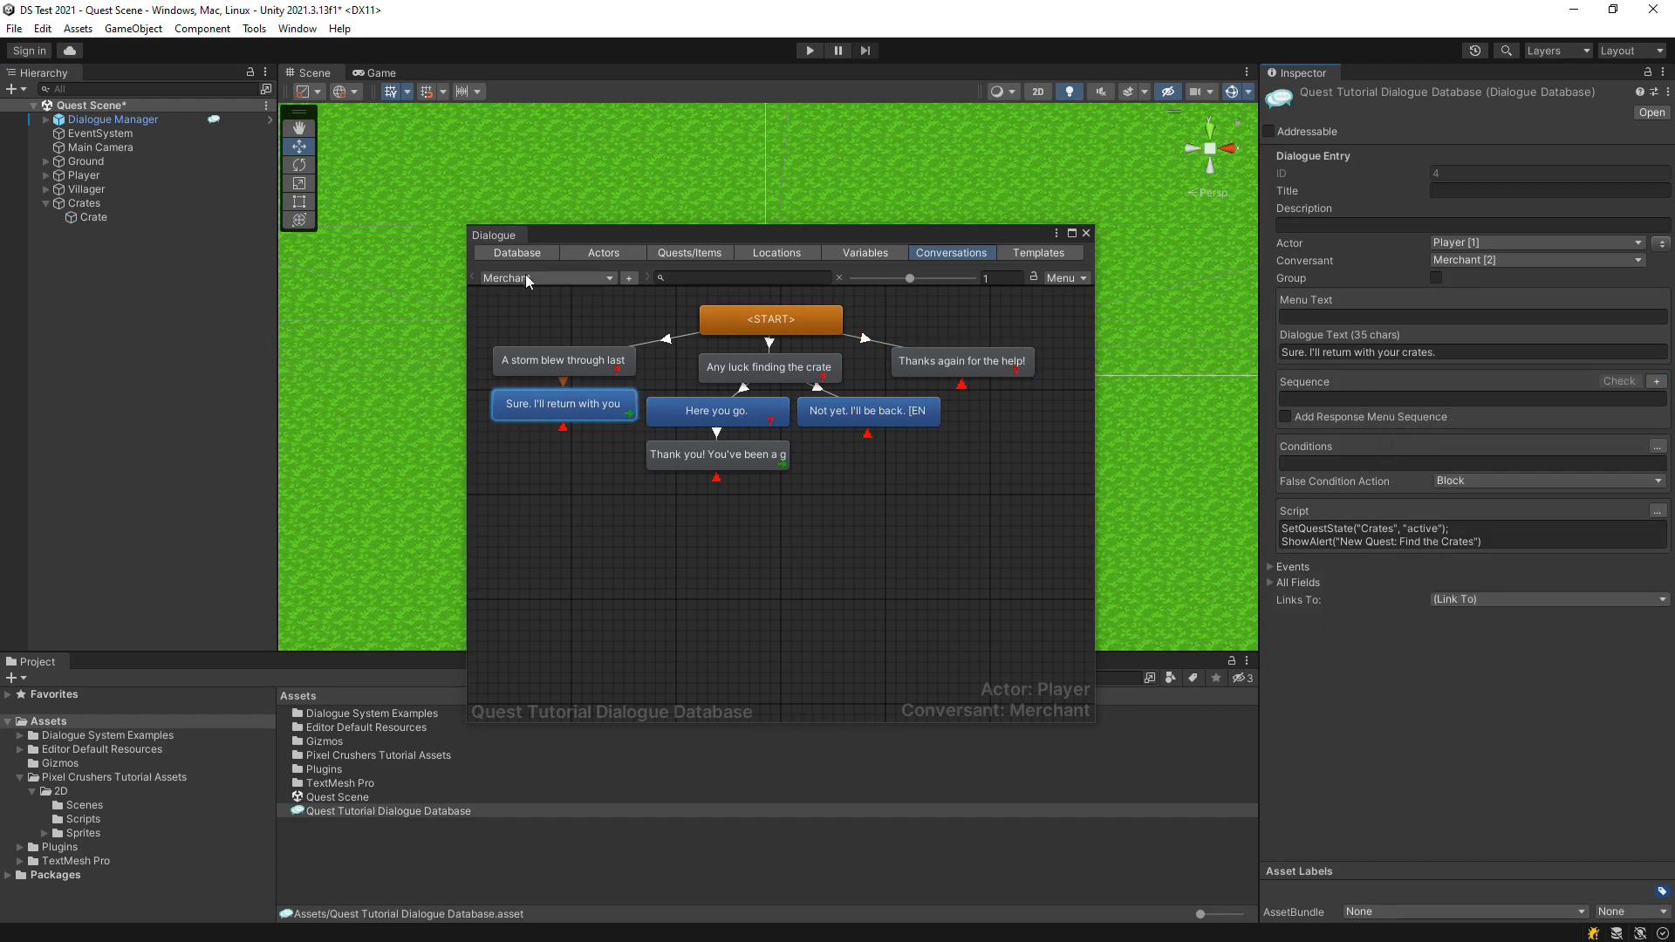
{"action": "left_click", "coordinate": [84, 204]}
{"action": "left_click_drag", "start_coordinate": [84, 203], "coordinate": [1361, 399]}
{"action": "left_click", "coordinate": [1086, 233]}
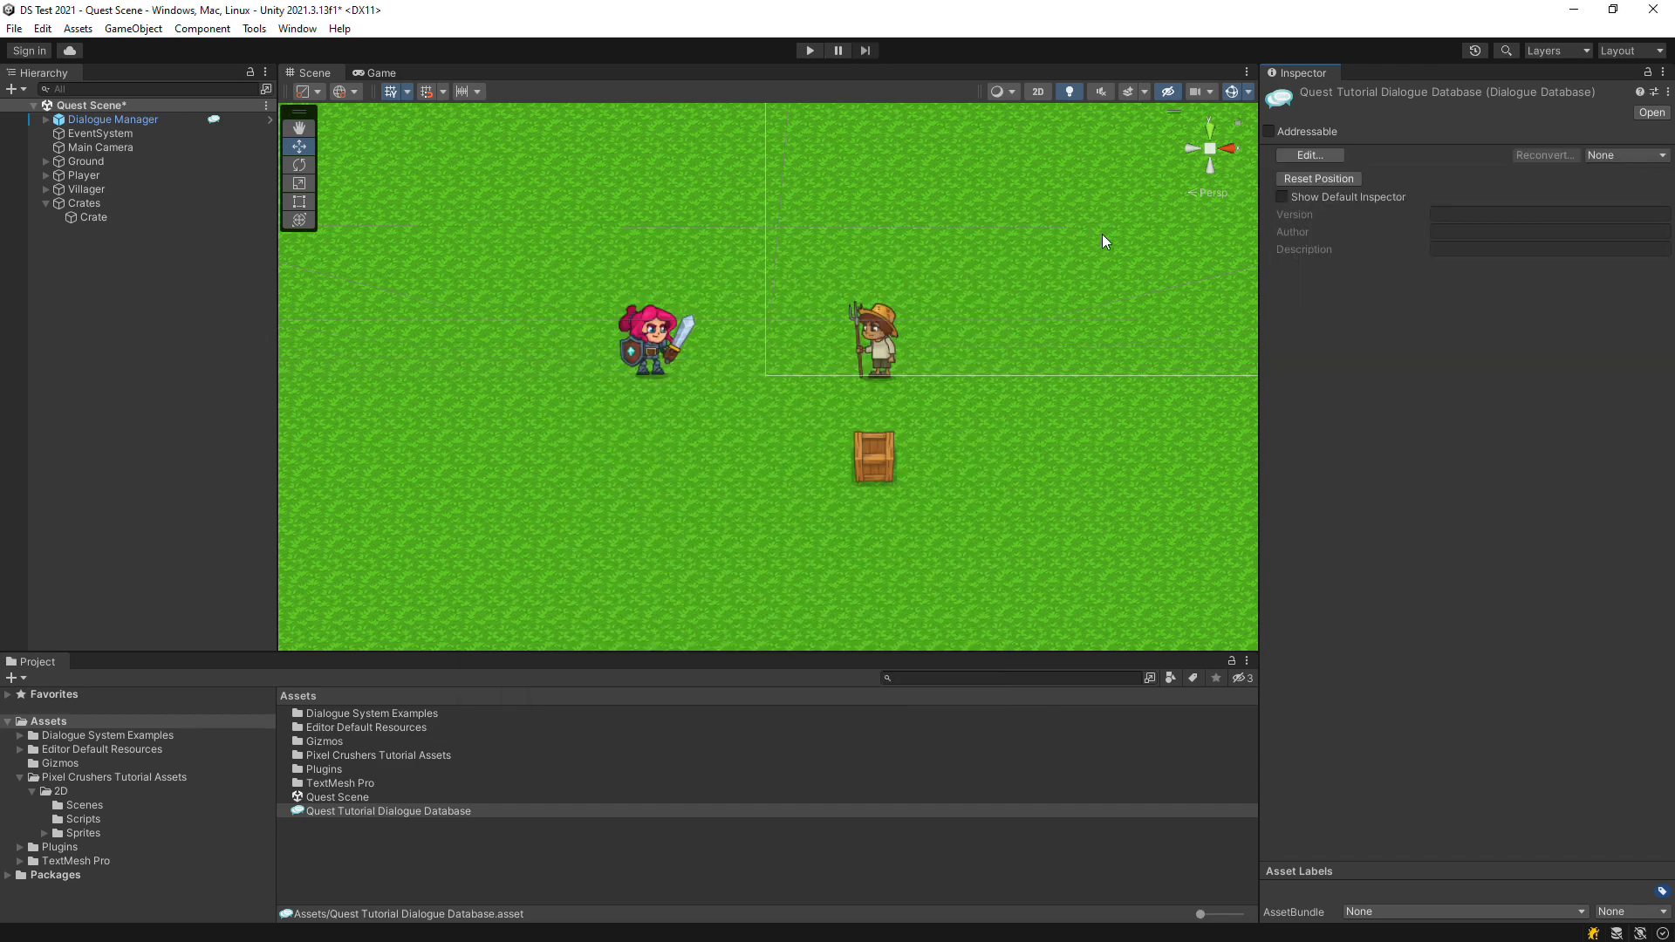
Add a Dialogue Actor component to the Villager and assign the Merchant actor
{"action": "left_click", "coordinate": [71, 188]}
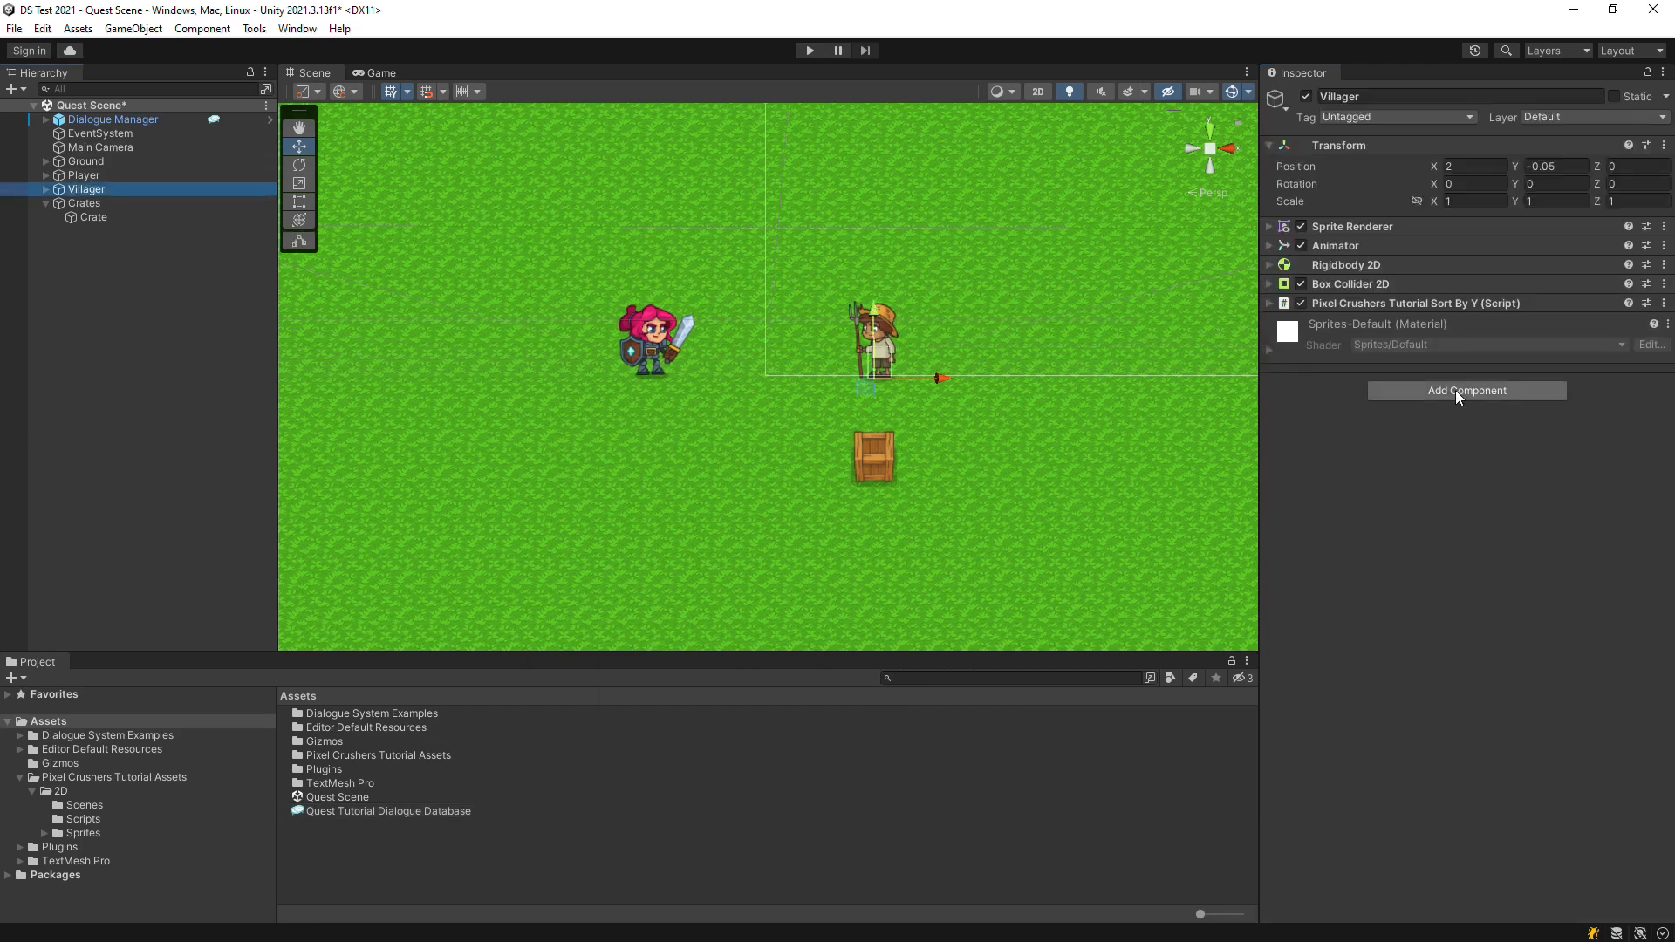
{"action": "left_click", "coordinate": [1456, 390]}
{"action": "type", "text": "acto"}
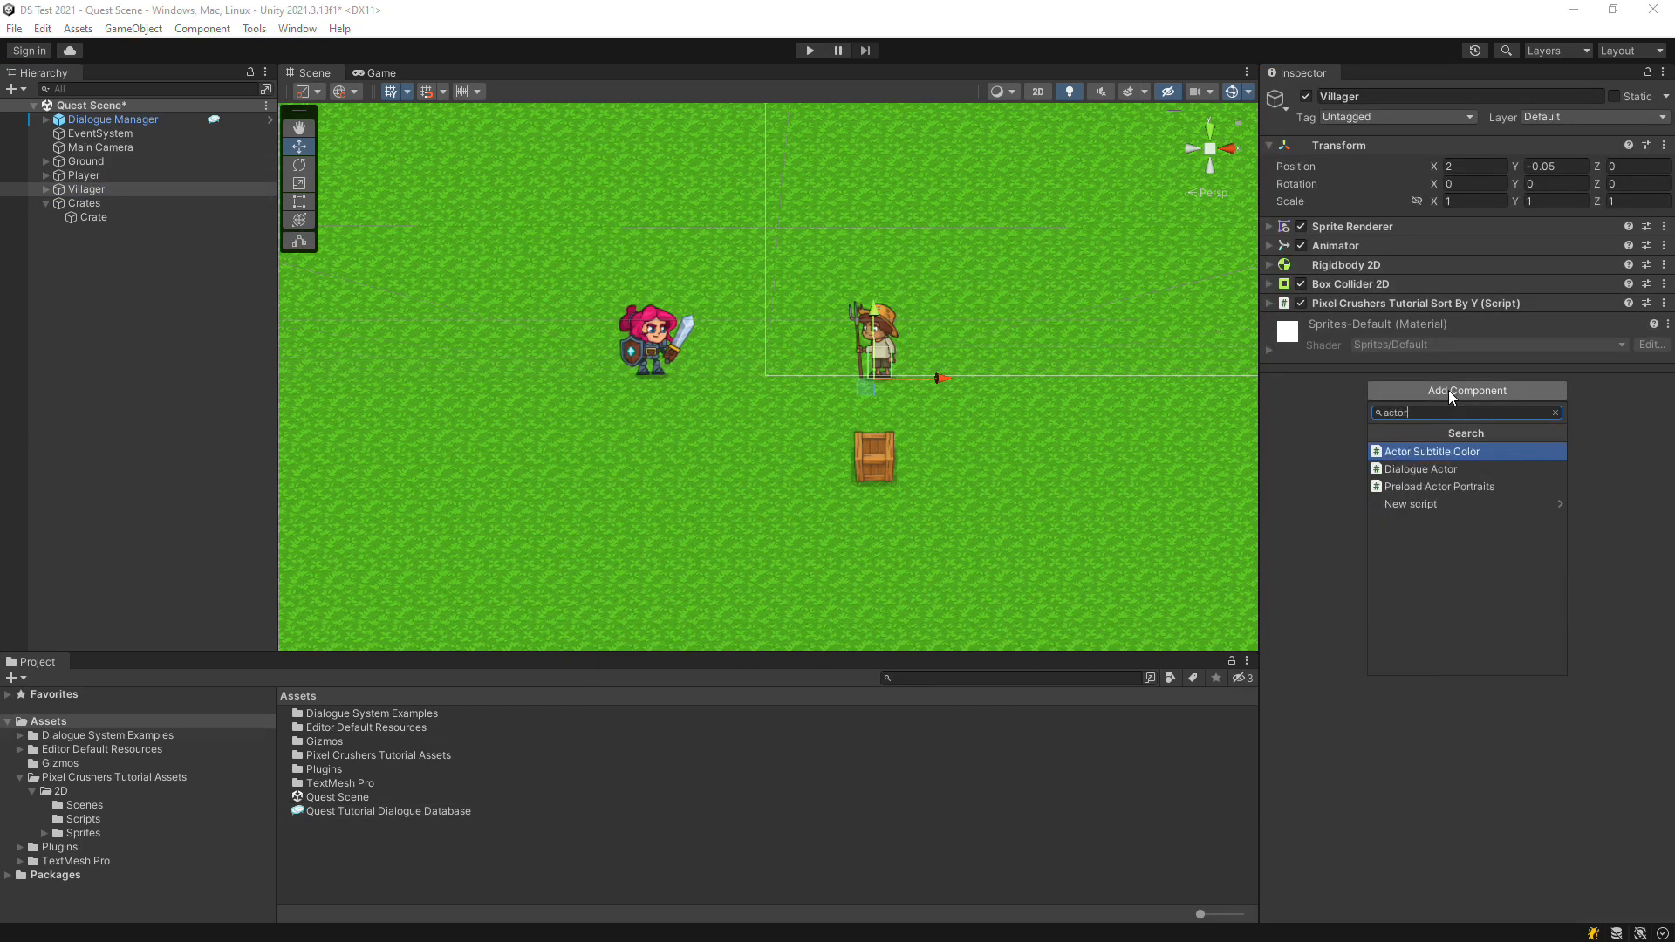
{"action": "type", "text": "r"}
{"action": "left_click", "coordinate": [1416, 470]}
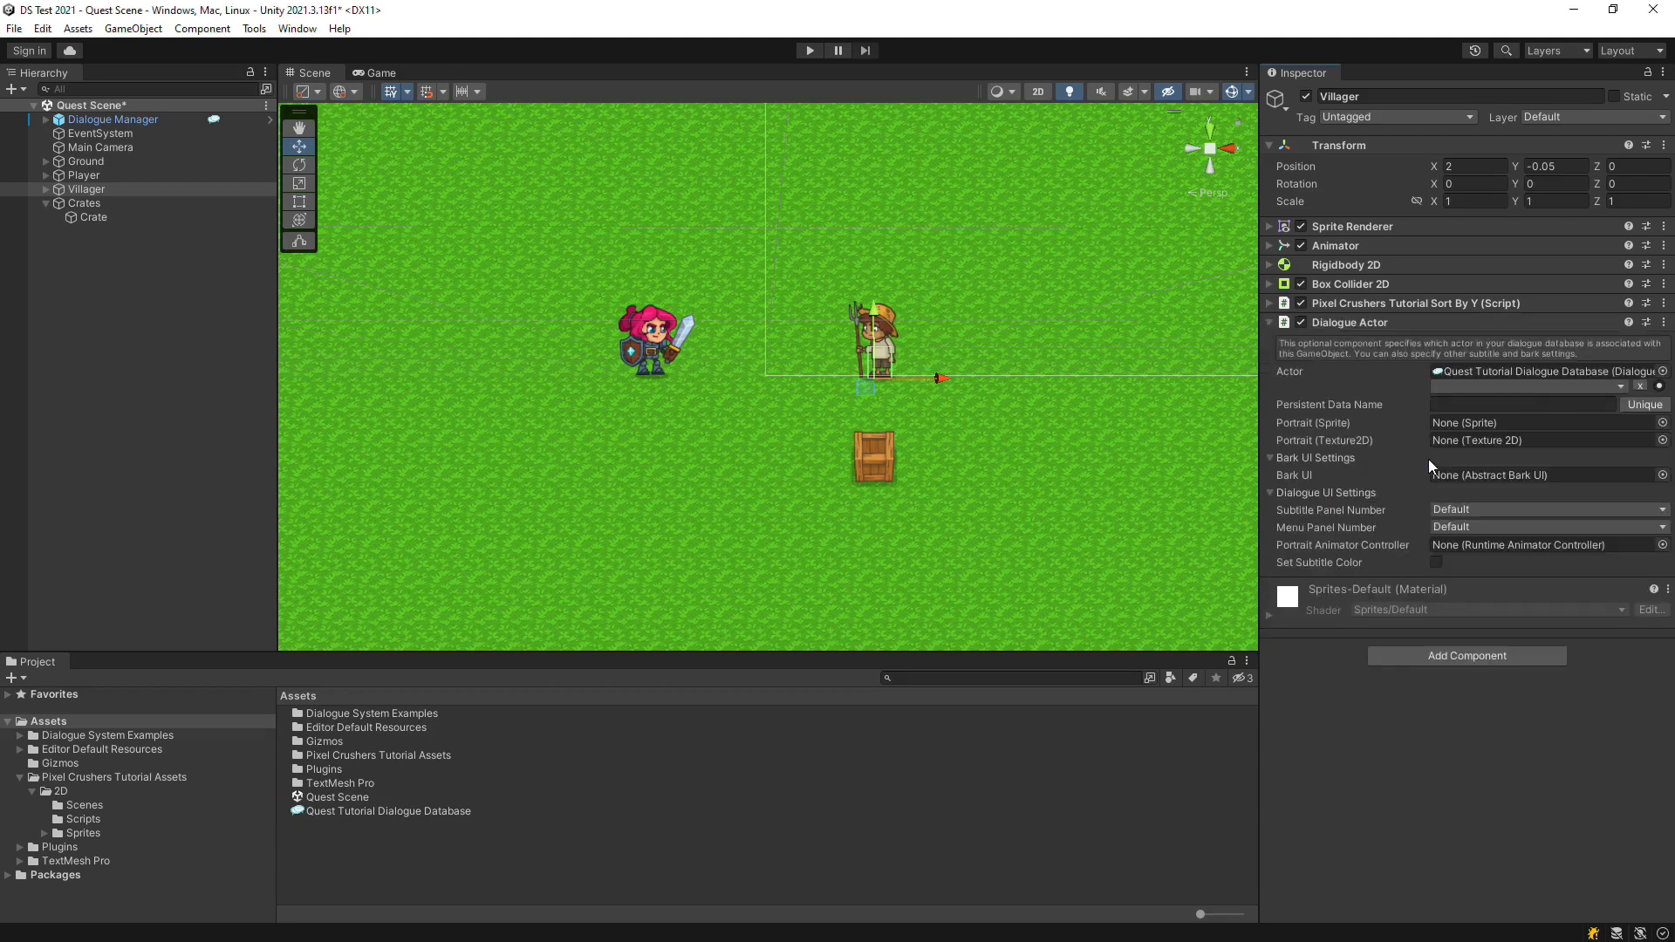
{"action": "left_click", "coordinate": [1451, 386]}
{"action": "left_click", "coordinate": [1471, 422]}
Add a Dialogue System Trigger to the Villager with a Start Conversation action for the Merchant conversation
{"action": "left_click", "coordinate": [1438, 657]}
{"action": "type", "text": "trigger"}
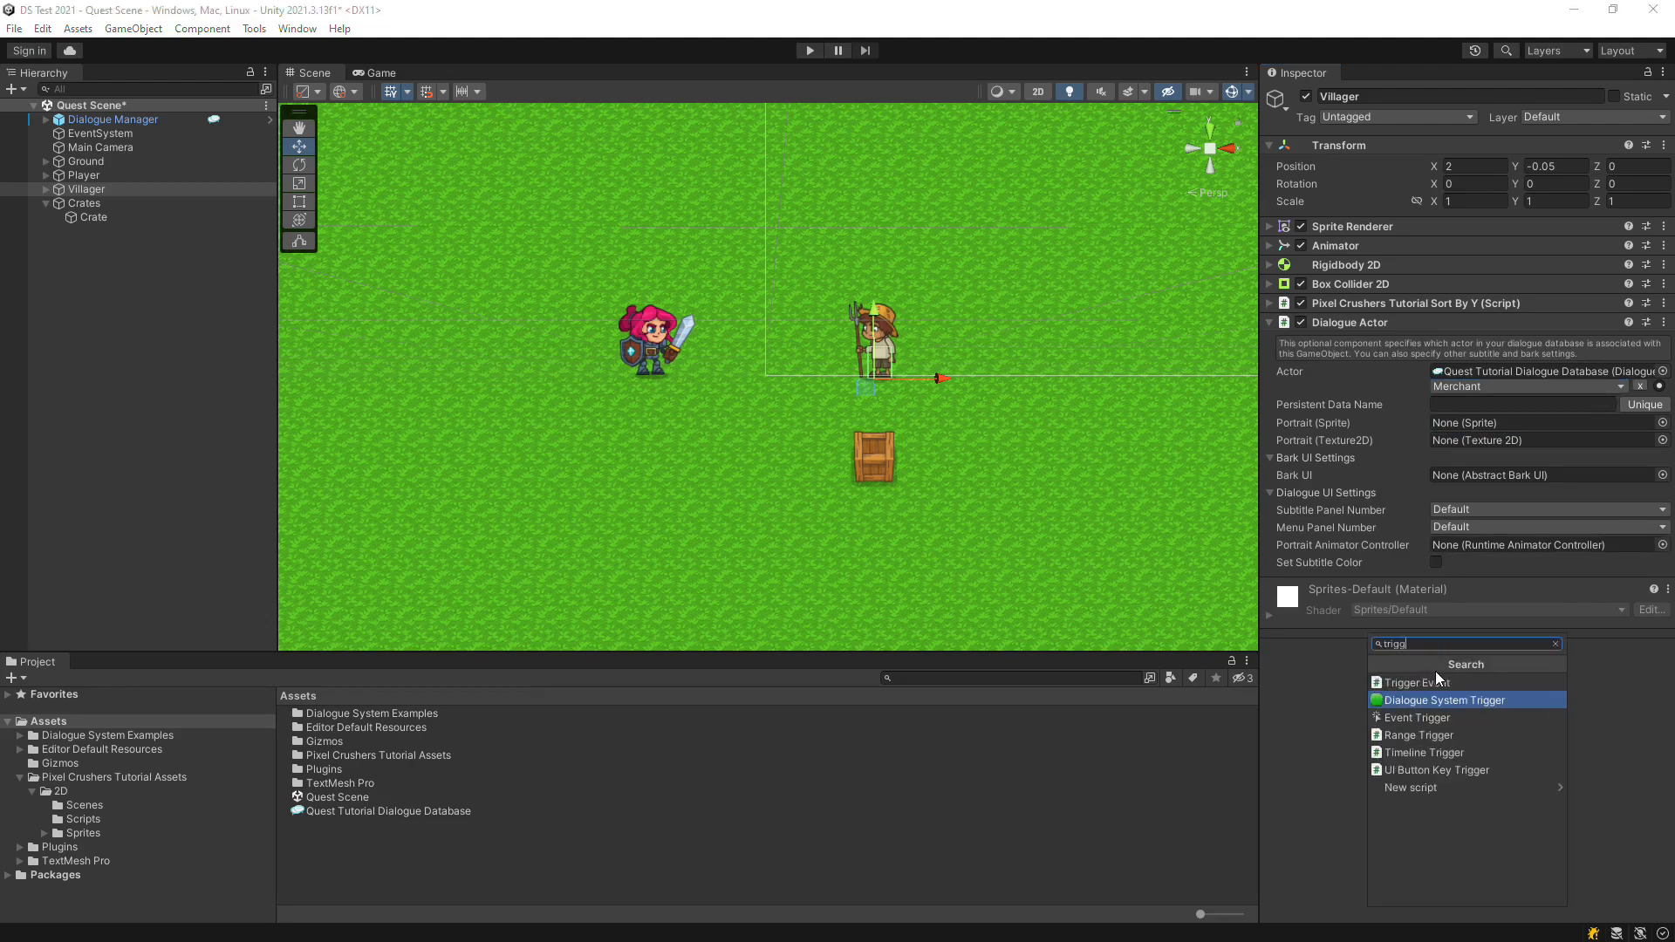
{"action": "key", "text": "Return"}
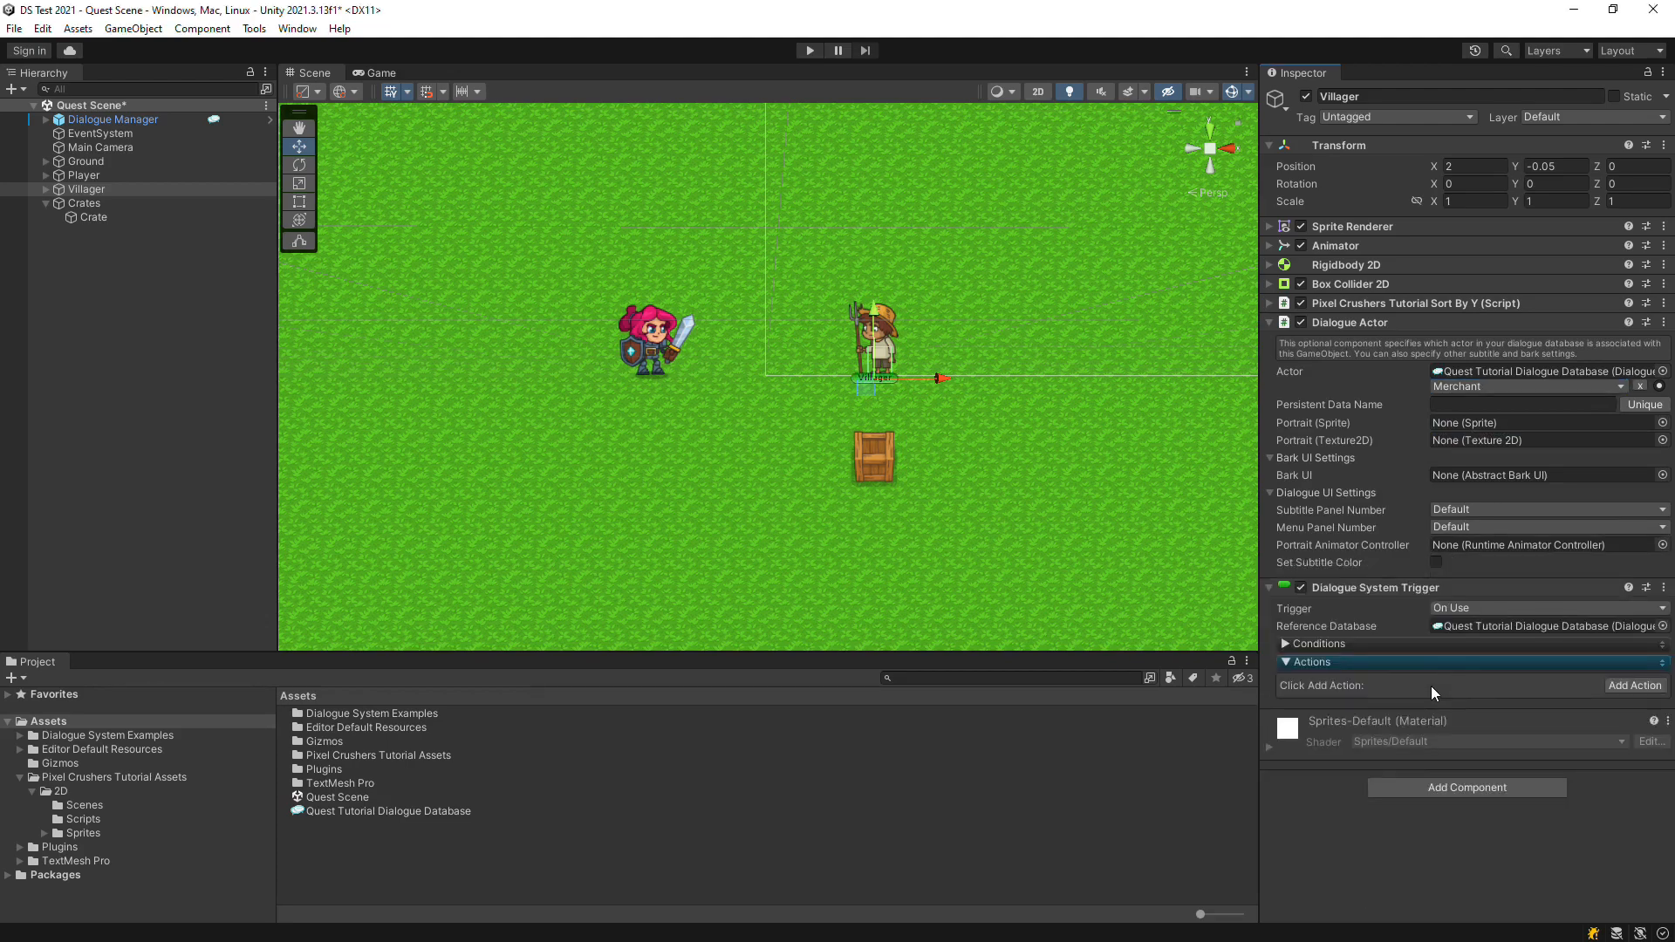
{"action": "left_click", "coordinate": [1616, 684]}
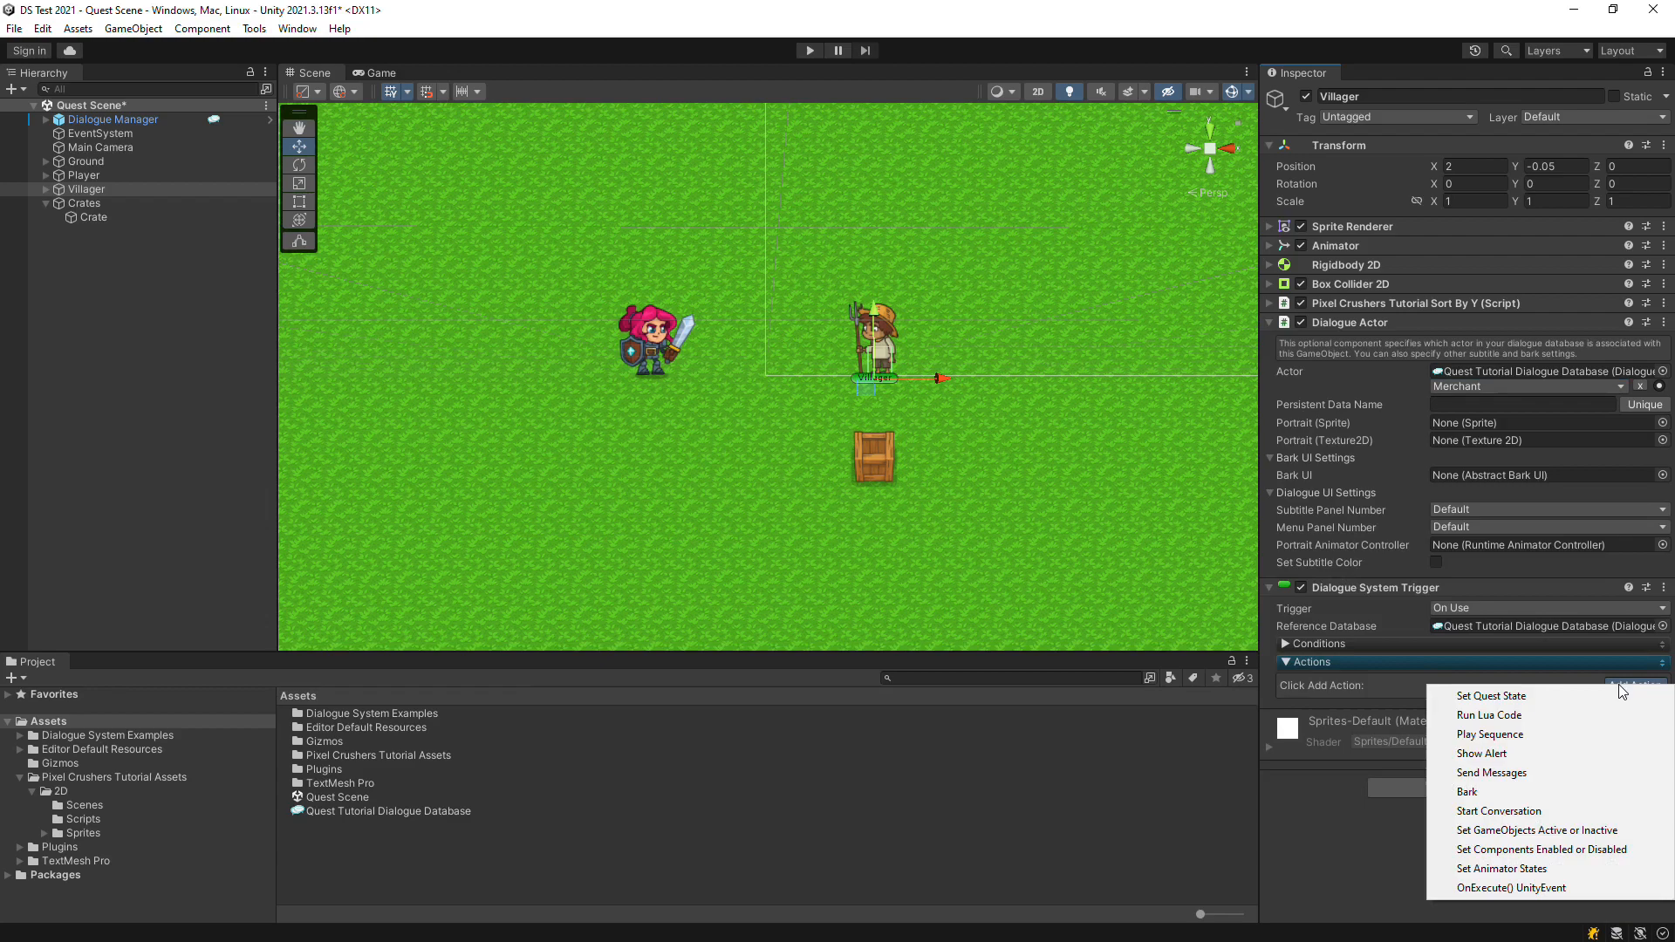
{"action": "left_click", "coordinate": [1544, 809]}
{"action": "left_click", "coordinate": [1500, 729]}
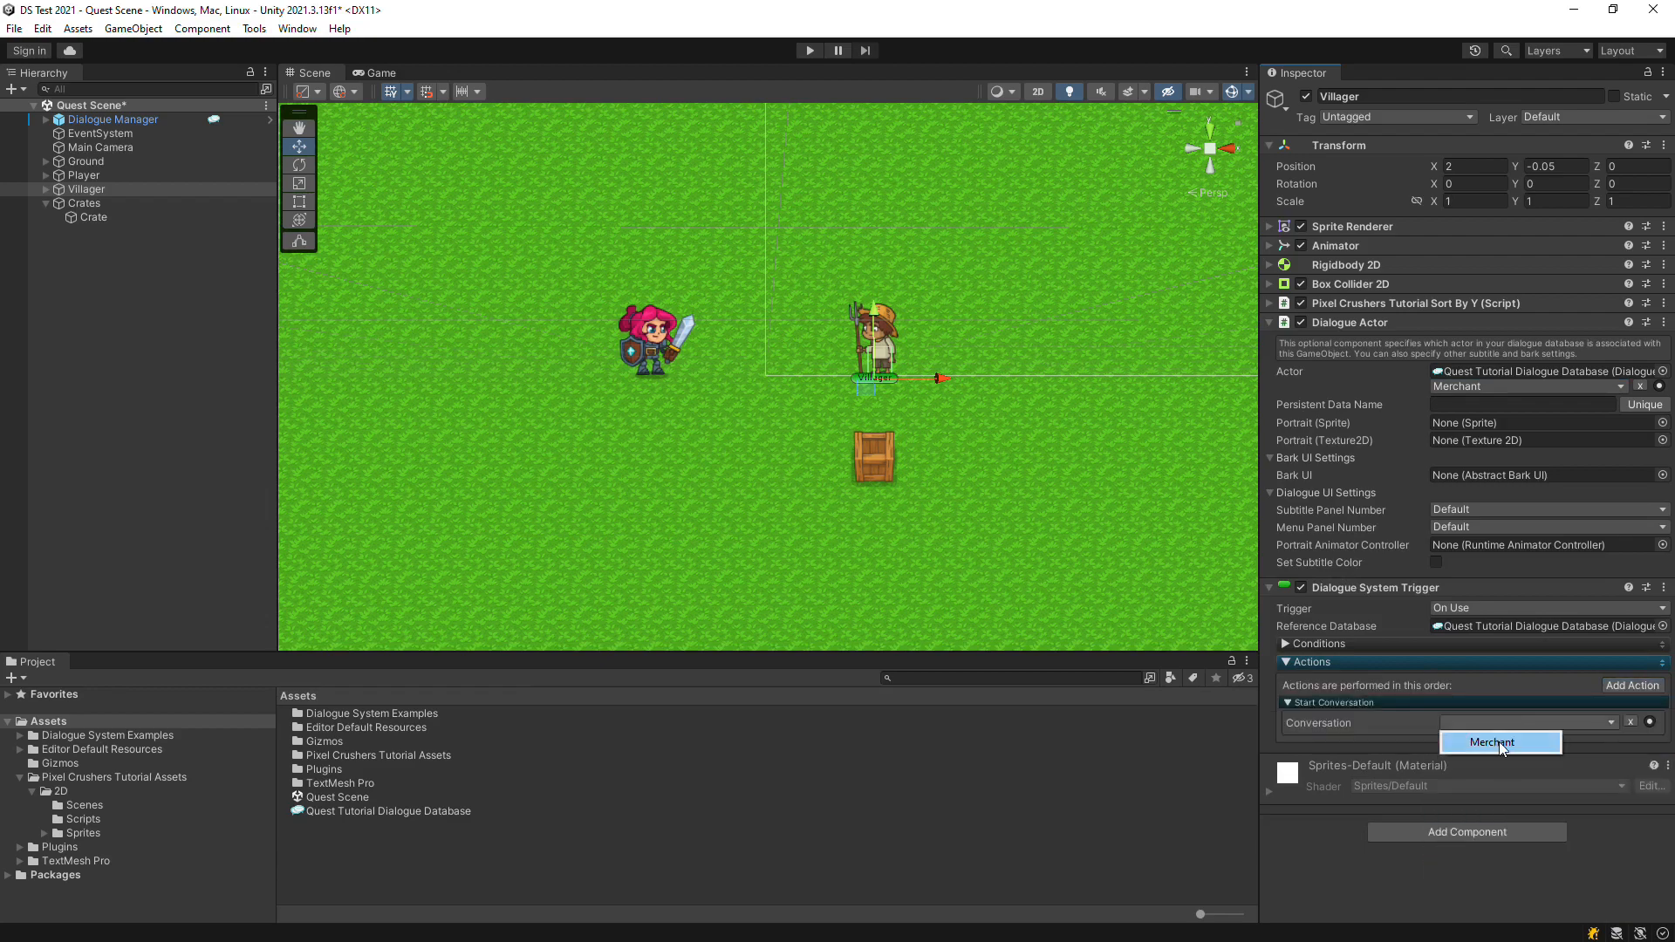
{"action": "left_click", "coordinate": [1509, 741]}
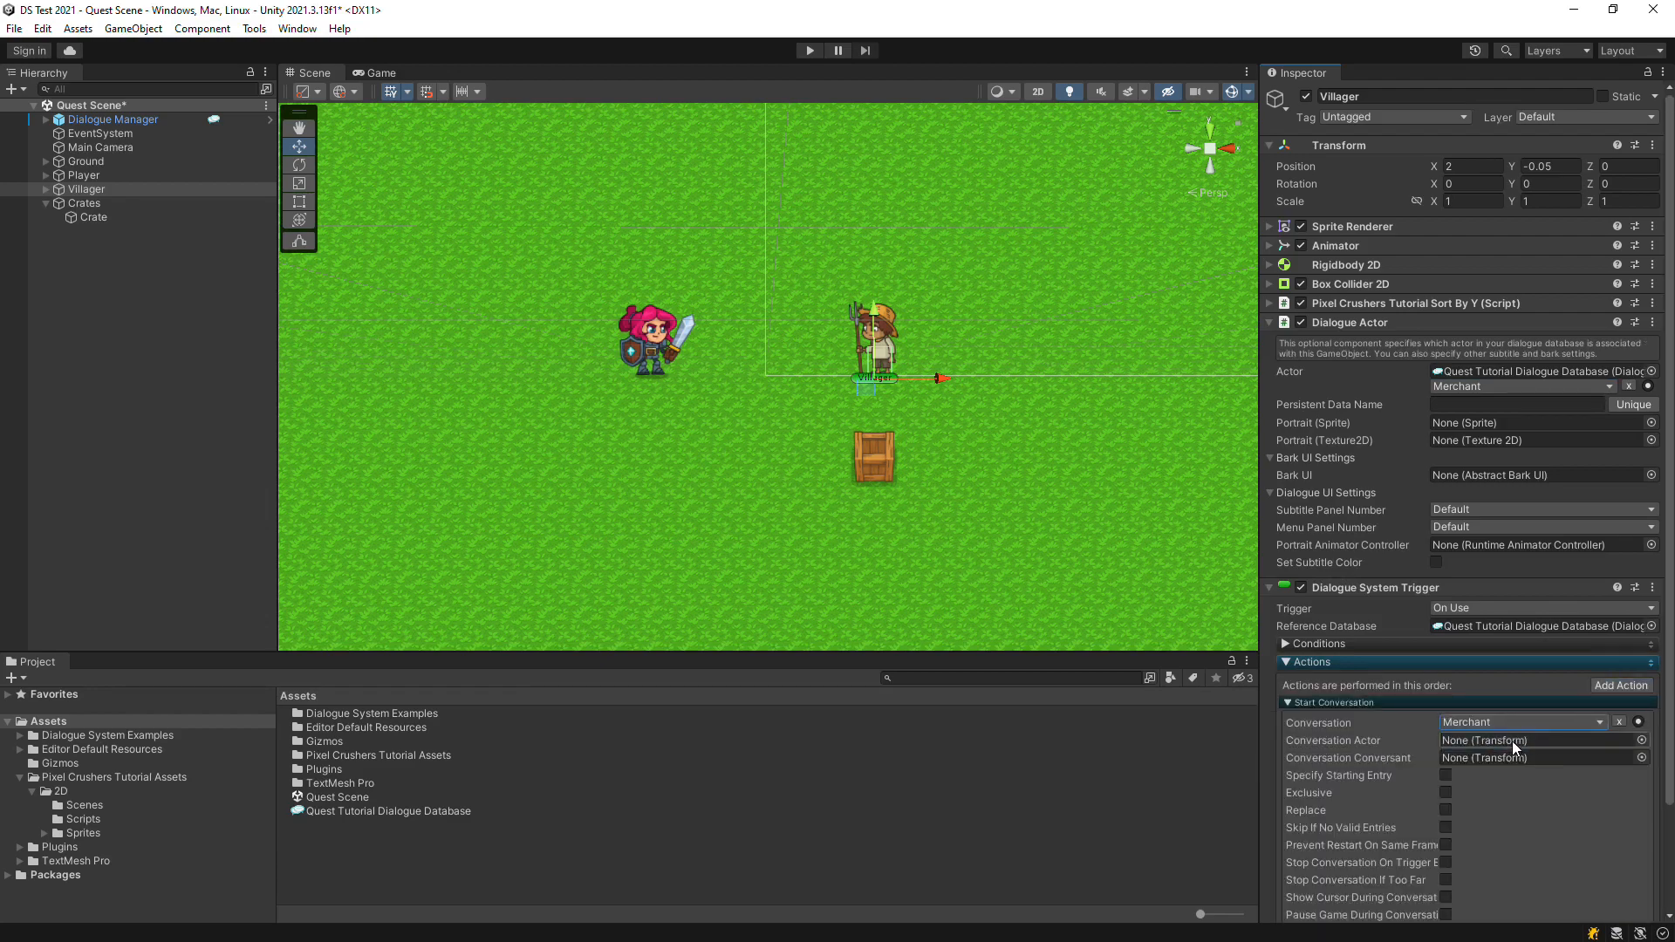
Add Usable and Dialogue System Trigger components to the Crate object
{"action": "left_click", "coordinate": [95, 221]}
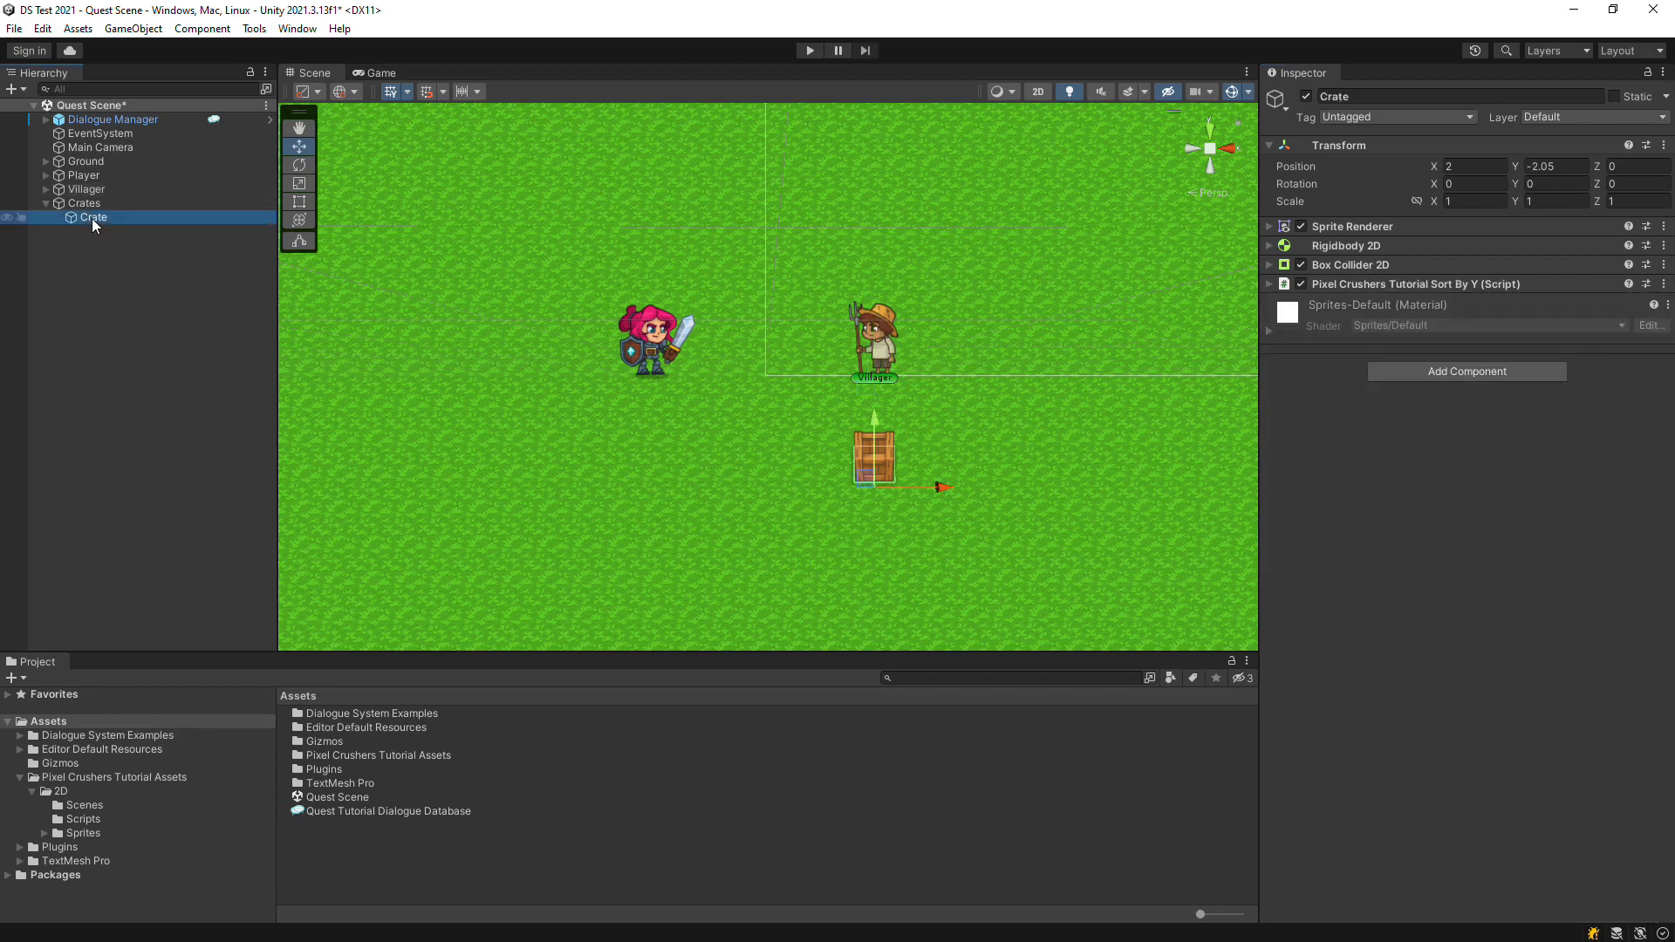
{"action": "left_click", "coordinate": [1441, 371]}
{"action": "type", "text": "usa"}
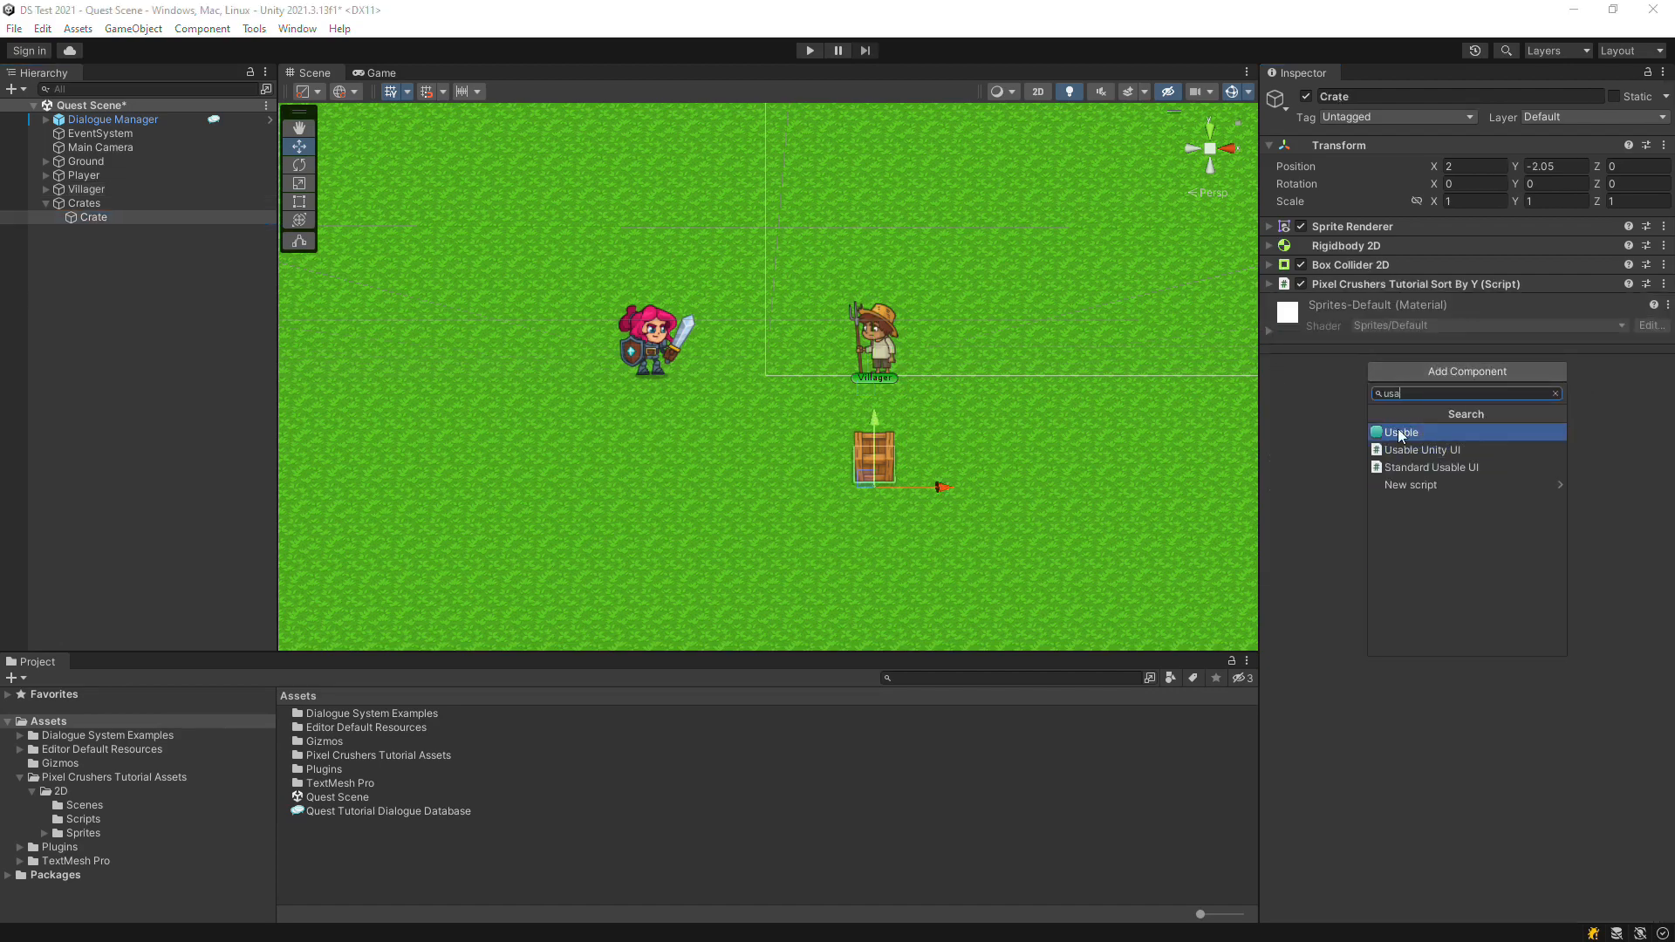
{"action": "left_click", "coordinate": [1403, 431]}
{"action": "left_click", "coordinate": [1411, 388]}
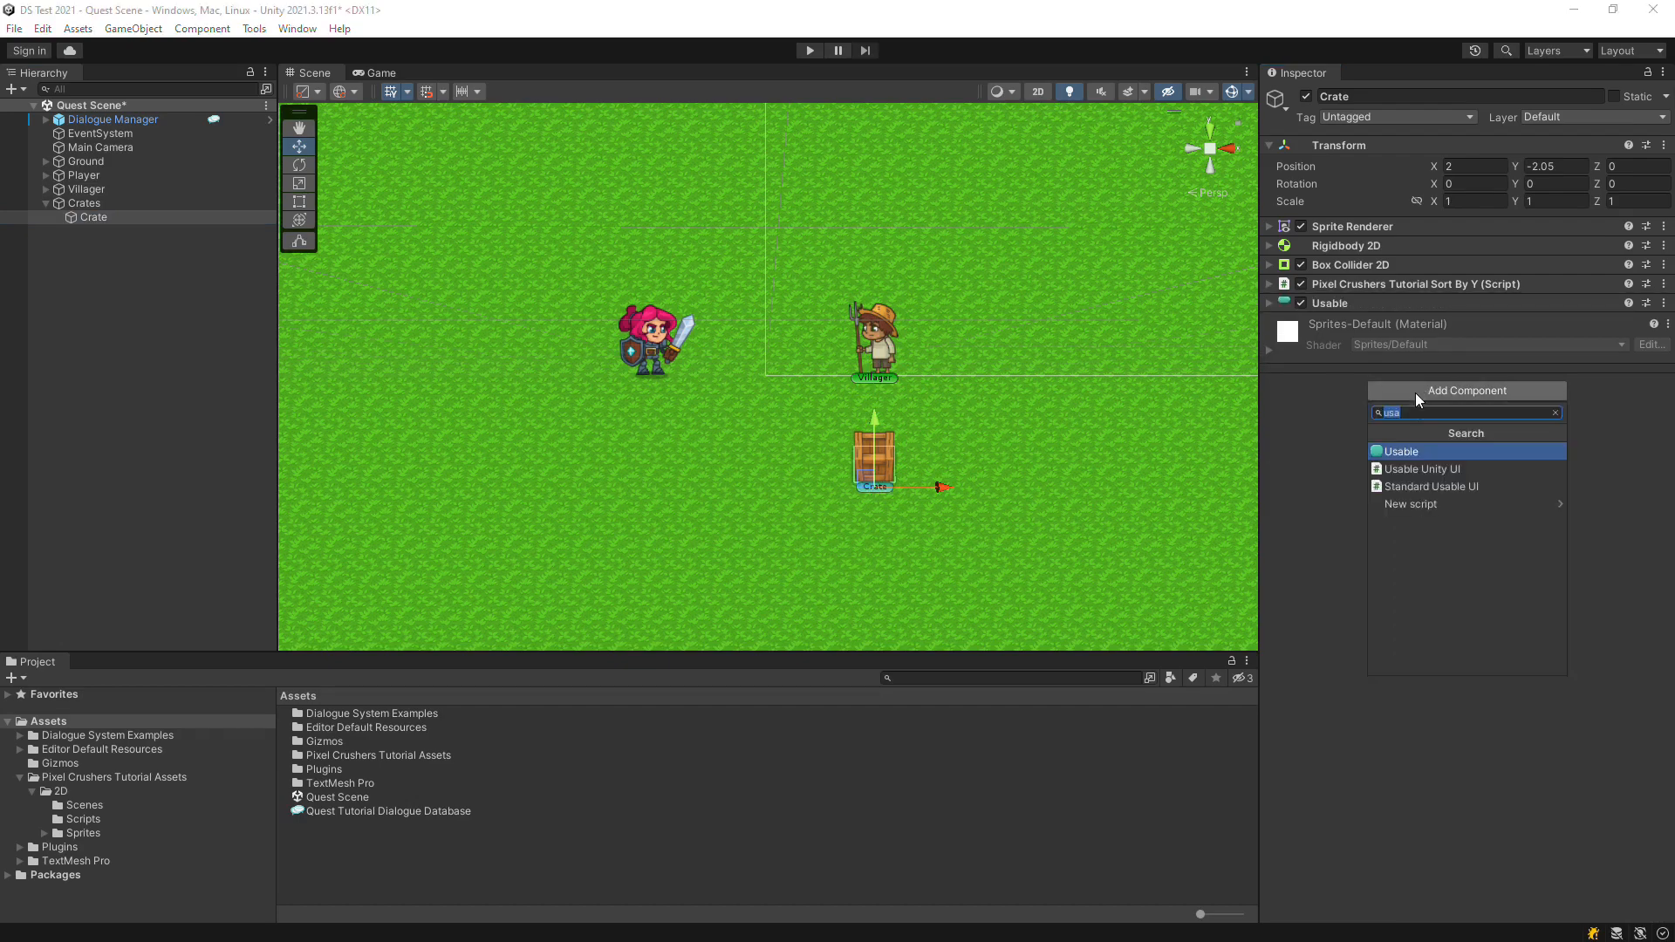
{"action": "type", "text": "trig"}
{"action": "key", "text": "Down"}
{"action": "key", "text": "Return"}
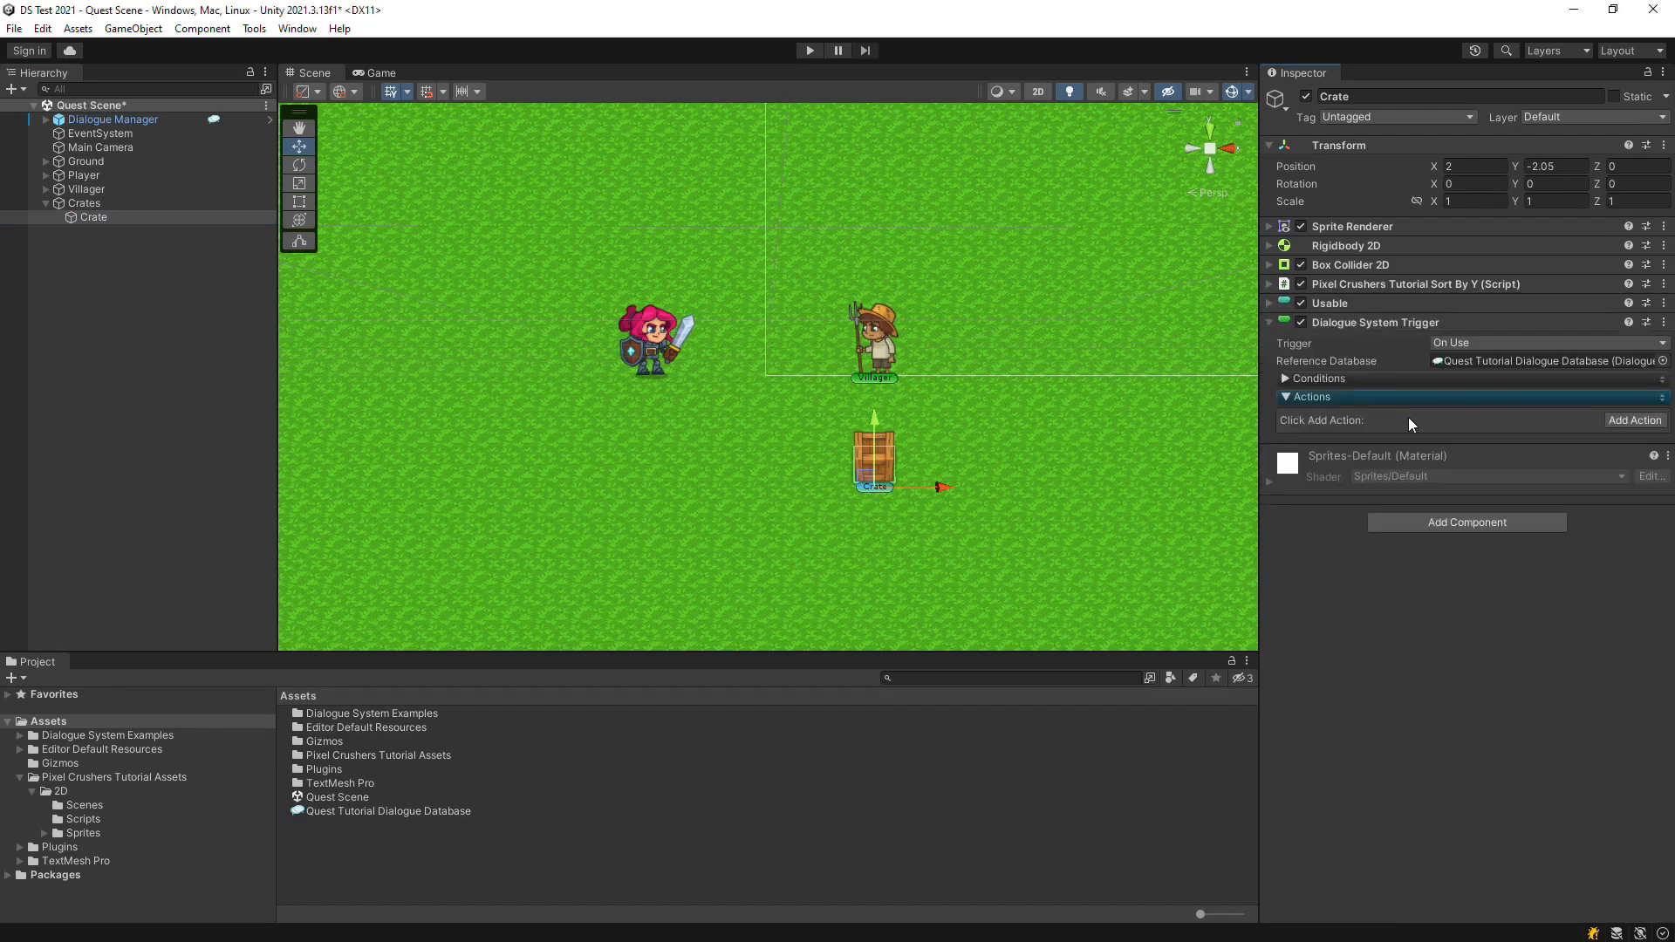
Add a Run Lua Code action to the Crate's trigger that adds 1 to the variable Crates.NumCollected
{"action": "left_click", "coordinate": [1634, 422]}
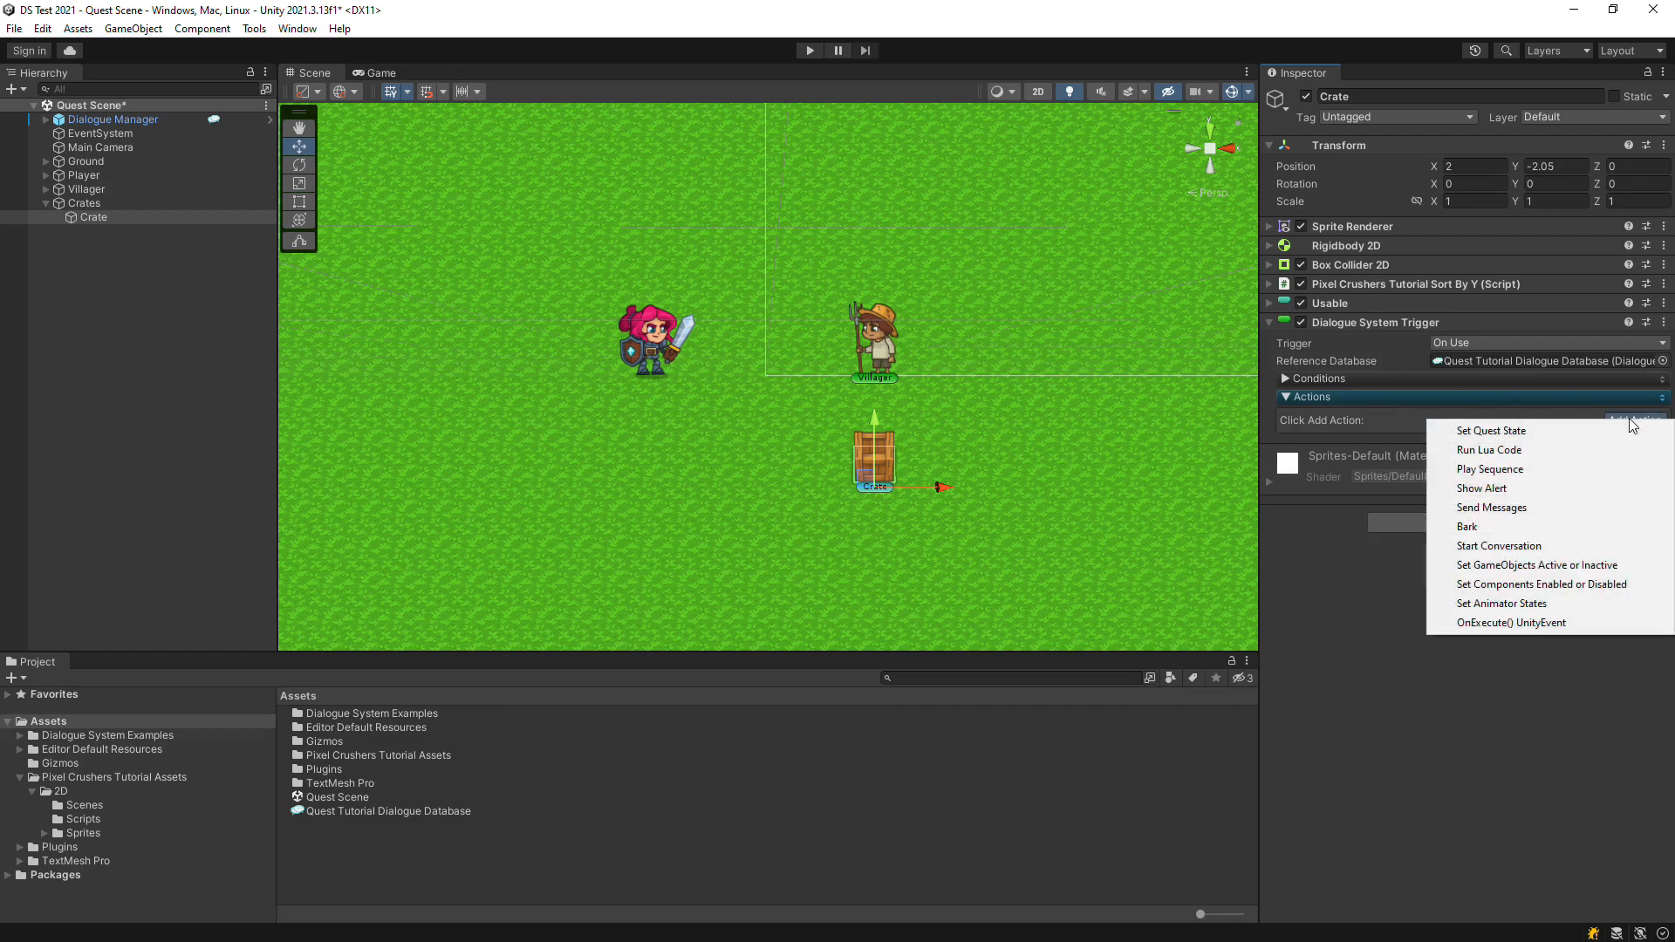
{"action": "left_click", "coordinate": [1540, 450]}
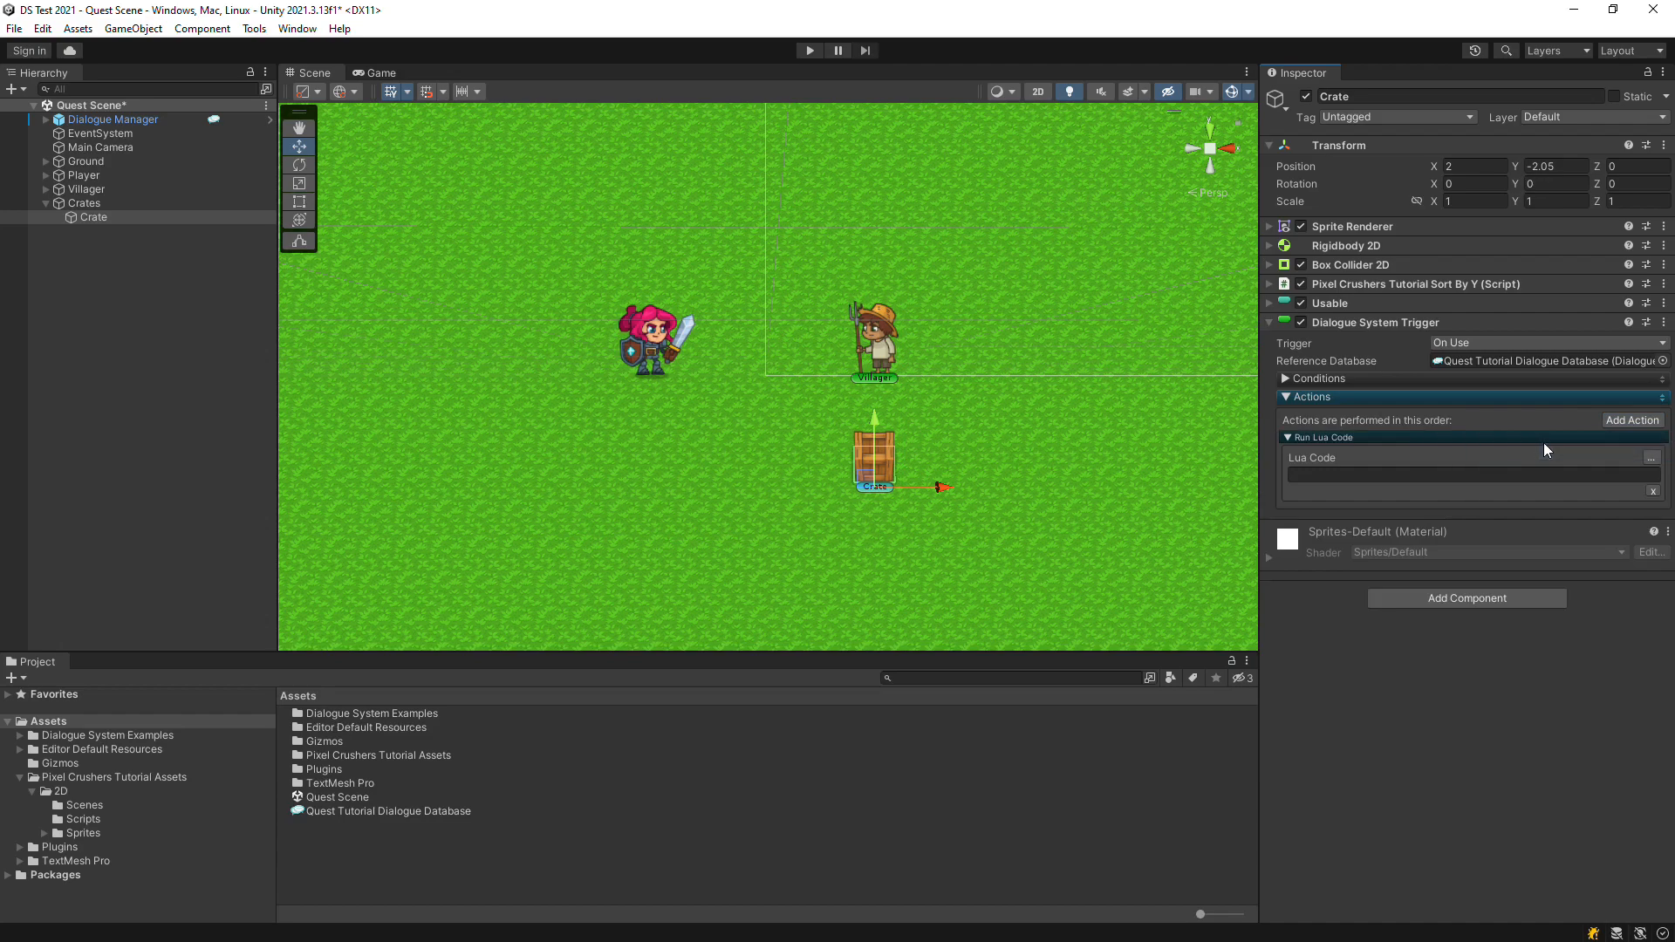
{"action": "left_click", "coordinate": [1652, 458]}
{"action": "left_click", "coordinate": [1301, 475]}
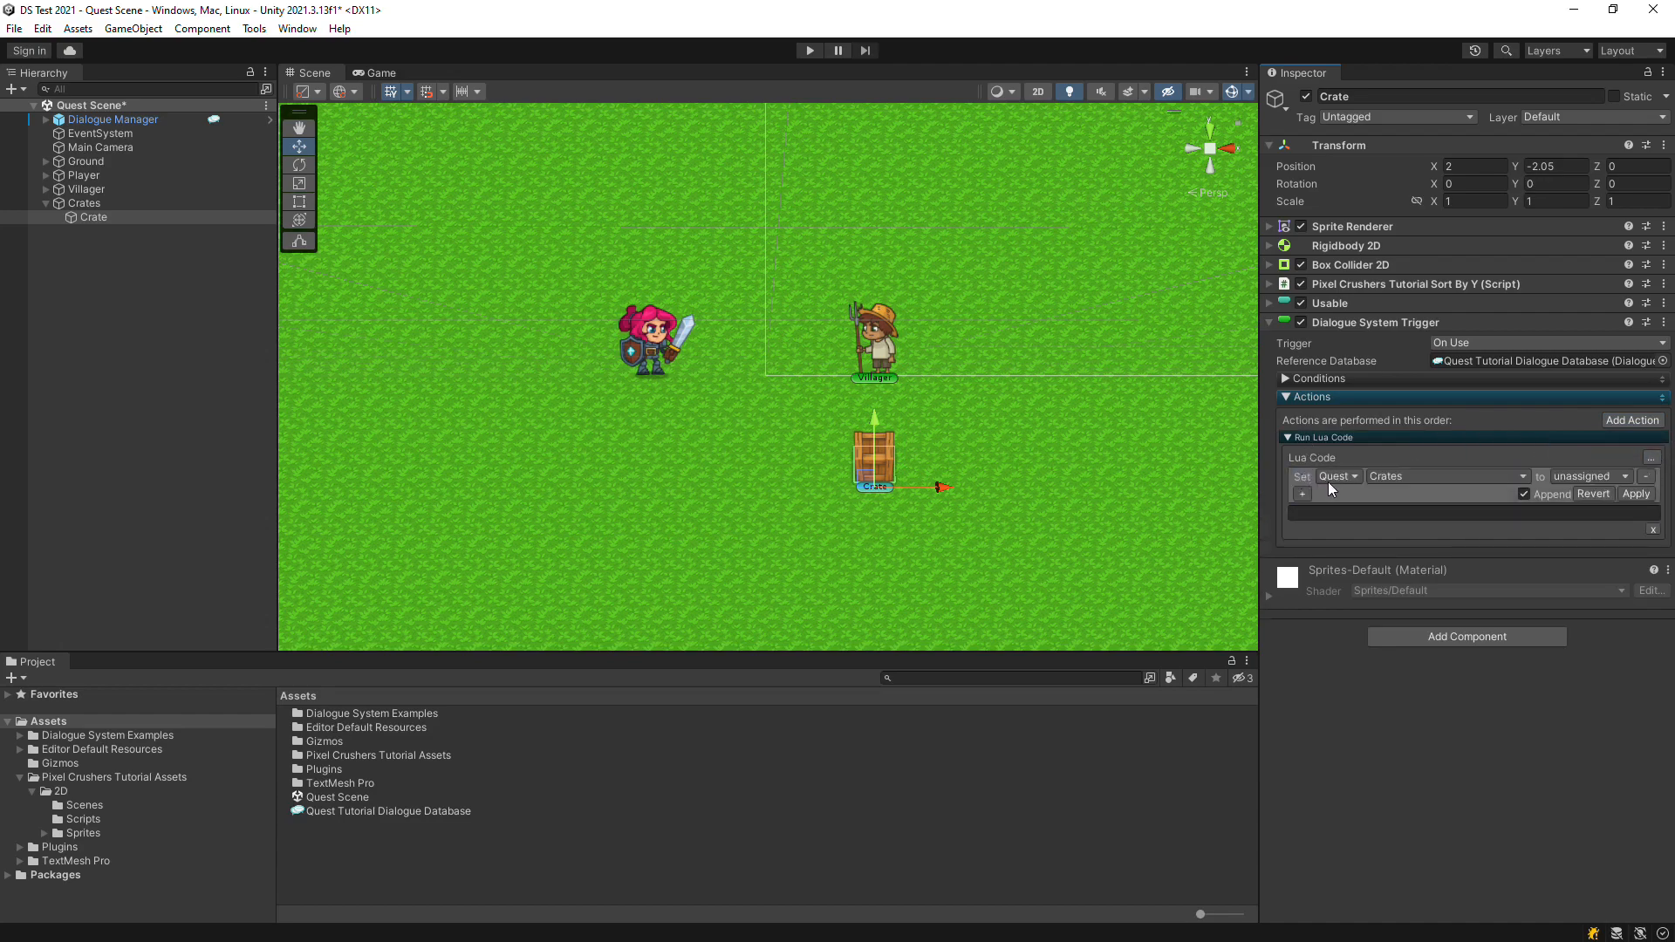
{"action": "left_click", "coordinate": [1332, 476]}
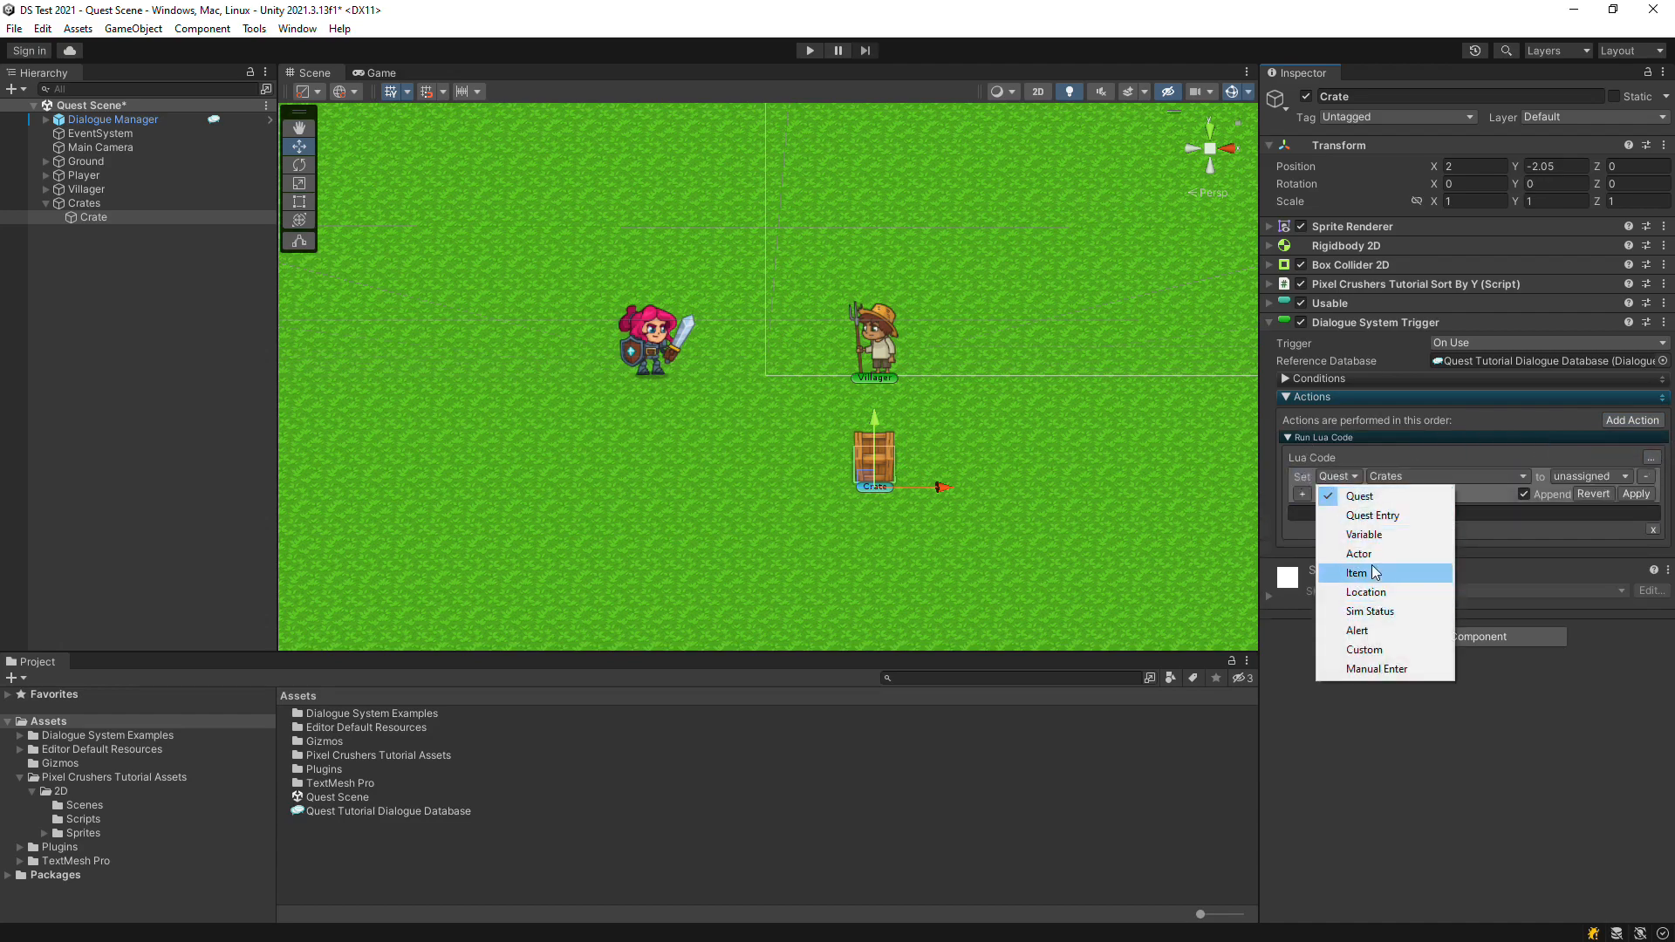
{"action": "left_click", "coordinate": [1364, 534]}
{"action": "left_click", "coordinate": [1504, 476]}
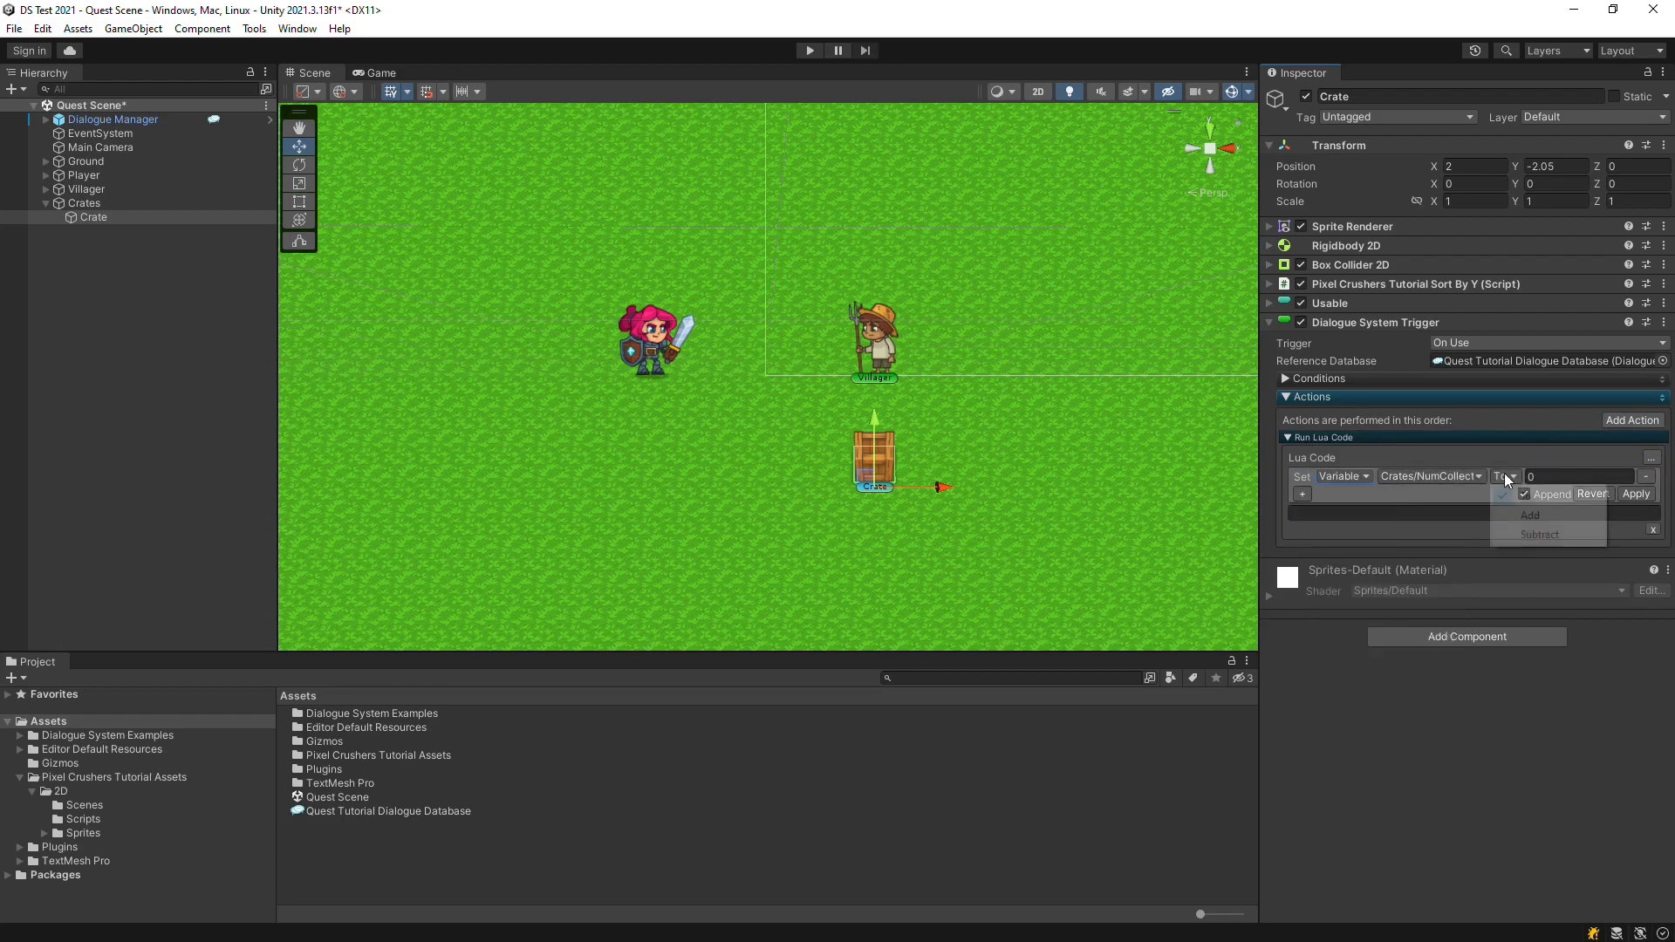
{"action": "left_click", "coordinate": [1529, 515]}
{"action": "left_click", "coordinate": [1563, 477]}
{"action": "type", "text": "1"}
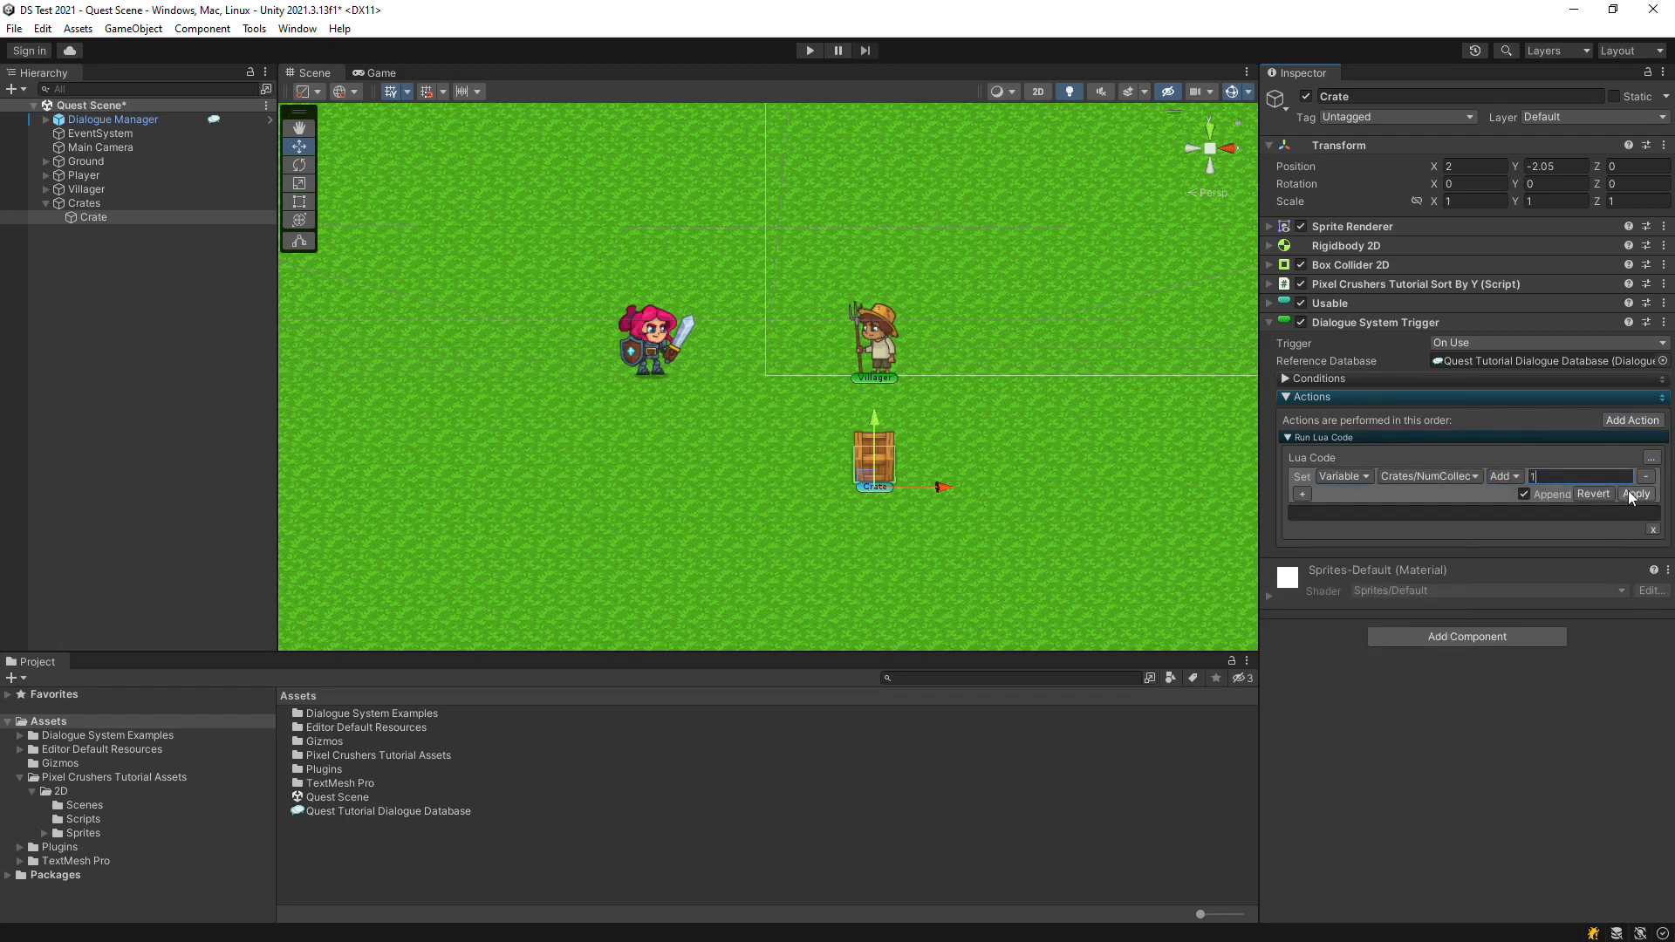
{"action": "left_click", "coordinate": [1633, 494]}
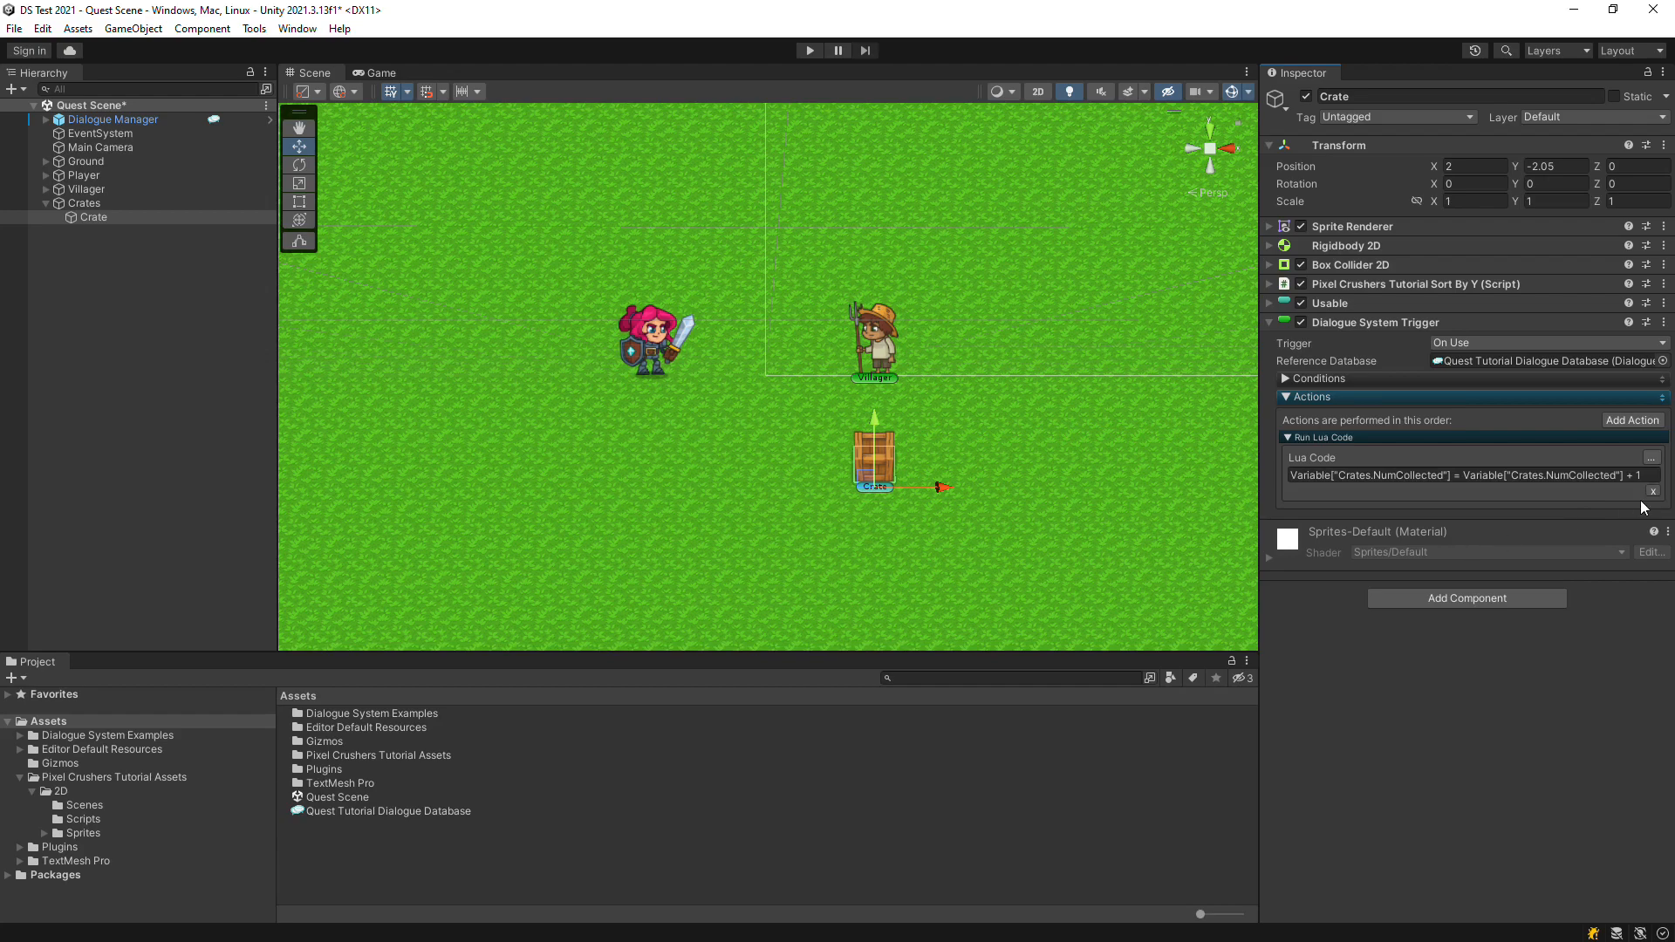
Add an OnExecute() UnityEvent action to the Crate's trigger that calls GameObject.SetActive on the Crate with the value unchecked
{"action": "left_click", "coordinate": [1633, 420]}
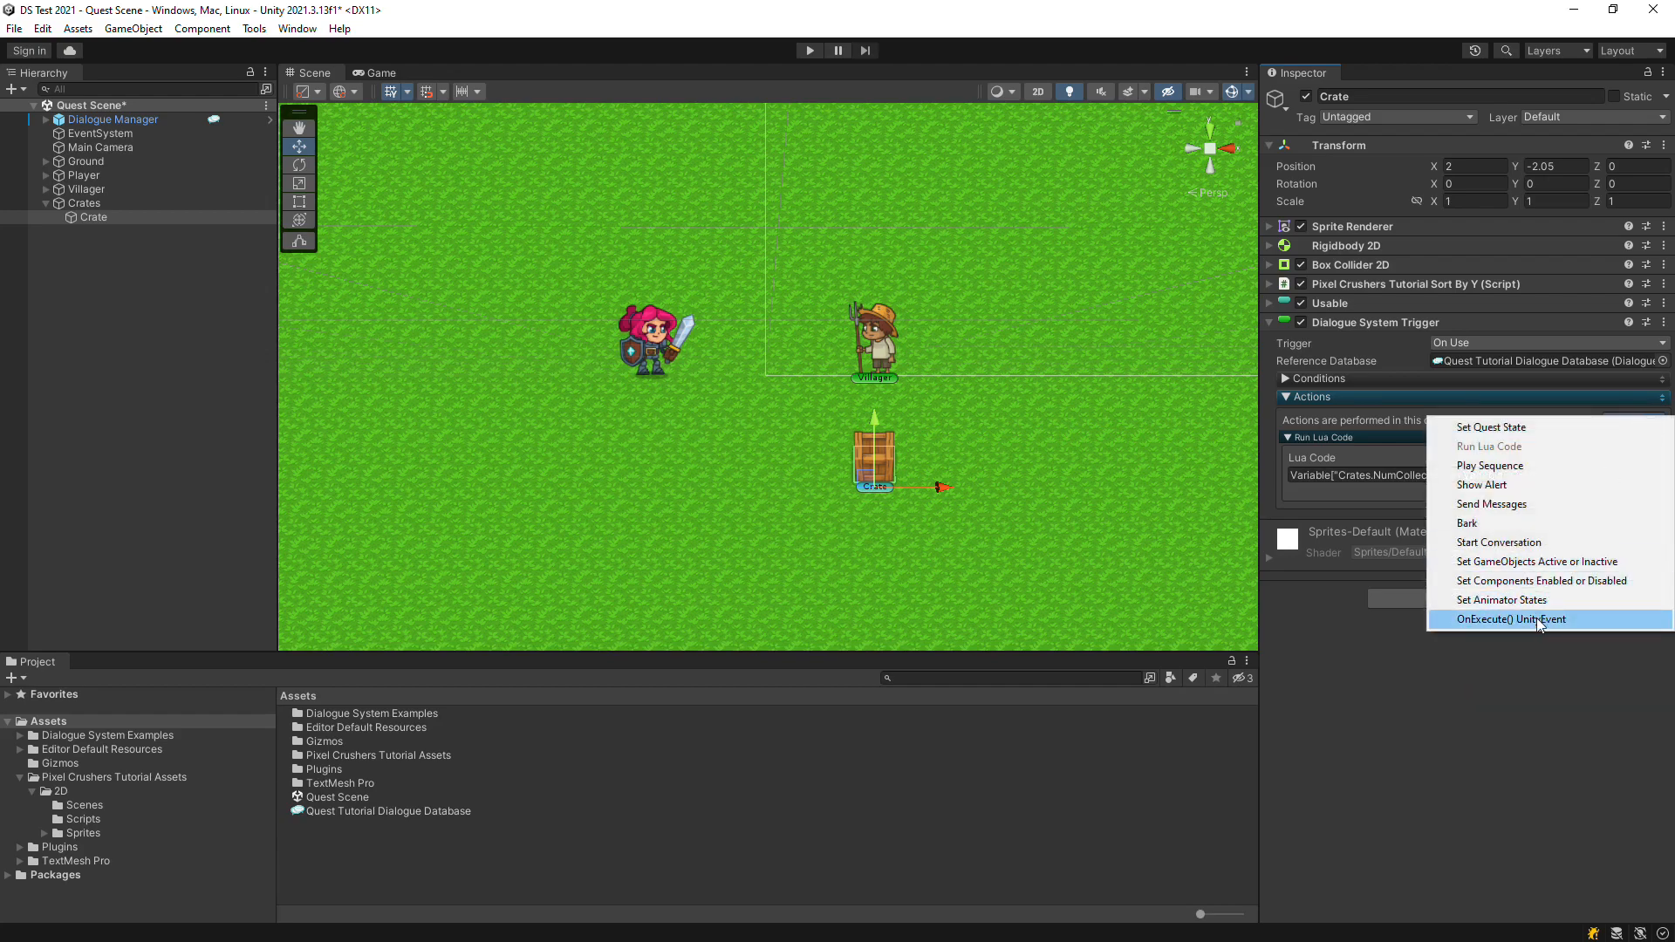
{"action": "left_click", "coordinate": [1537, 617]}
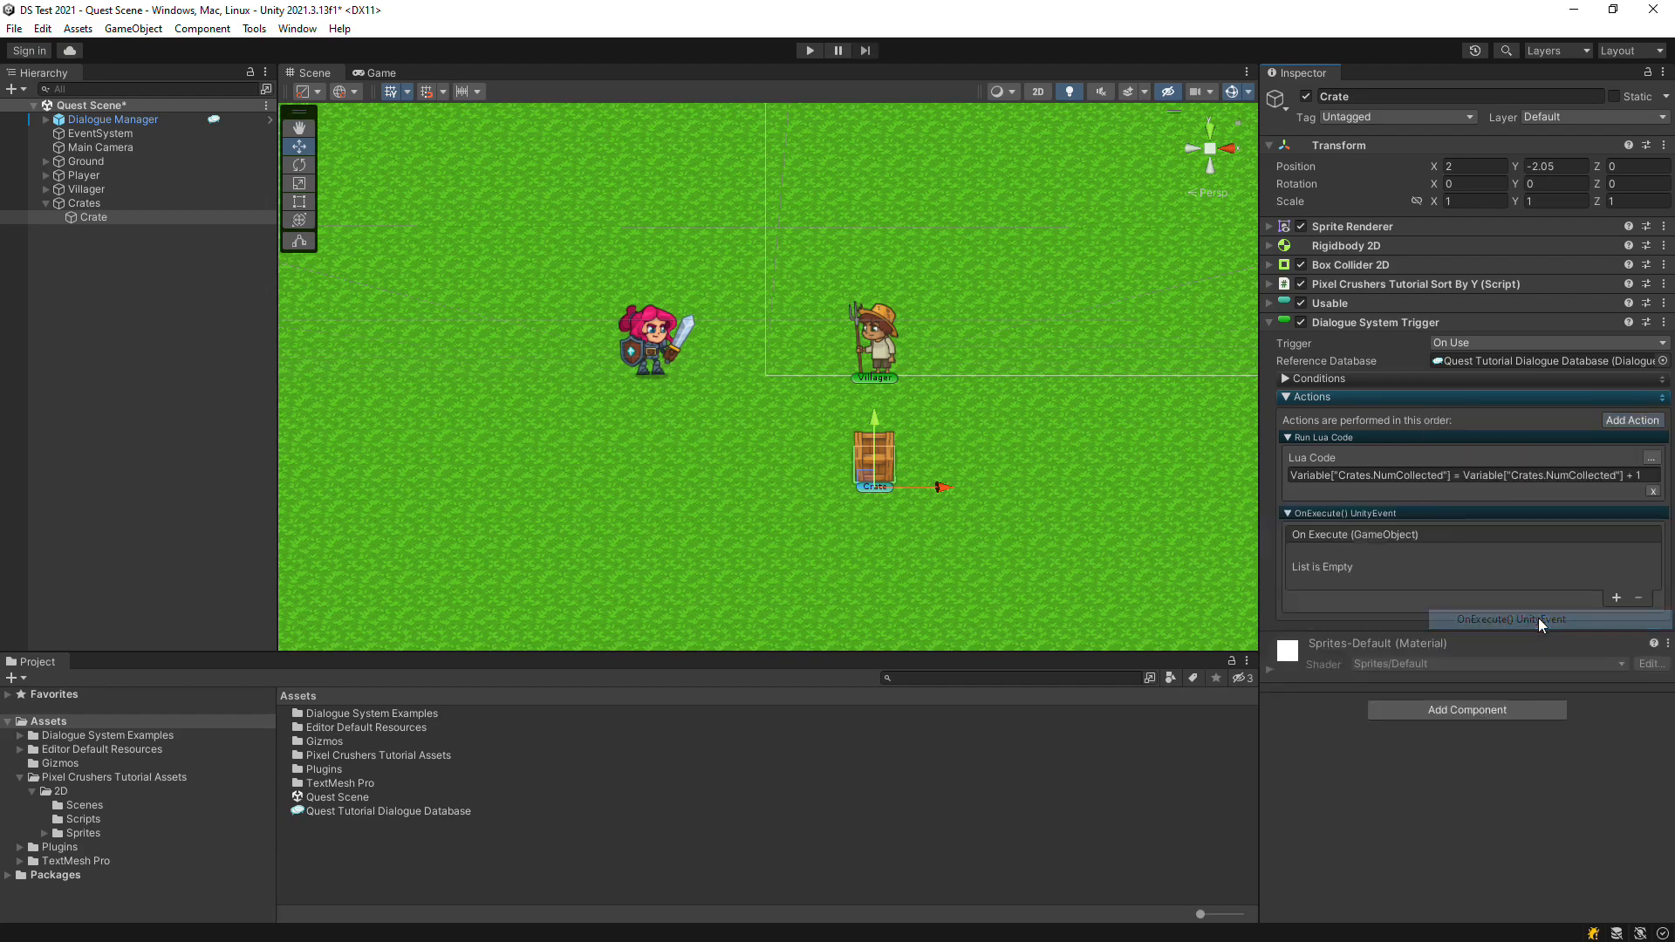
{"action": "left_click", "coordinate": [1616, 598]}
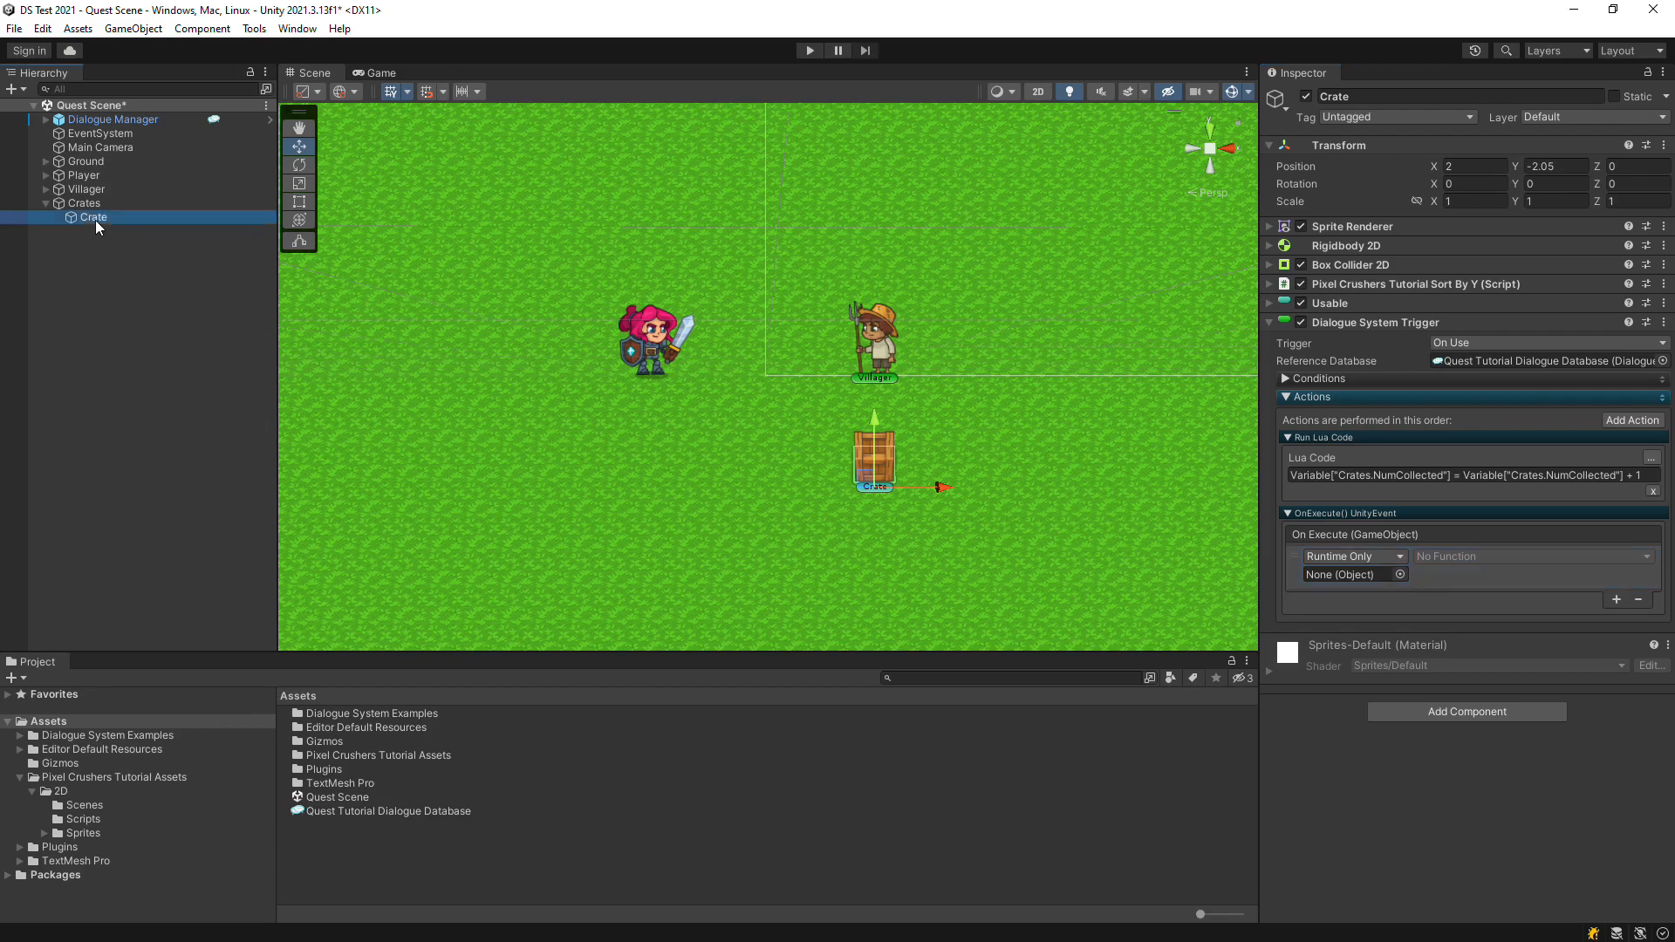
{"action": "left_click_drag", "start_coordinate": [96, 218], "coordinate": [1451, 574]}
{"action": "left_click", "coordinate": [1457, 557]}
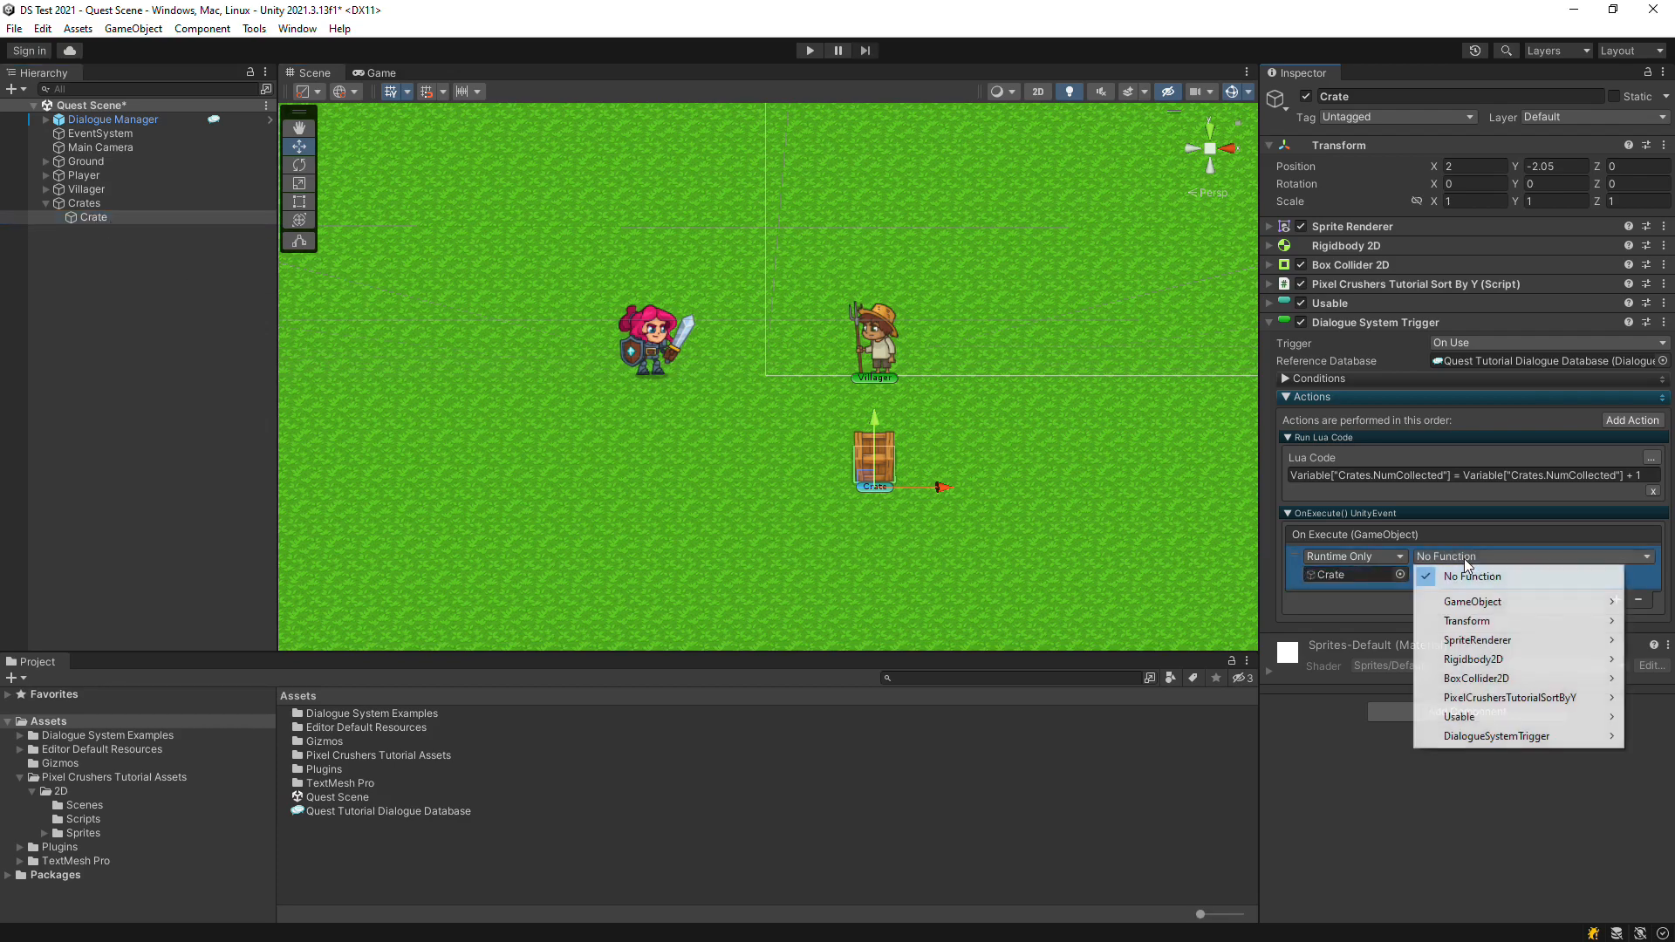
{"action": "mouse_move", "coordinate": [1474, 607]}
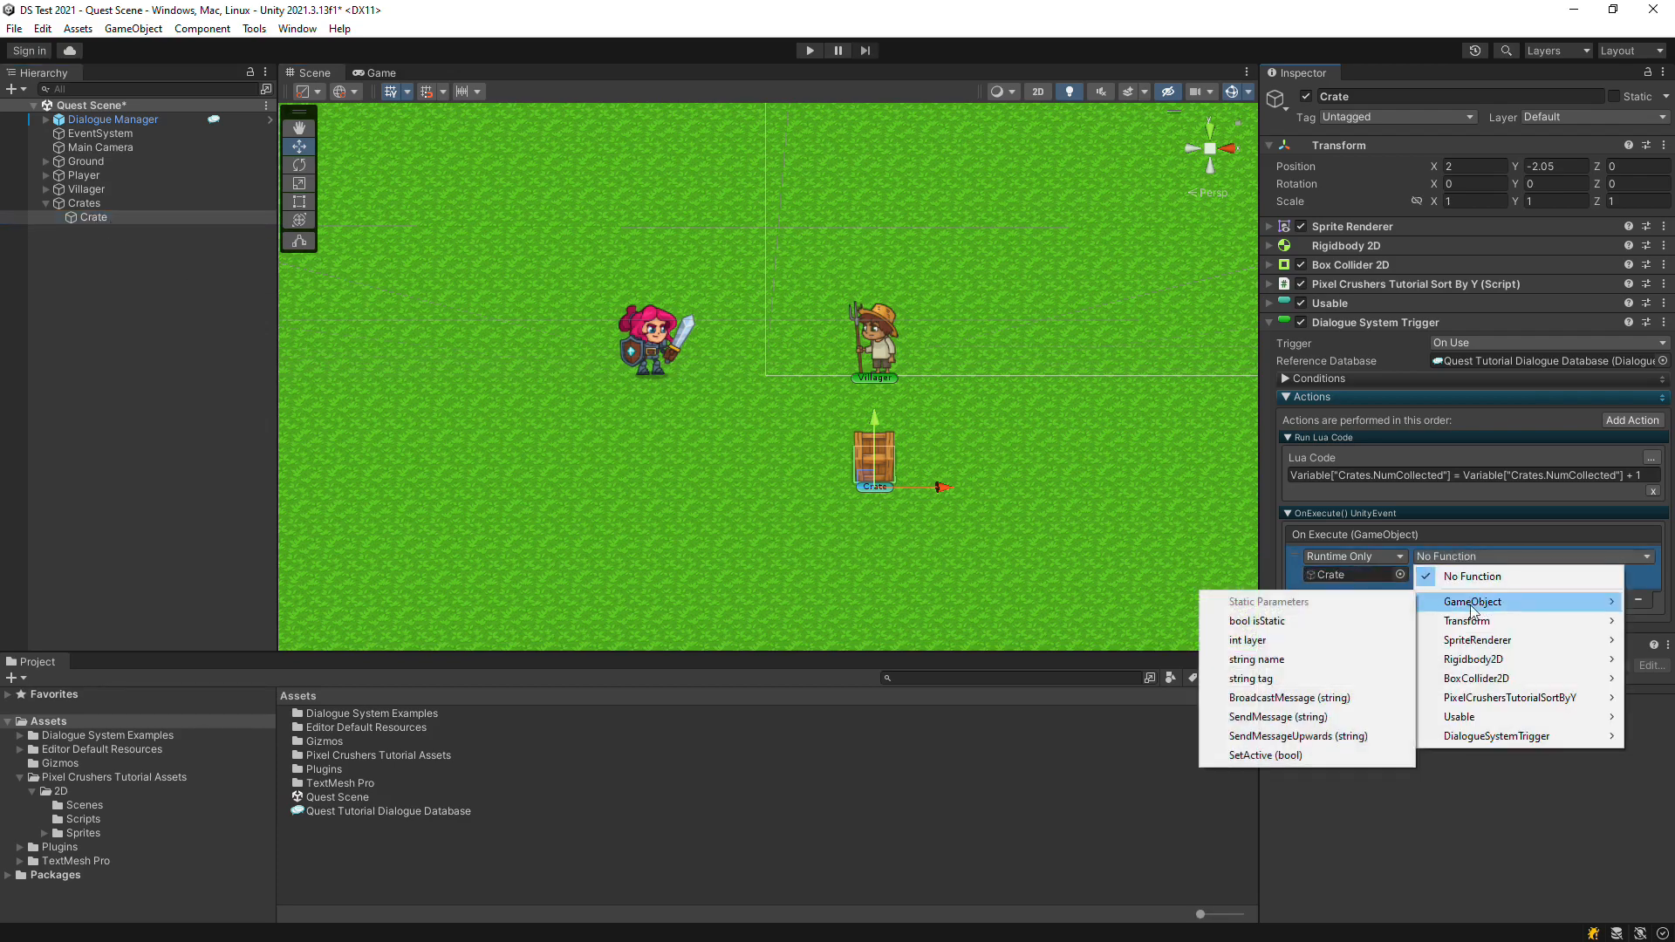
{"action": "left_click", "coordinate": [1279, 761]}
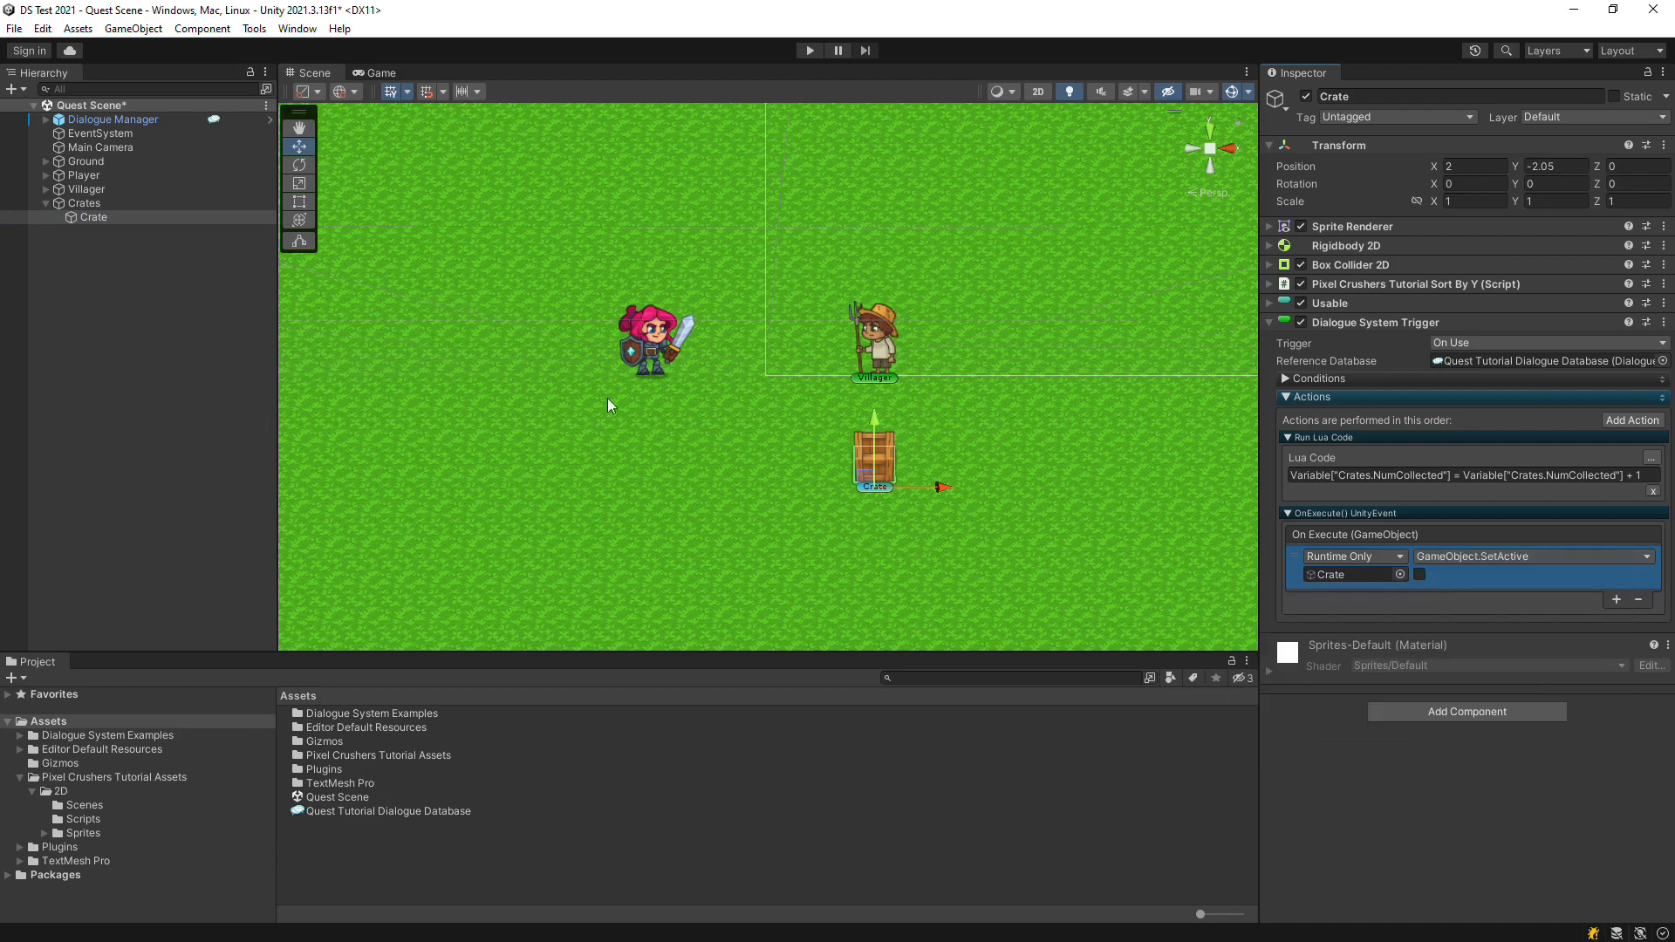
Duplicate the Crate and place the copy at position X -4, Y -4.05
{"action": "left_click", "coordinate": [98, 218]}
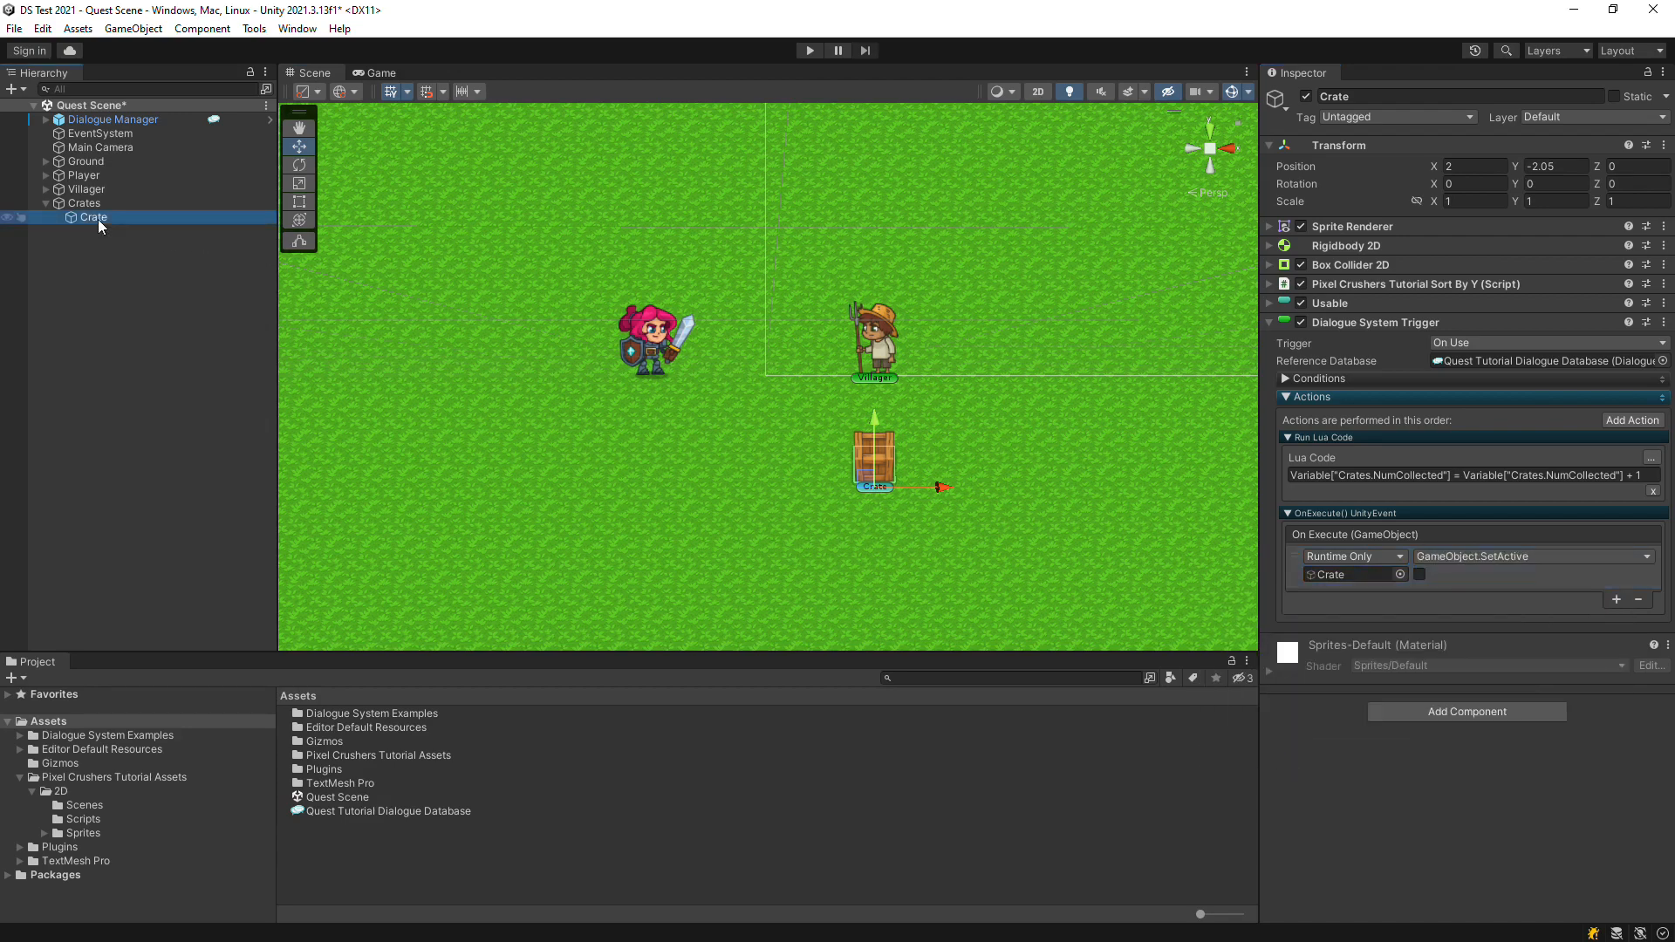
{"action": "key", "text": "ctrl+d"}
{"action": "left_click", "coordinate": [1477, 166]}
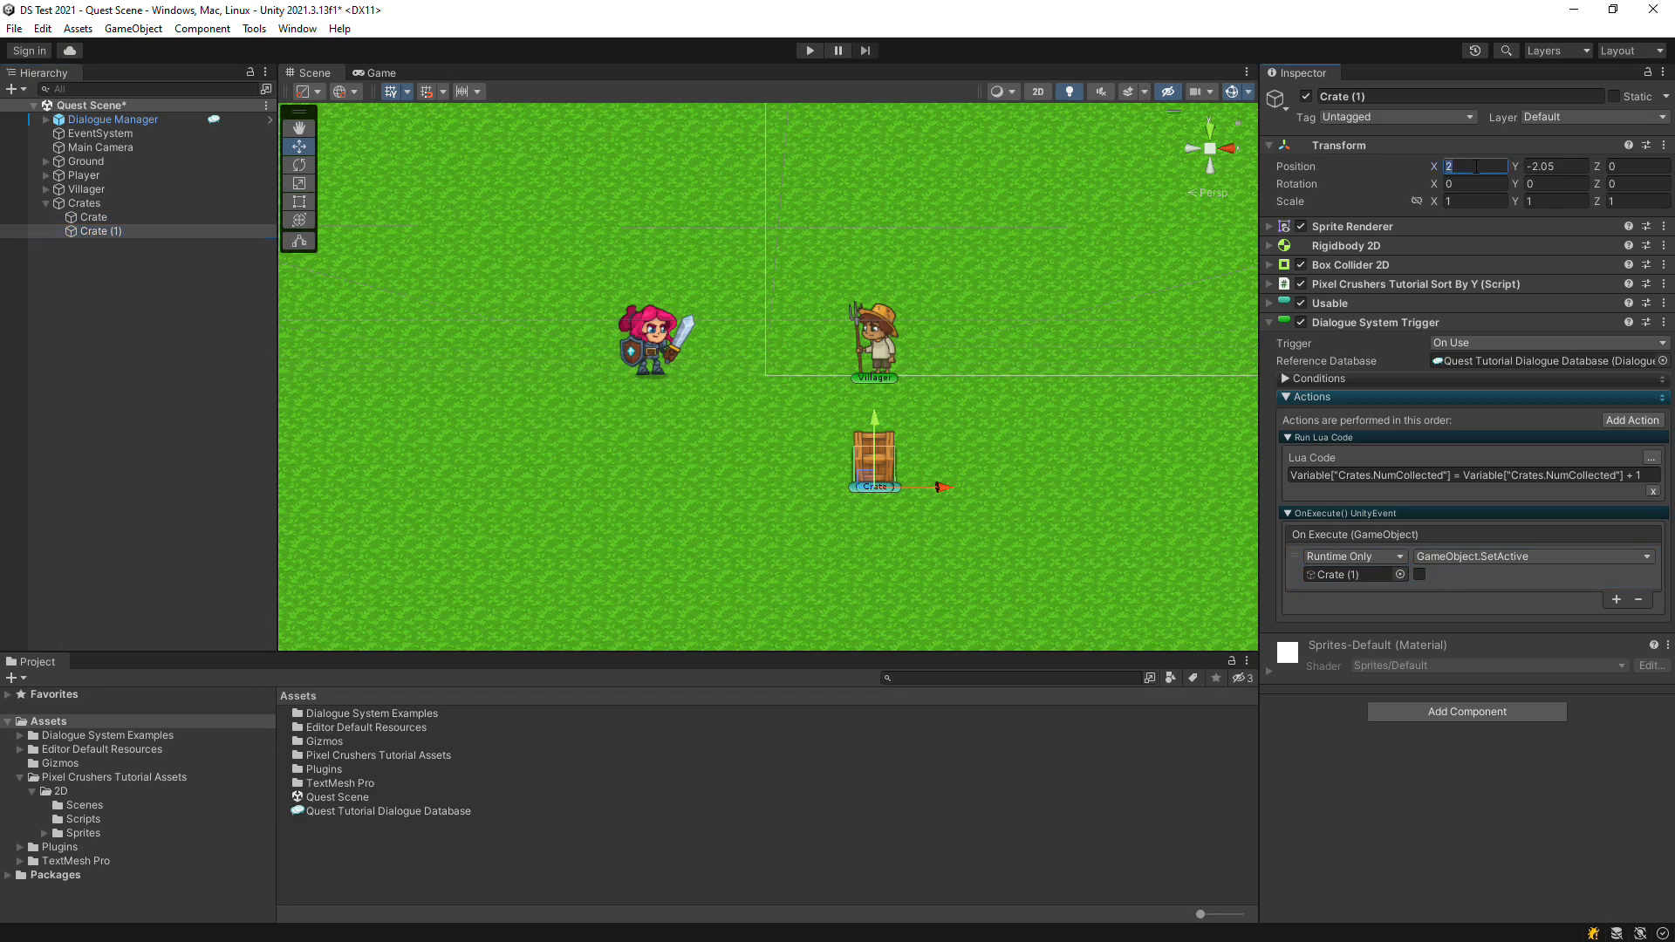
{"action": "type", "text": "-4"}
{"action": "key", "text": "Tab"}
{"action": "type", "text": "-"}
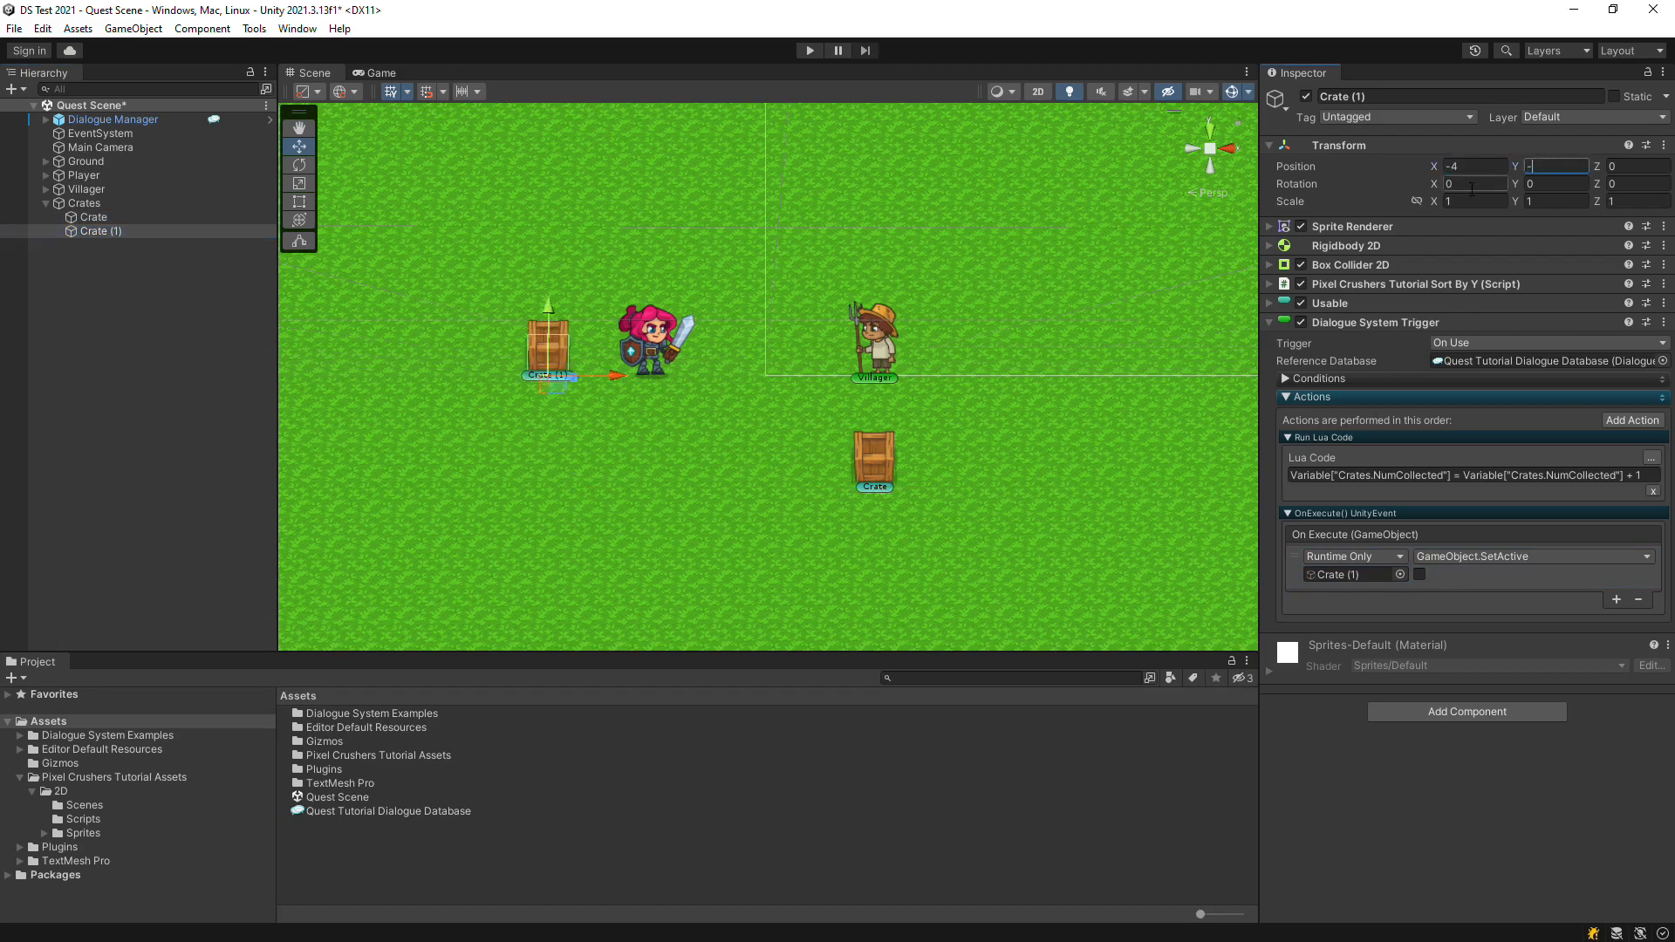
{"action": "type", "text": "4.05"}
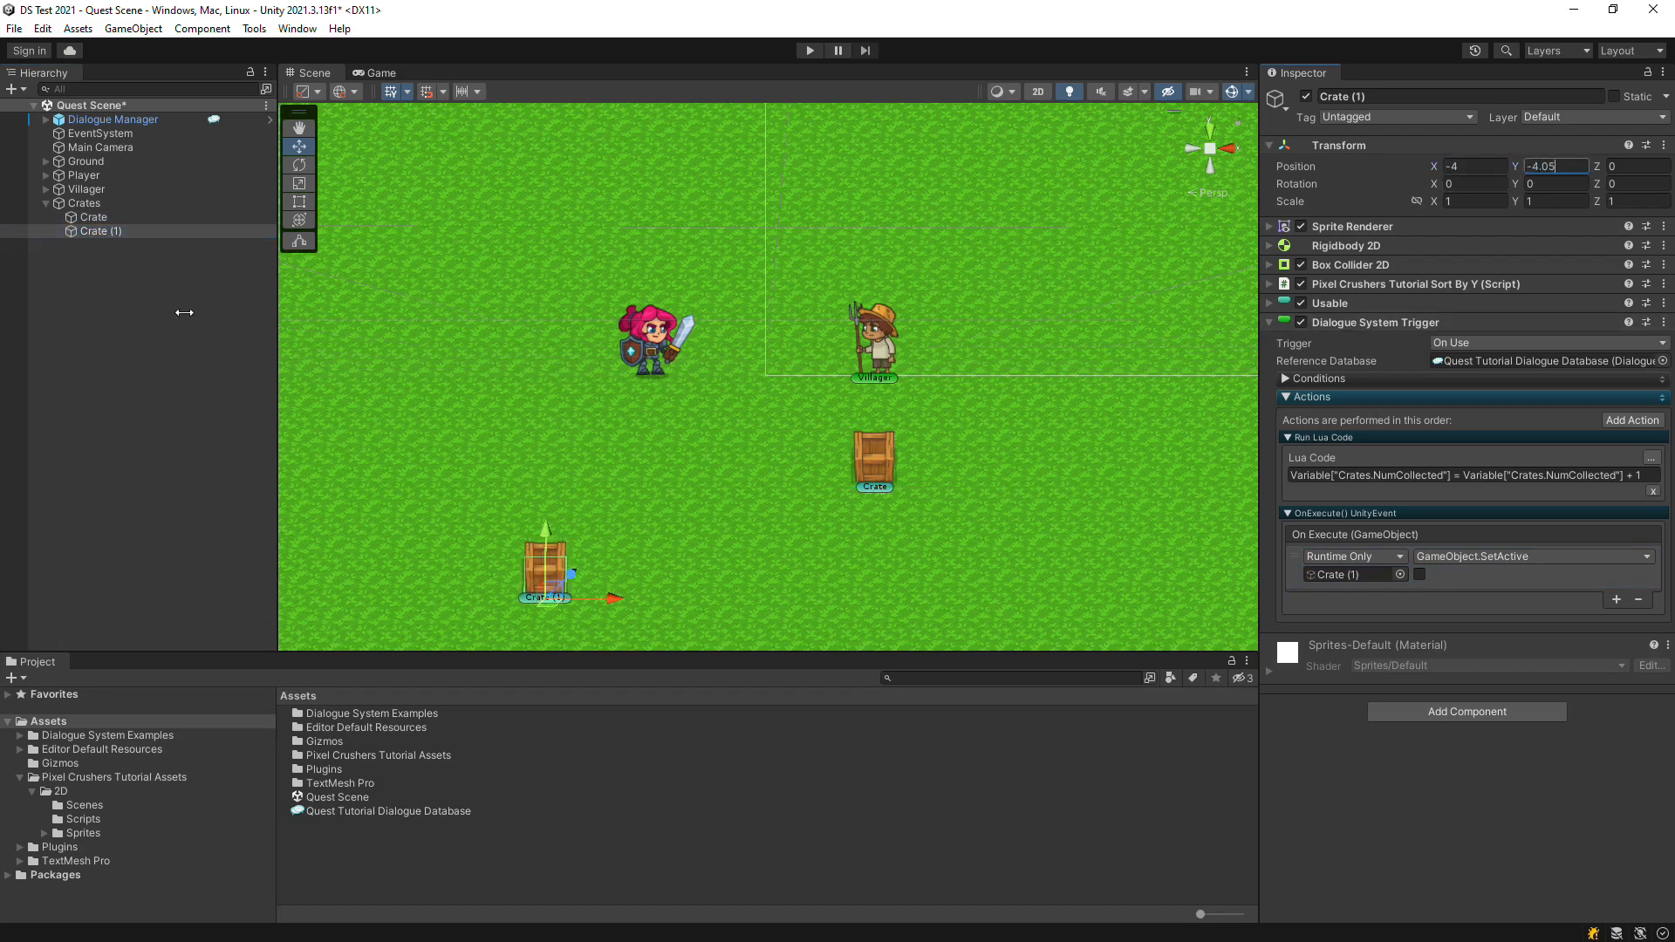
Duplicate Crate (1) and place the new copy at position X 4, Y -5.05
{"action": "left_click", "coordinate": [100, 232]}
{"action": "key", "text": "ctrl+d"}
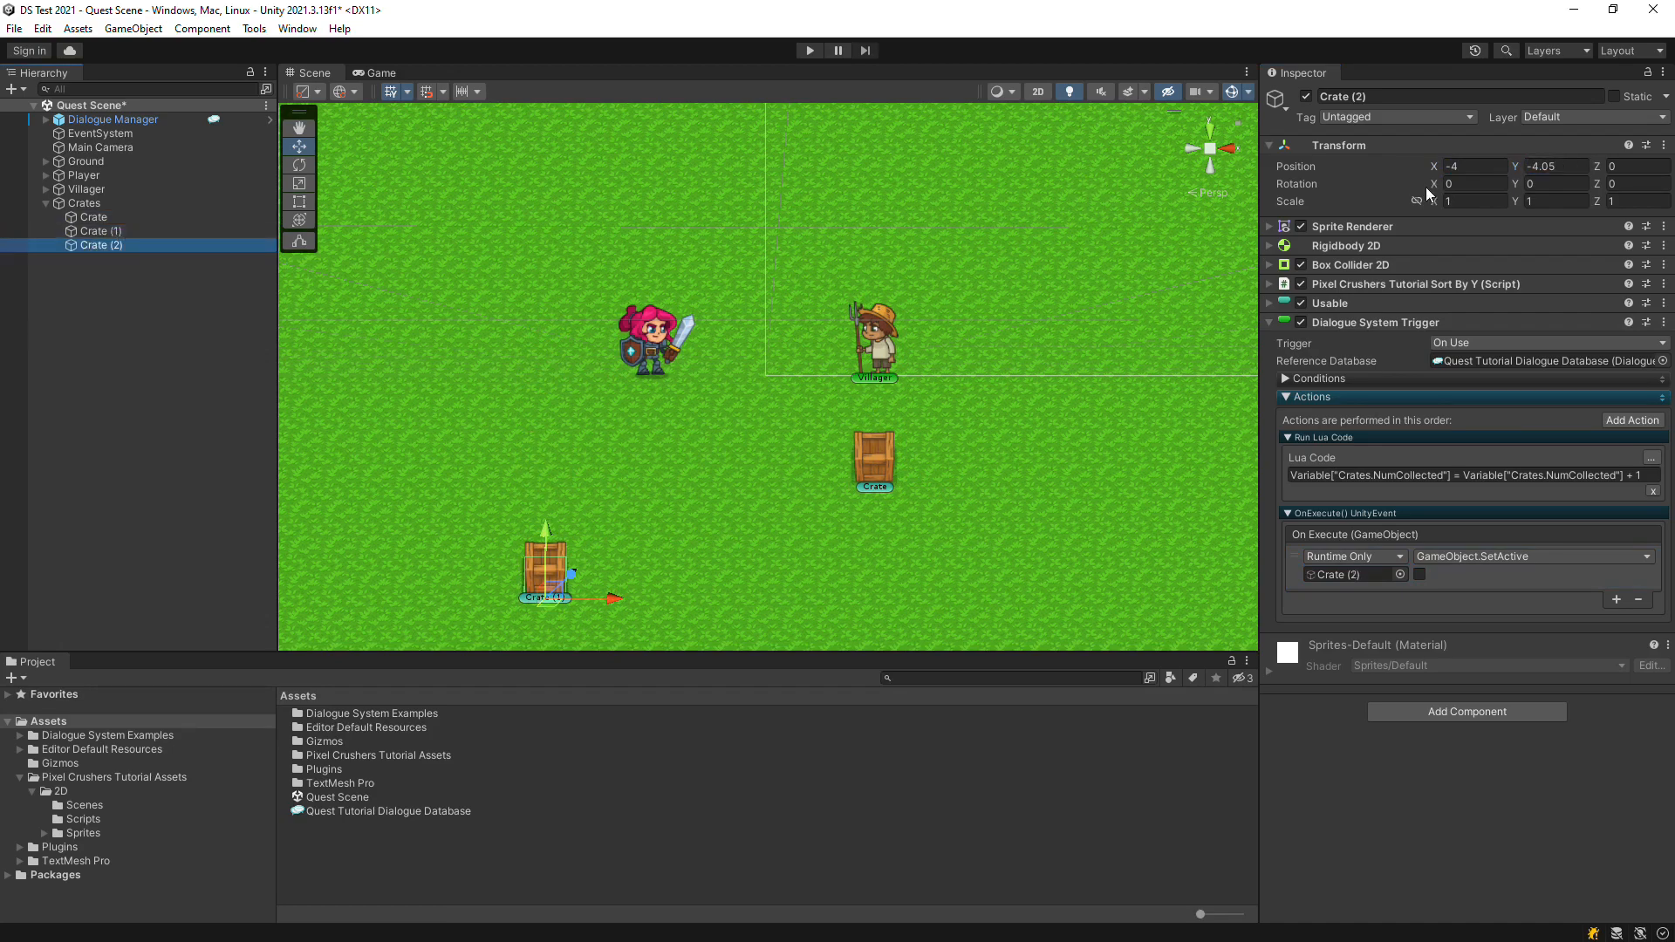
{"action": "left_click", "coordinate": [1469, 166]}
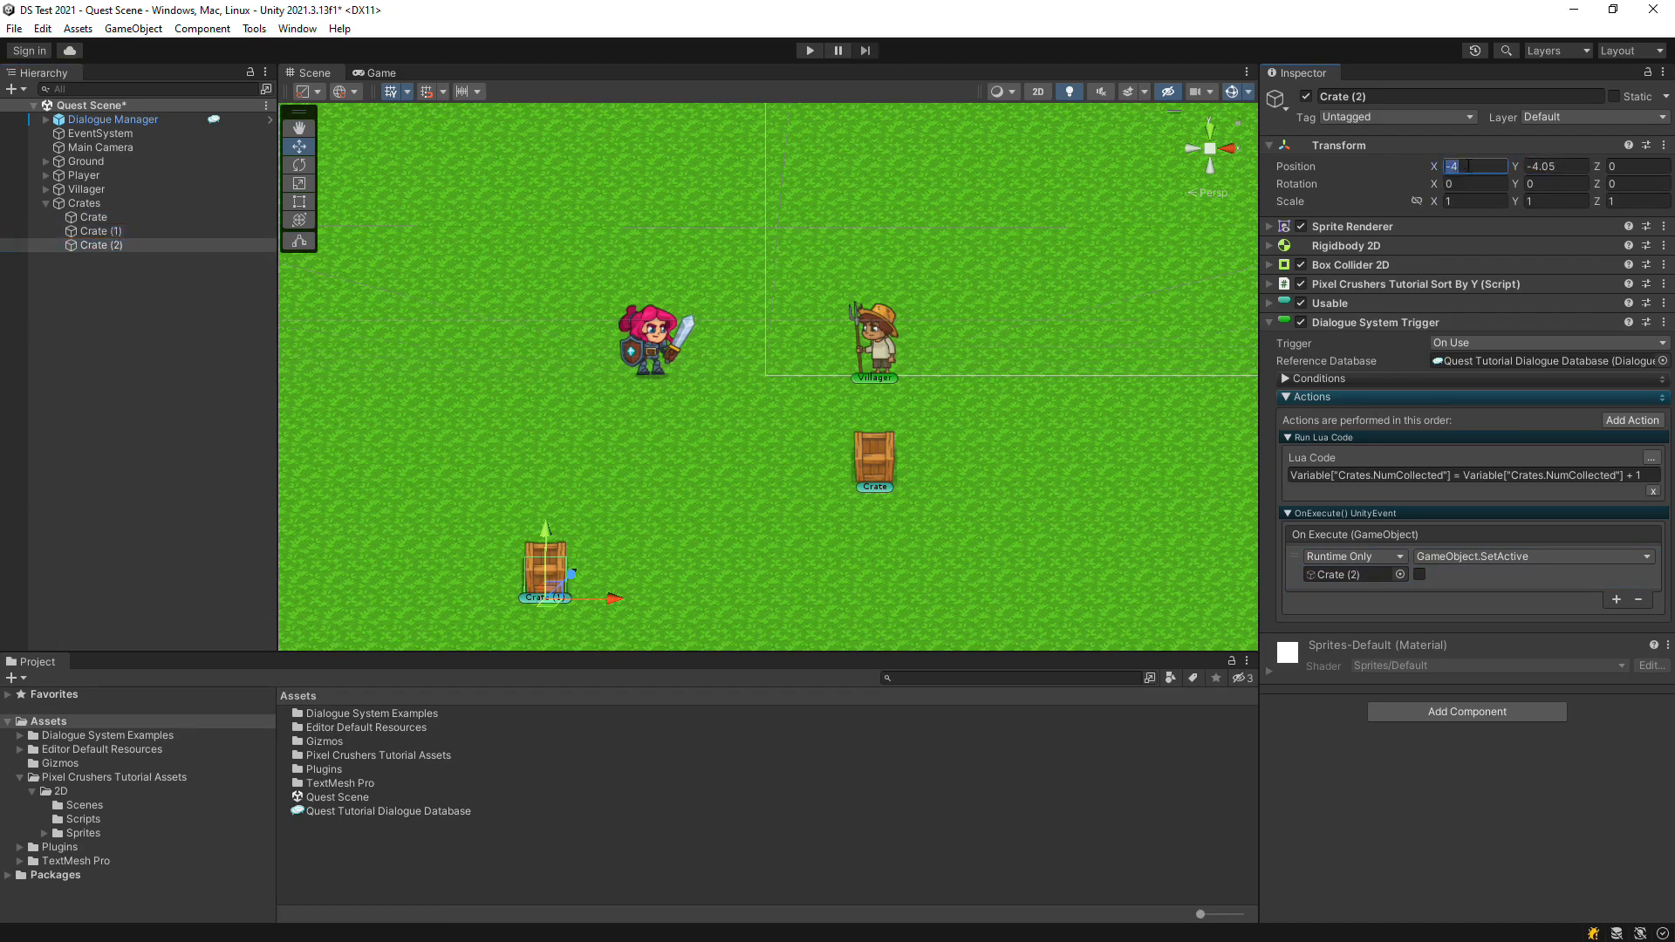
{"action": "type", "text": "4"}
{"action": "key", "text": "Tab"}
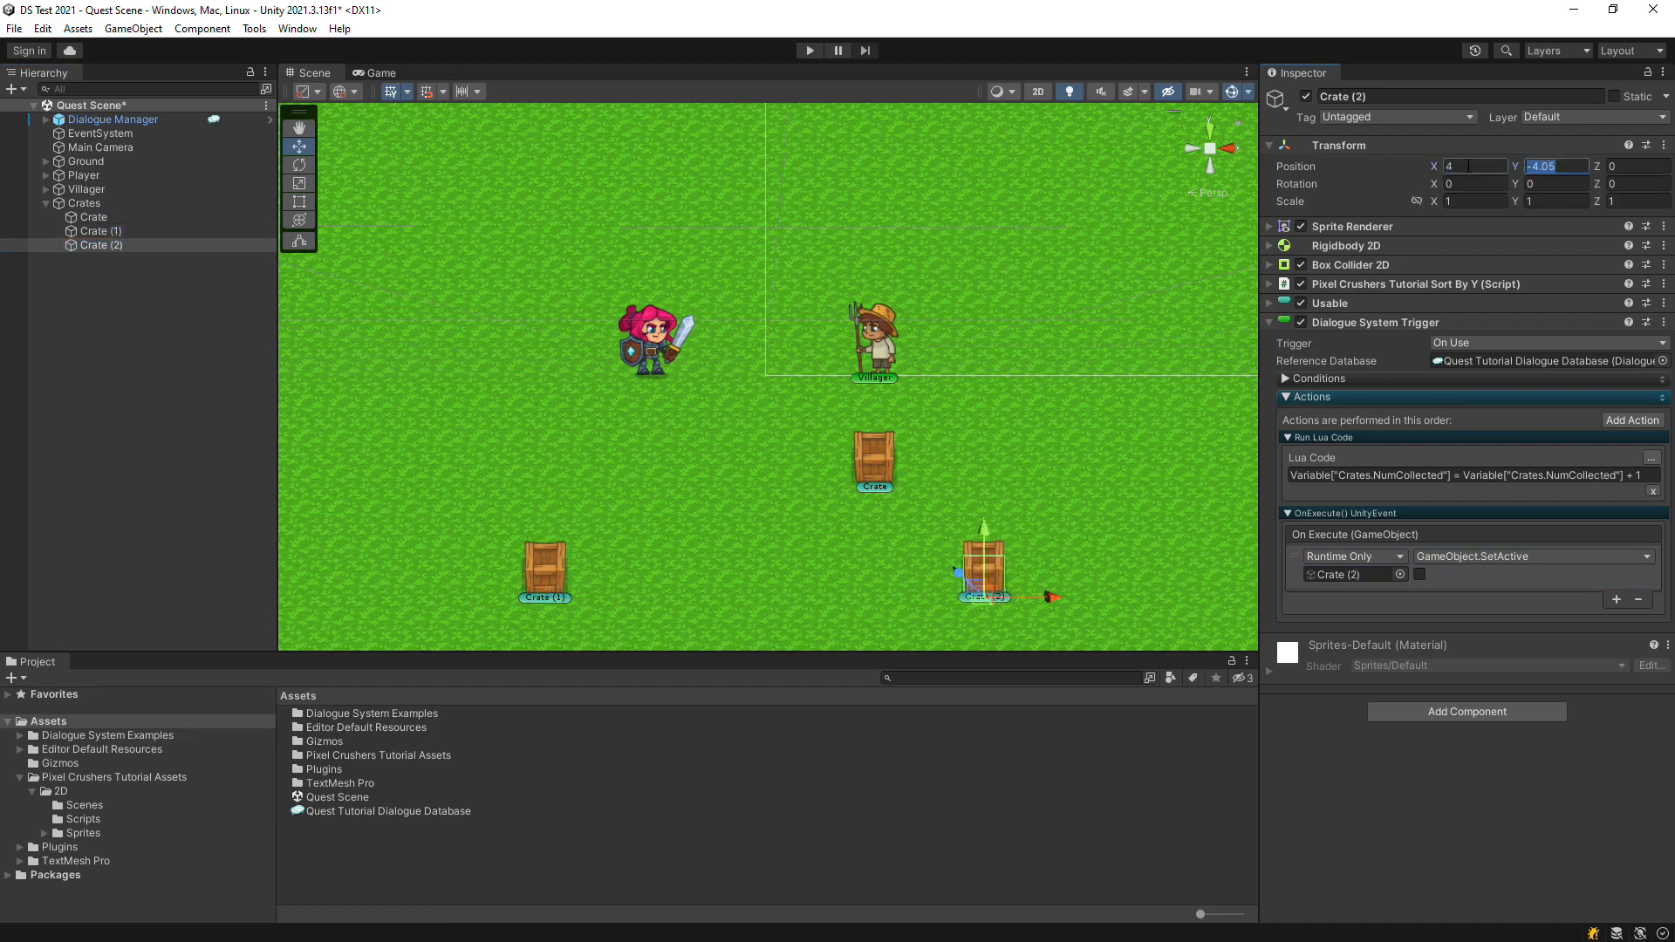
{"action": "type", "text": "-5.05"}
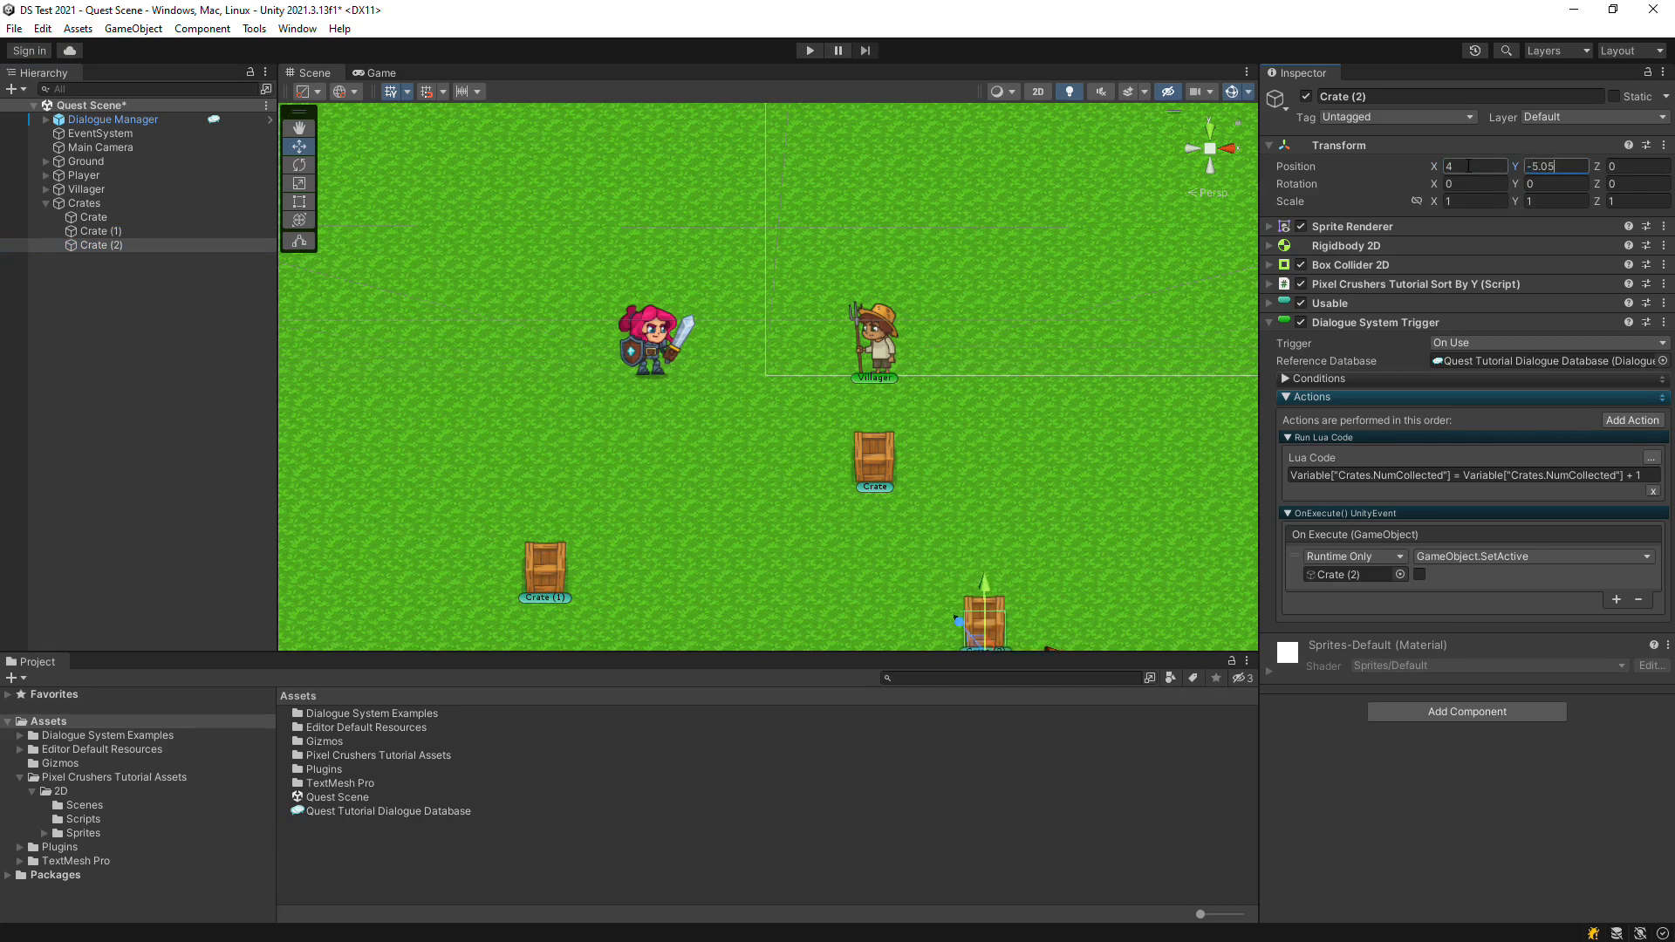
Add a second Box Collider 2D to the Player with an X offset of 0.5 and Is Trigger enabled
{"action": "left_click", "coordinate": [84, 174]}
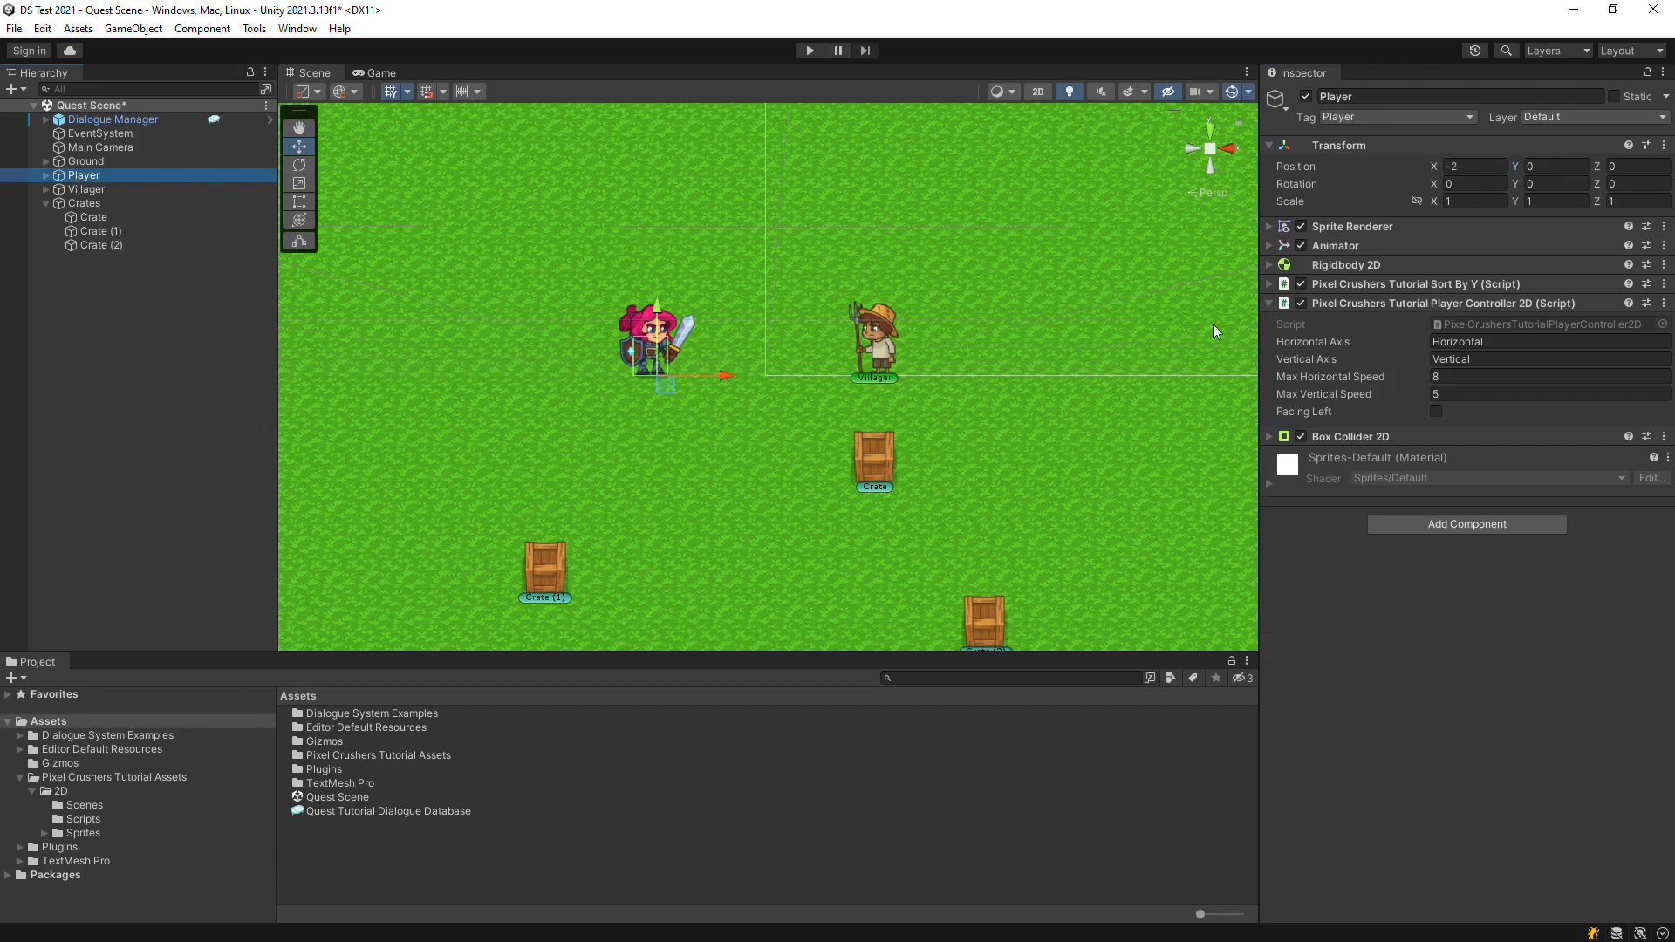
{"action": "left_click", "coordinate": [1412, 524]}
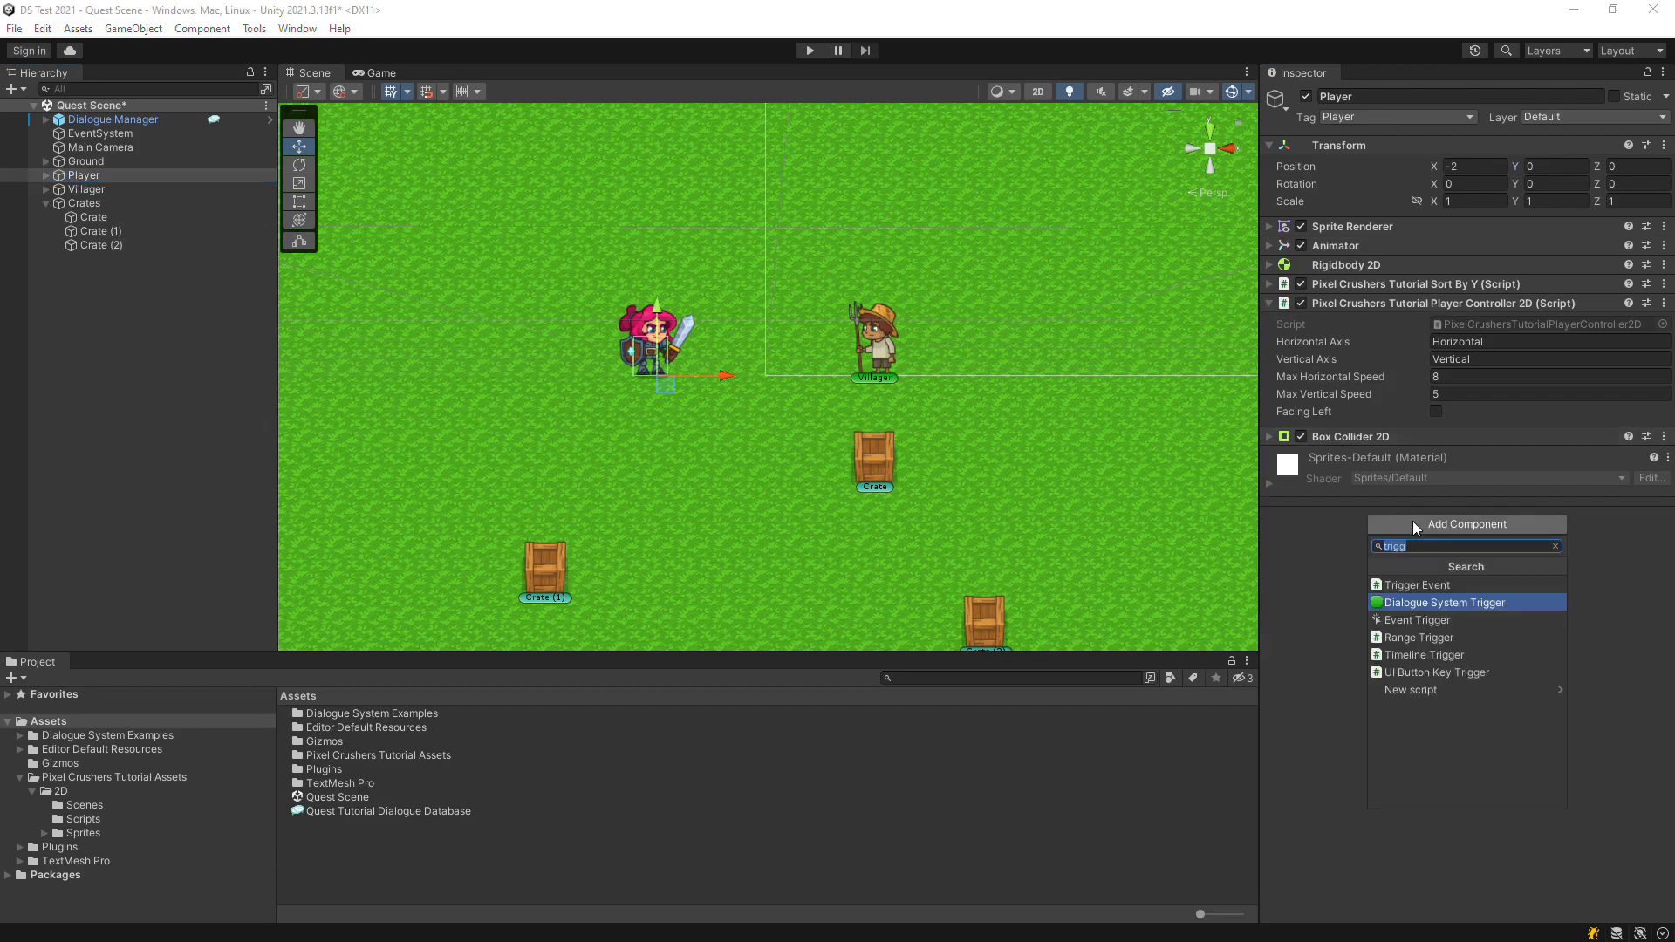
{"action": "type", "text": "box"}
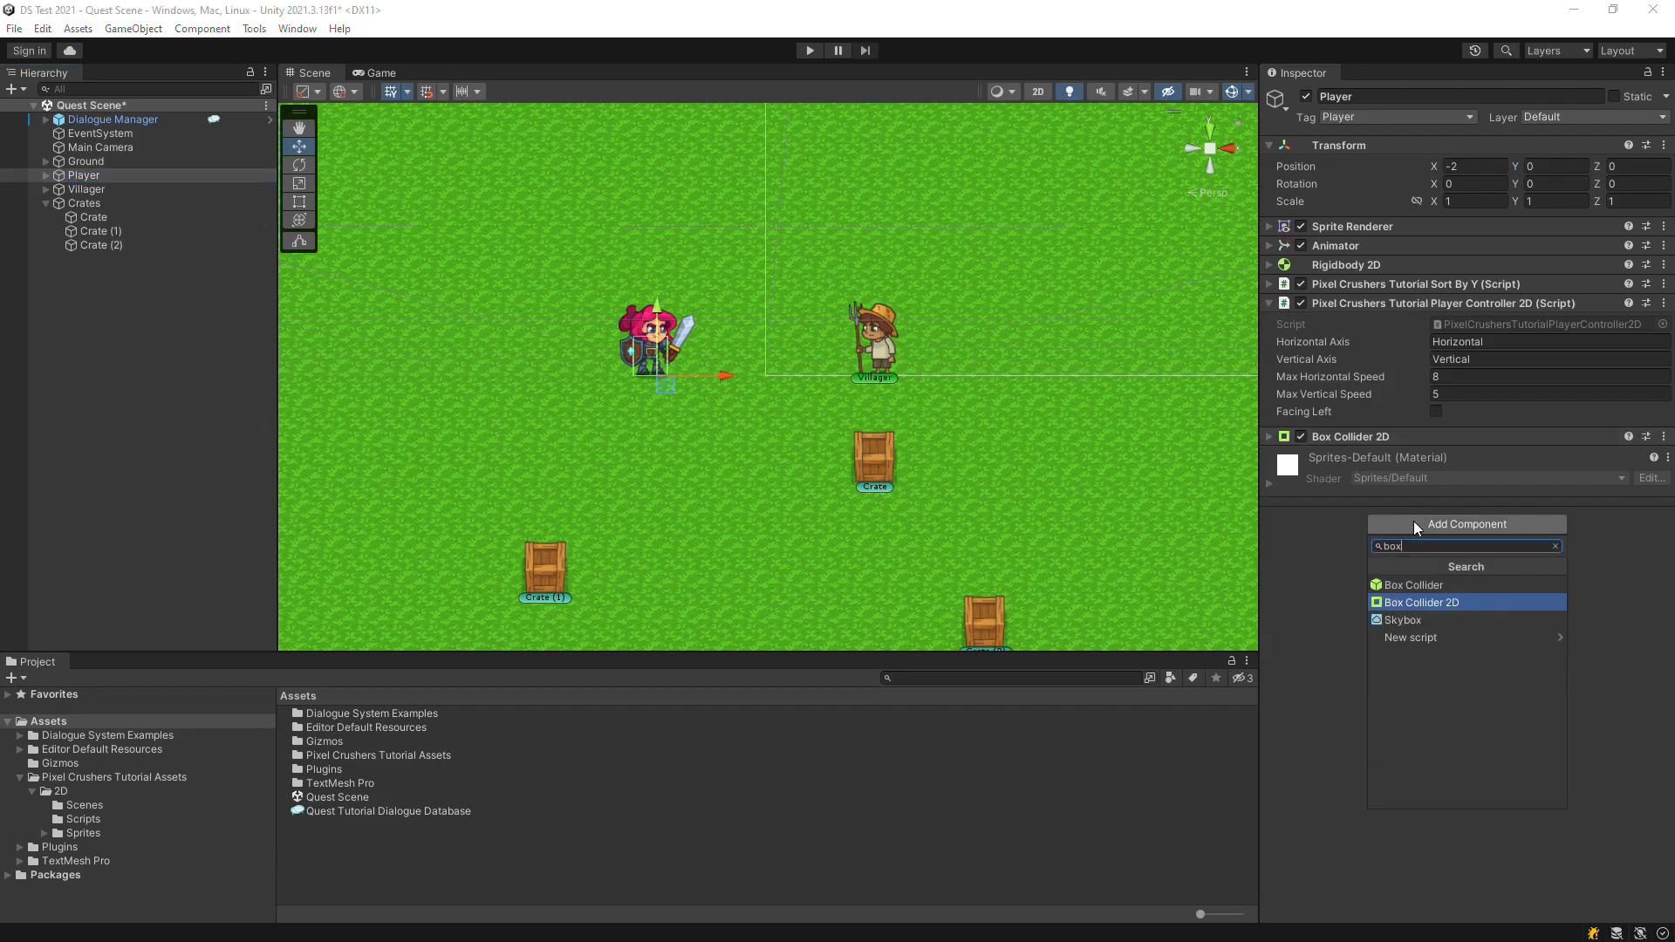
{"action": "key", "text": "Return"}
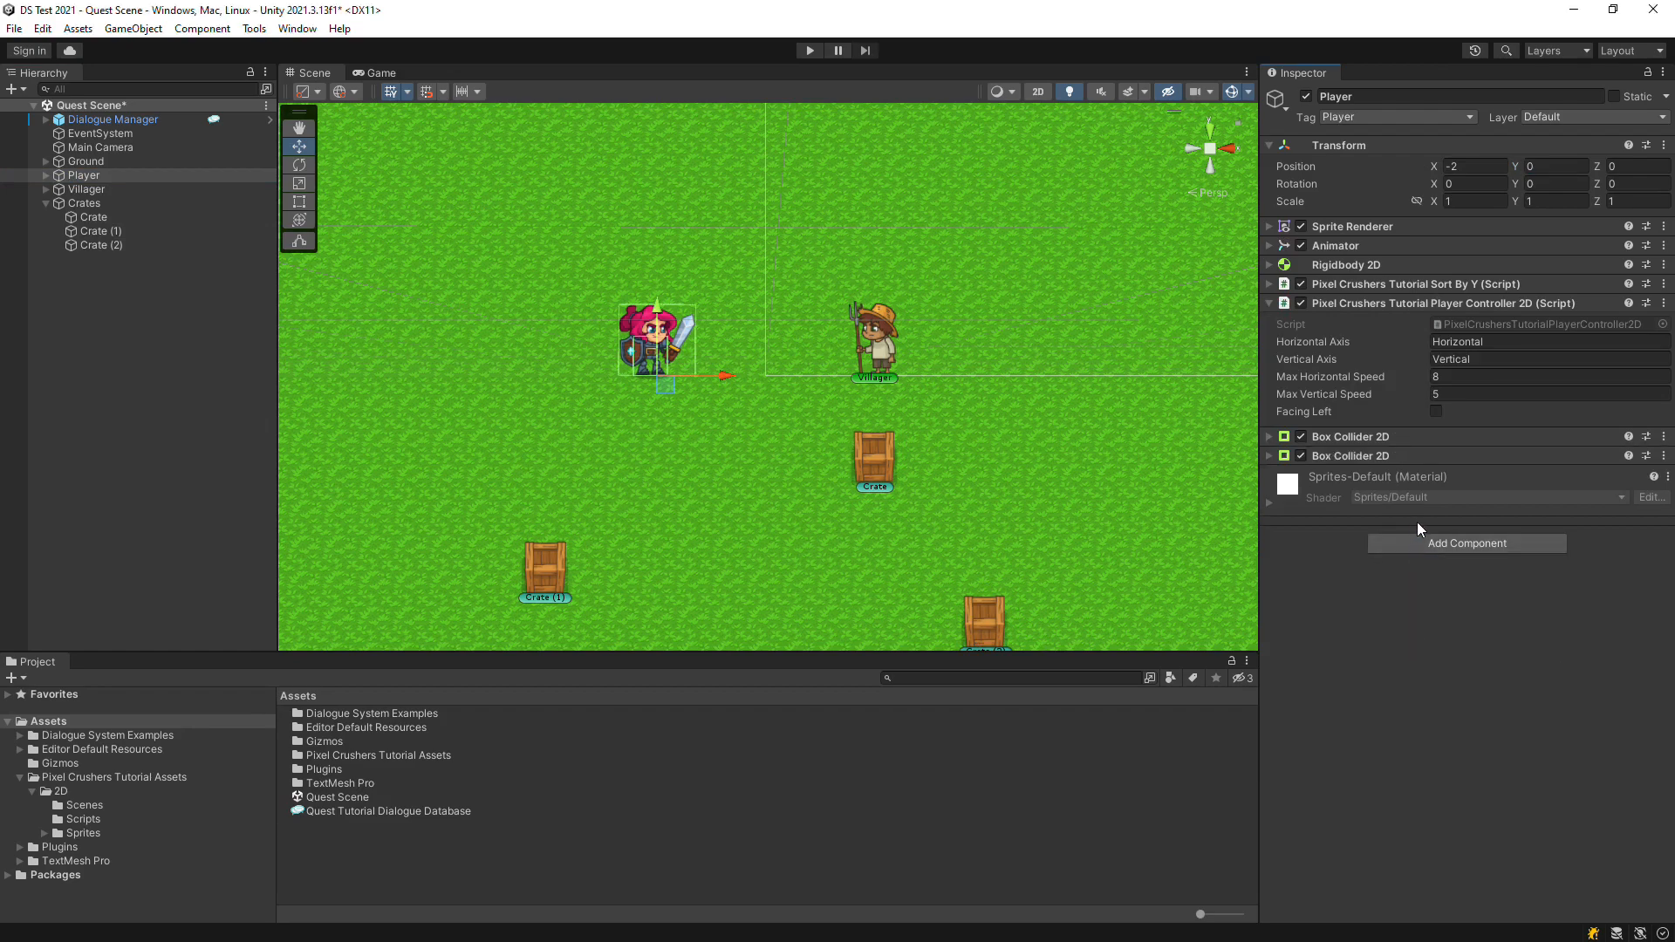
{"action": "left_click", "coordinate": [1347, 457]}
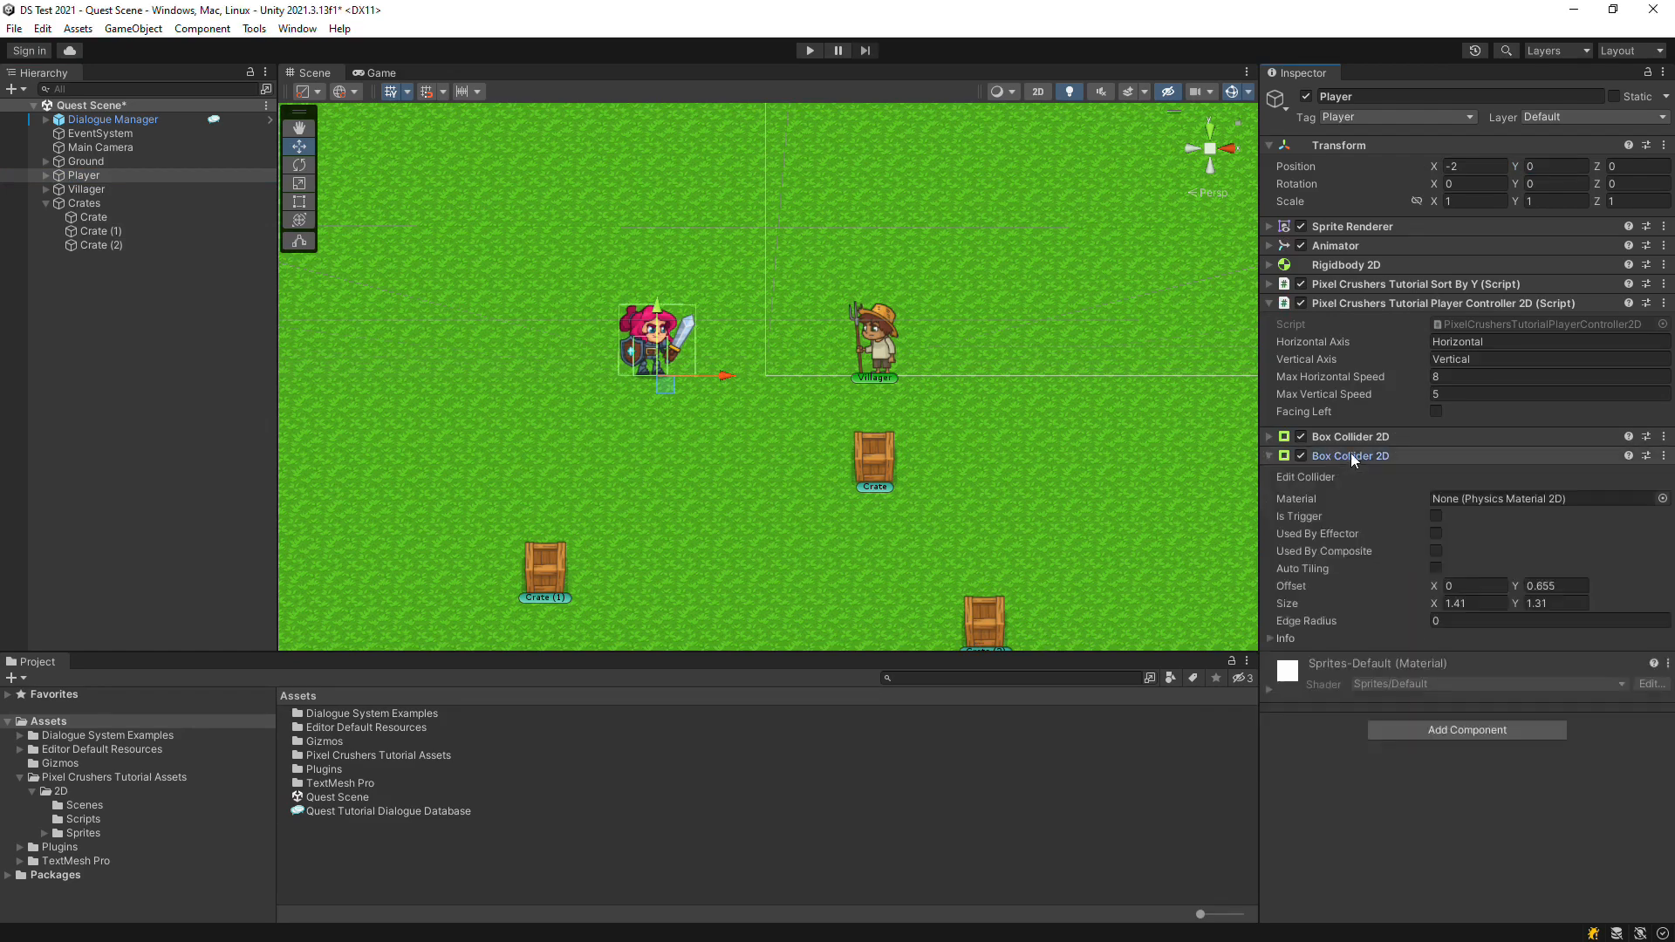
{"action": "left_click", "coordinate": [1454, 586]}
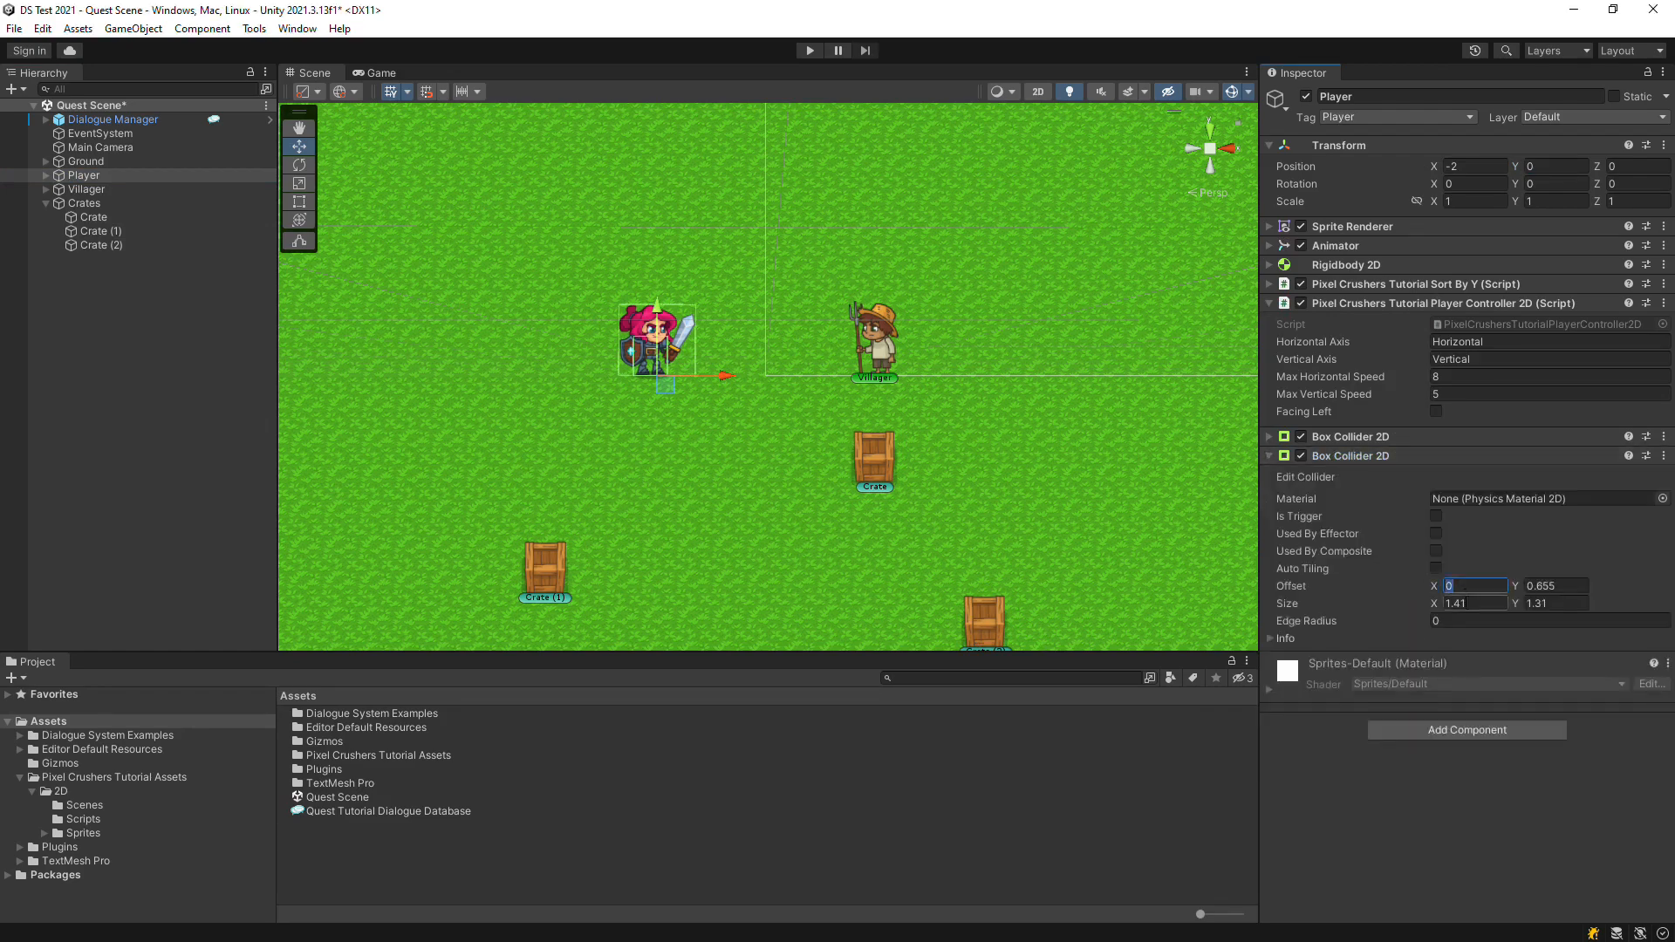
{"action": "type", "text": "0.5"}
{"action": "left_click", "coordinate": [1436, 516]}
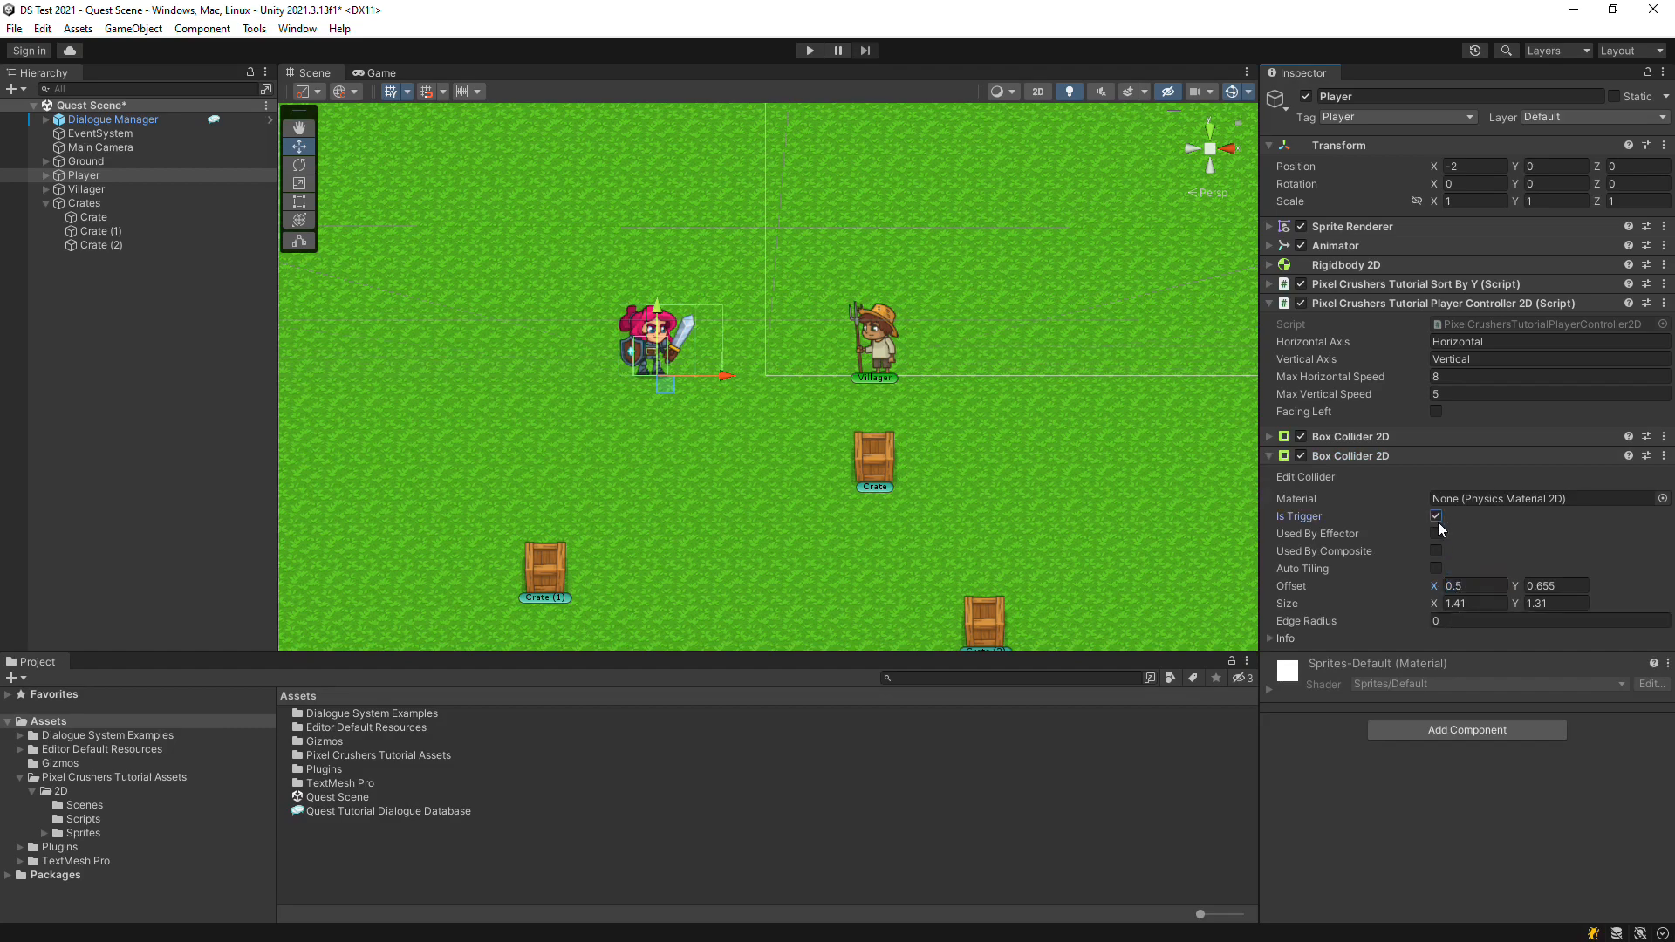
Add a Proximity Selector to the Player, including the Selector Use Standard UI Elements component
{"action": "left_click", "coordinate": [1438, 733]}
{"action": "type", "text": "prox"}
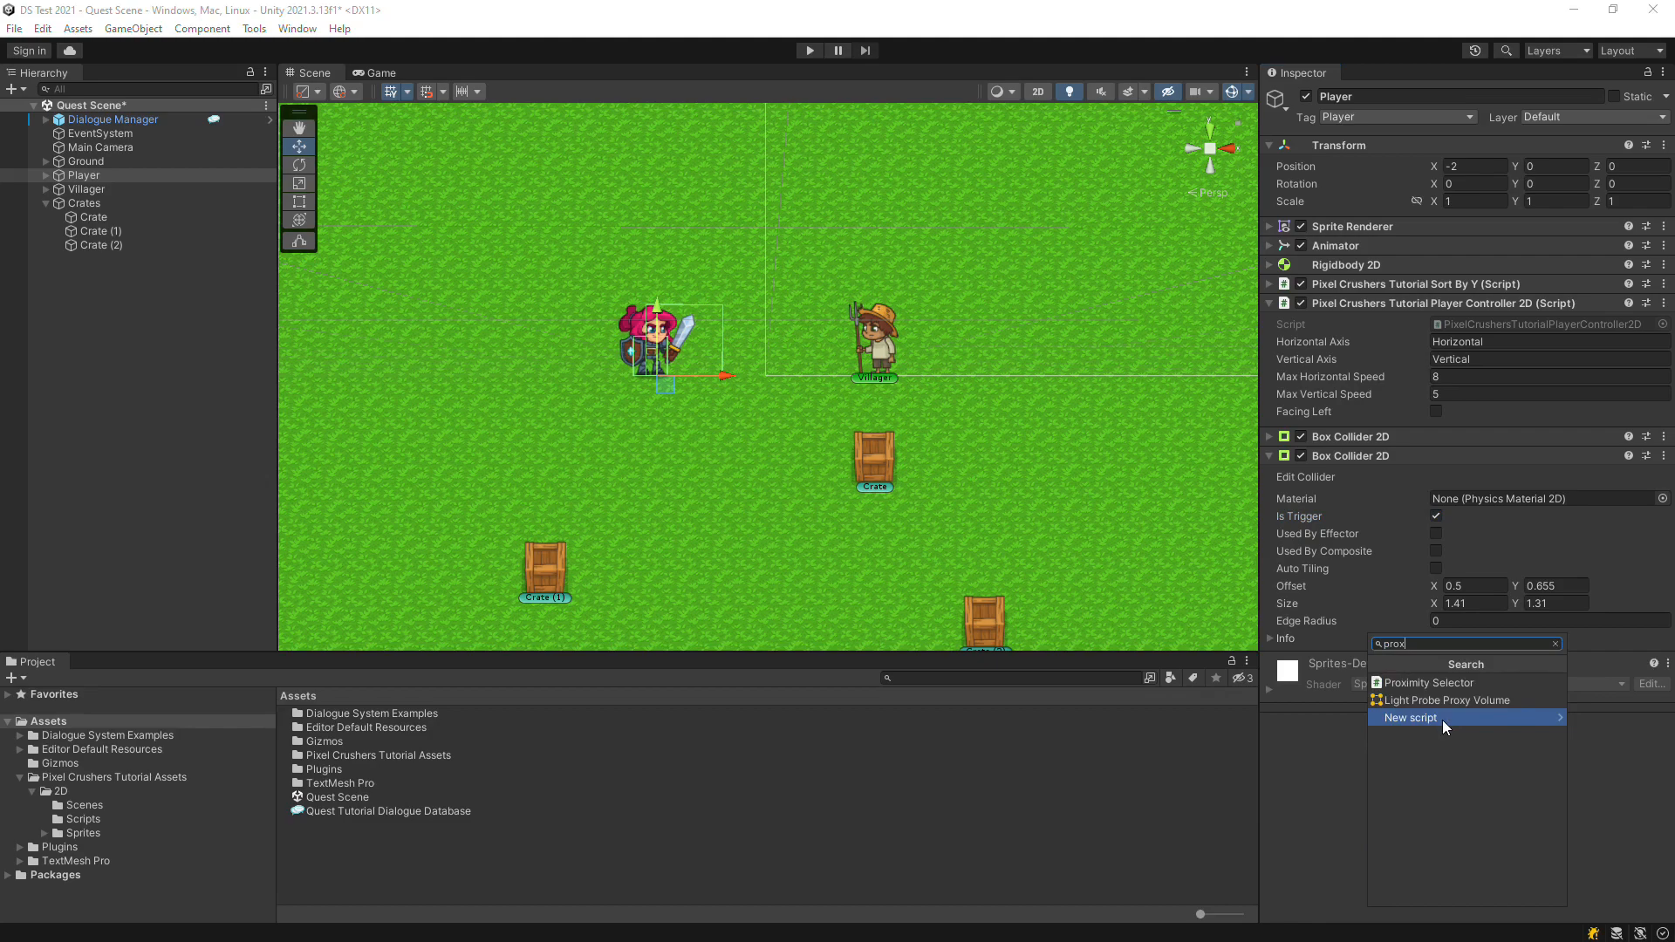
{"action": "left_click", "coordinate": [1411, 681]}
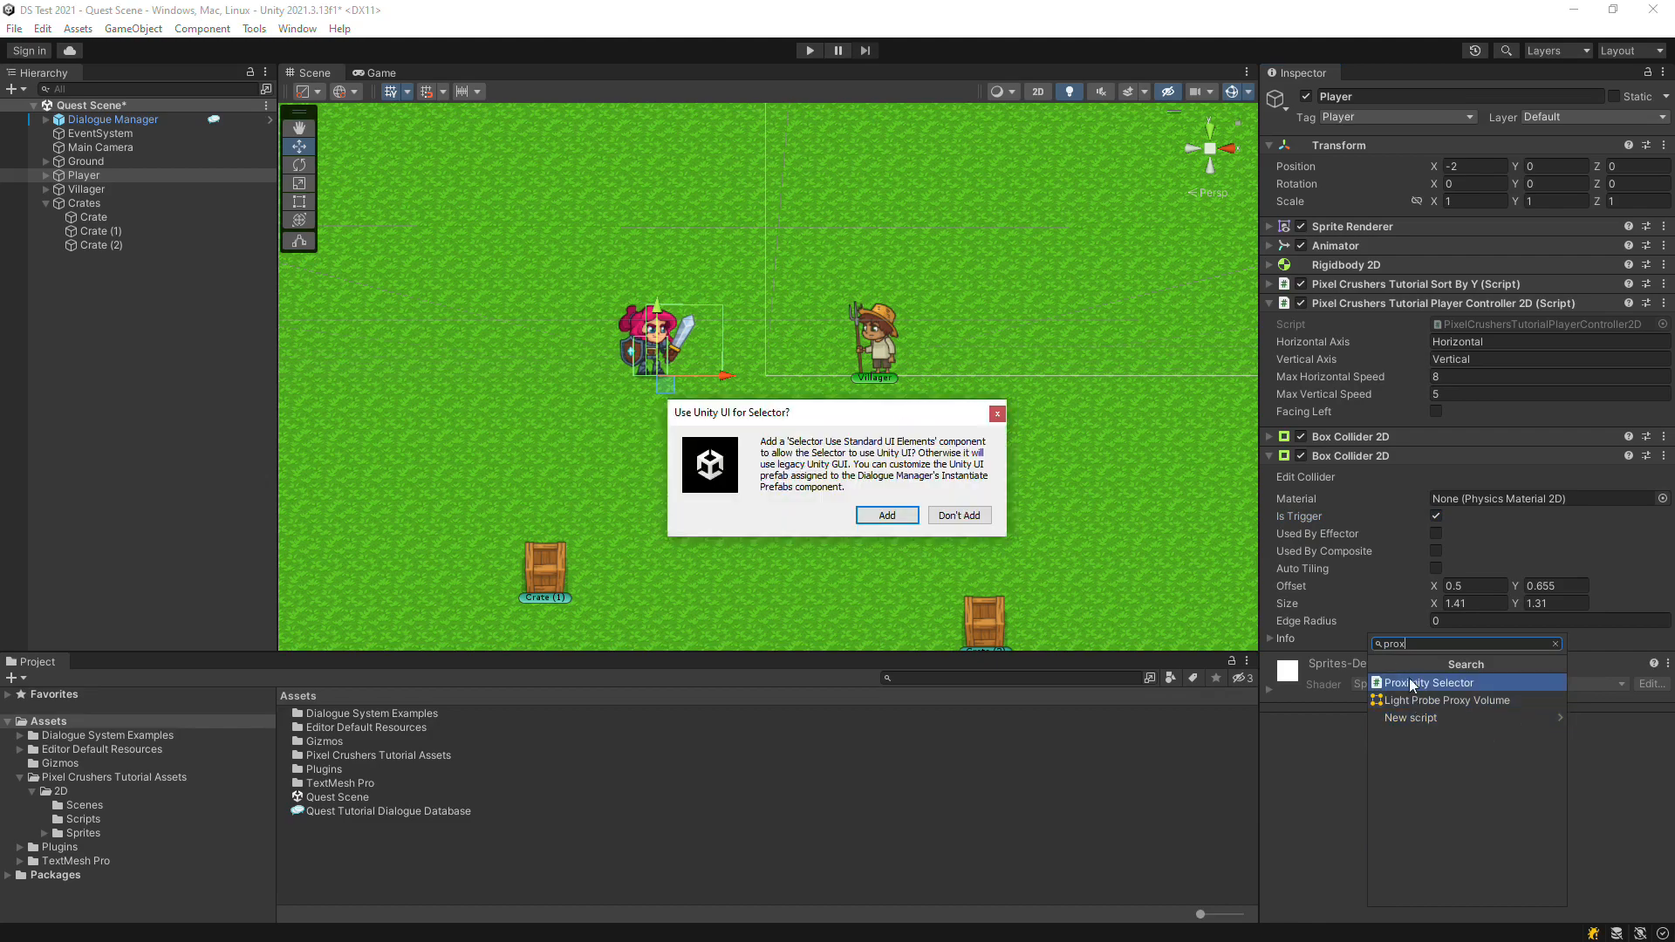
{"action": "left_click", "coordinate": [865, 511]}
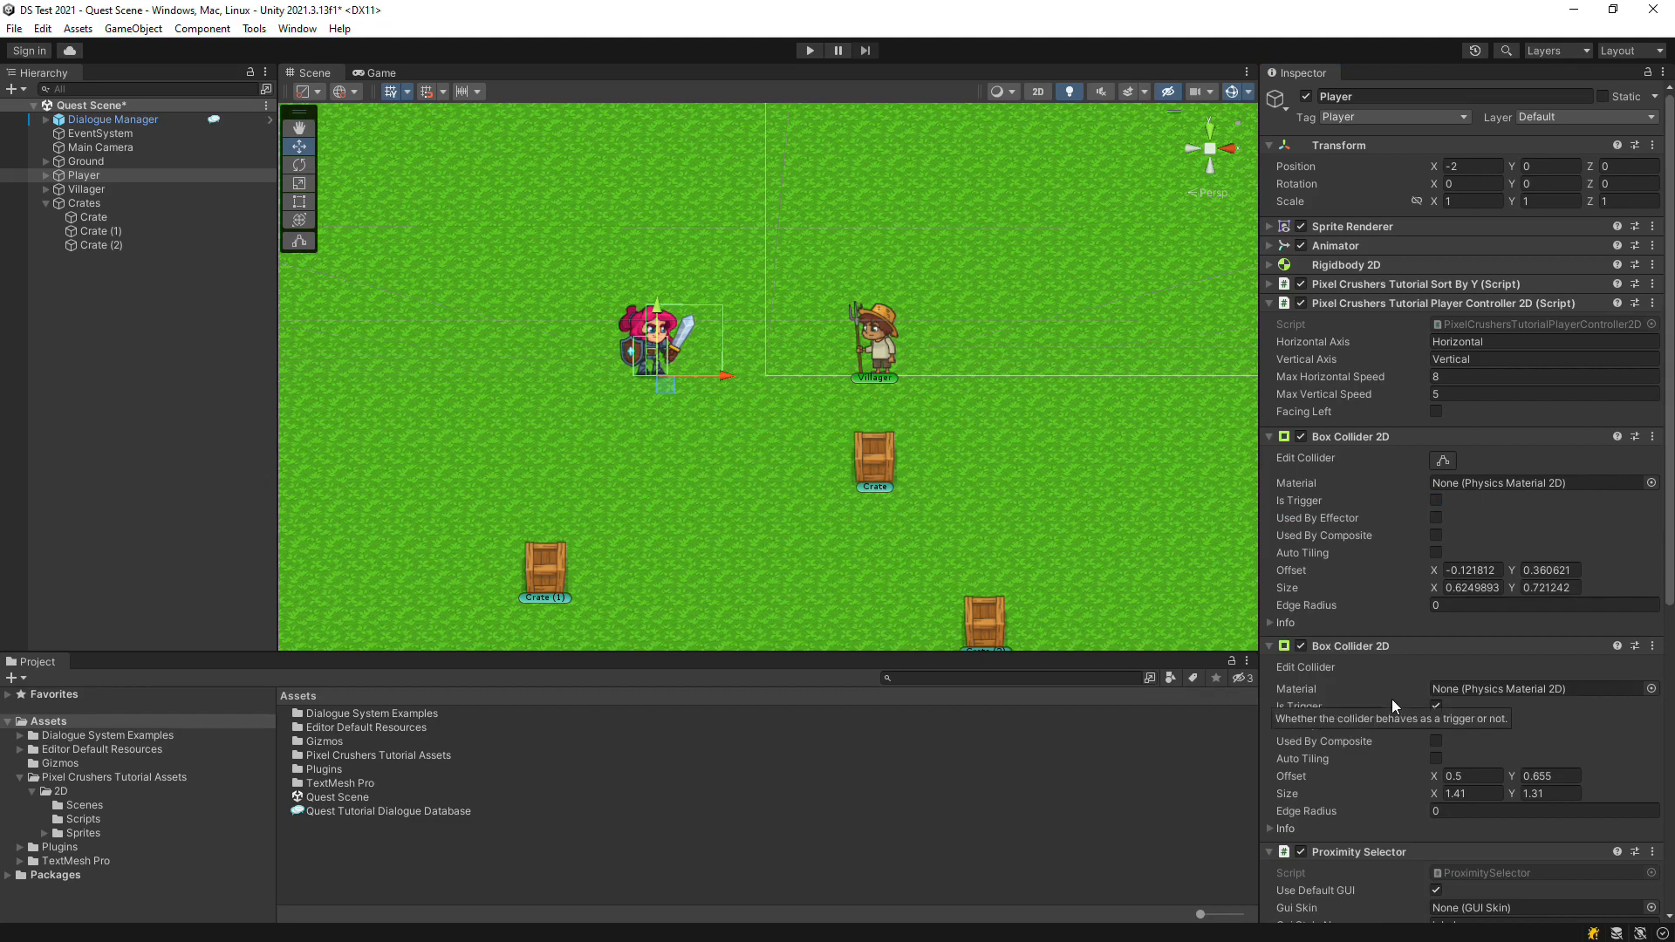
Add a Dialogue System Events component to the Player
{"action": "scroll", "coordinate": [1391, 698], "scroll_direction": "down", "scroll_amount": 5}
{"action": "scroll", "coordinate": [1389, 695], "scroll_direction": "down", "scroll_amount": 4}
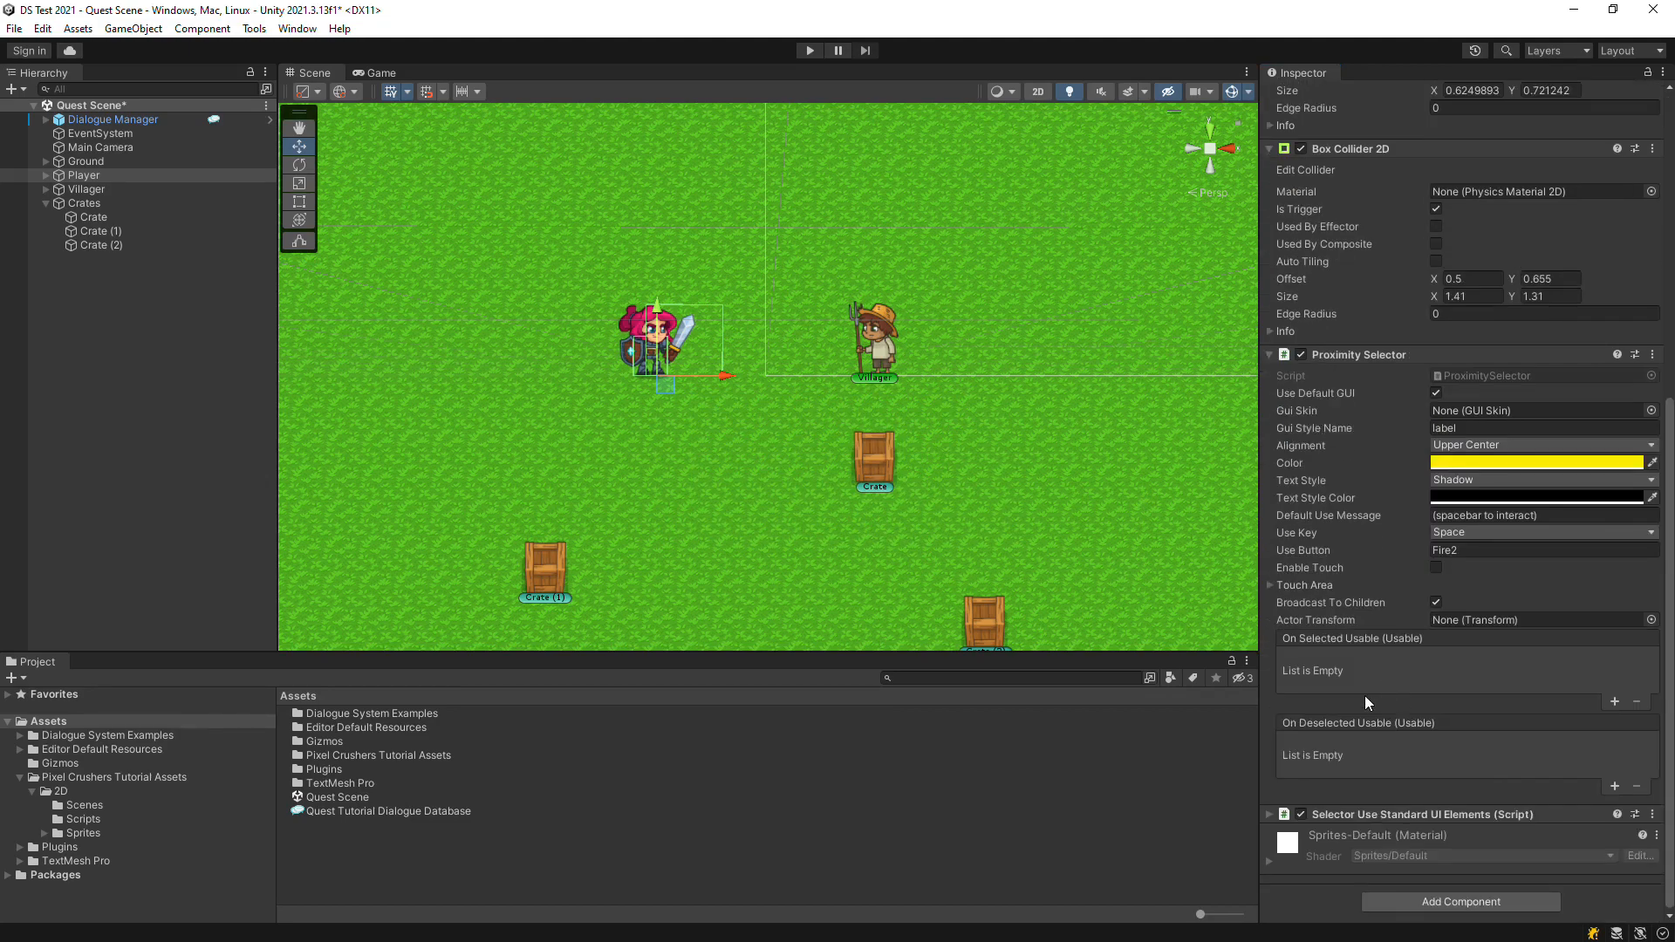
{"action": "left_click", "coordinate": [1421, 907]}
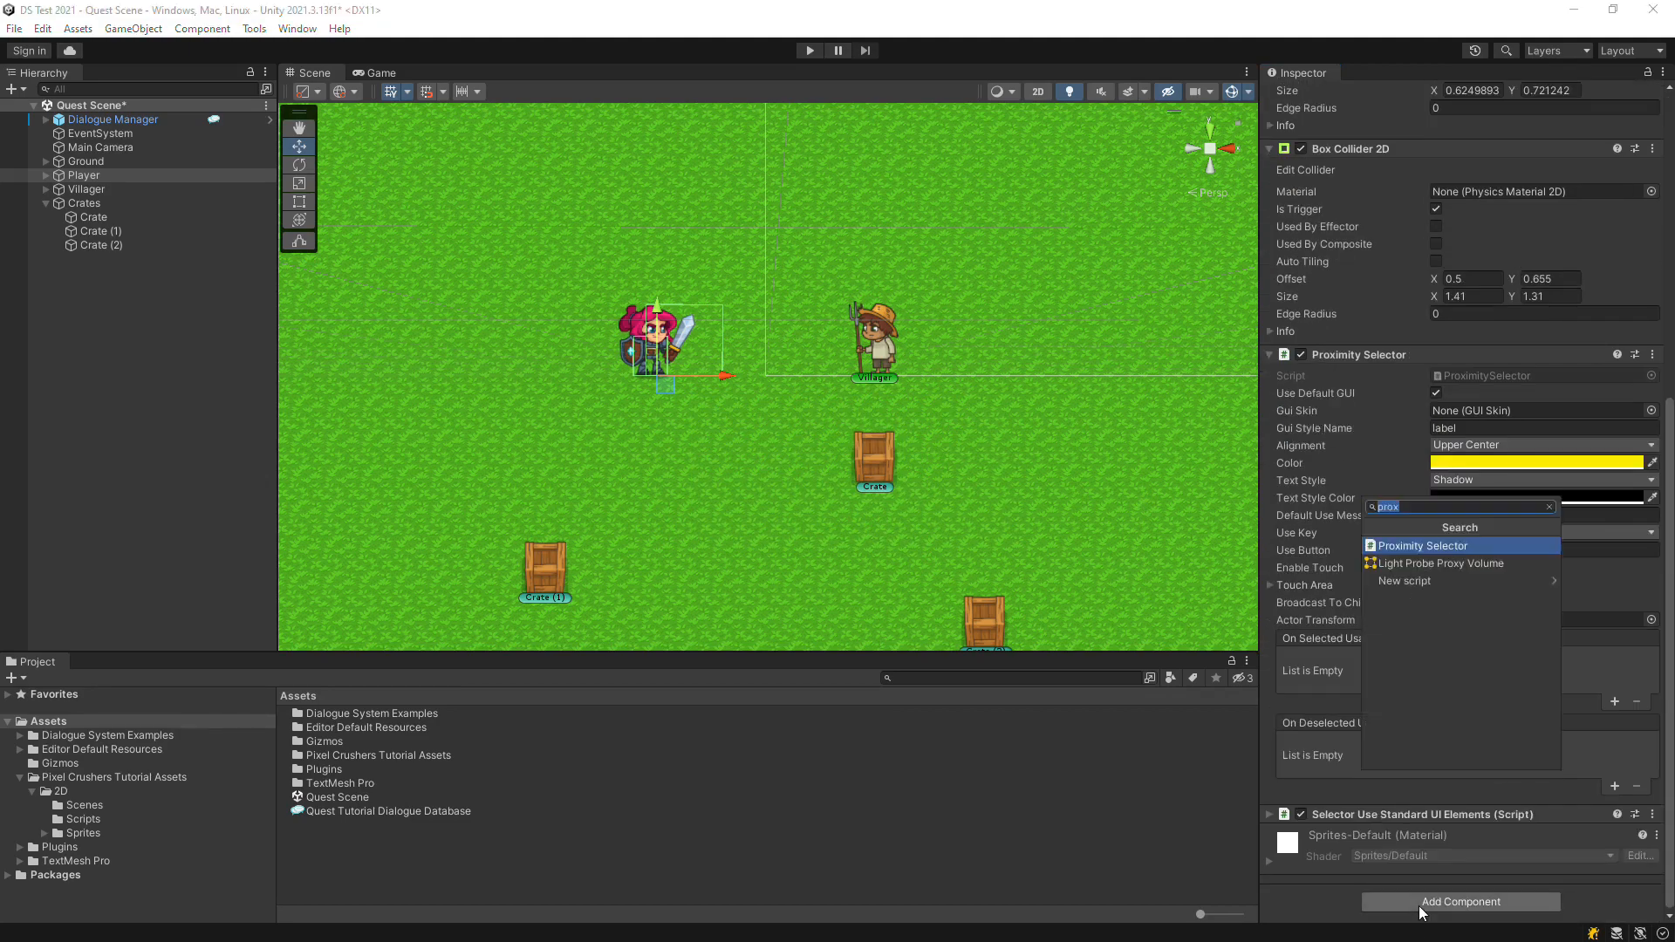
{"action": "type", "text": "events"}
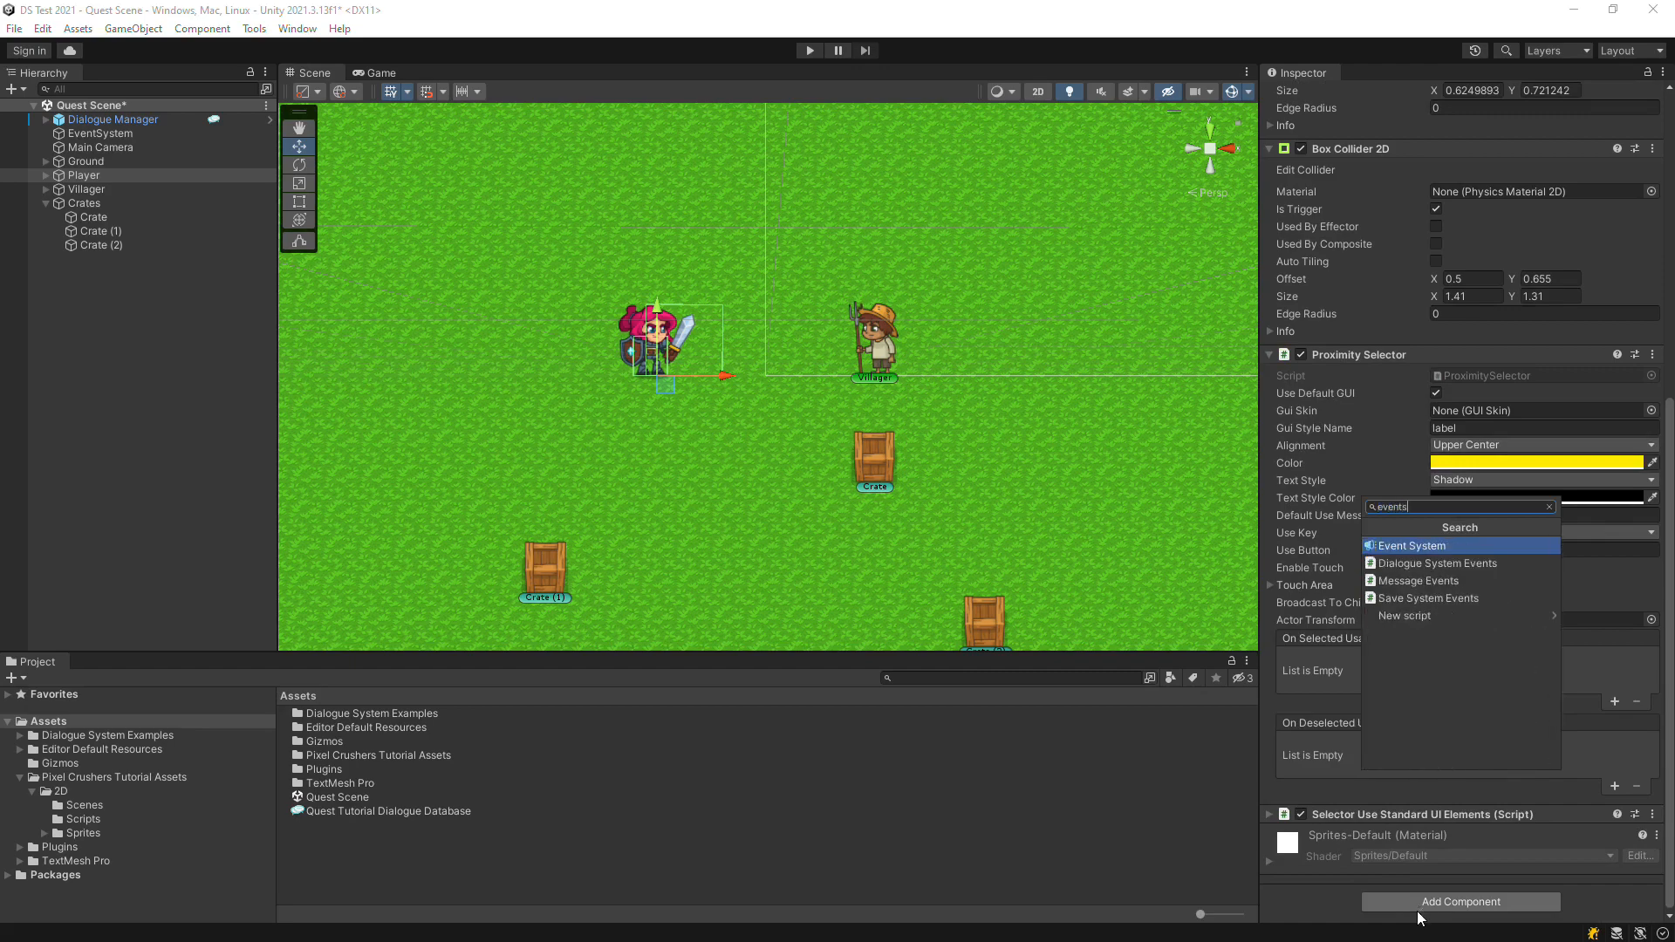
{"action": "left_click", "coordinate": [1435, 563]}
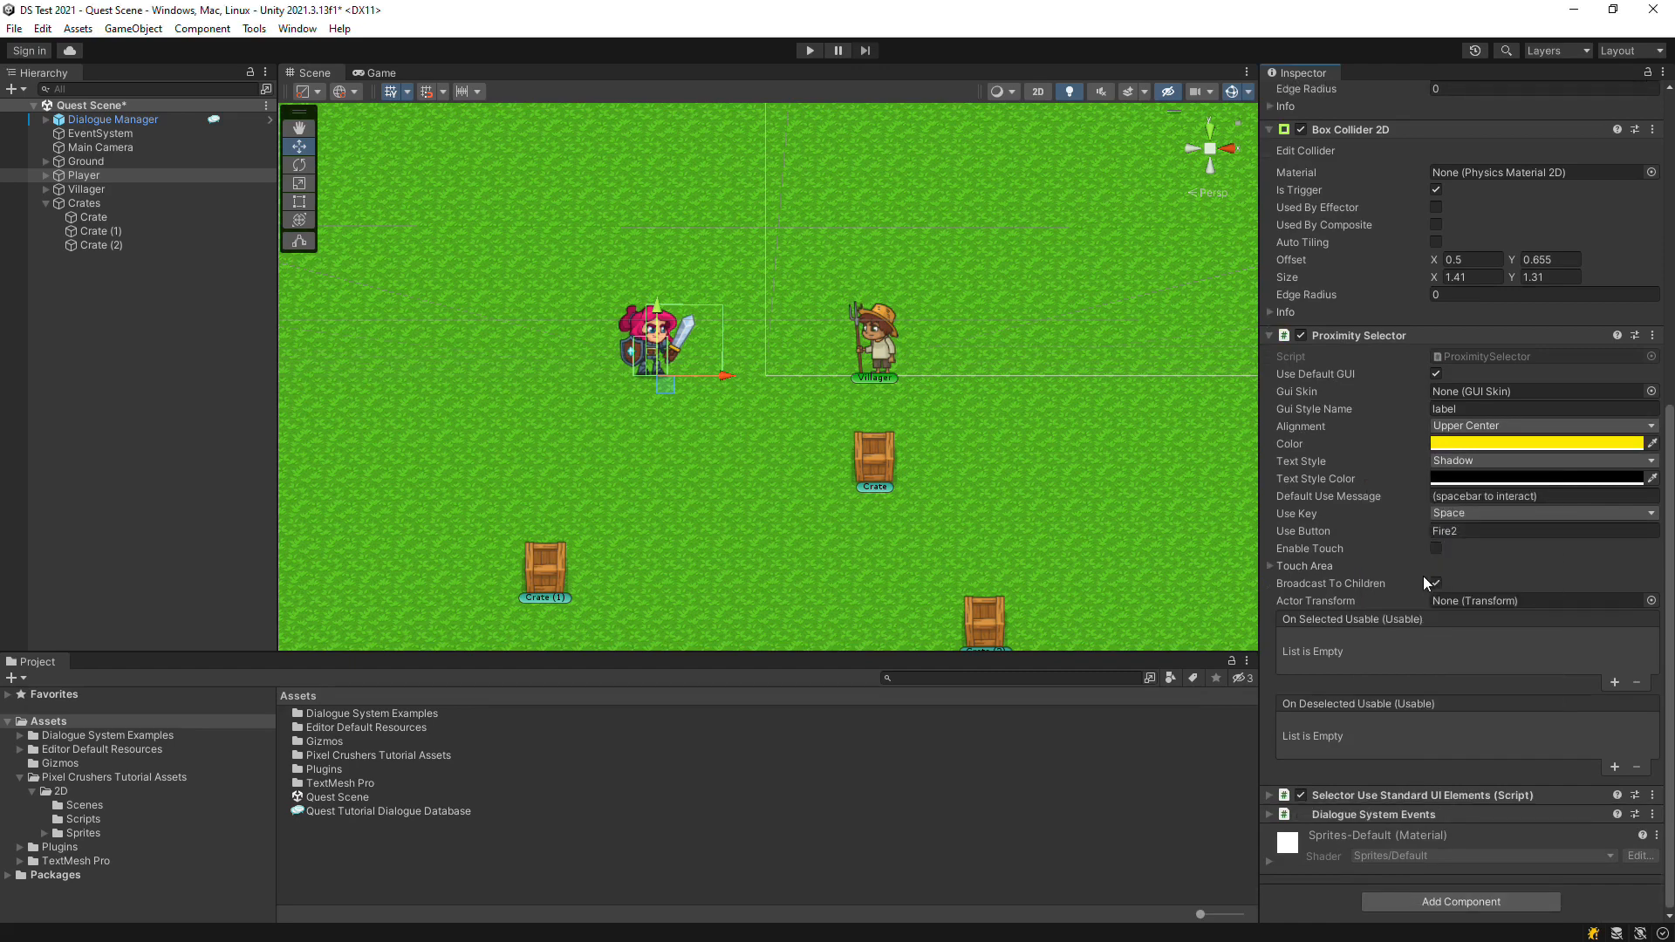
Add two empty entries each to On Conversation Start and On Conversation End in the Player's Dialogue System Events
{"action": "left_click", "coordinate": [1437, 815]}
{"action": "scroll", "coordinate": [1441, 831], "scroll_direction": "down", "scroll_amount": 3}
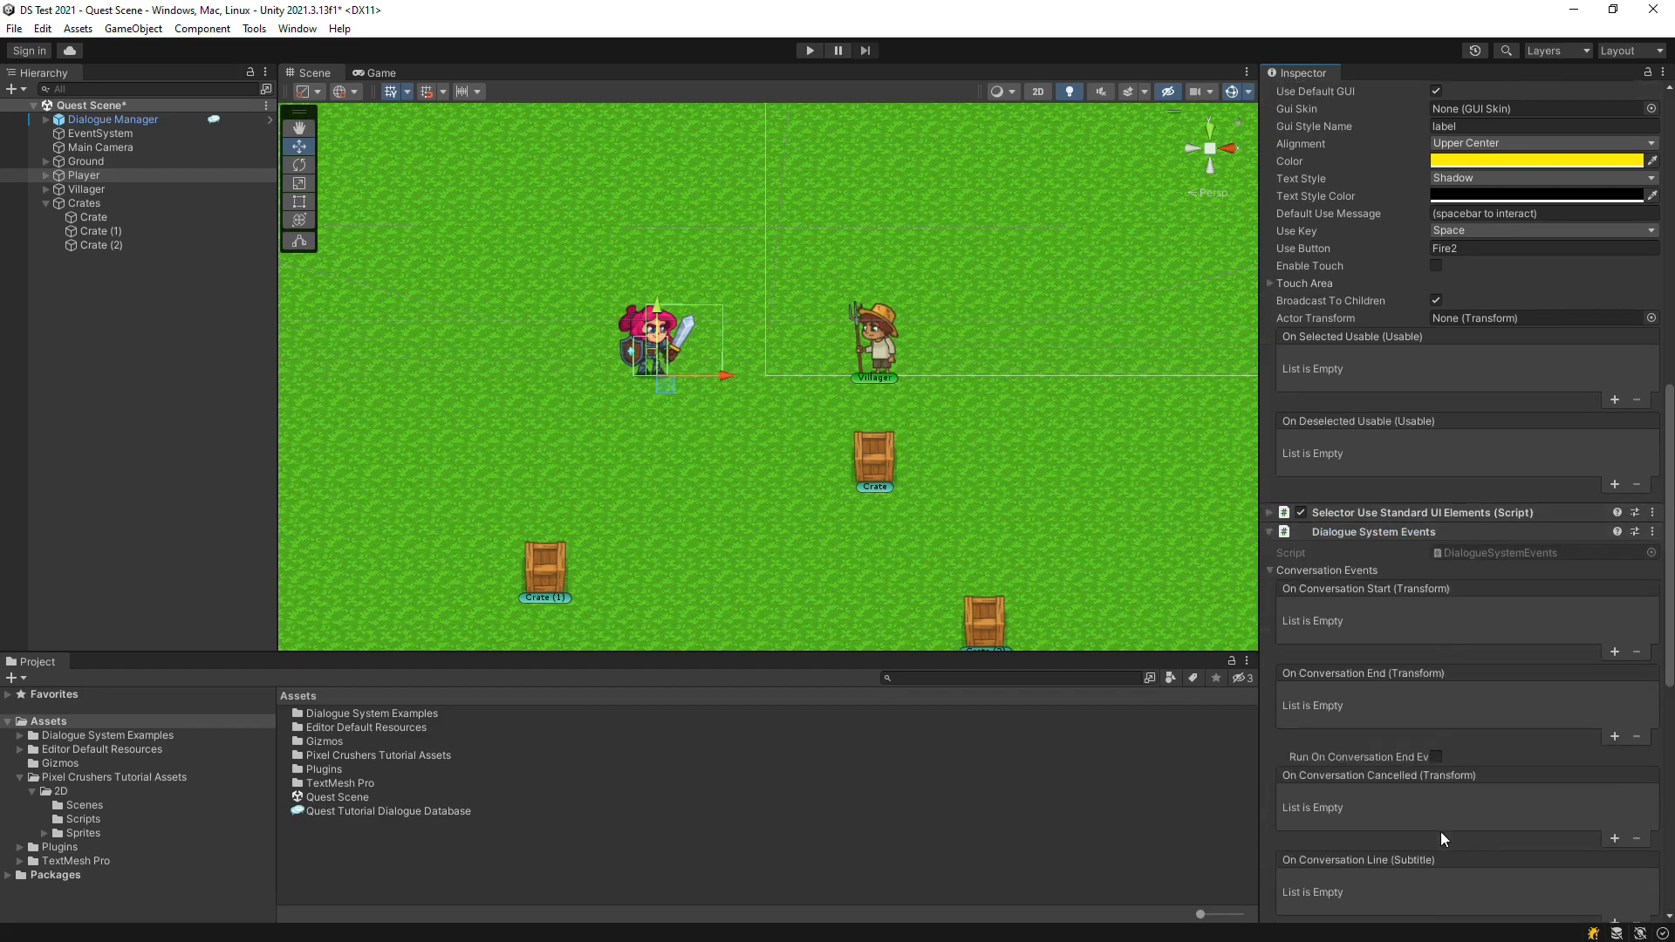
{"action": "left_click", "coordinate": [1614, 653]}
{"action": "left_click", "coordinate": [1614, 653]}
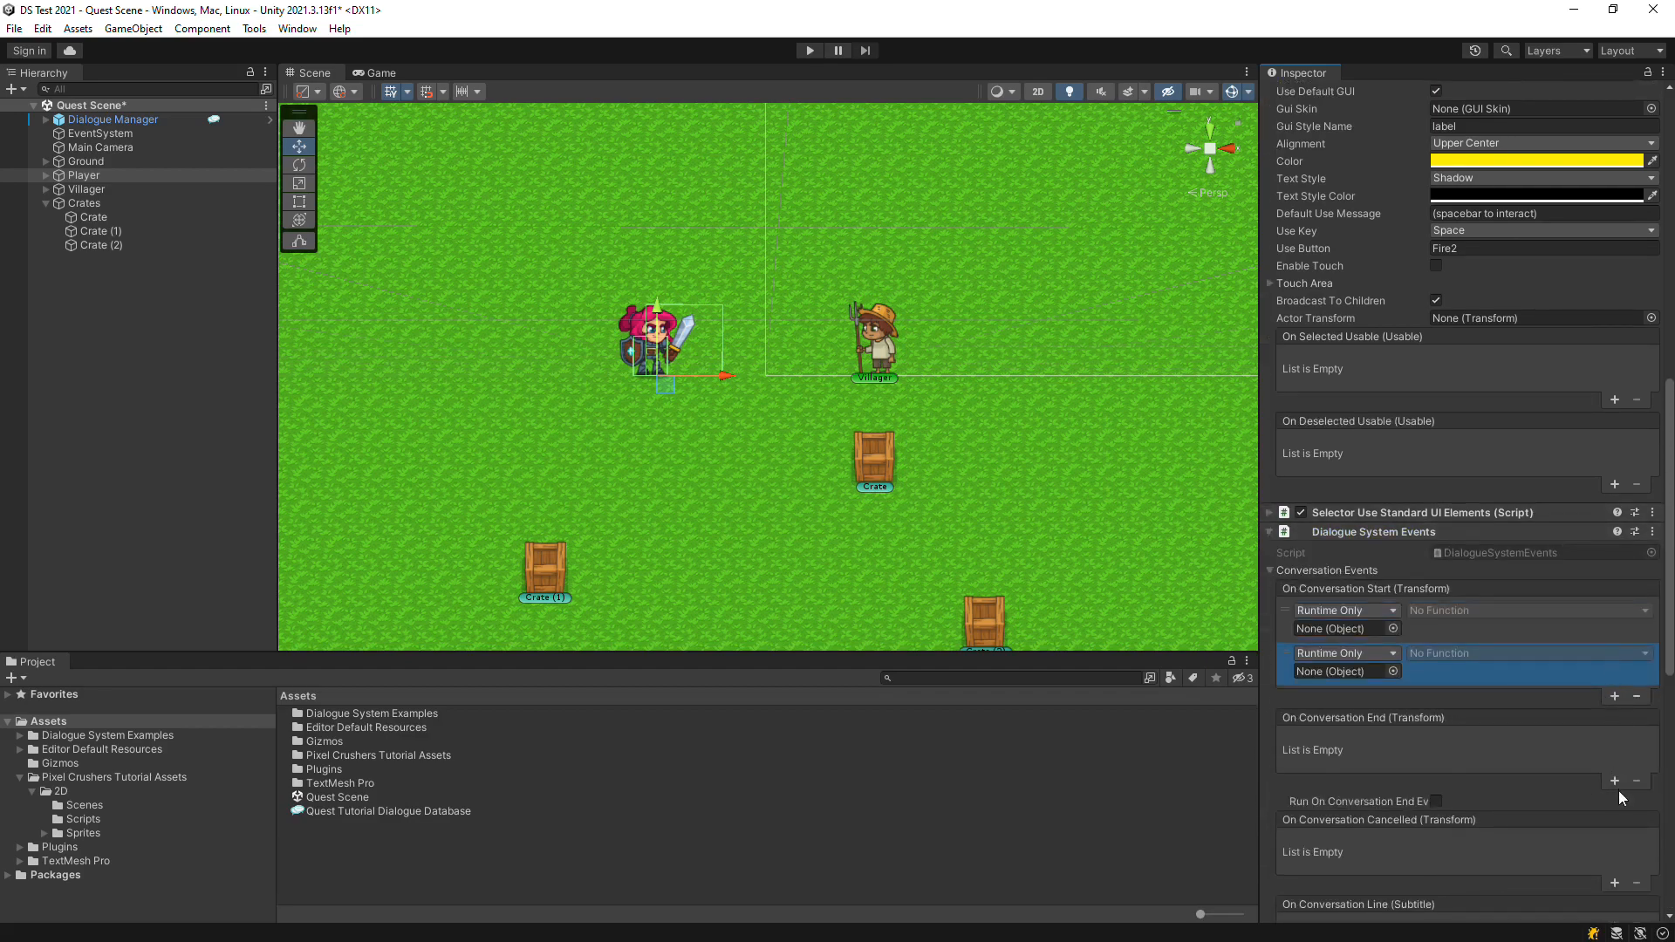
{"action": "left_click", "coordinate": [1614, 780]}
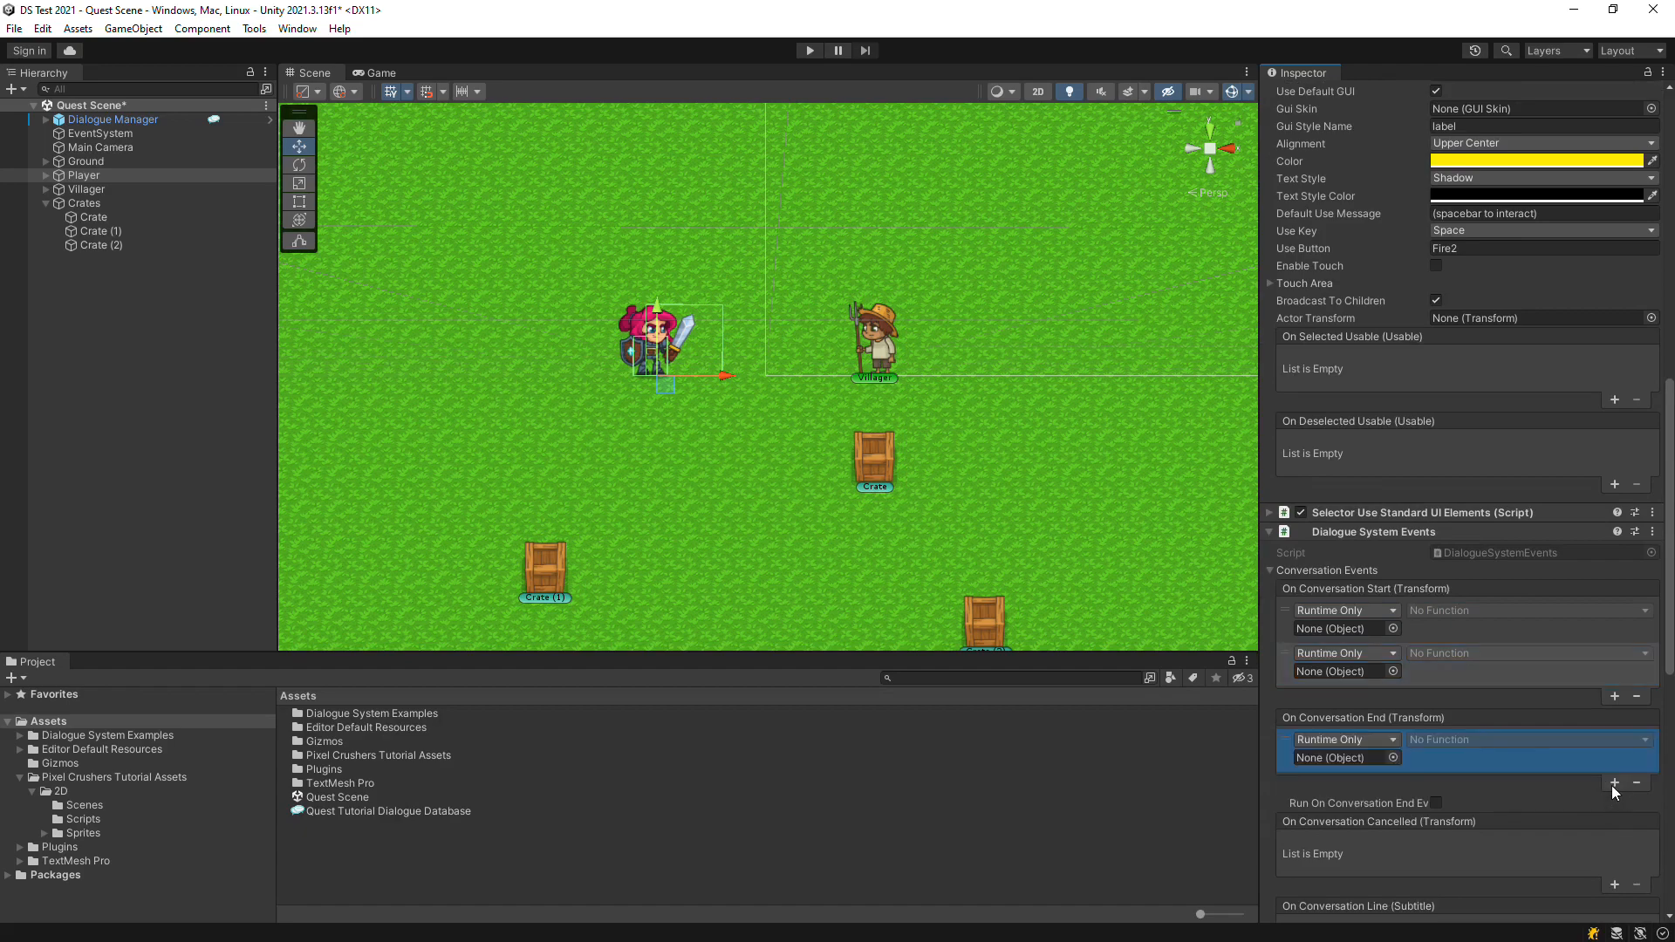
{"action": "left_click", "coordinate": [1610, 786]}
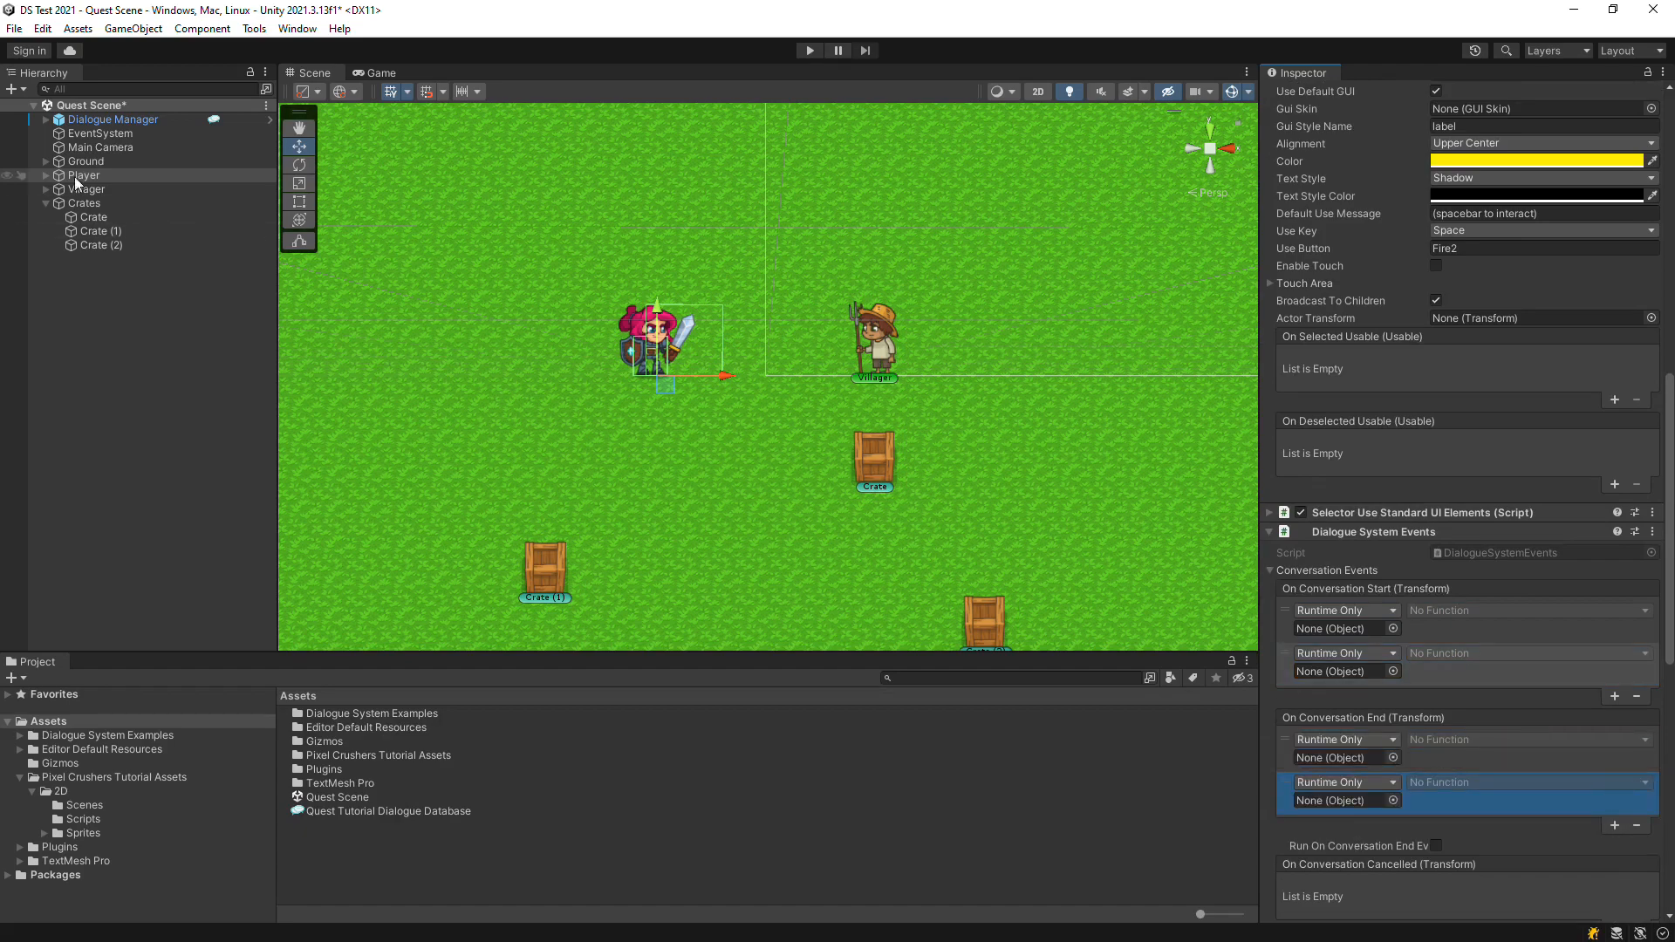
Assign the Player Controller 2D to the first entry and the Proximity Selector to the second entry of both conversation events
{"action": "scroll", "coordinate": [1508, 306], "scroll_direction": "up", "scroll_amount": 10}
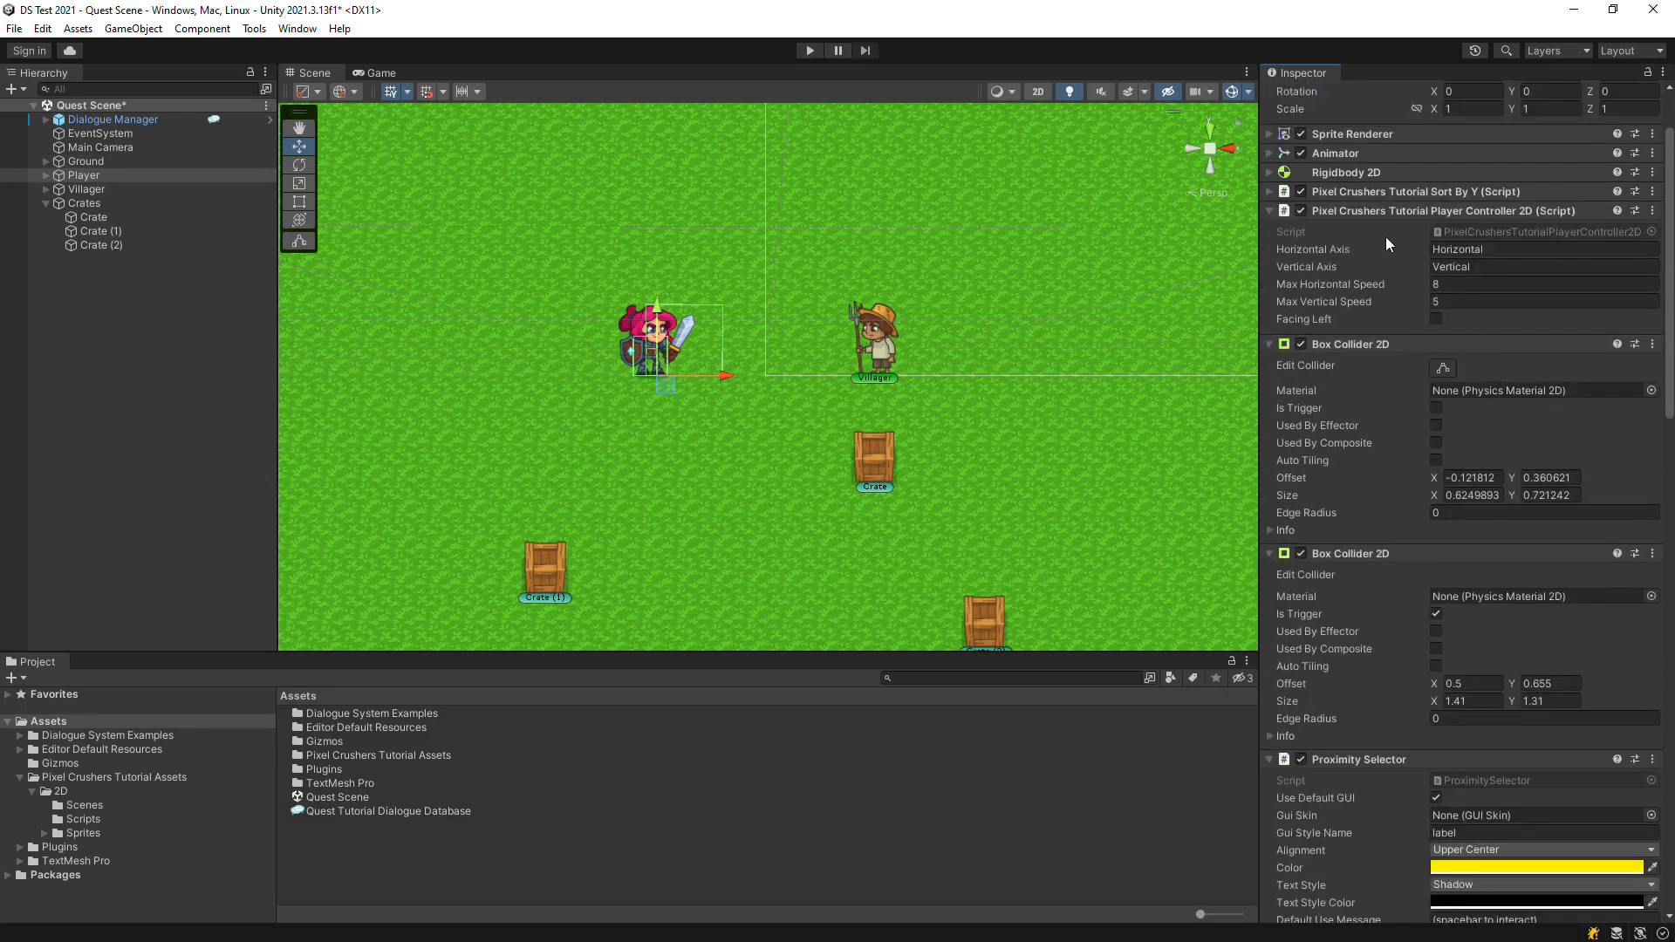
{"action": "left_click", "coordinate": [1358, 213]}
{"action": "left_click", "coordinate": [1358, 228]}
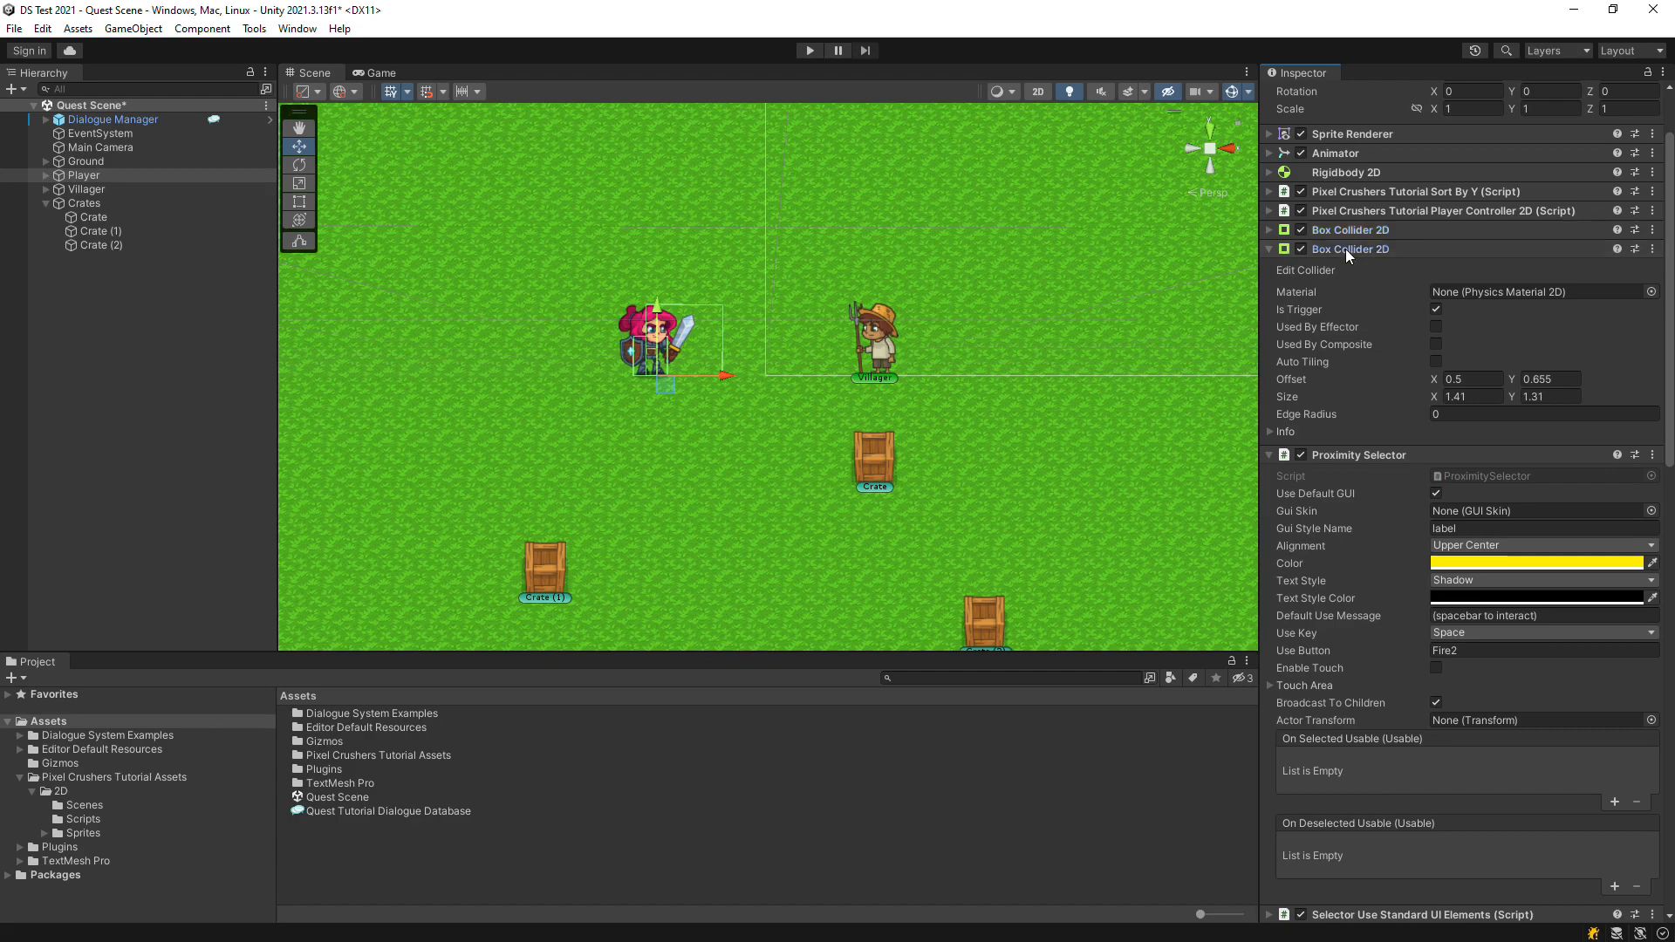
{"action": "left_click", "coordinate": [1346, 249]}
{"action": "left_click", "coordinate": [1352, 269]}
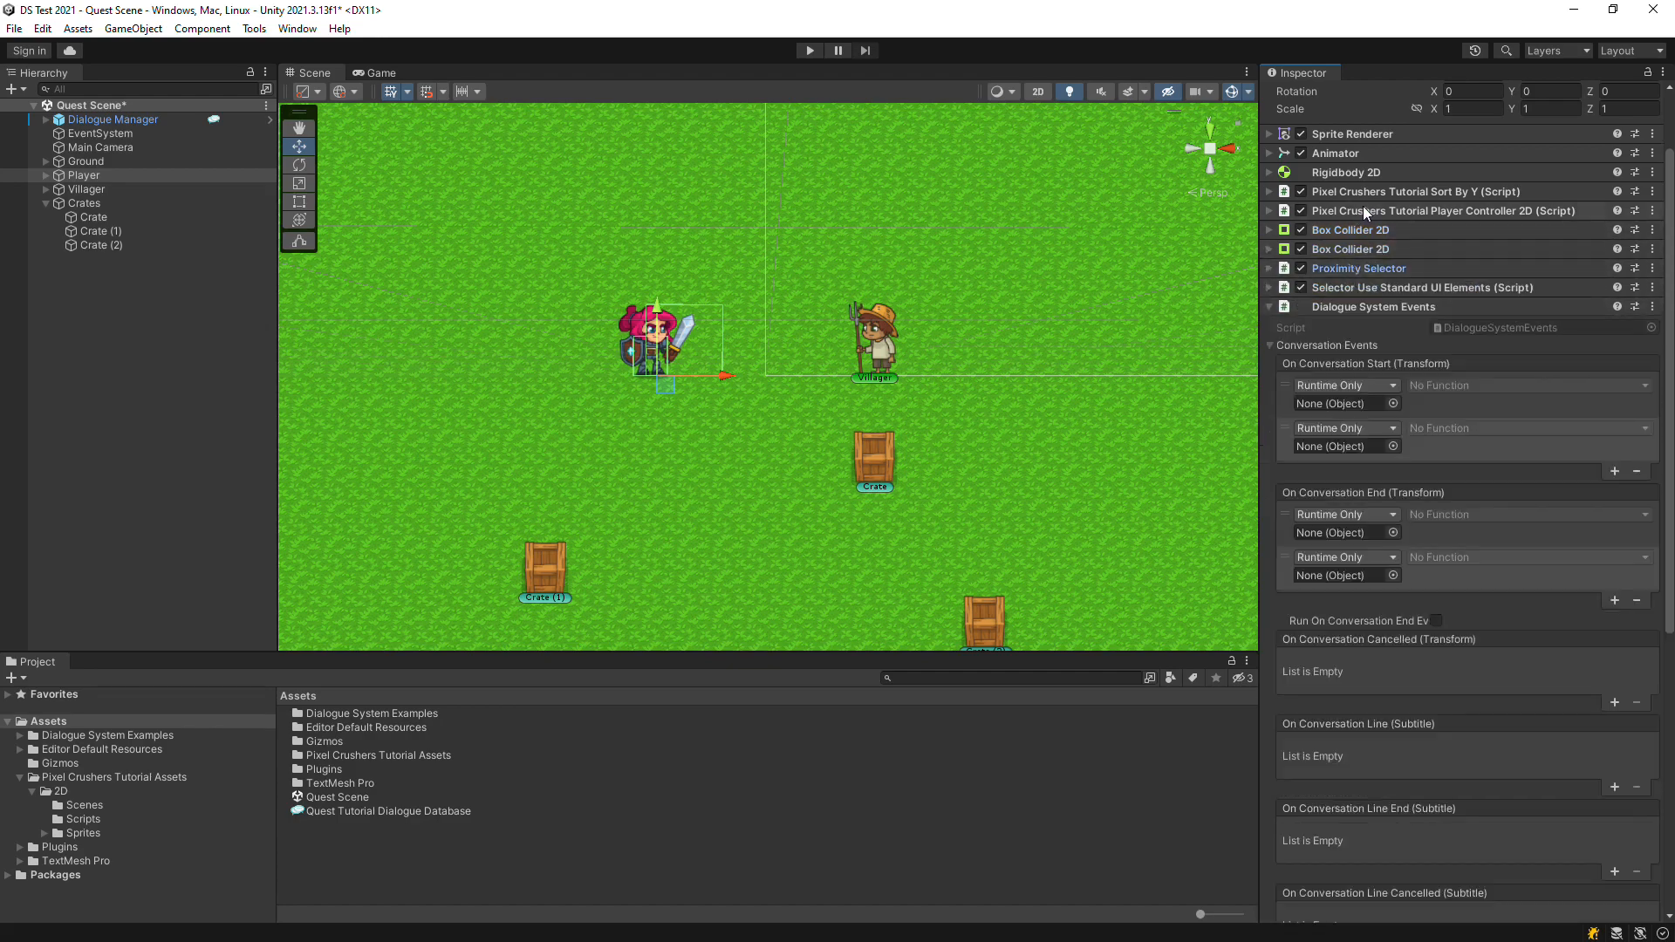
{"action": "left_click_drag", "start_coordinate": [1363, 210], "coordinate": [1342, 404]}
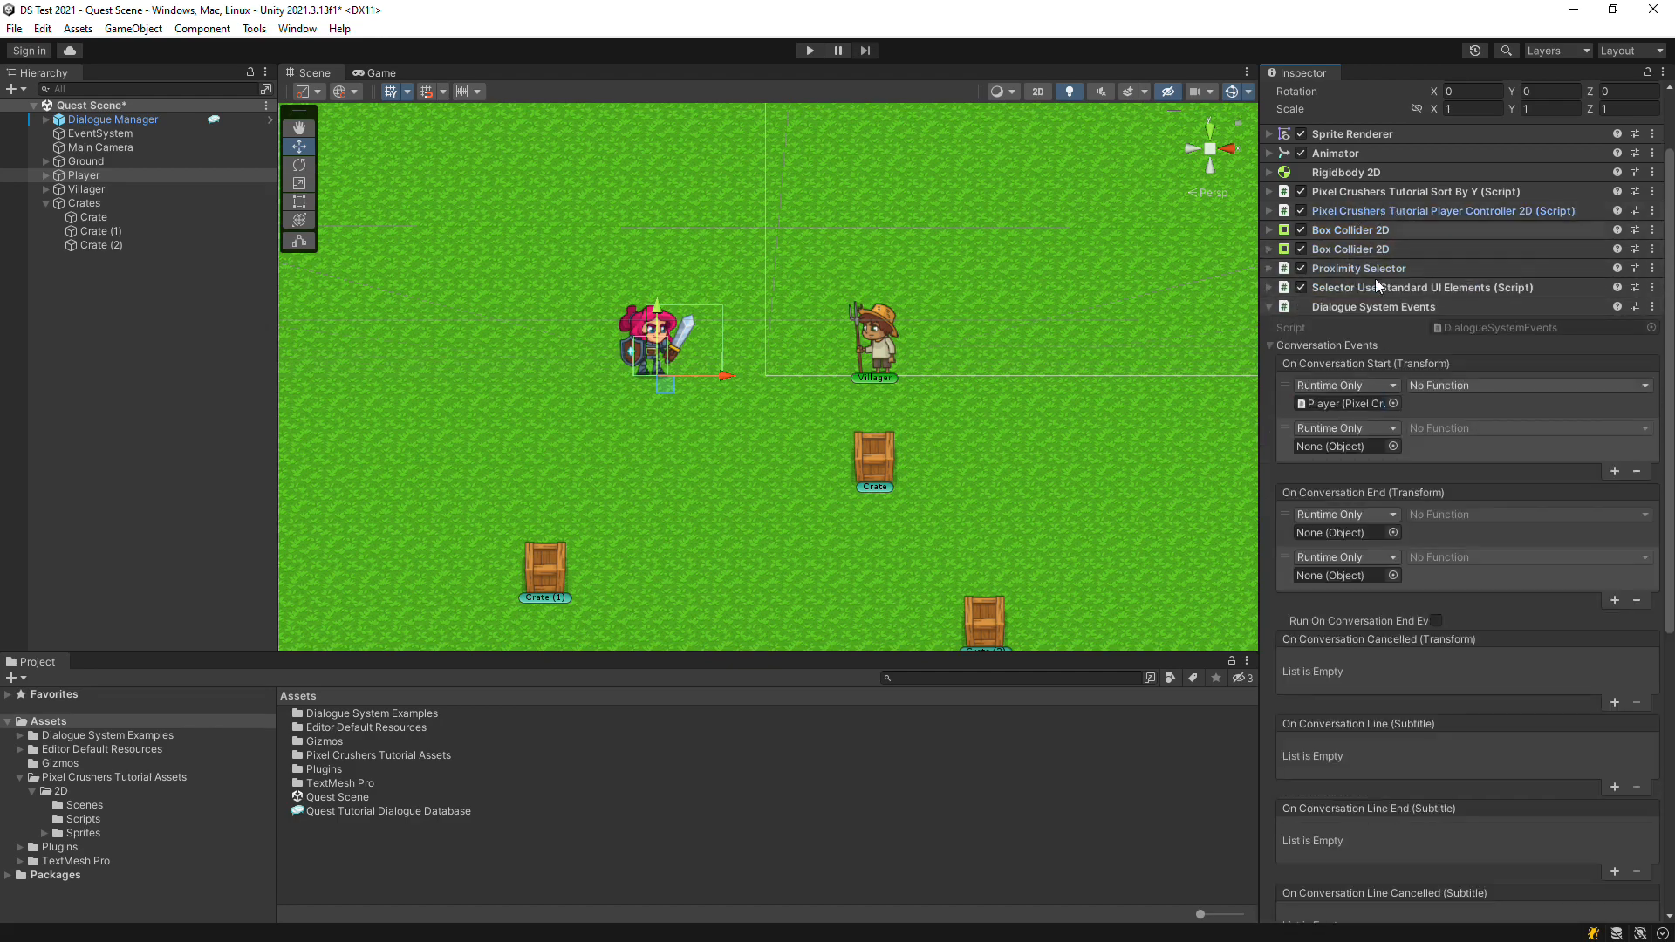
{"action": "left_click_drag", "start_coordinate": [1361, 211], "coordinate": [1344, 532]}
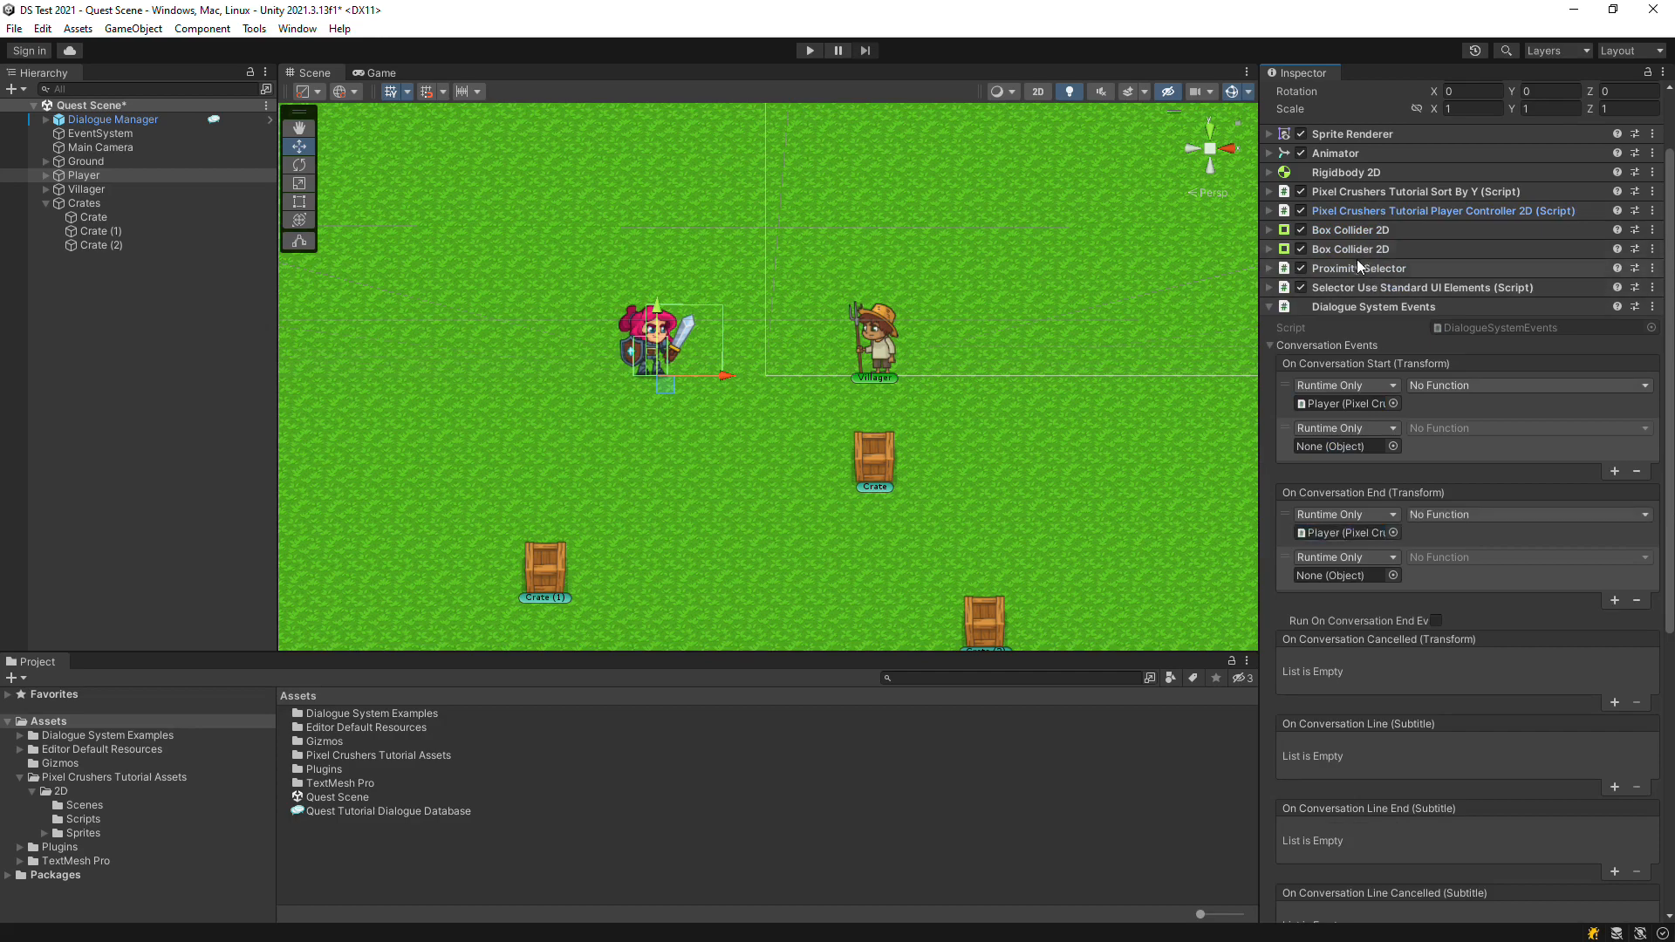
{"action": "left_click_drag", "start_coordinate": [1355, 273], "coordinate": [1344, 446]}
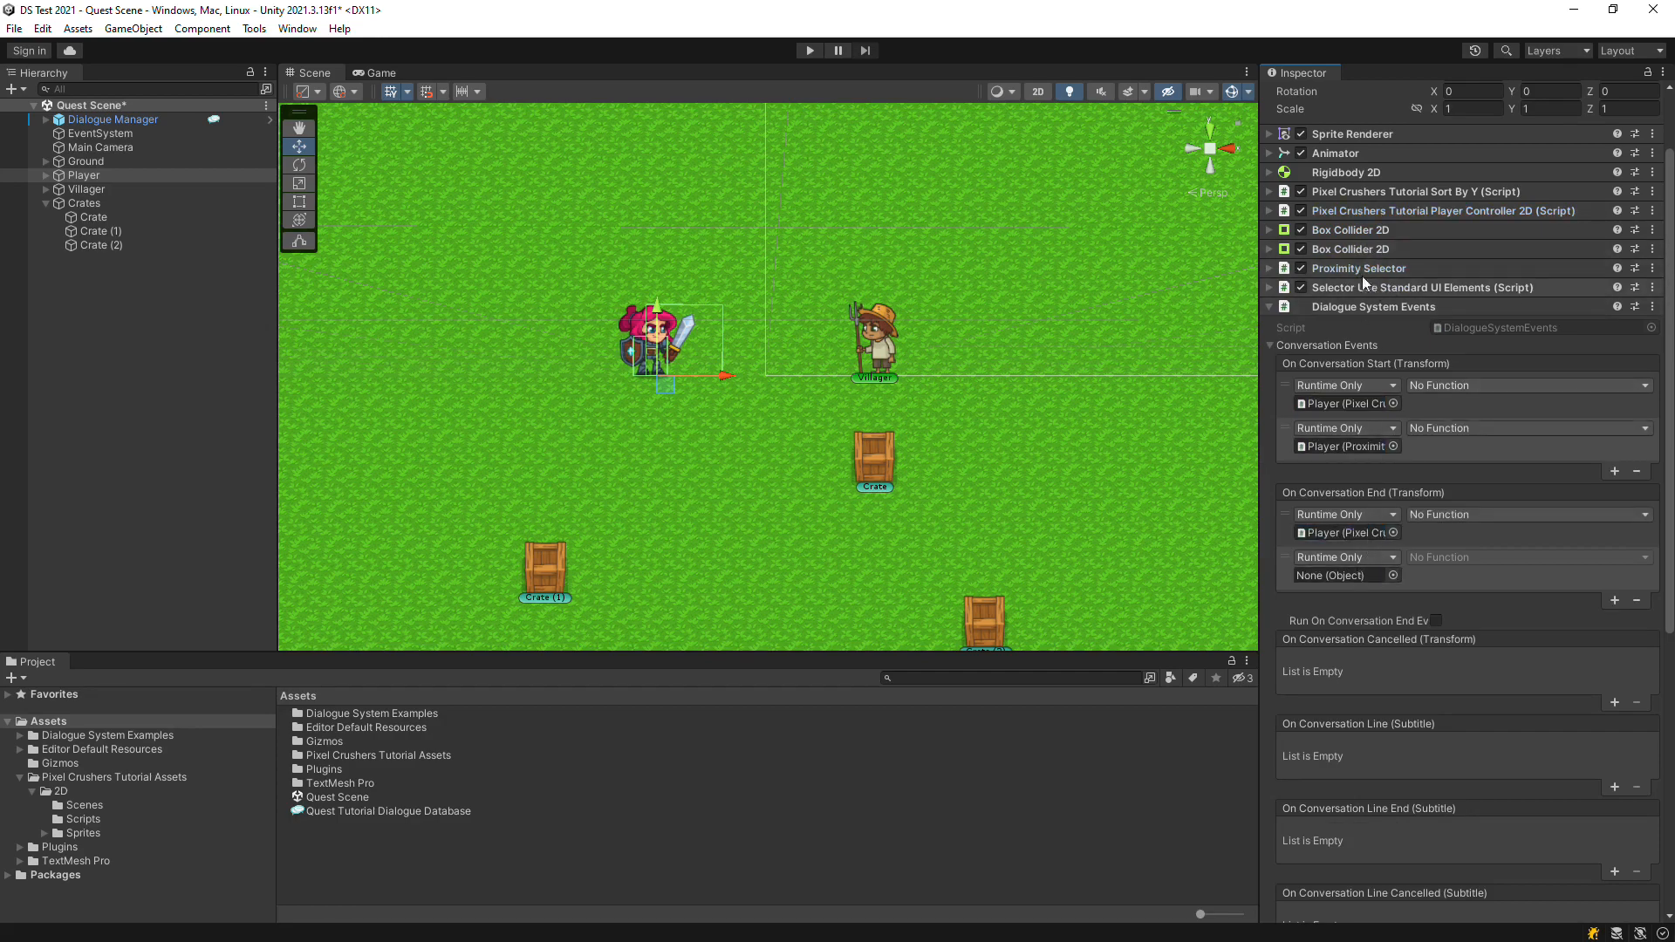
{"action": "left_click_drag", "start_coordinate": [1364, 276], "coordinate": [1343, 575]}
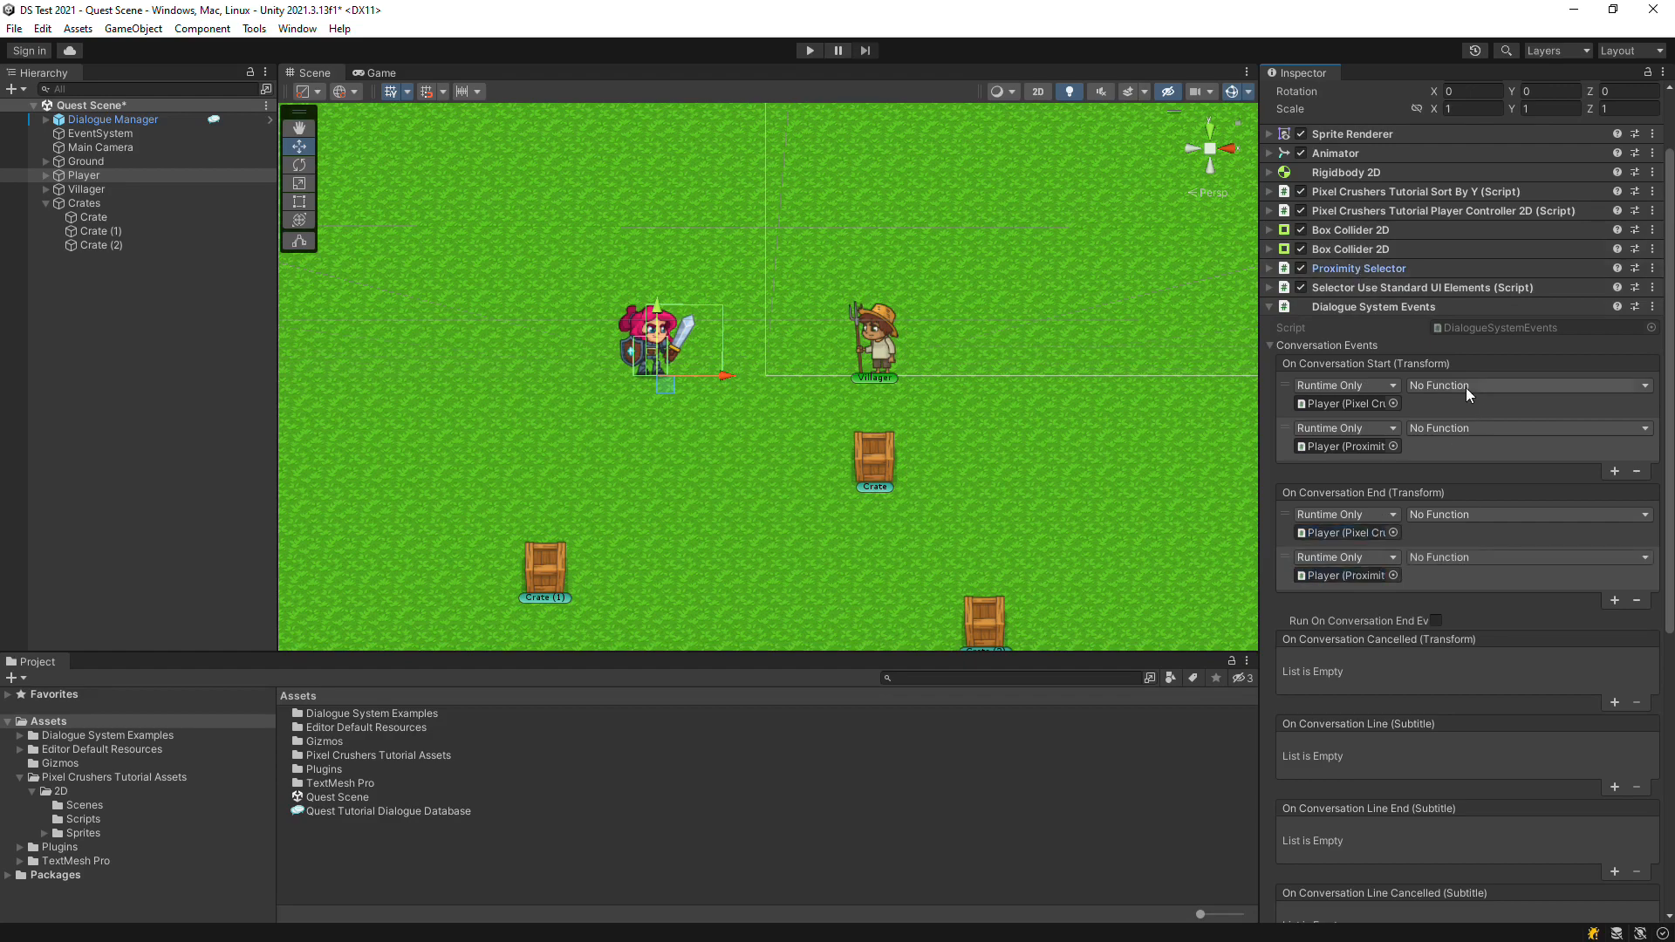
Set both On Conversation Start entries to turn off enabled on the Player Controller 2D and the Proximity Selector
{"action": "left_click", "coordinate": [1441, 385]}
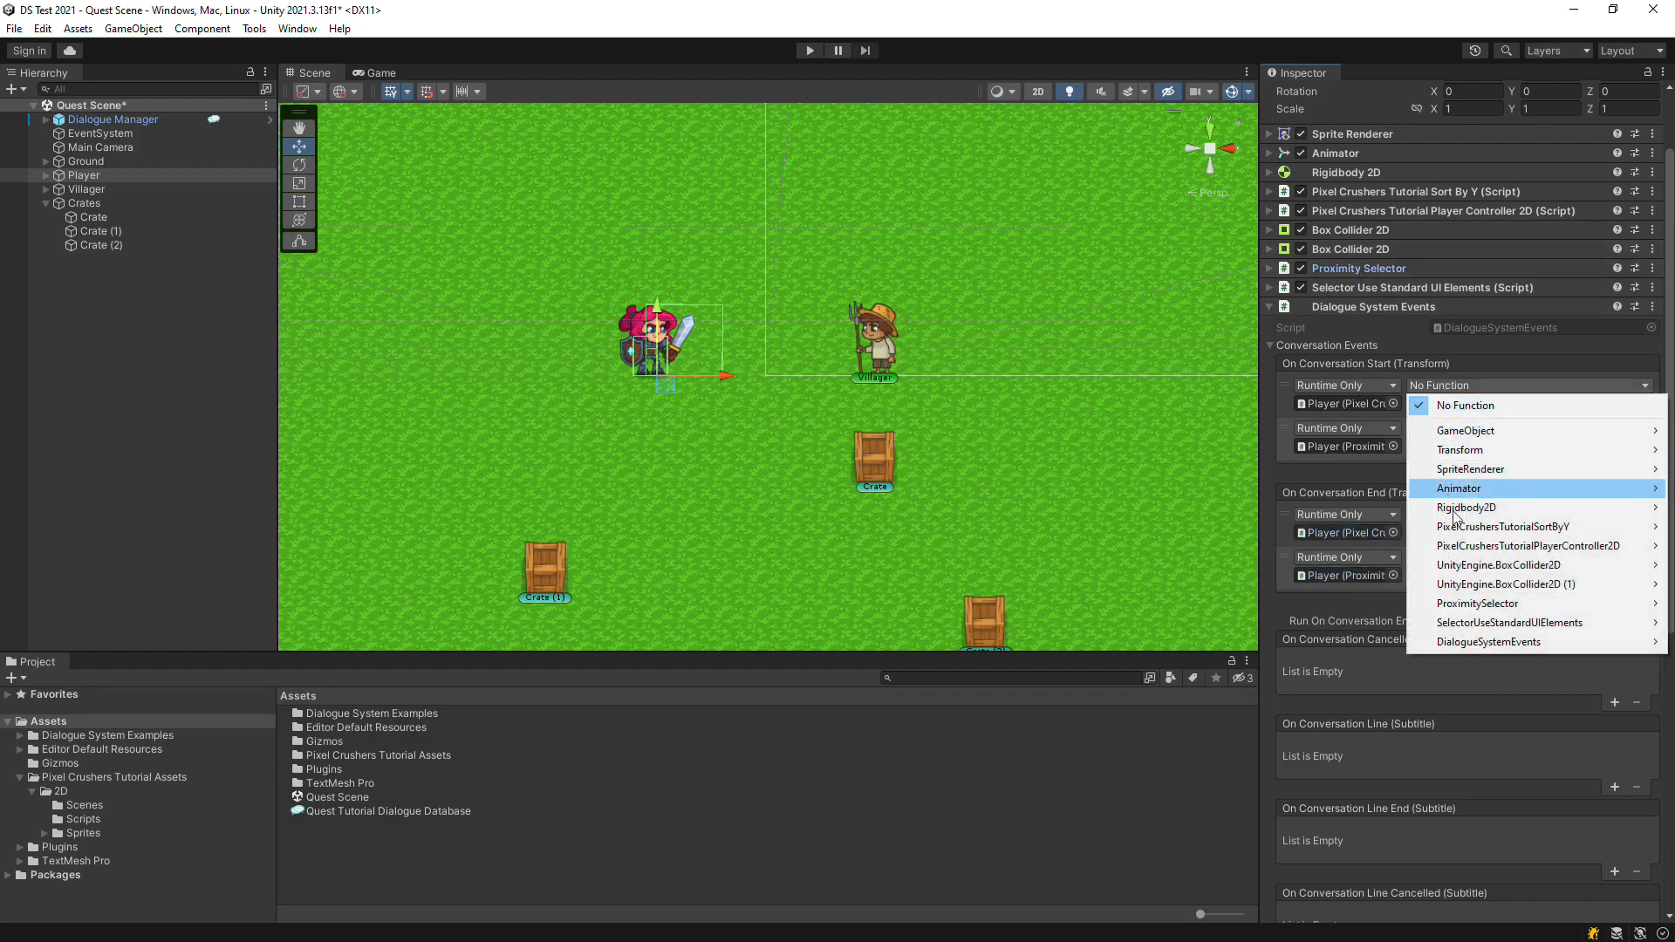
{"action": "mouse_move", "coordinate": [1476, 547]}
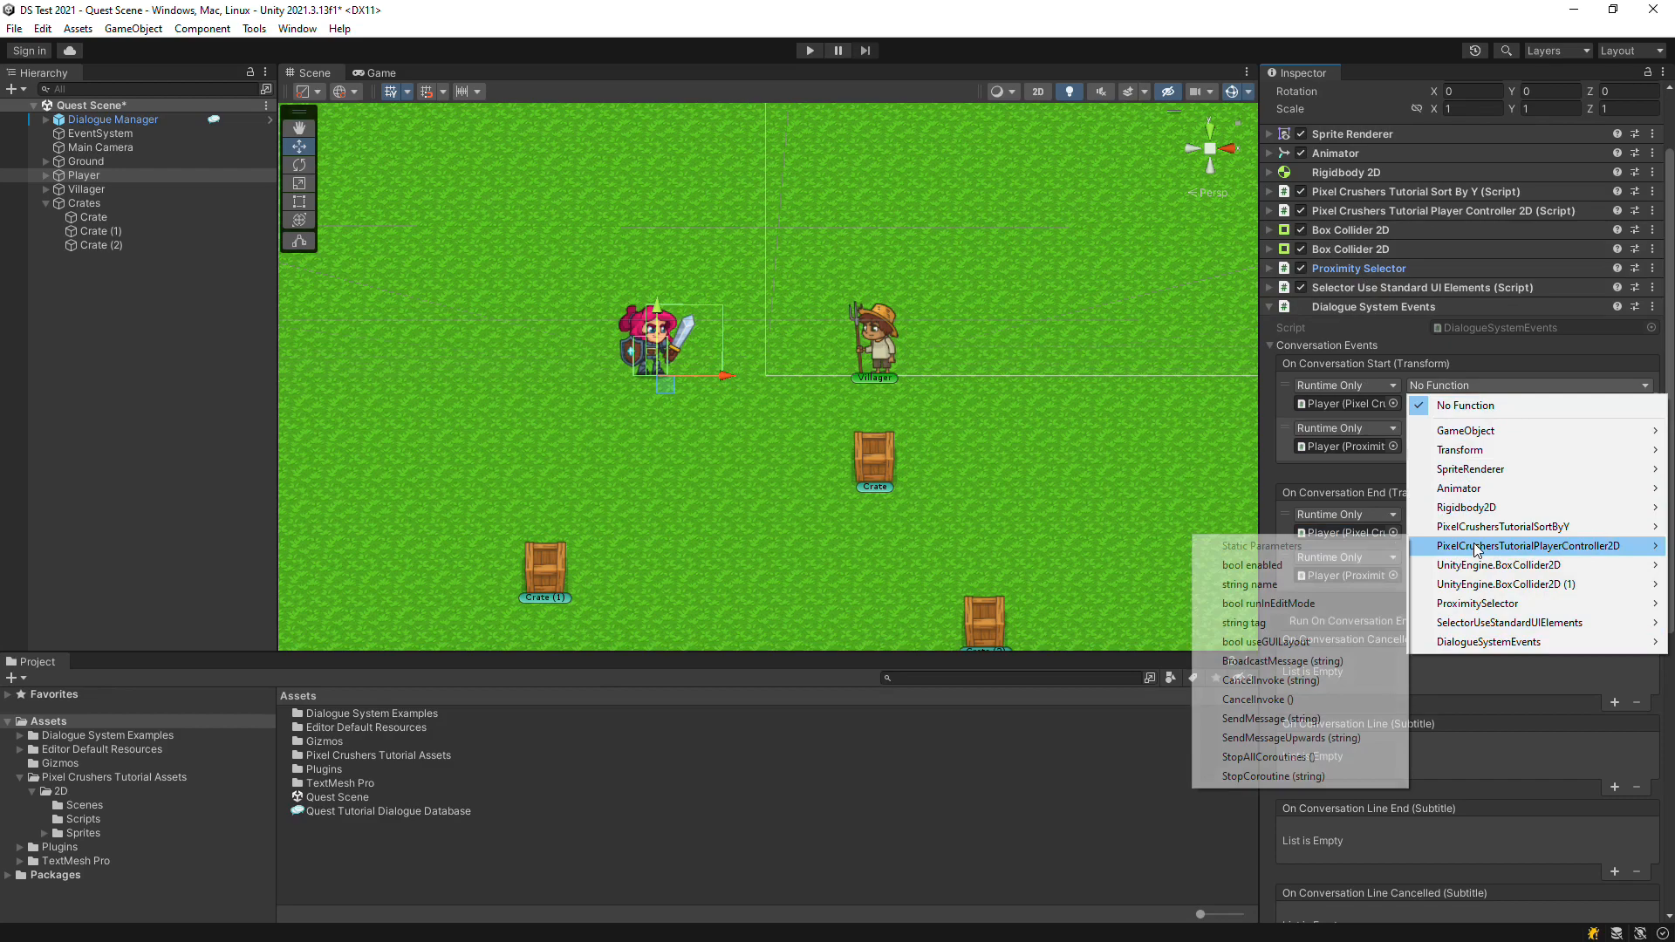
{"action": "left_click", "coordinate": [1320, 567]}
{"action": "left_click", "coordinate": [1441, 428]}
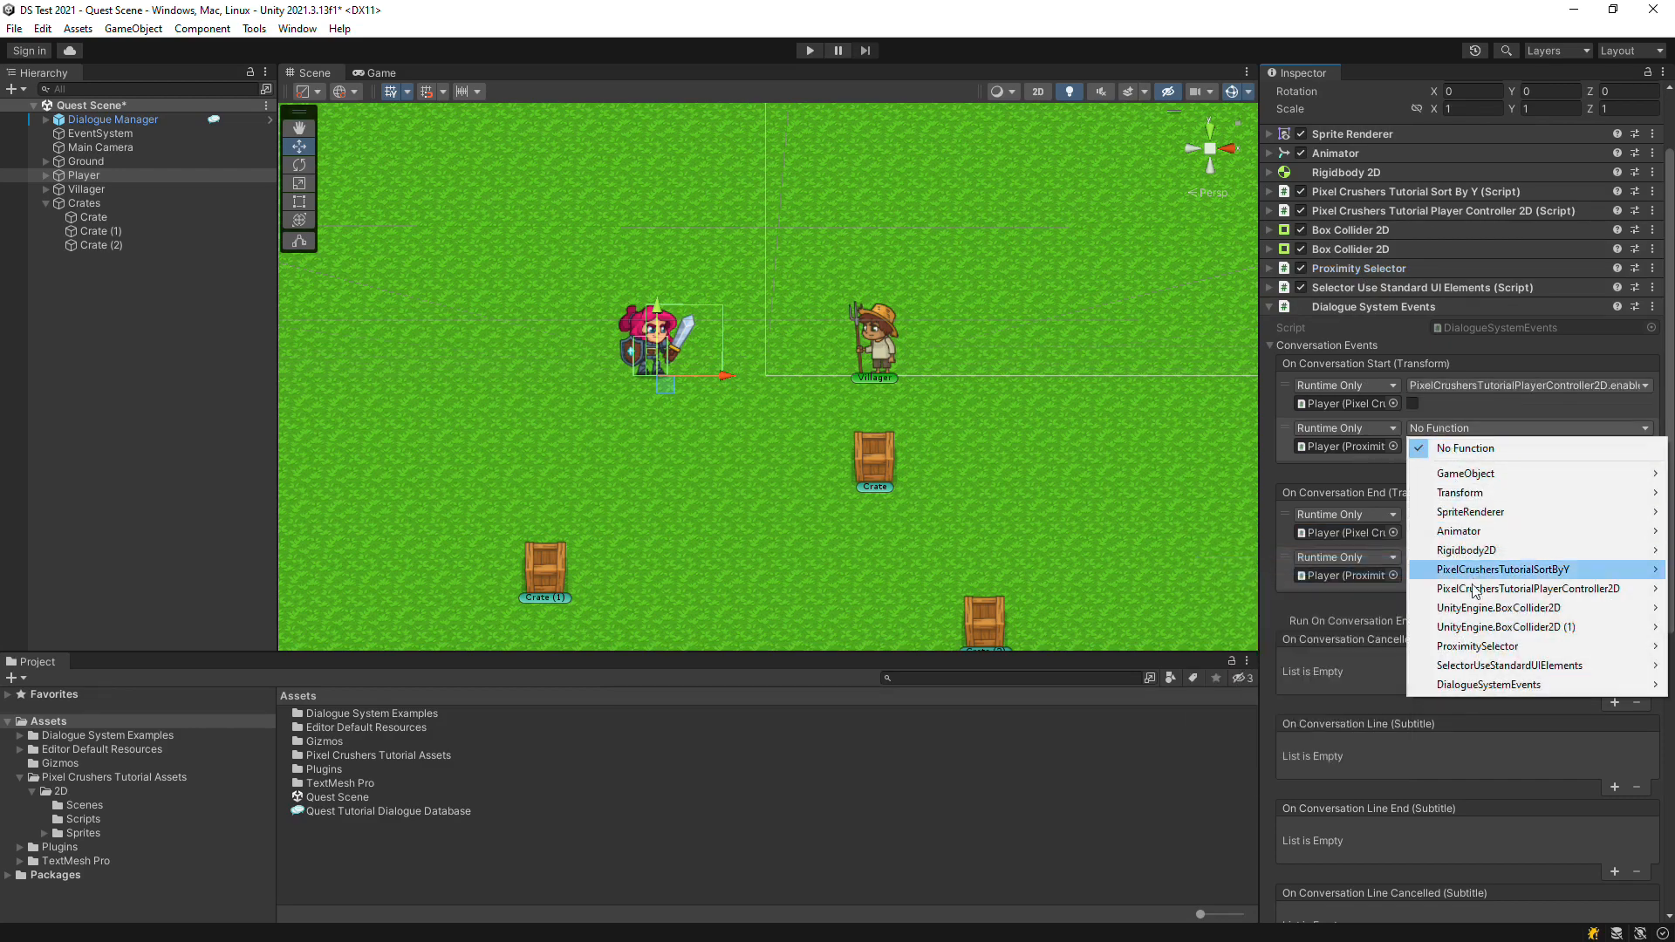
{"action": "mouse_move", "coordinate": [1484, 648]}
{"action": "left_click", "coordinate": [1213, 300]}
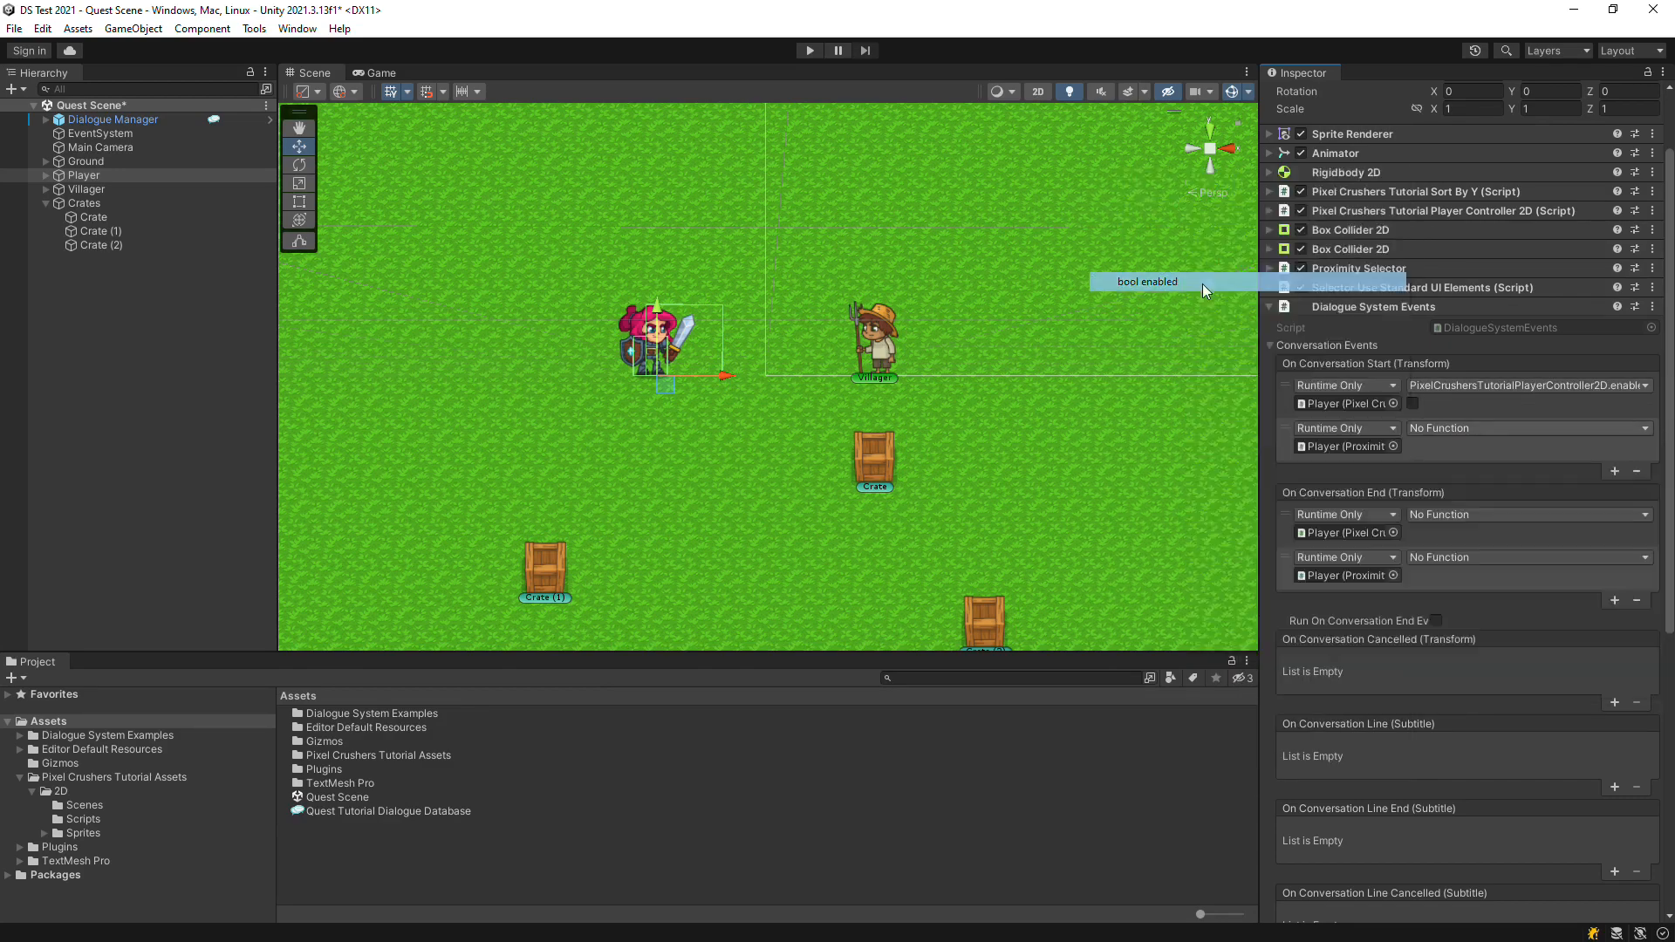
Set both On Conversation End entries to turn on enabled for the Player Controller 2D and Proximity Selector, and save the scene
{"action": "left_click", "coordinate": [1431, 515]}
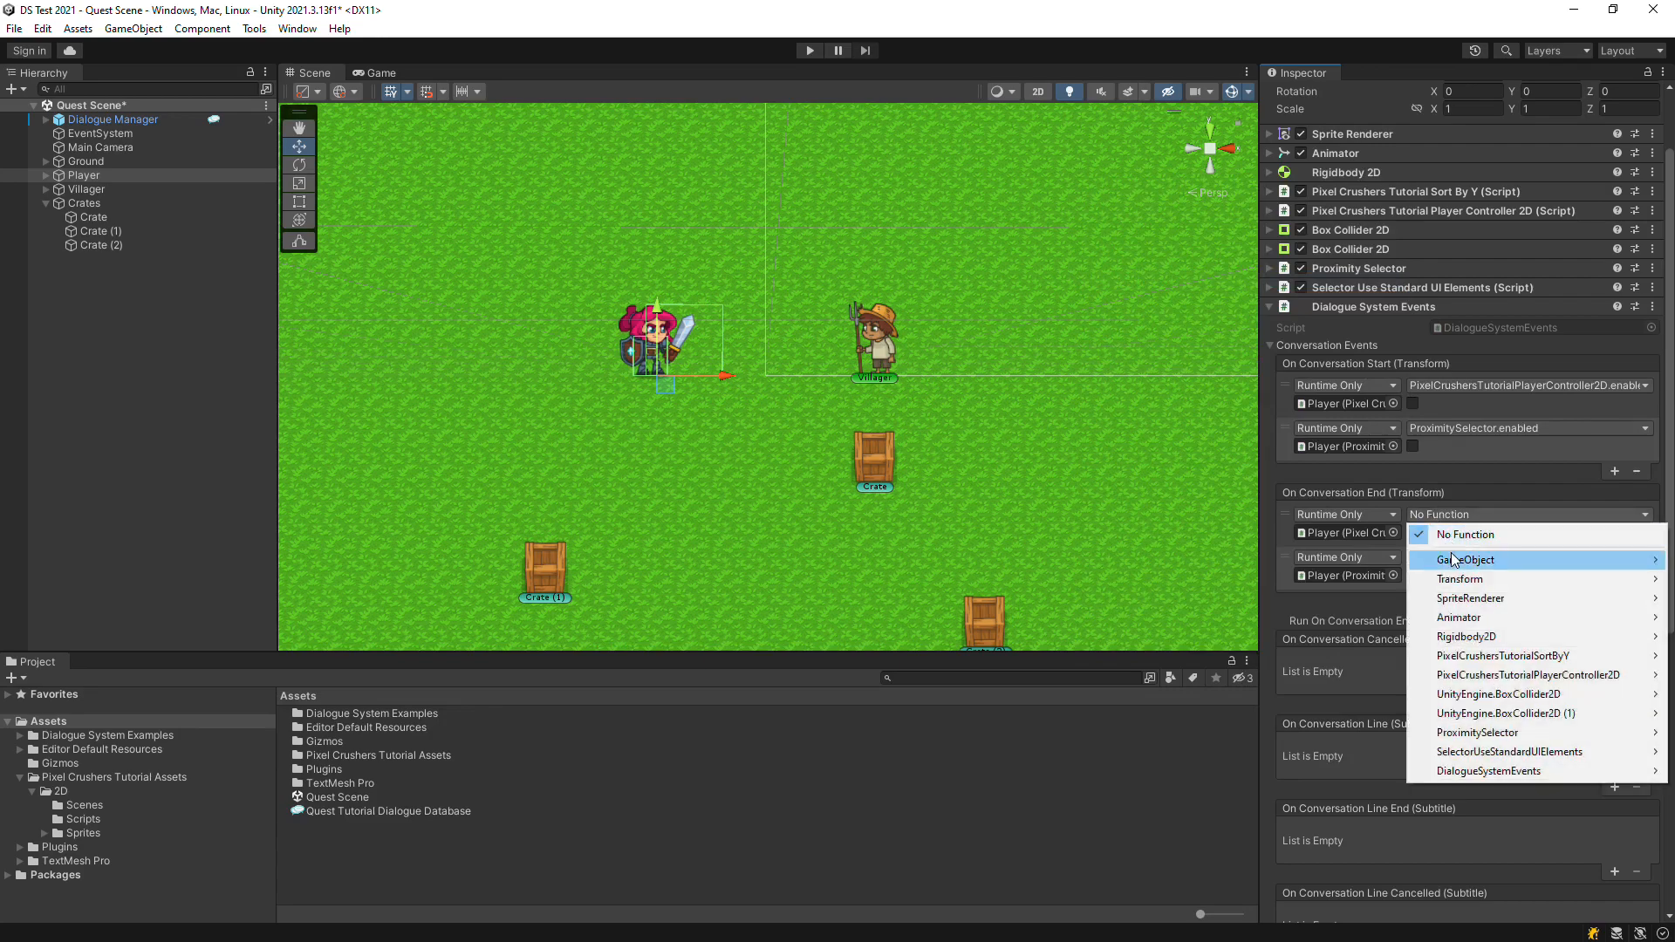
{"action": "mouse_move", "coordinate": [1476, 675]}
{"action": "left_click", "coordinate": [1239, 693]}
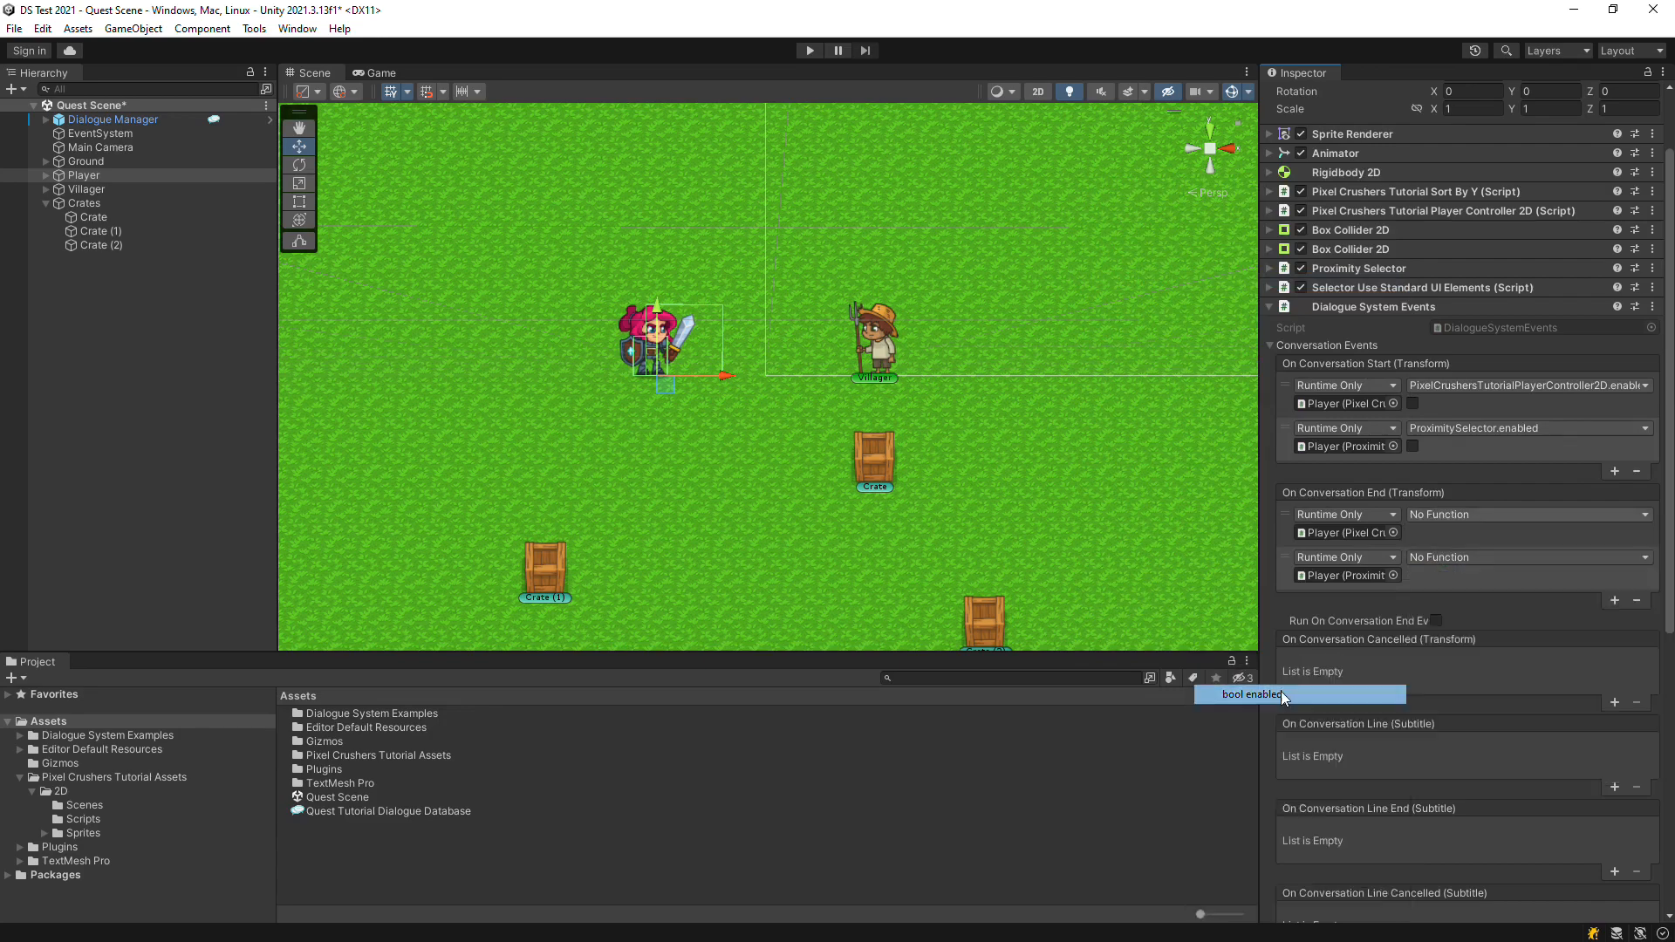
{"action": "left_click", "coordinate": [1413, 532]}
{"action": "left_click", "coordinate": [1429, 556]}
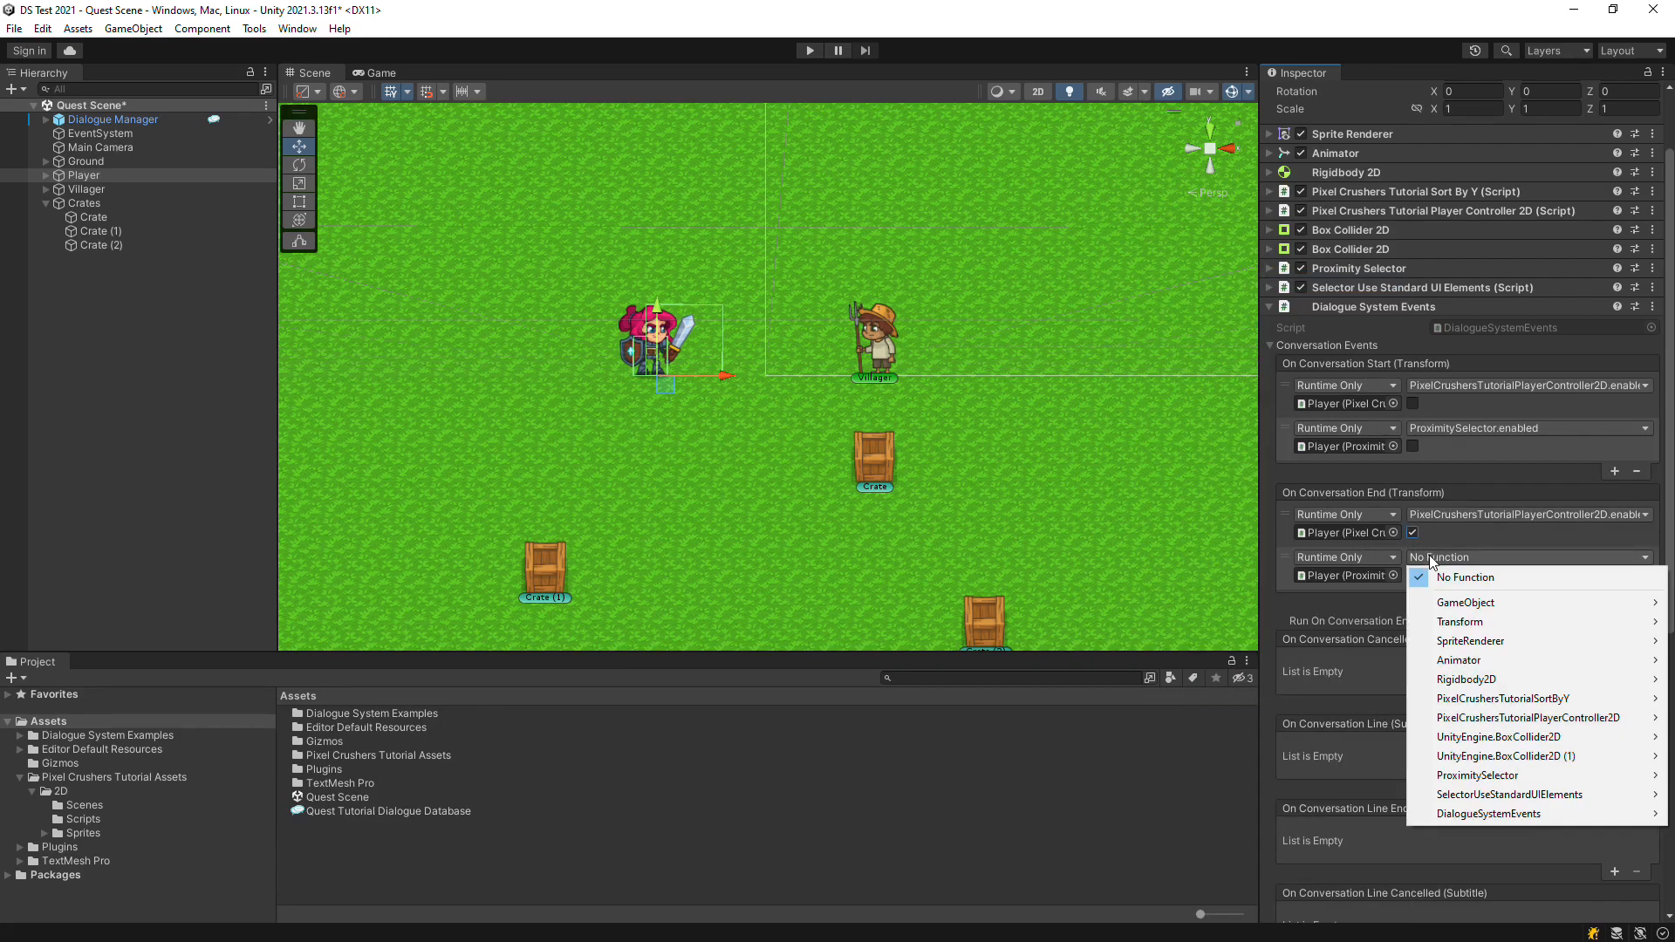
{"action": "mouse_move", "coordinate": [1474, 776]}
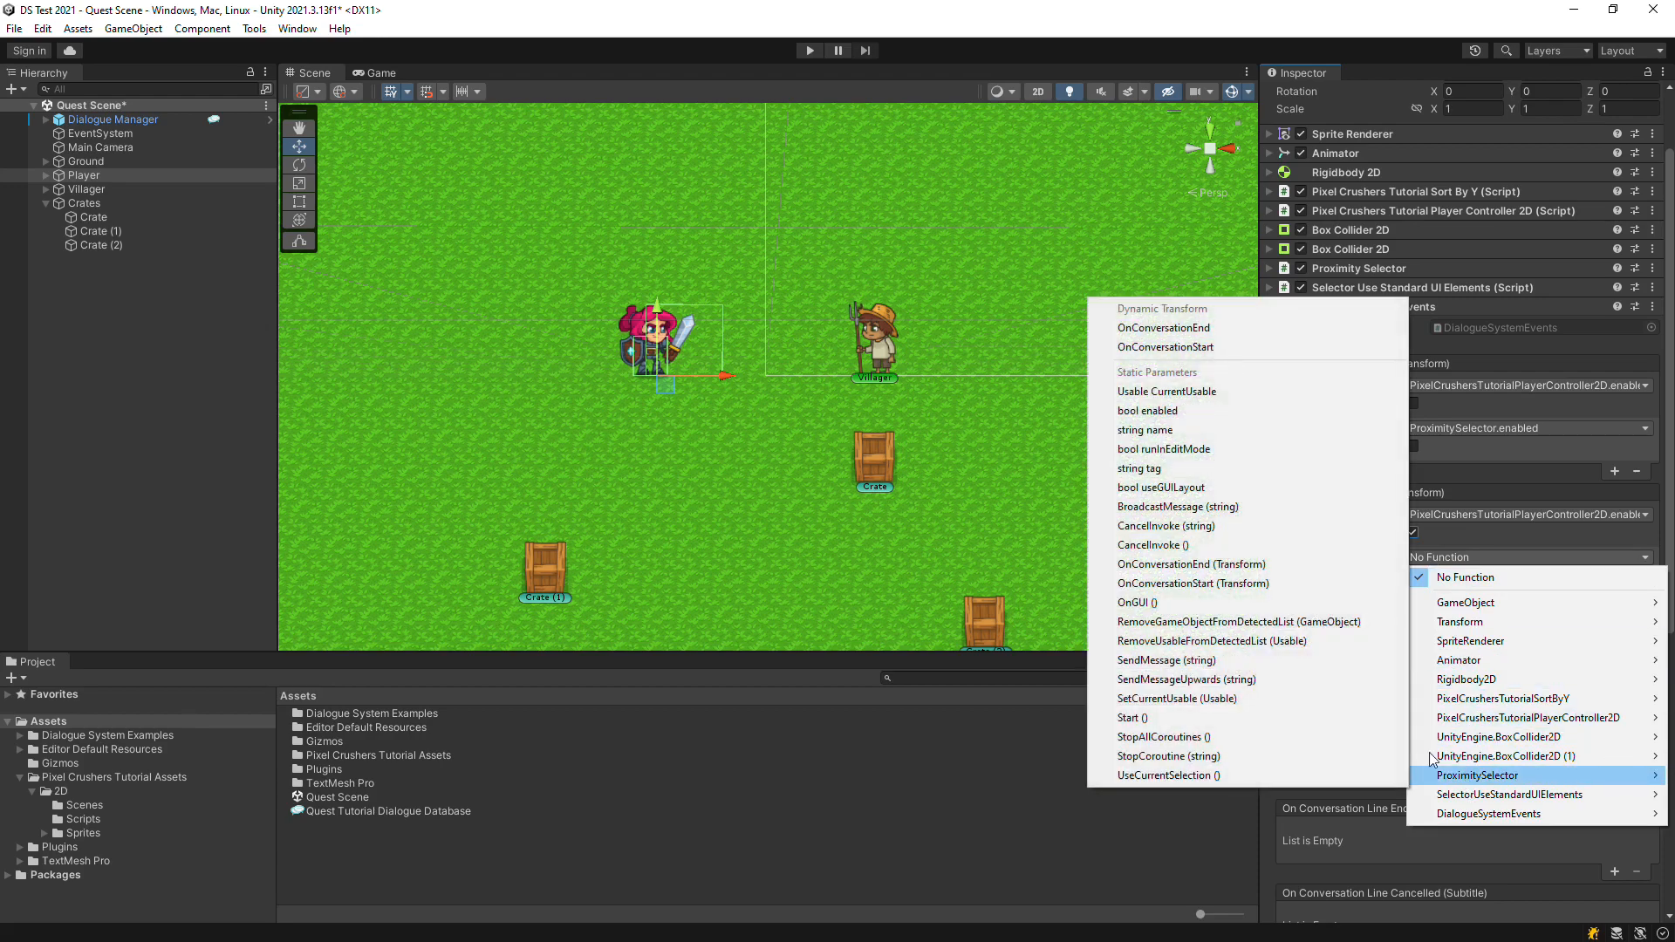
{"action": "left_click", "coordinate": [1147, 410]}
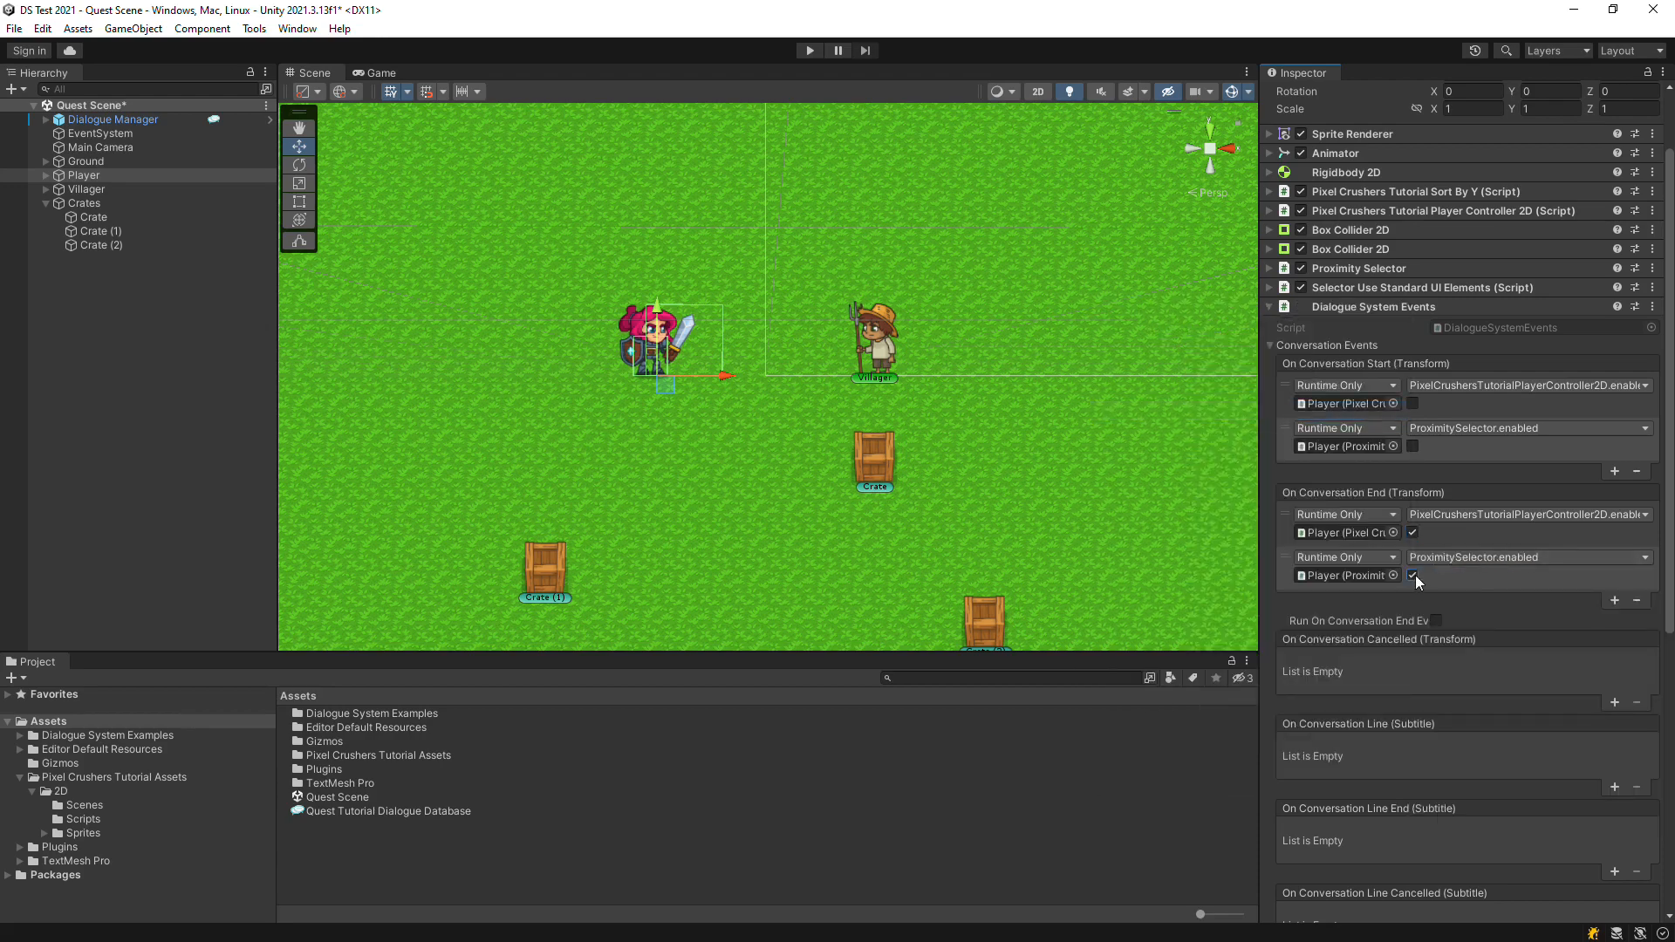
{"action": "key", "text": "ctrl+s"}
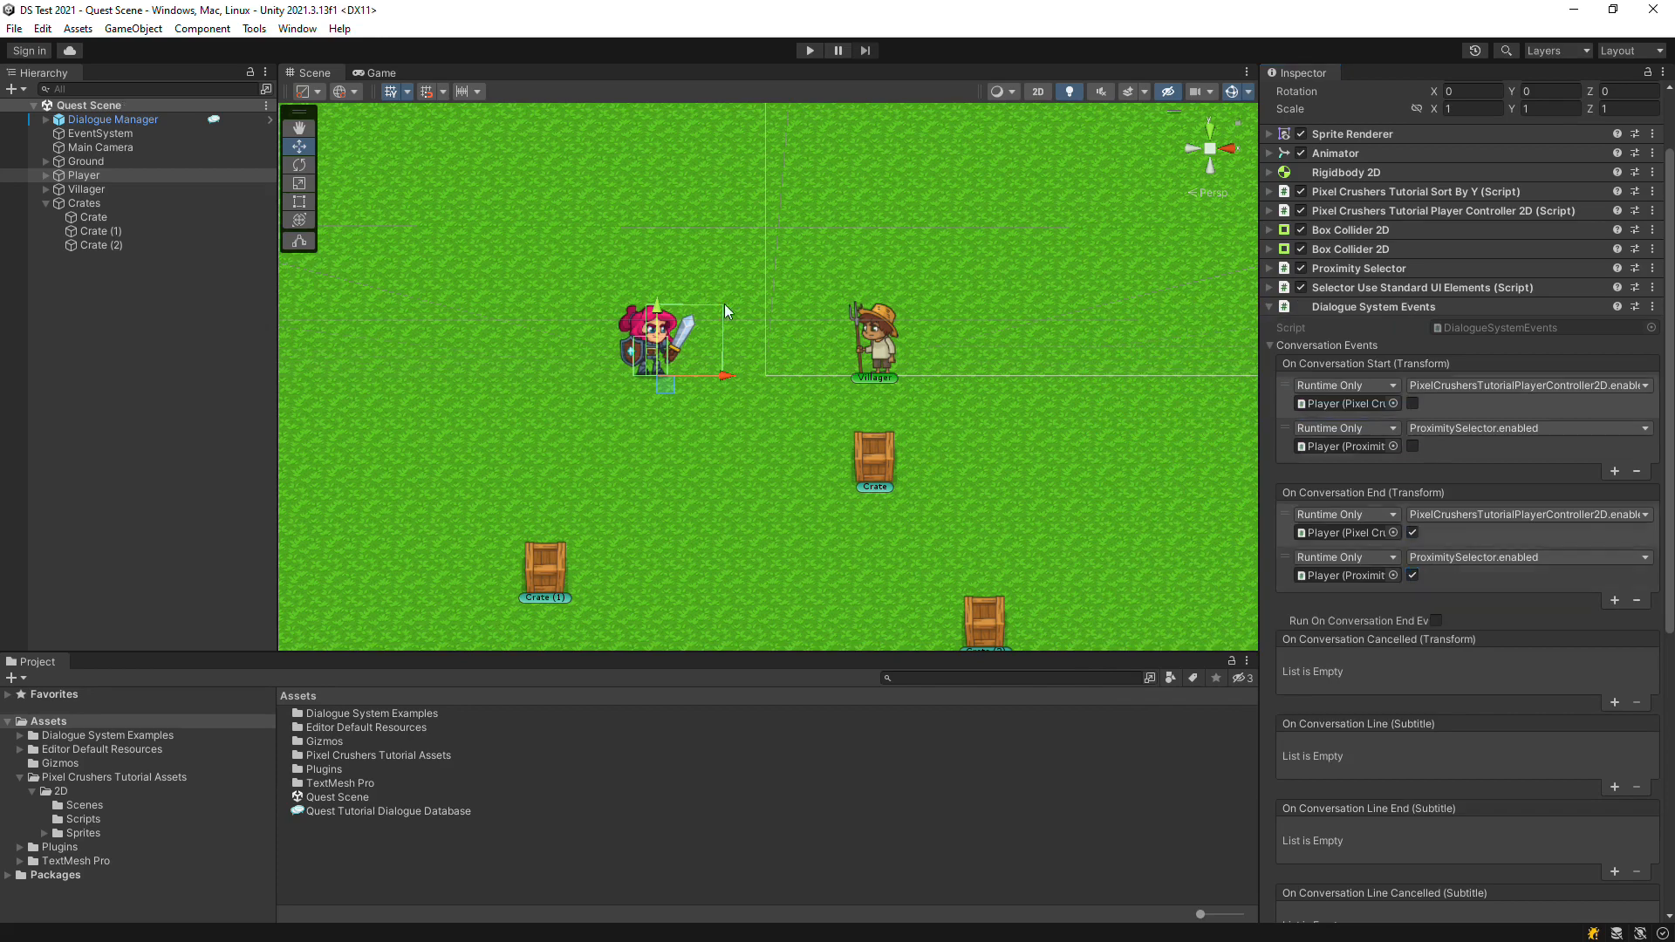
Add a Usable component to the Villager
{"action": "left_click", "coordinate": [105, 189]}
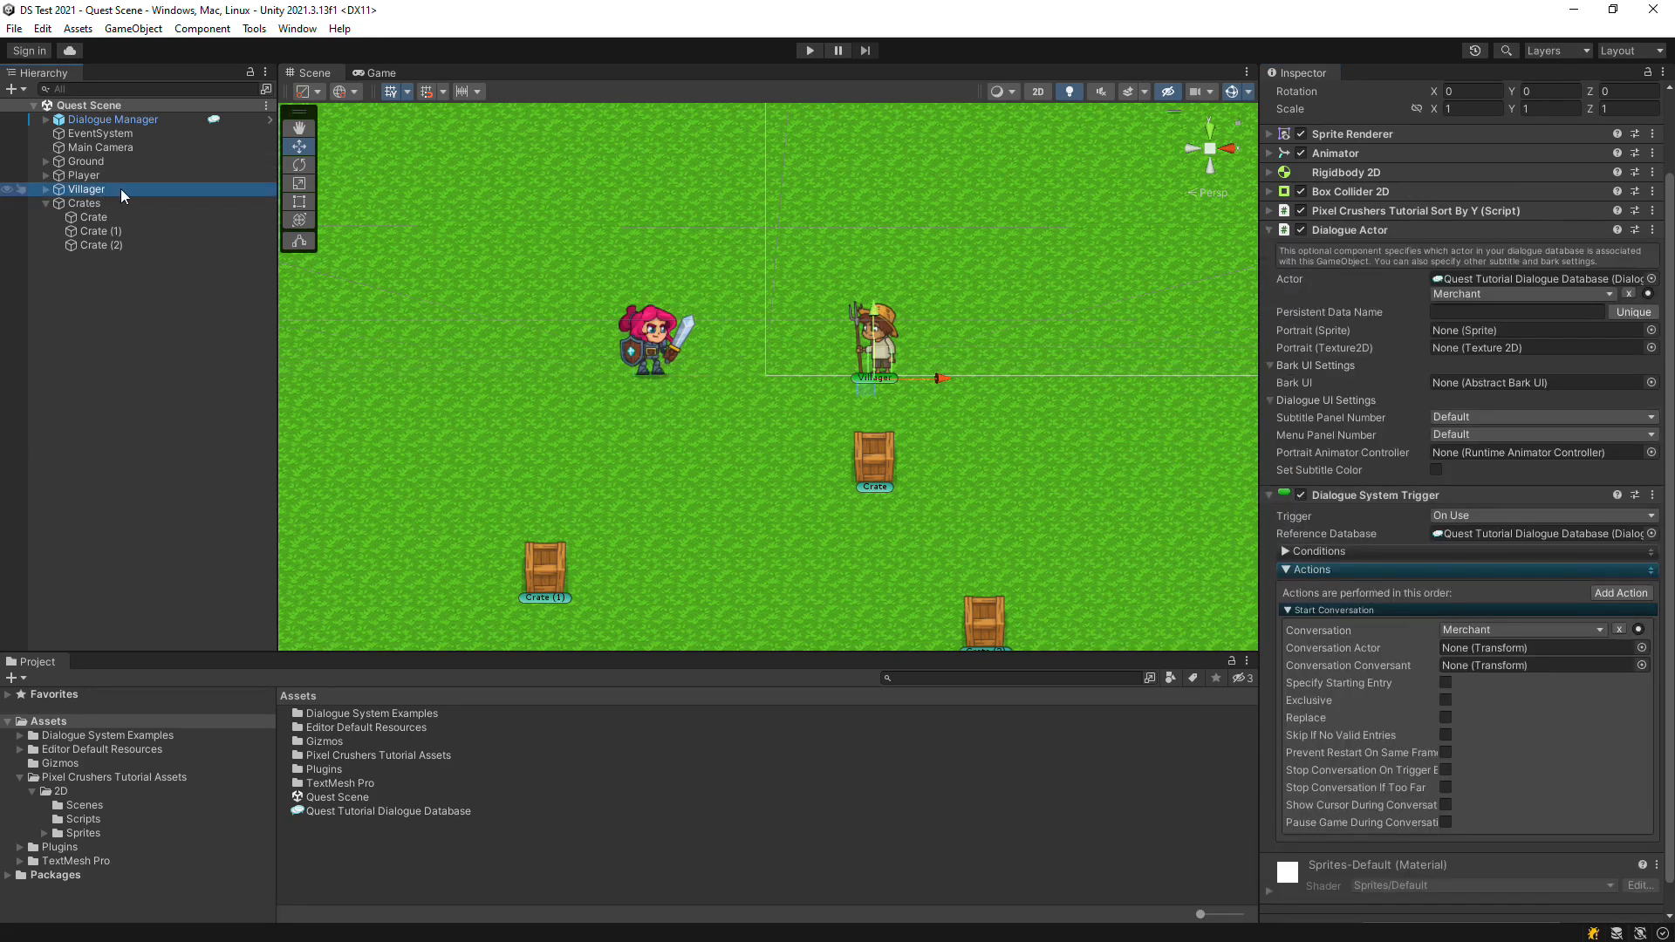
{"action": "scroll", "coordinate": [1431, 626], "scroll_direction": "down", "scroll_amount": 1}
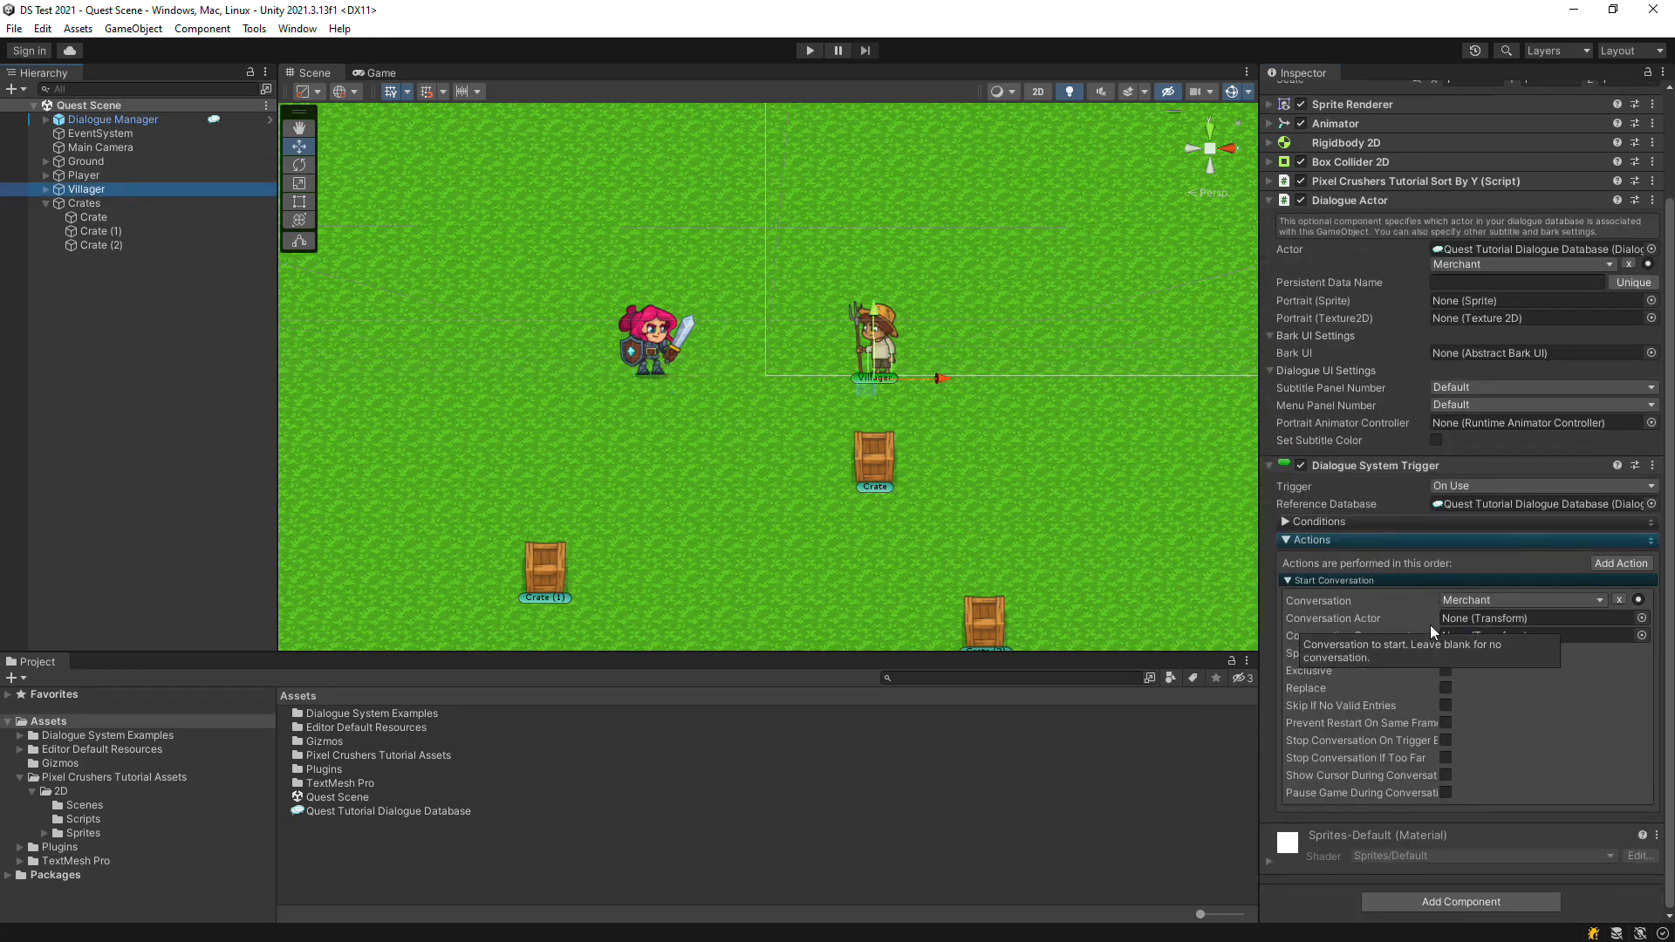
{"action": "left_click", "coordinate": [1386, 899]}
{"action": "type", "text": "usable"}
{"action": "key", "text": "Return"}
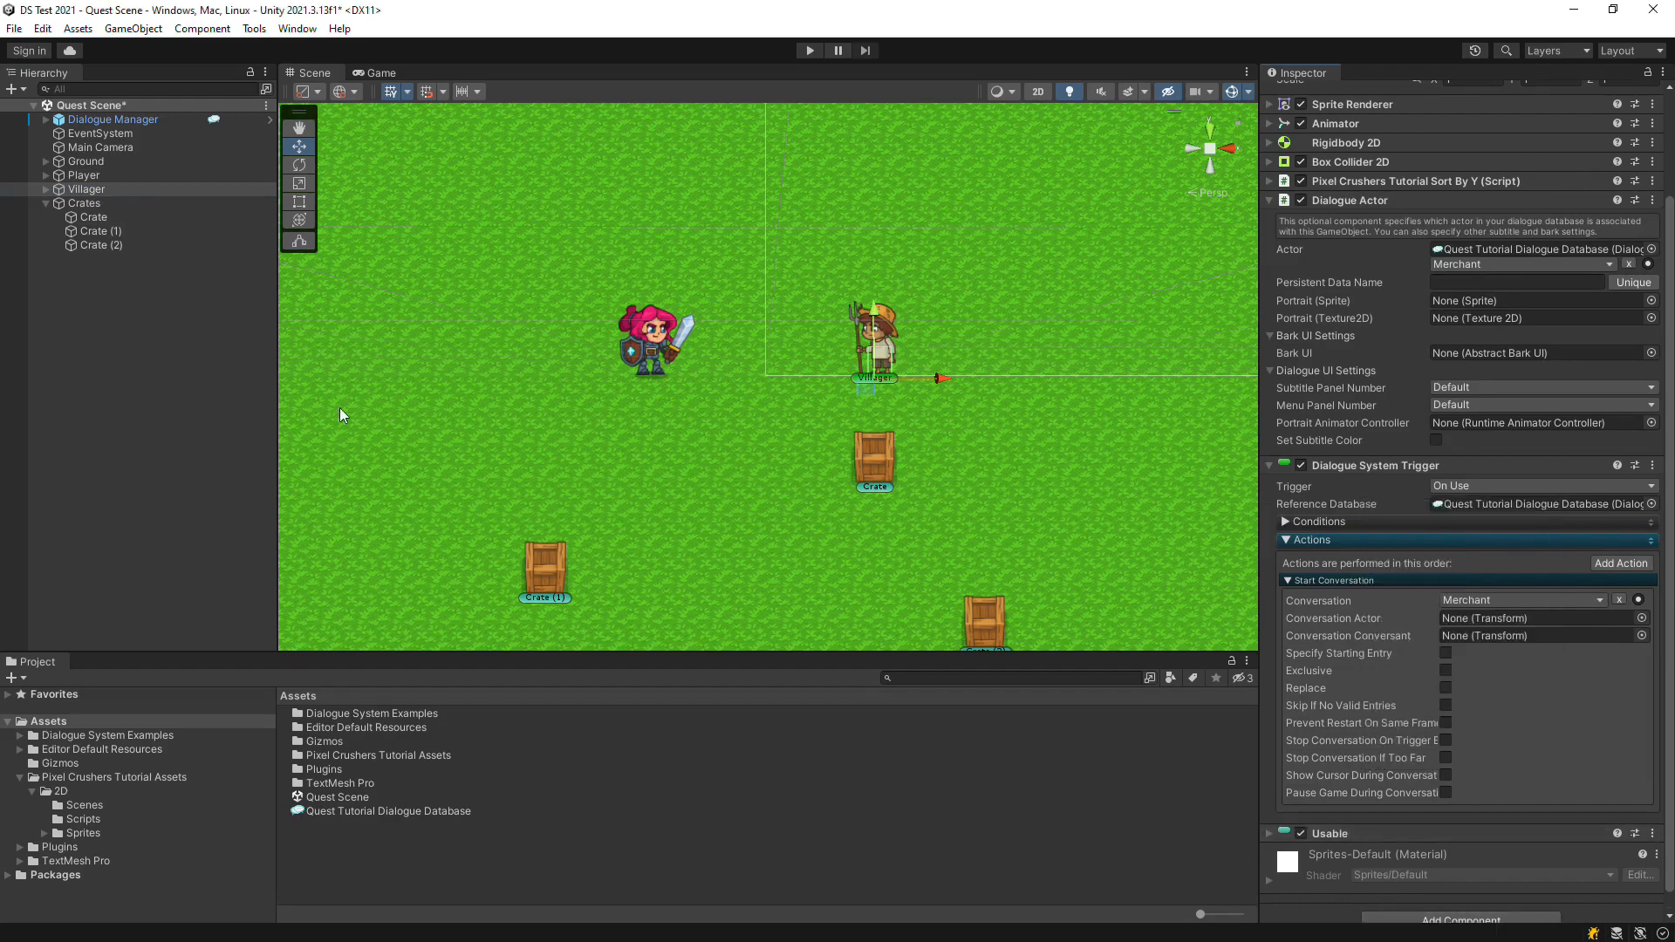
Deactivate the Crates parent object so its crates start hidden in the scene
{"action": "left_click", "coordinate": [73, 202]}
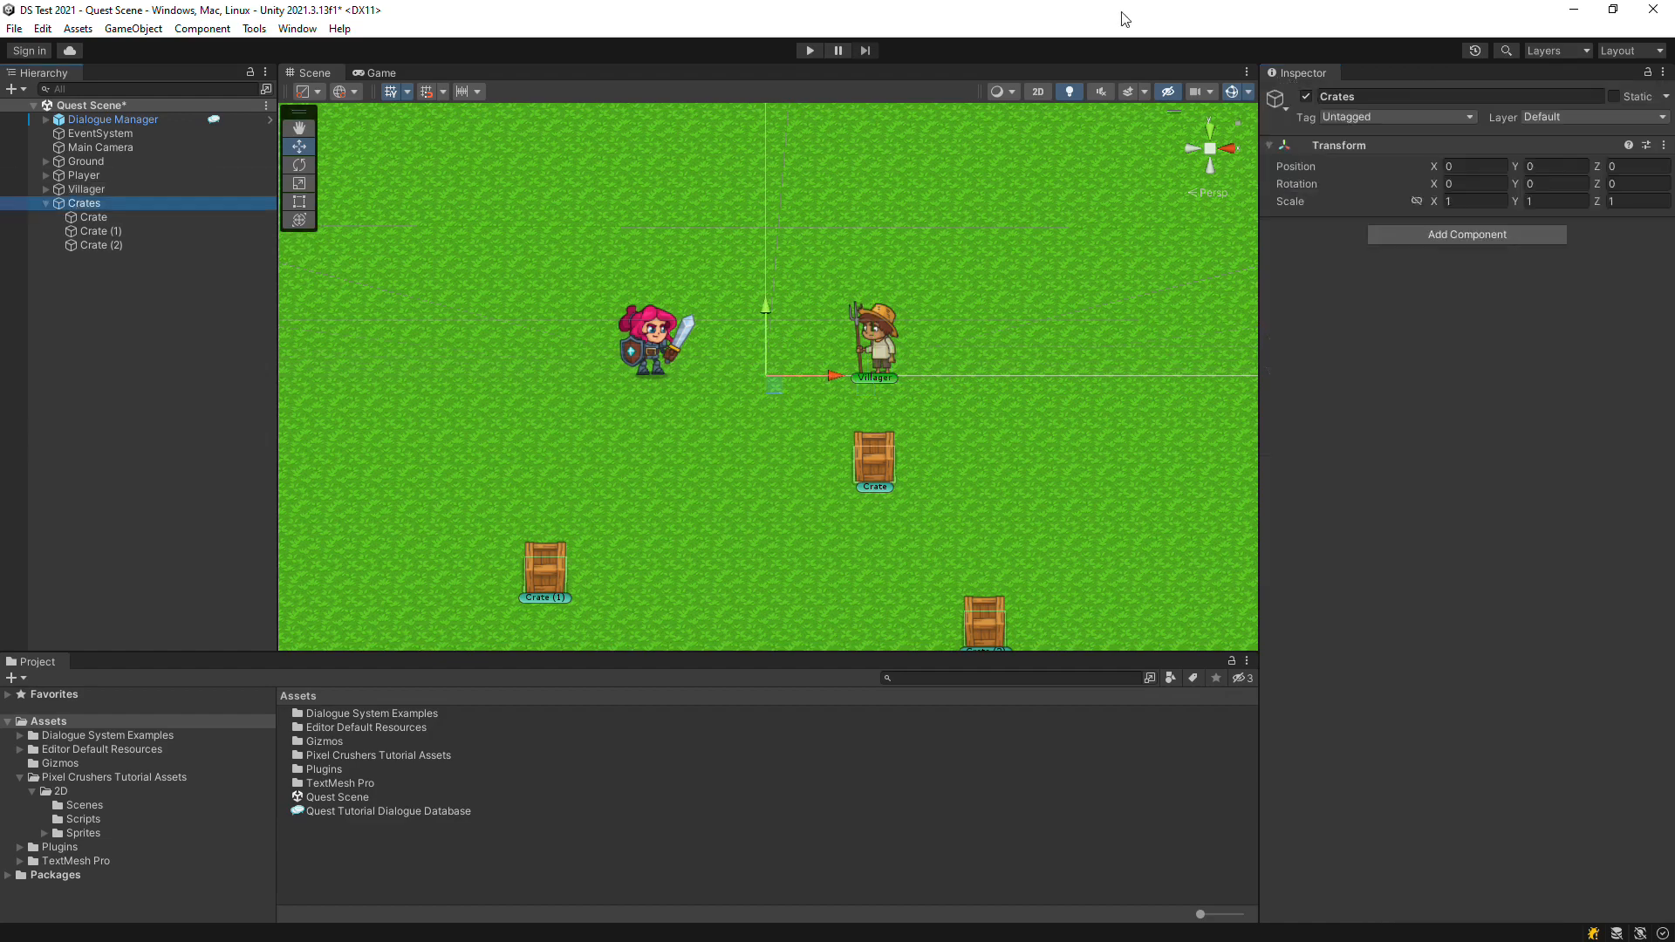
{"action": "left_click", "coordinate": [1307, 98]}
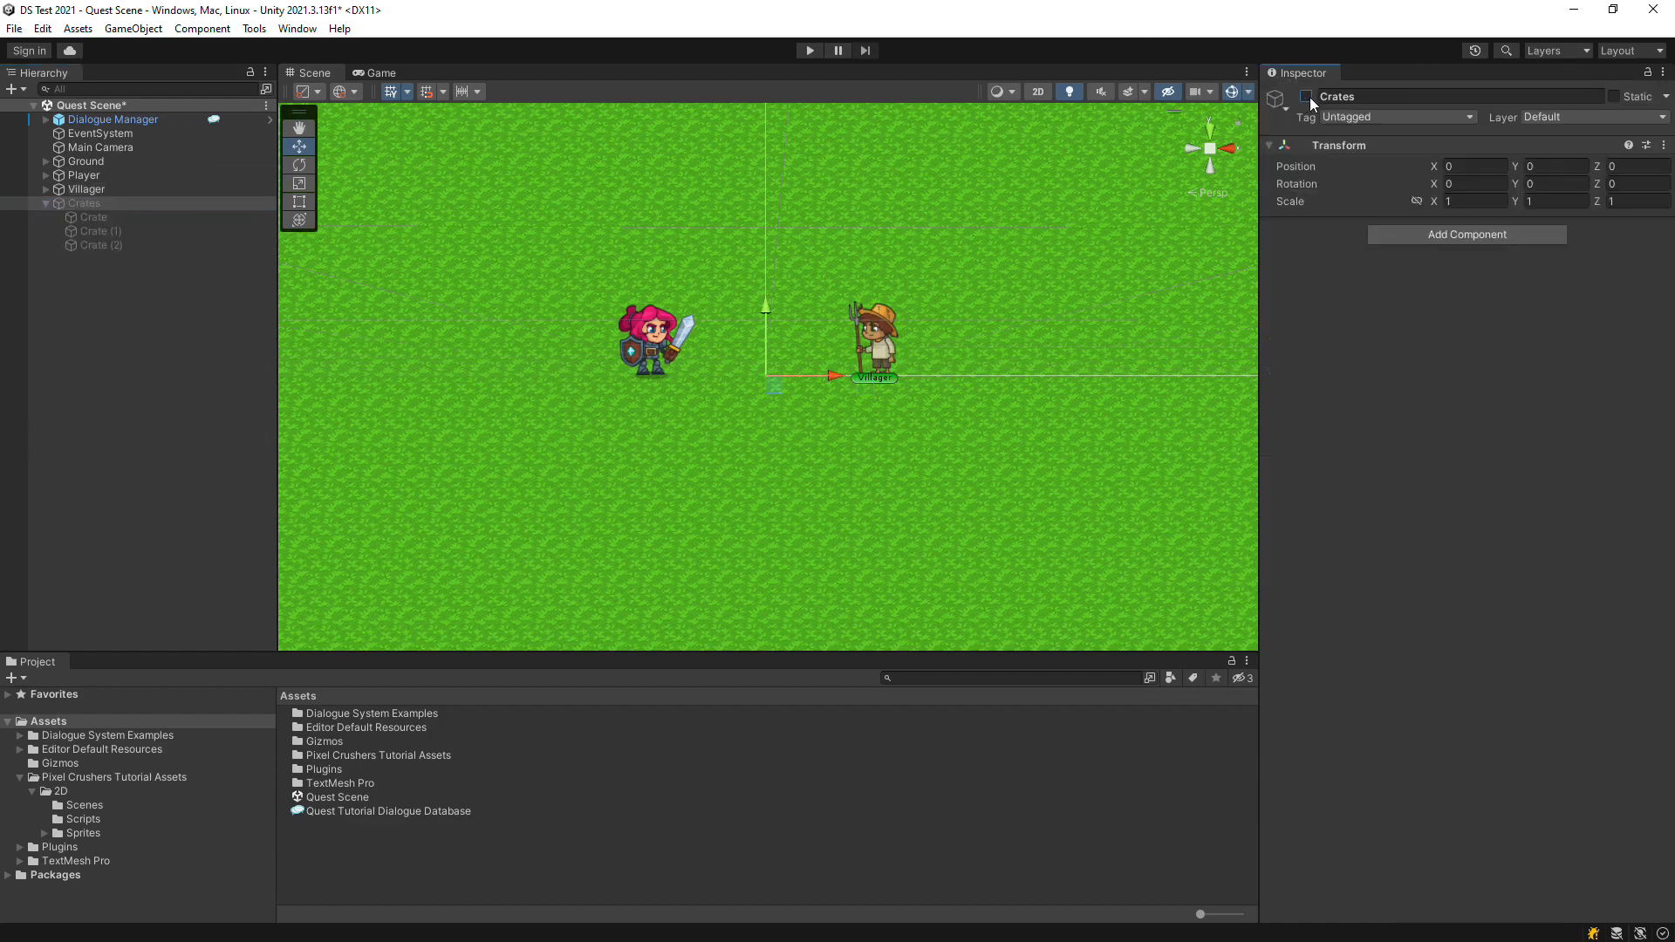
Play-test the scene by talking to the Villager and accepting the crate quest, and stop the game
{"action": "left_click", "coordinate": [808, 47]}
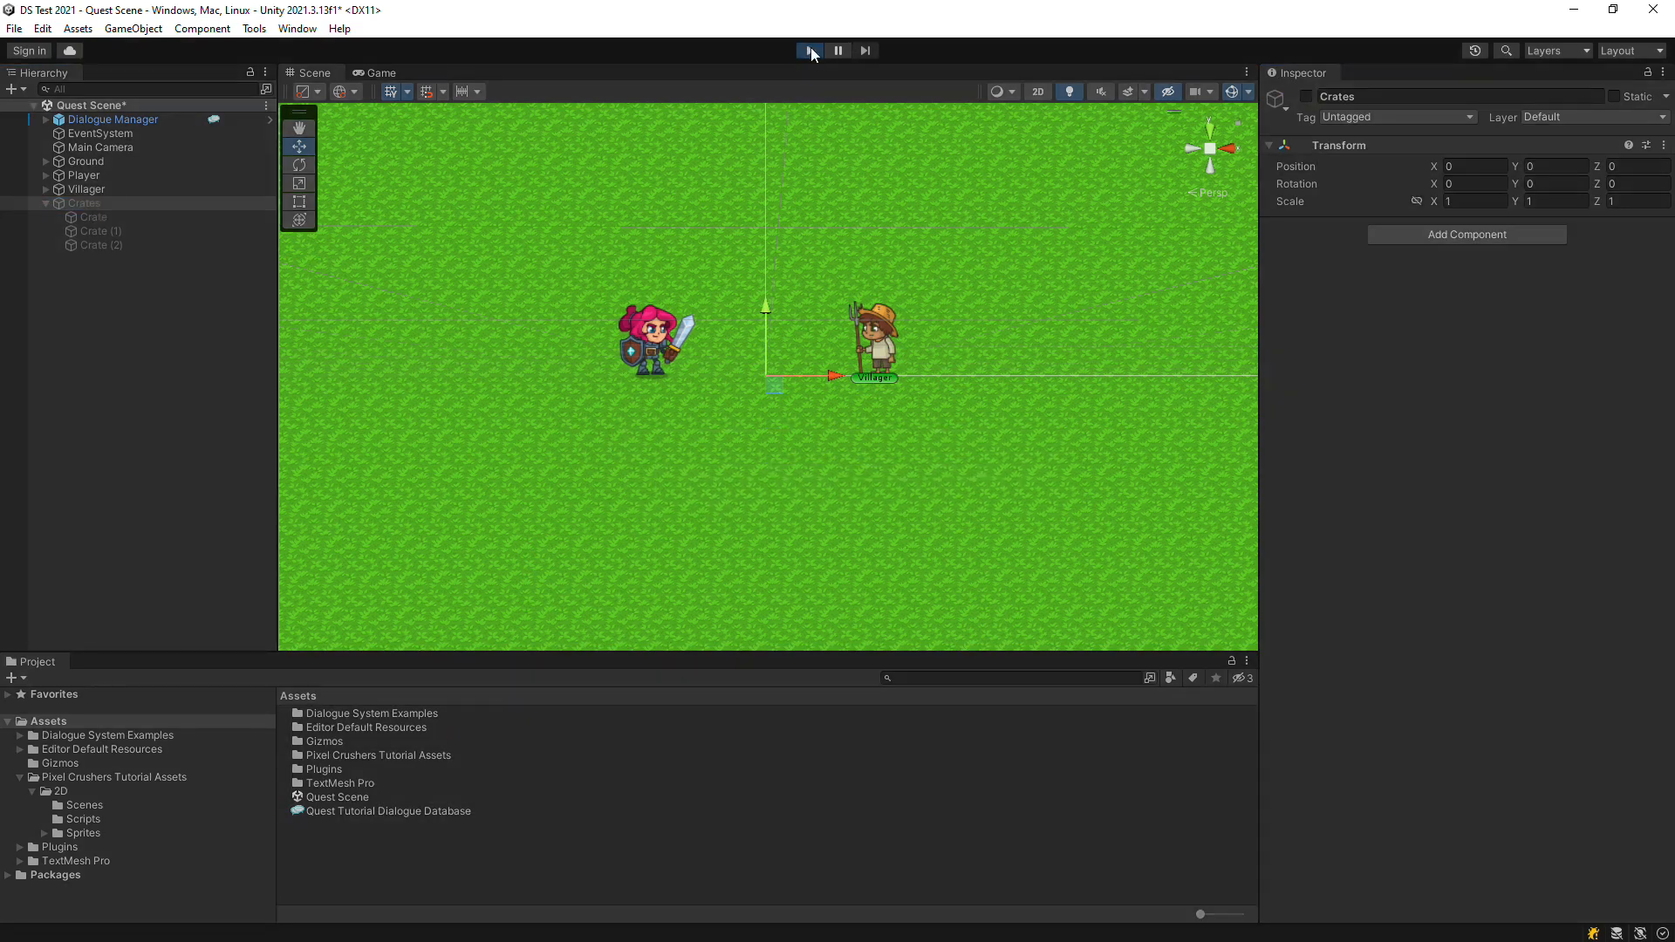
{"action": "key", "text": "Right"}
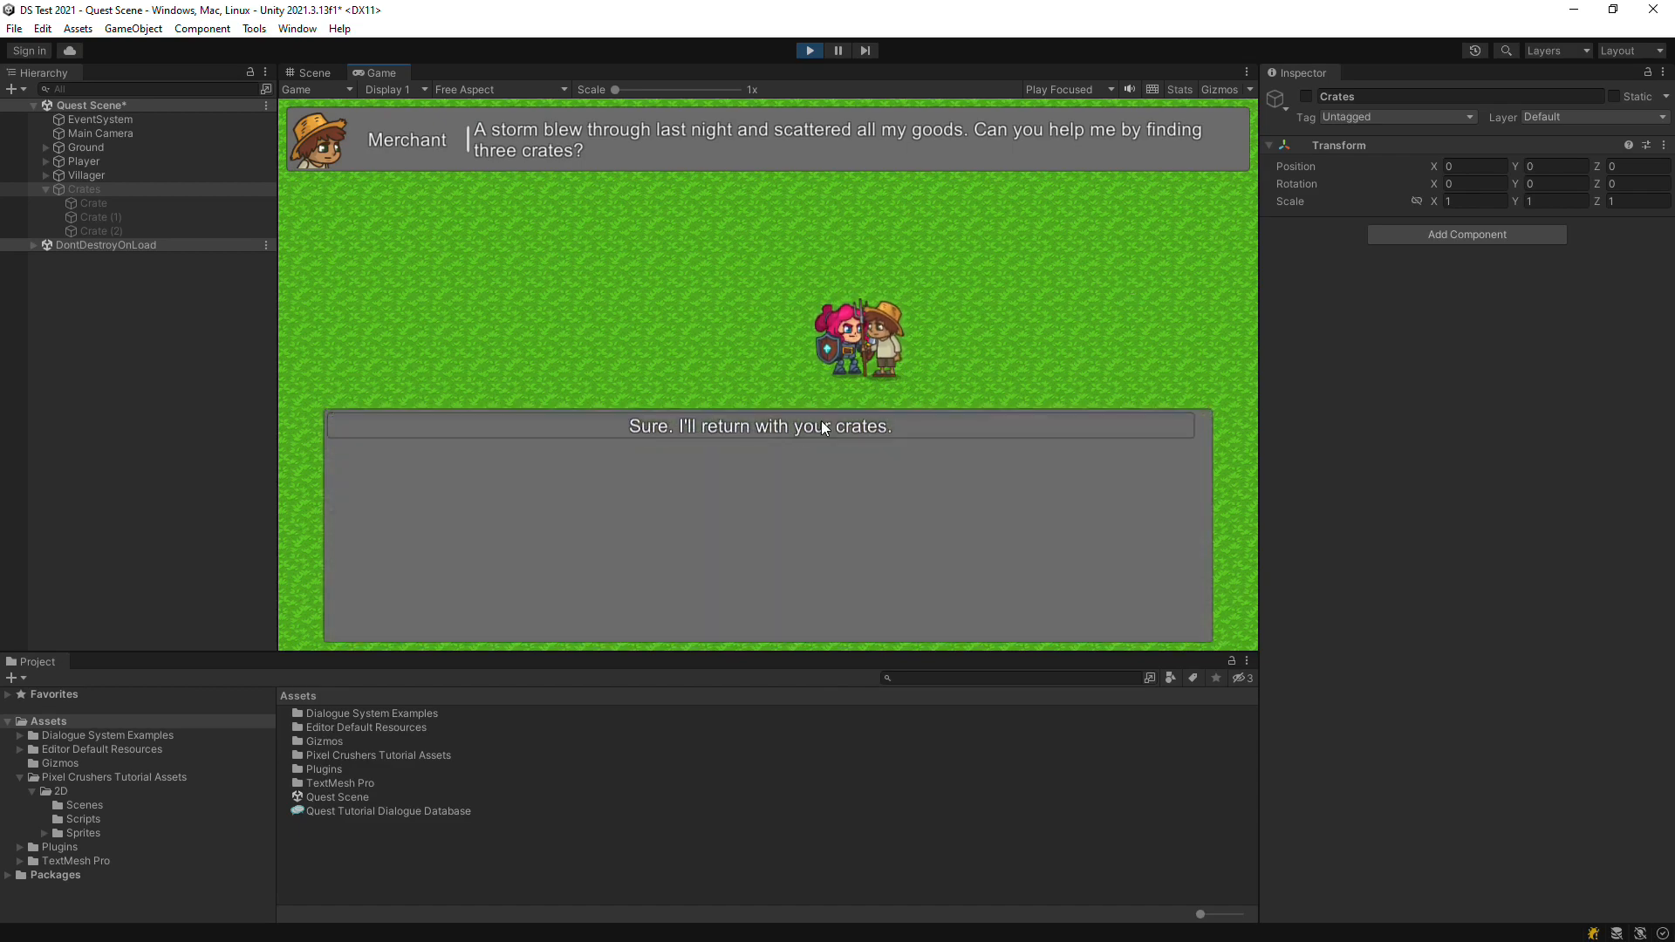
{"action": "left_click", "coordinate": [820, 421]}
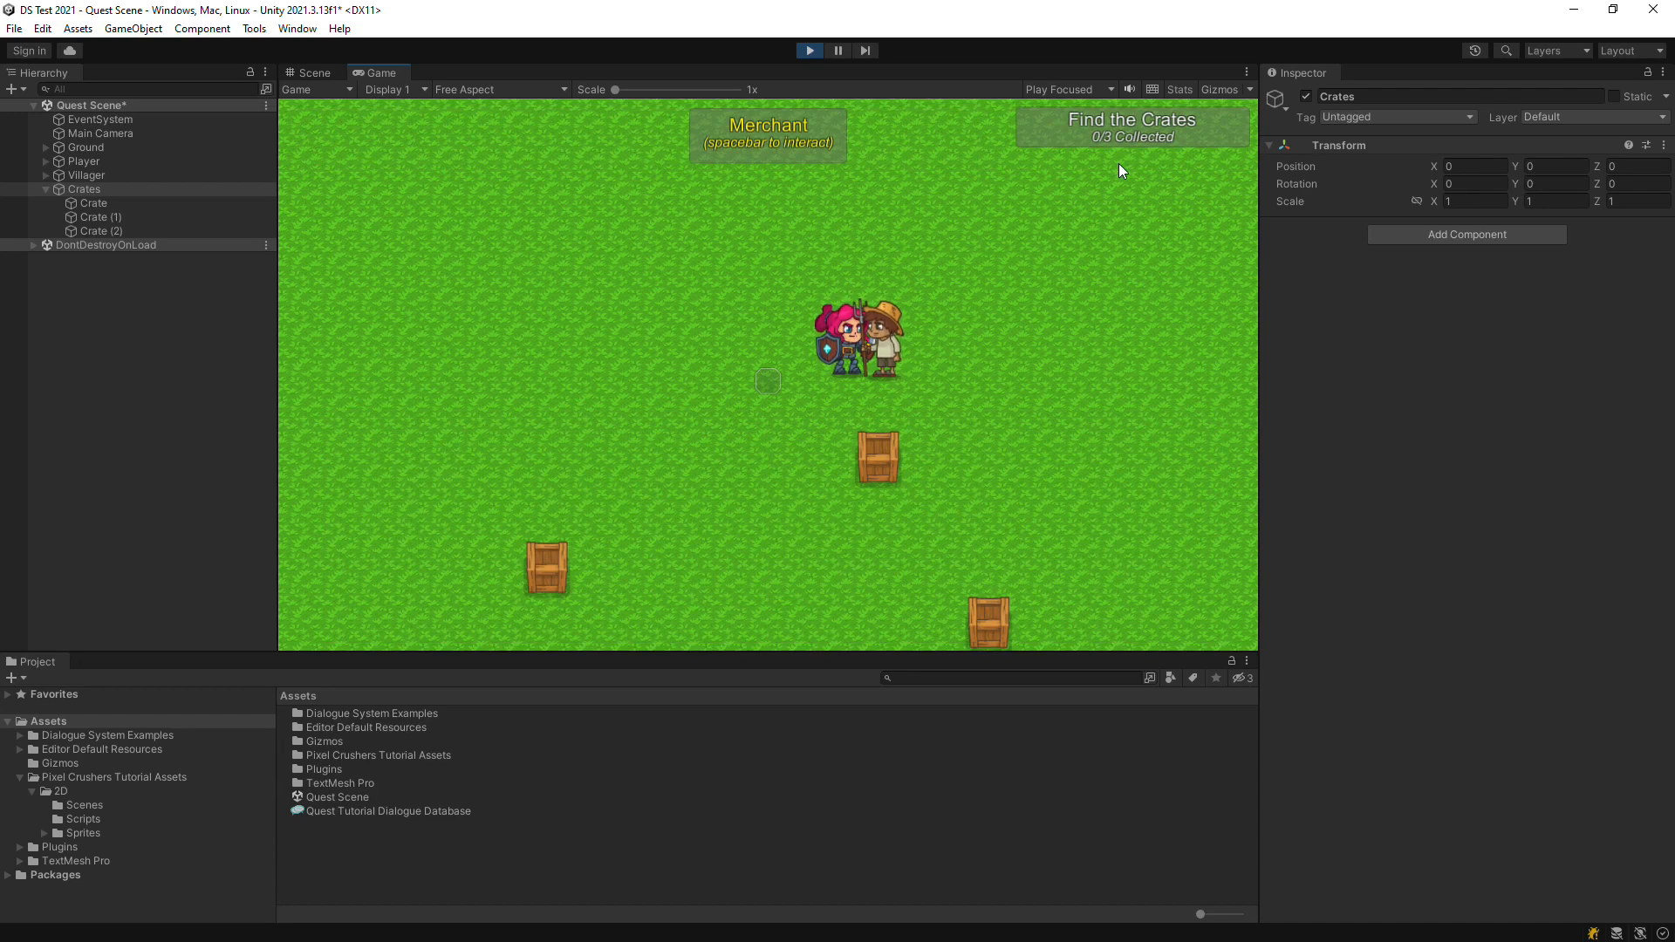
{"action": "left_click", "coordinate": [810, 54]}
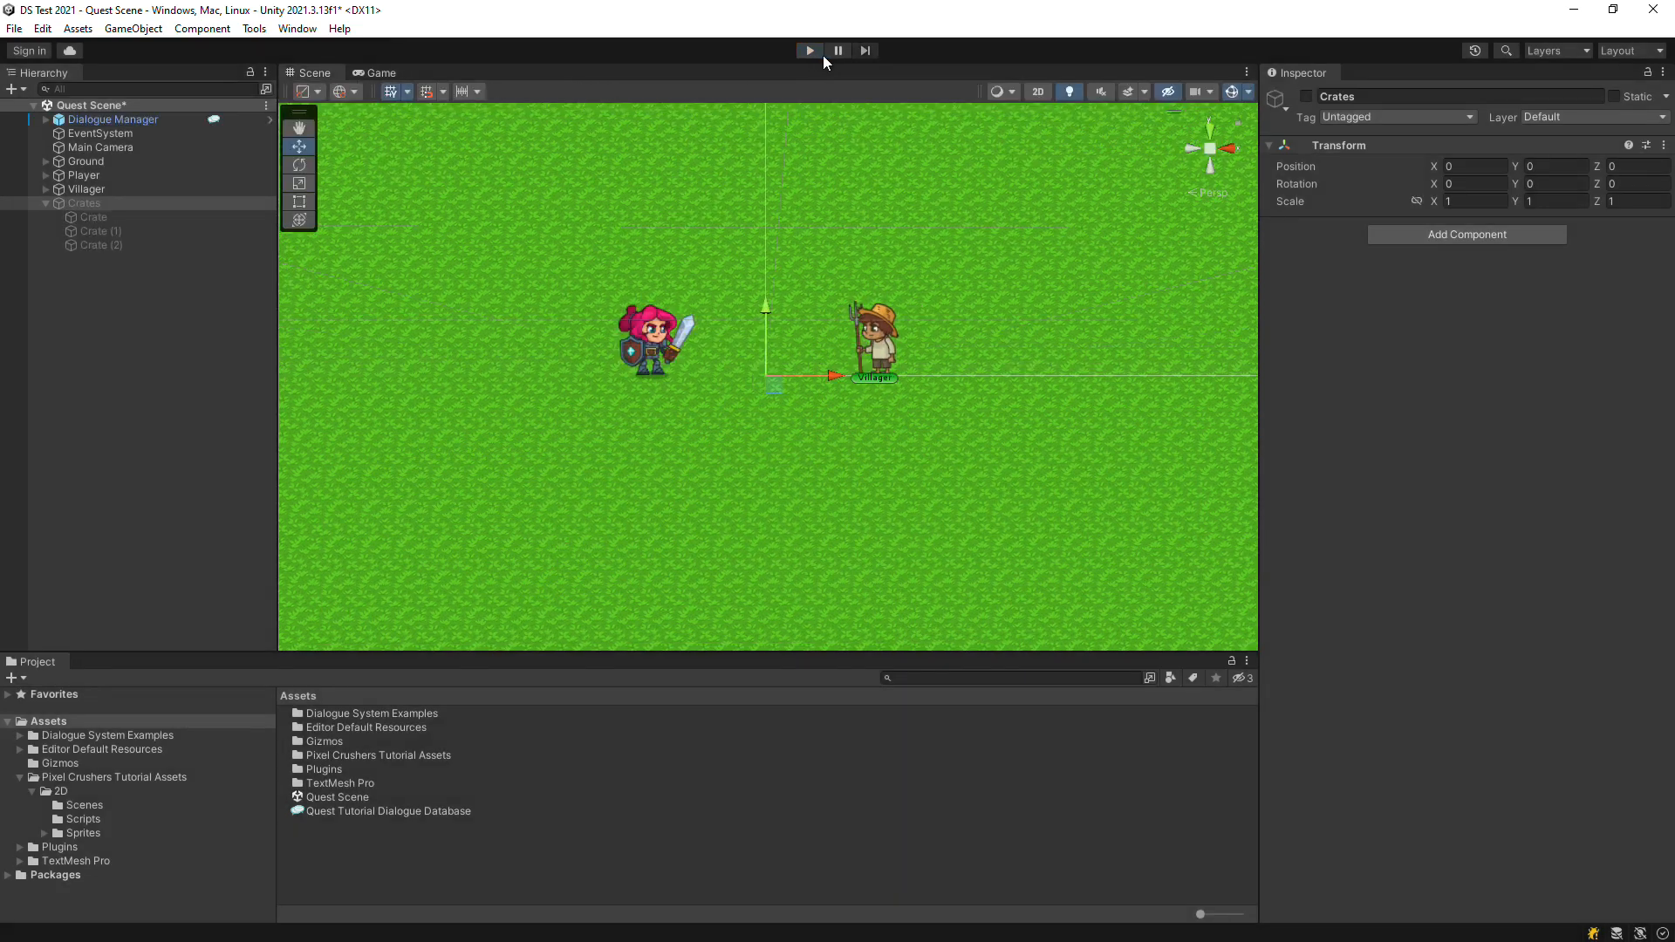
Add a Quest Log Window Hotkey component to the Dialogue Manager
{"action": "left_click", "coordinate": [131, 120]}
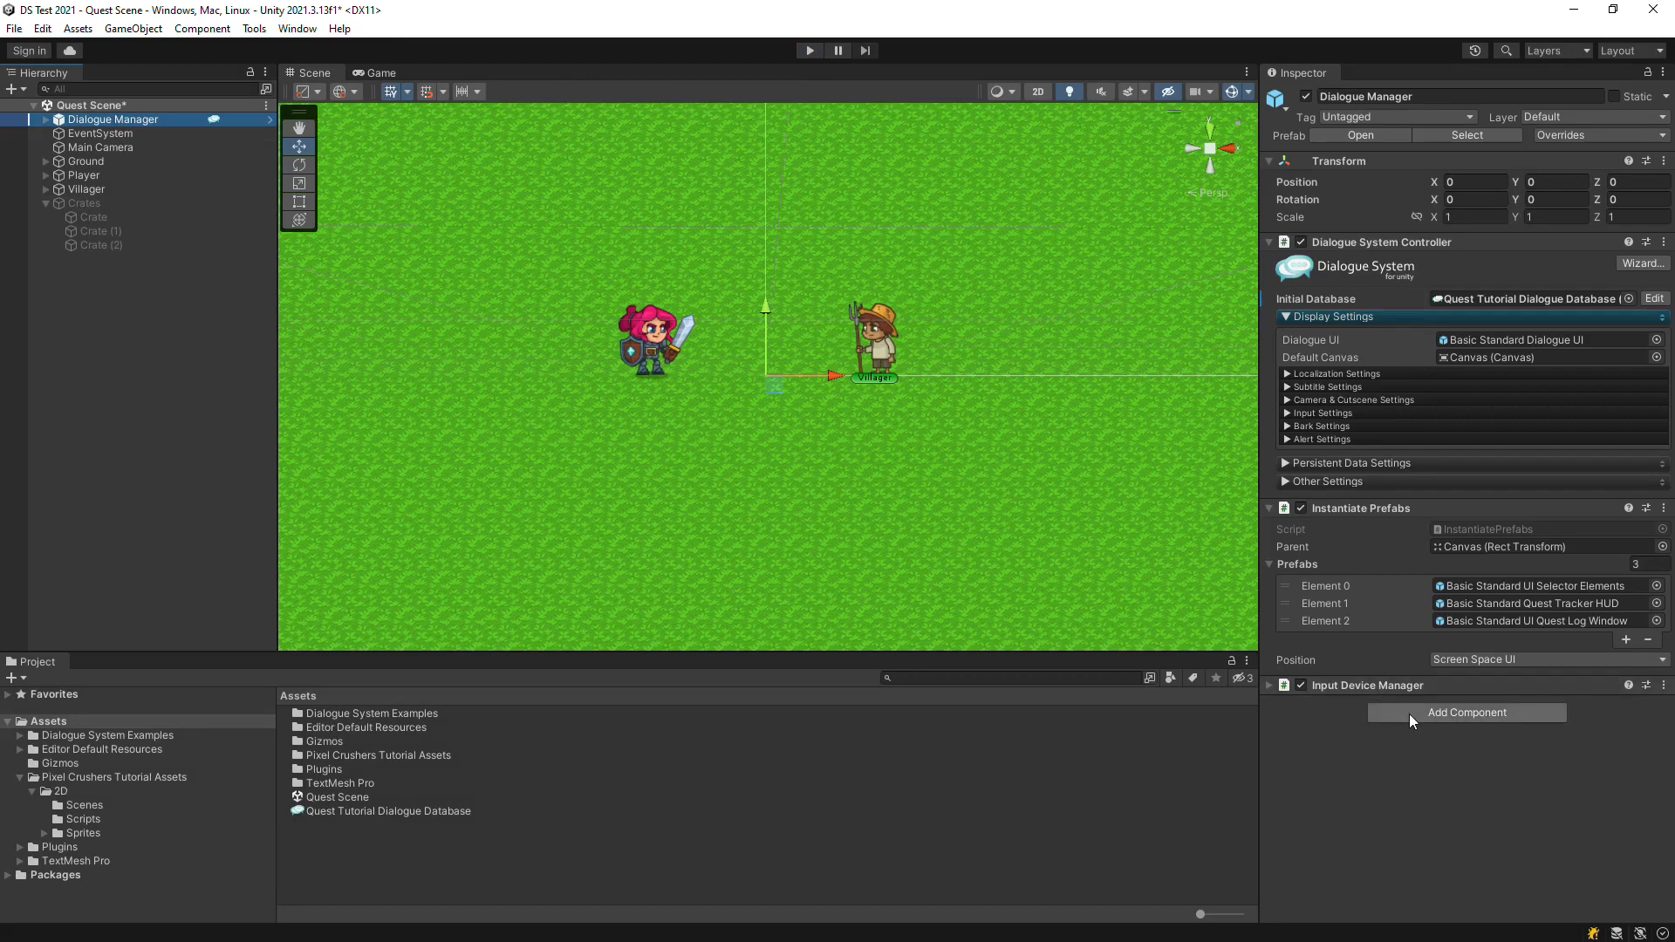
{"action": "left_click", "coordinate": [1410, 714]}
{"action": "type", "text": "hotkey"}
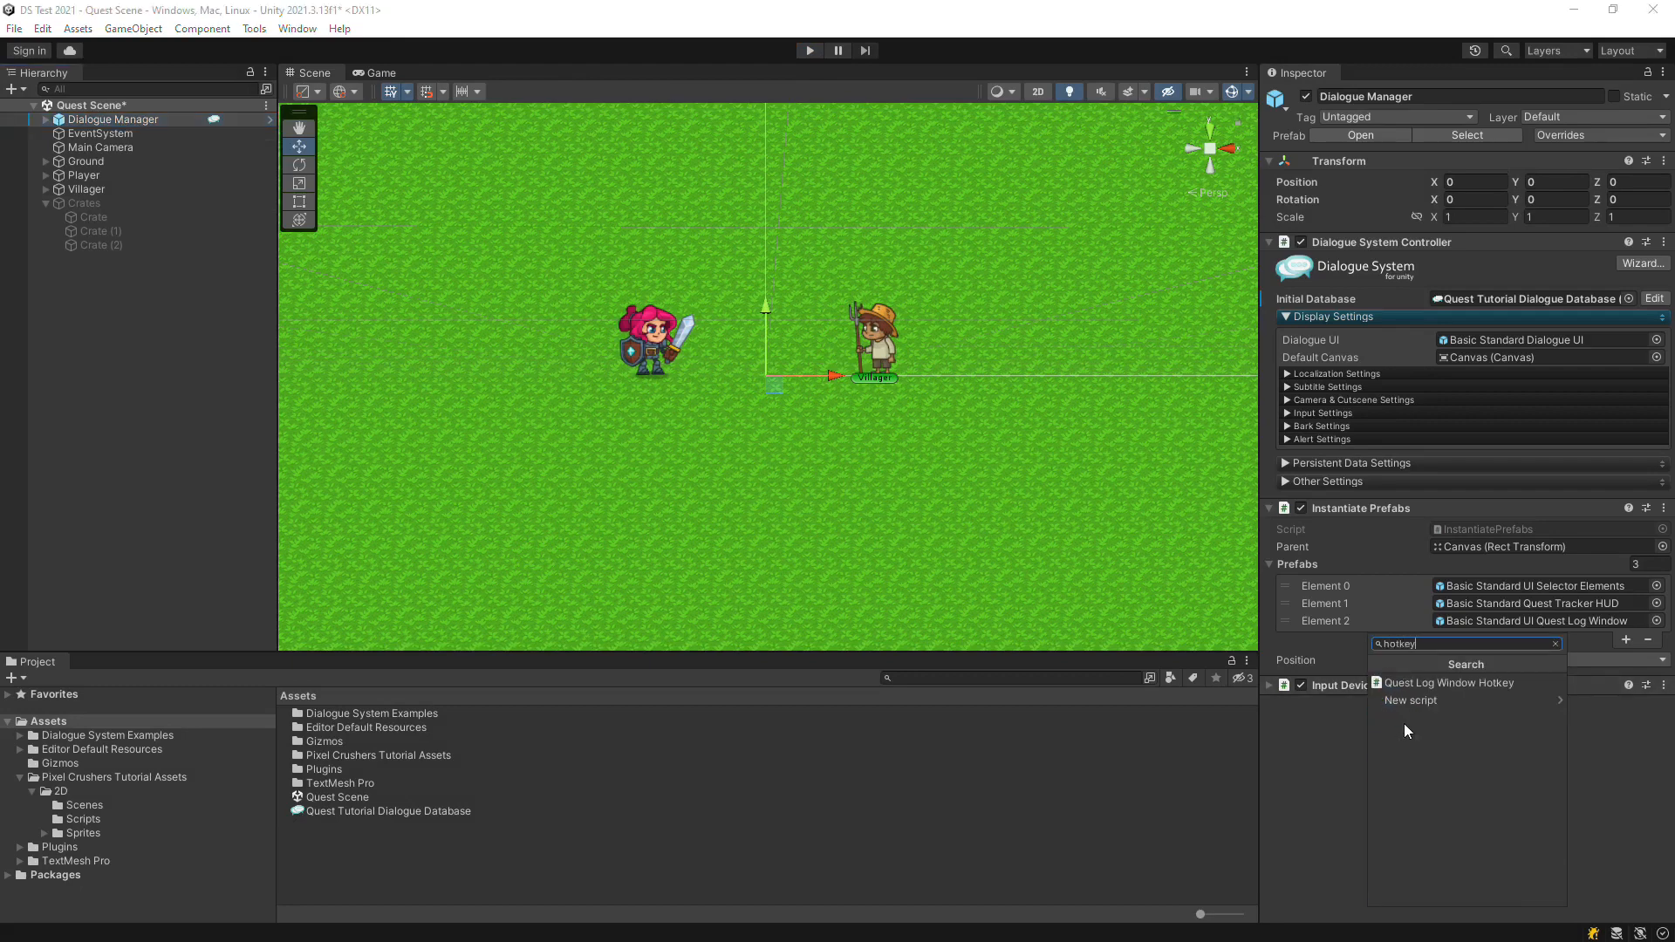
{"action": "key", "text": "Down"}
{"action": "key", "text": "Return"}
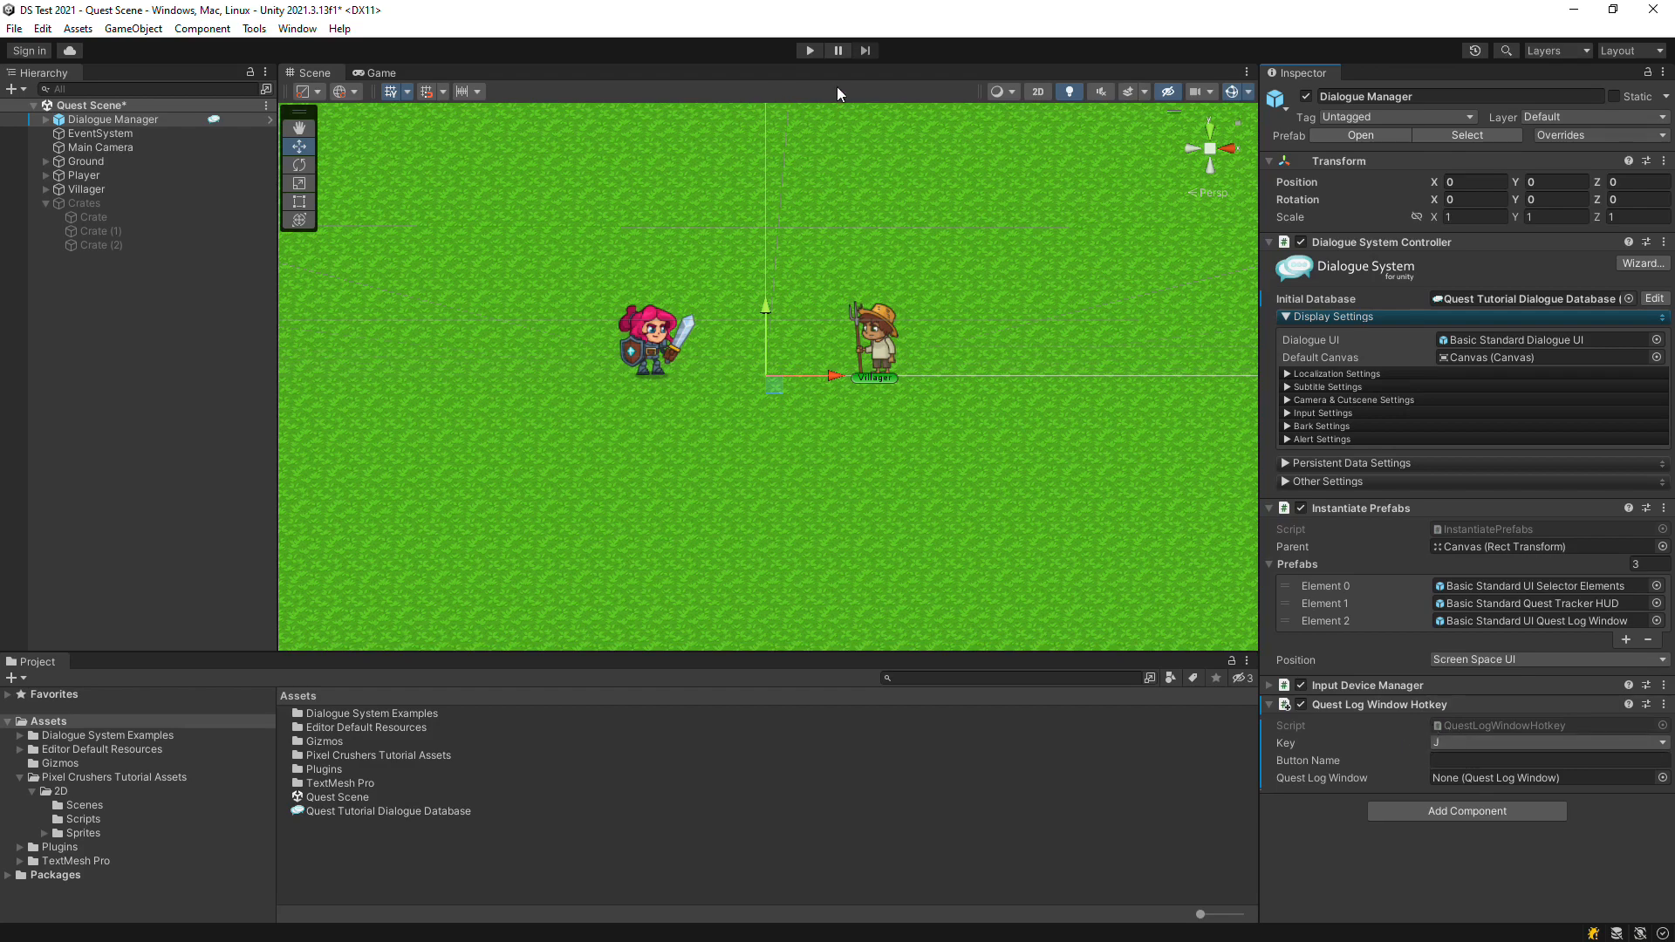
Run the game, walk the Player to the Villager and accept the quest in the conversation
{"action": "left_click", "coordinate": [808, 50]}
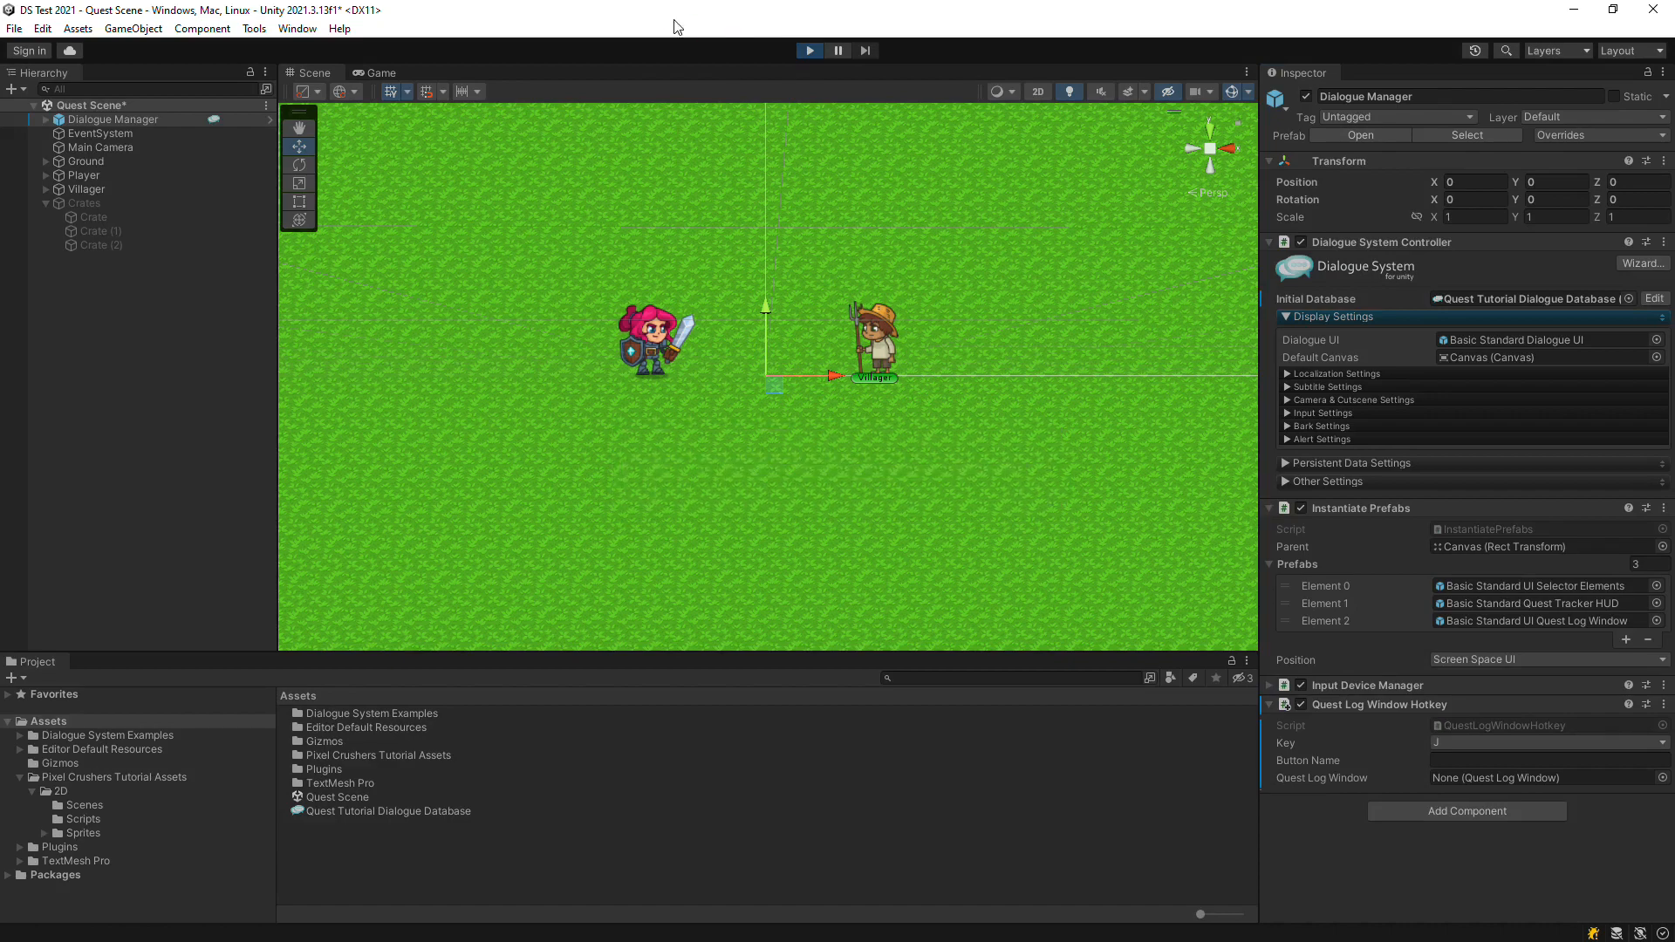
{"action": "key", "text": "d"}
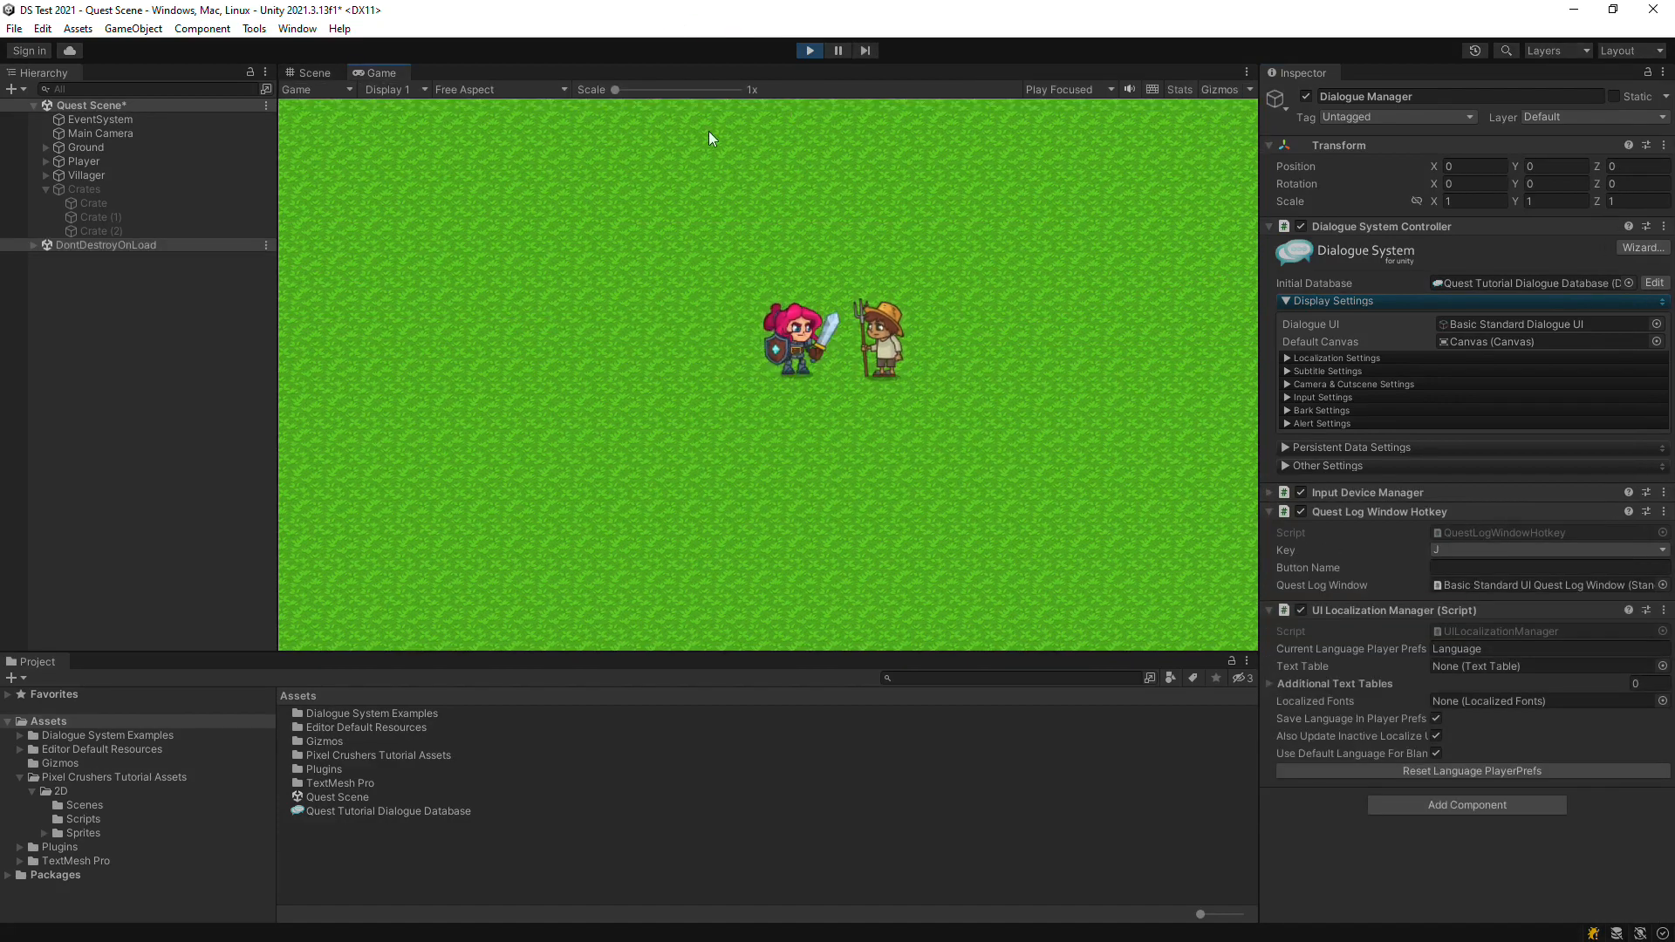
{"action": "key", "text": "space"}
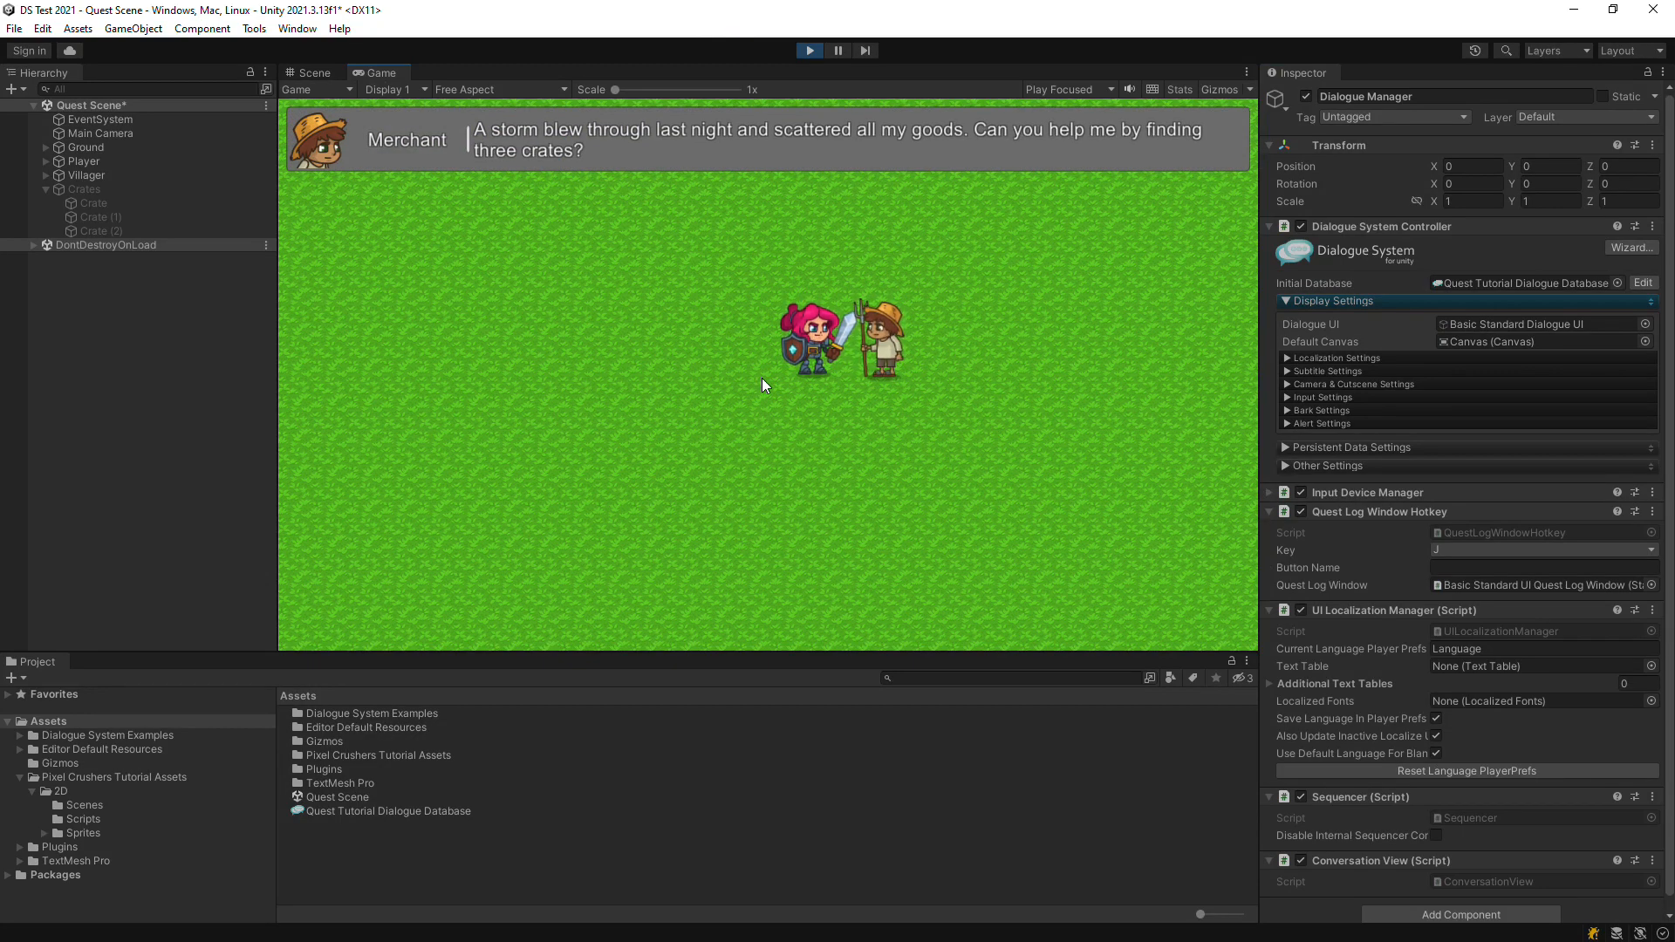
{"action": "left_click", "coordinate": [783, 425]}
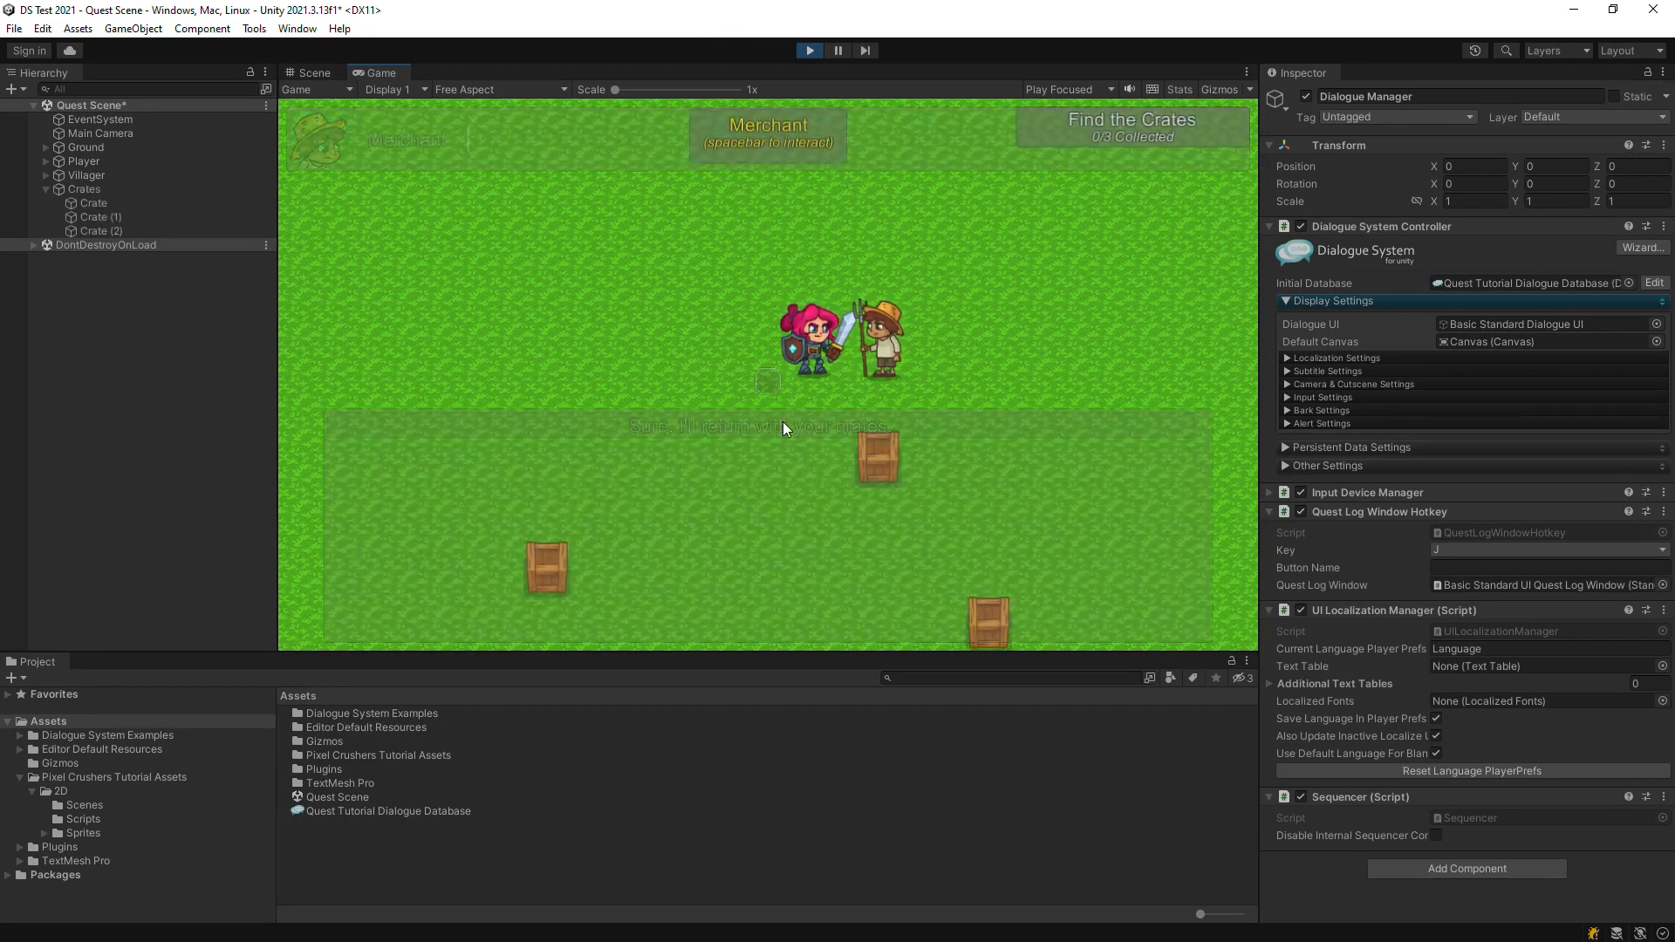
Examine the Find the Crates entry in the in-game Quest Journal, and close the journal
{"action": "key", "text": "j"}
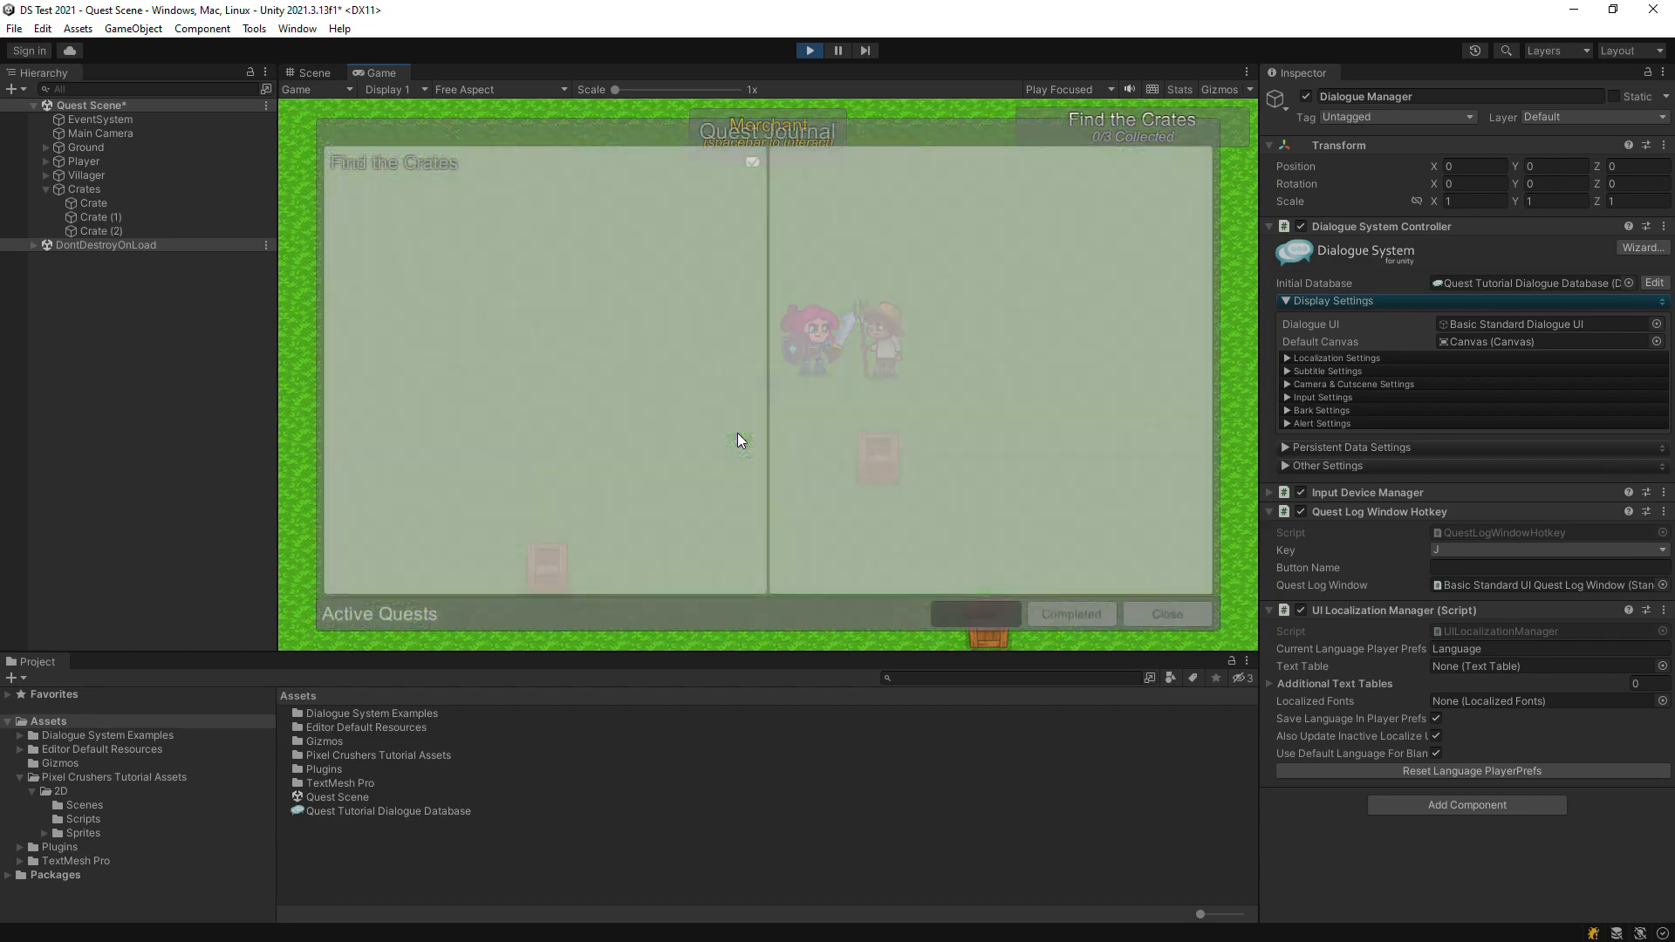
{"action": "left_click", "coordinate": [427, 164]}
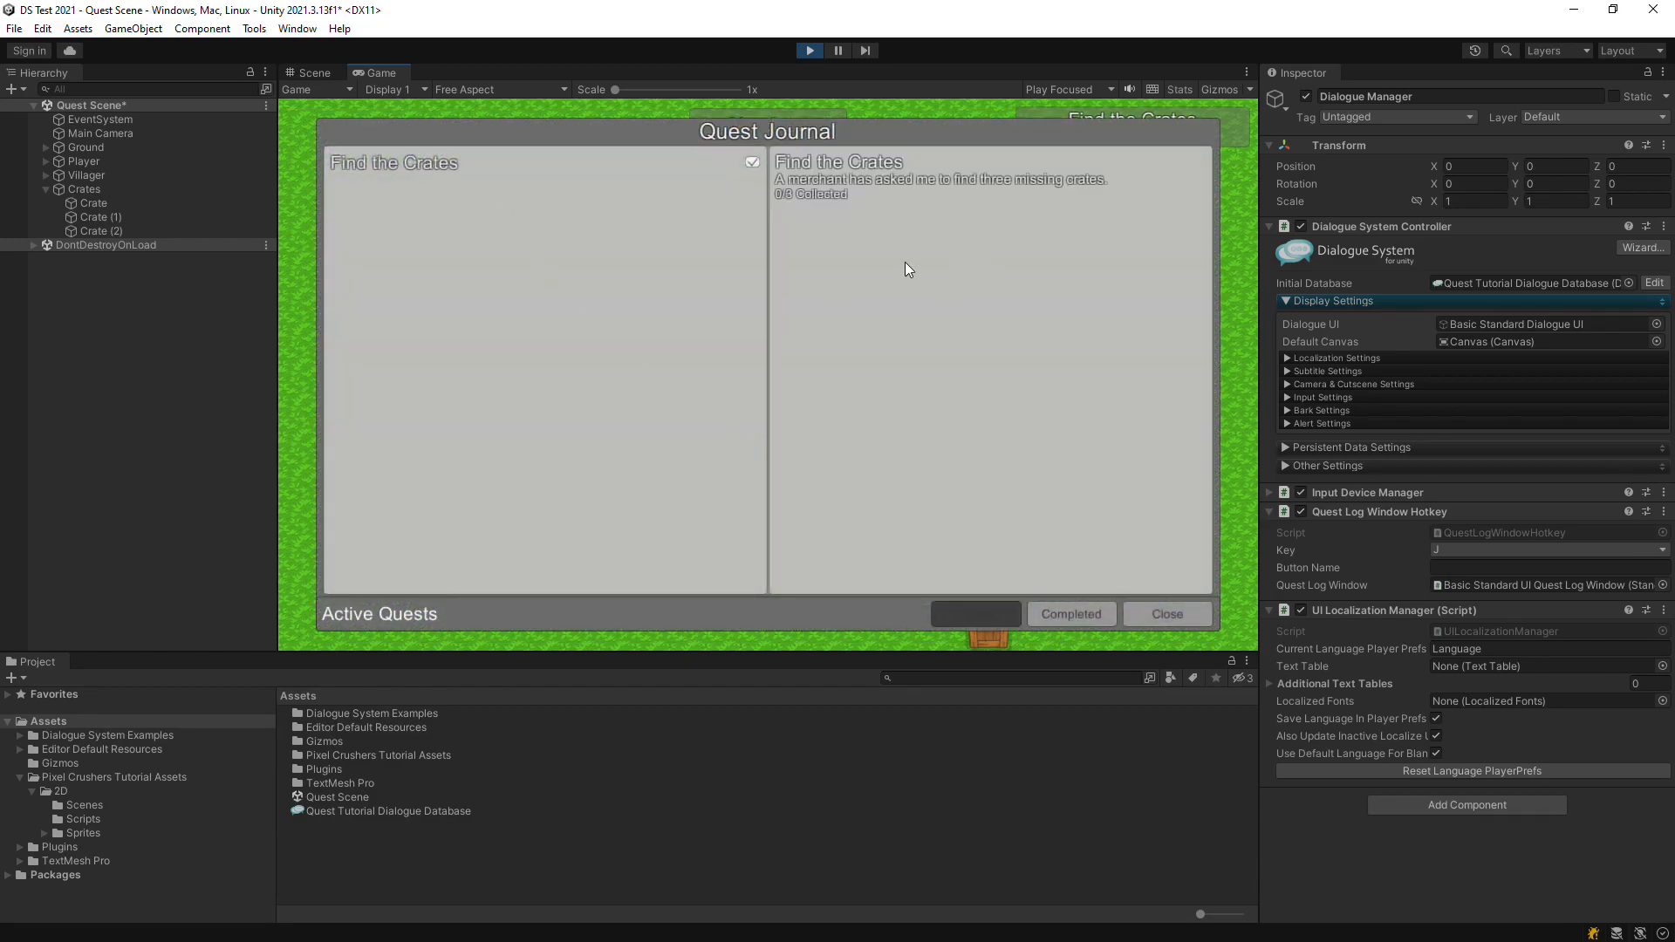
{"action": "key", "text": "j"}
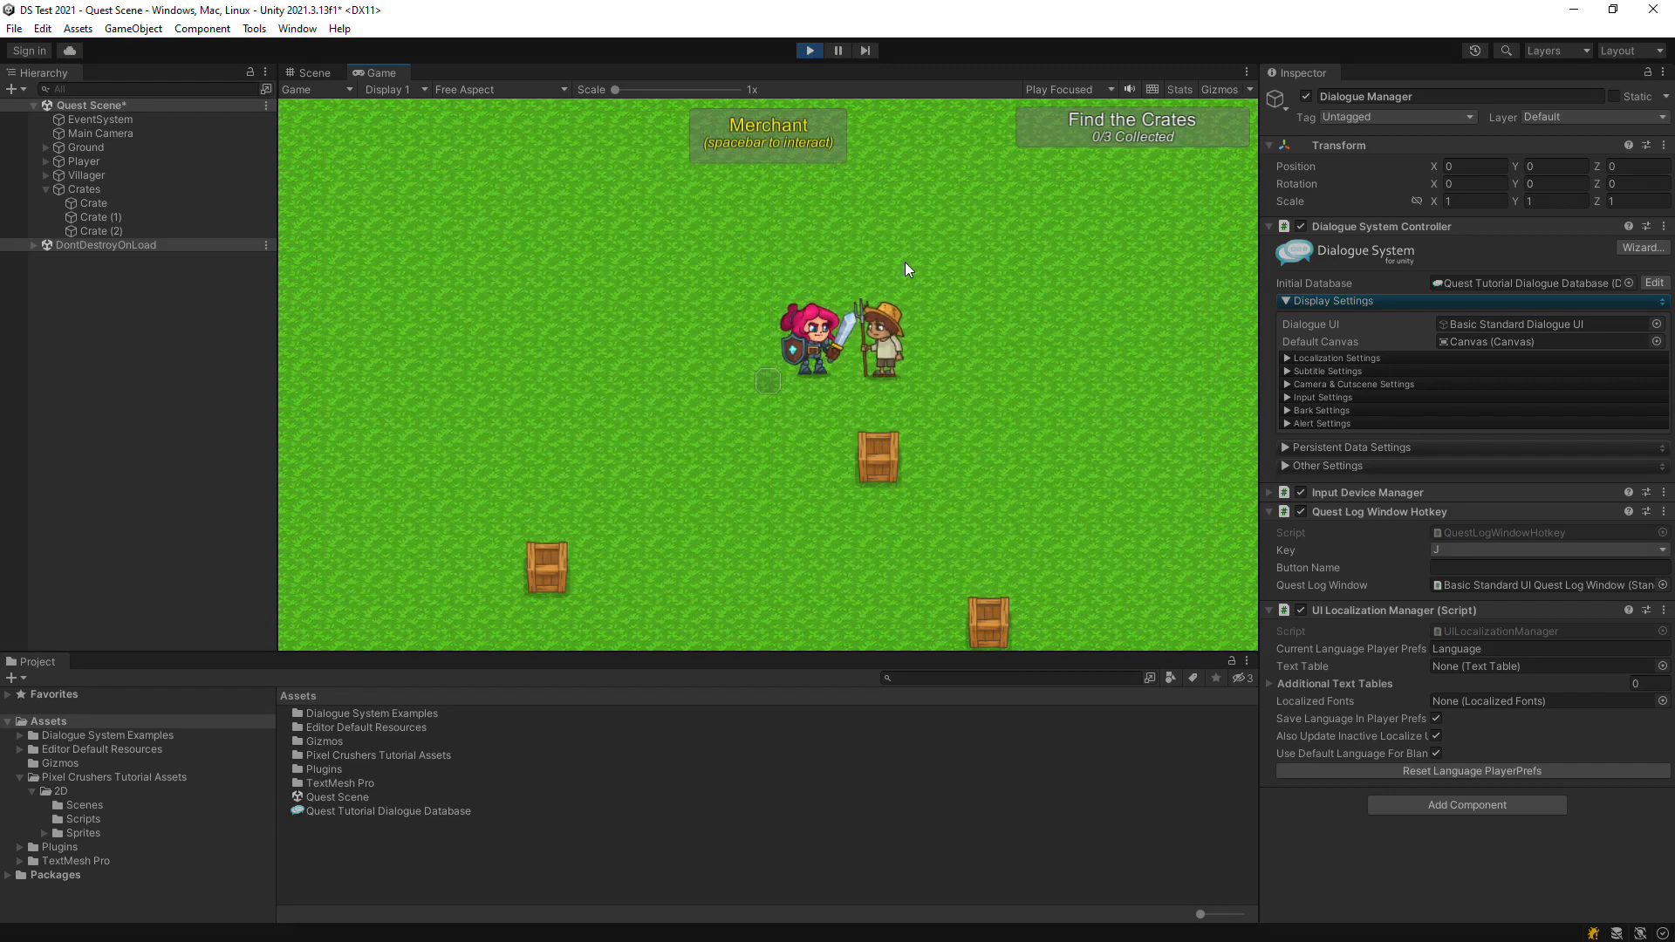
Walk the Player to each of the three crates in the running game and collect them
{"action": "key", "text": "Left"}
{"action": "key", "text": "Down"}
{"action": "key", "text": "Left"}
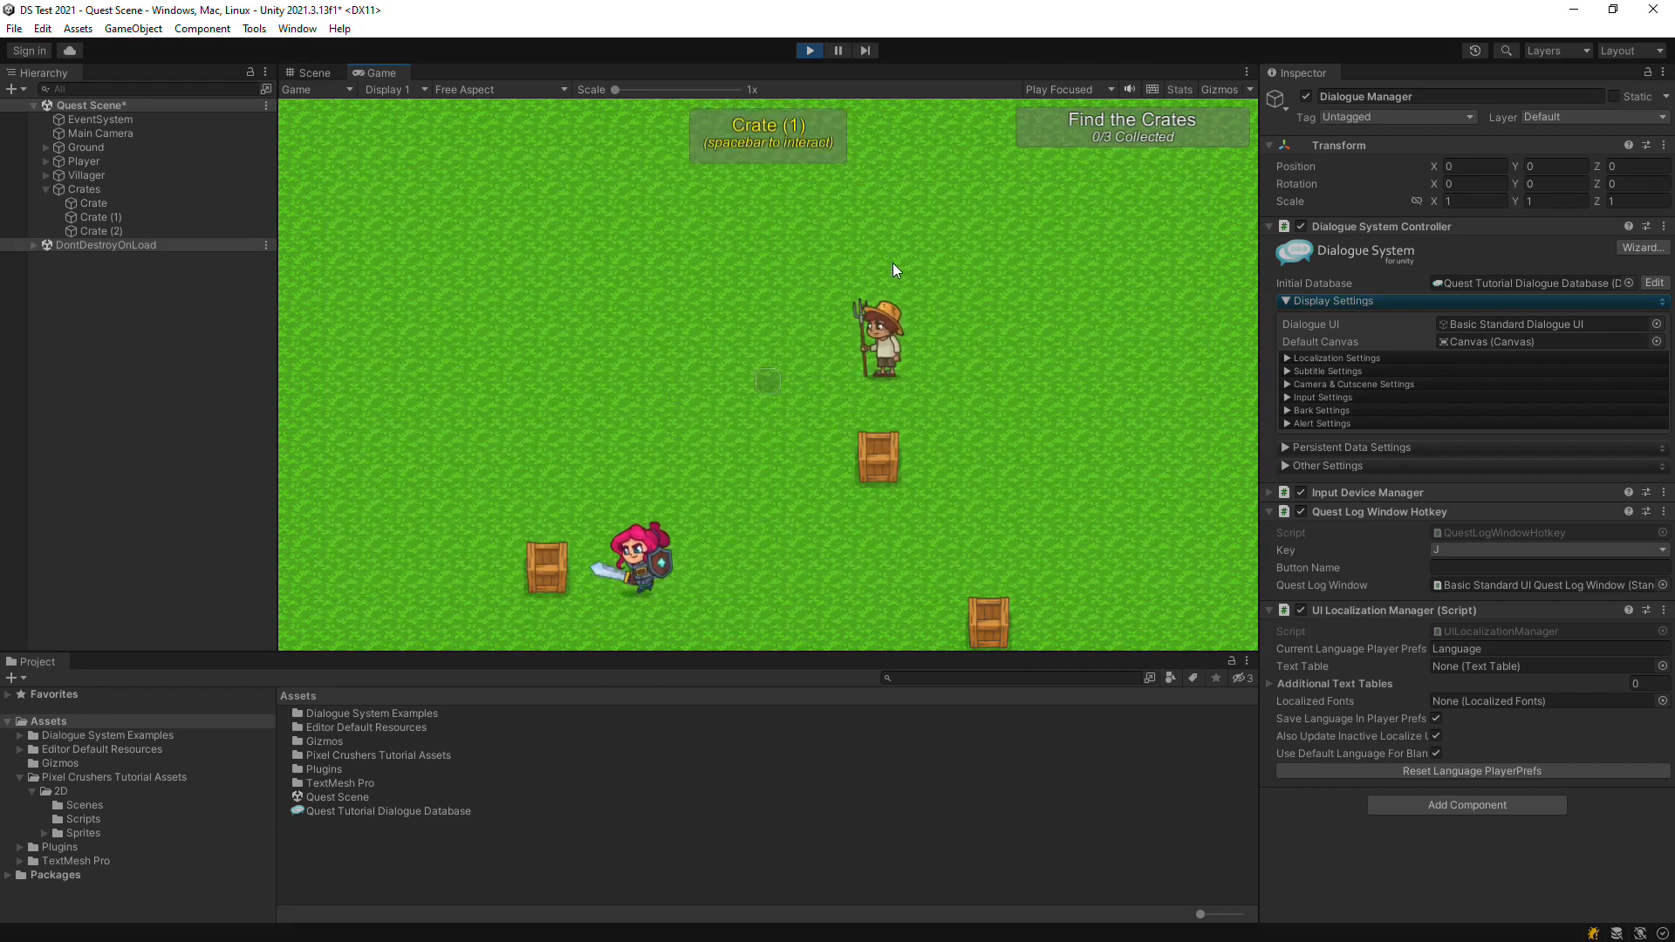
{"action": "key", "text": "space"}
{"action": "key", "text": "Right"}
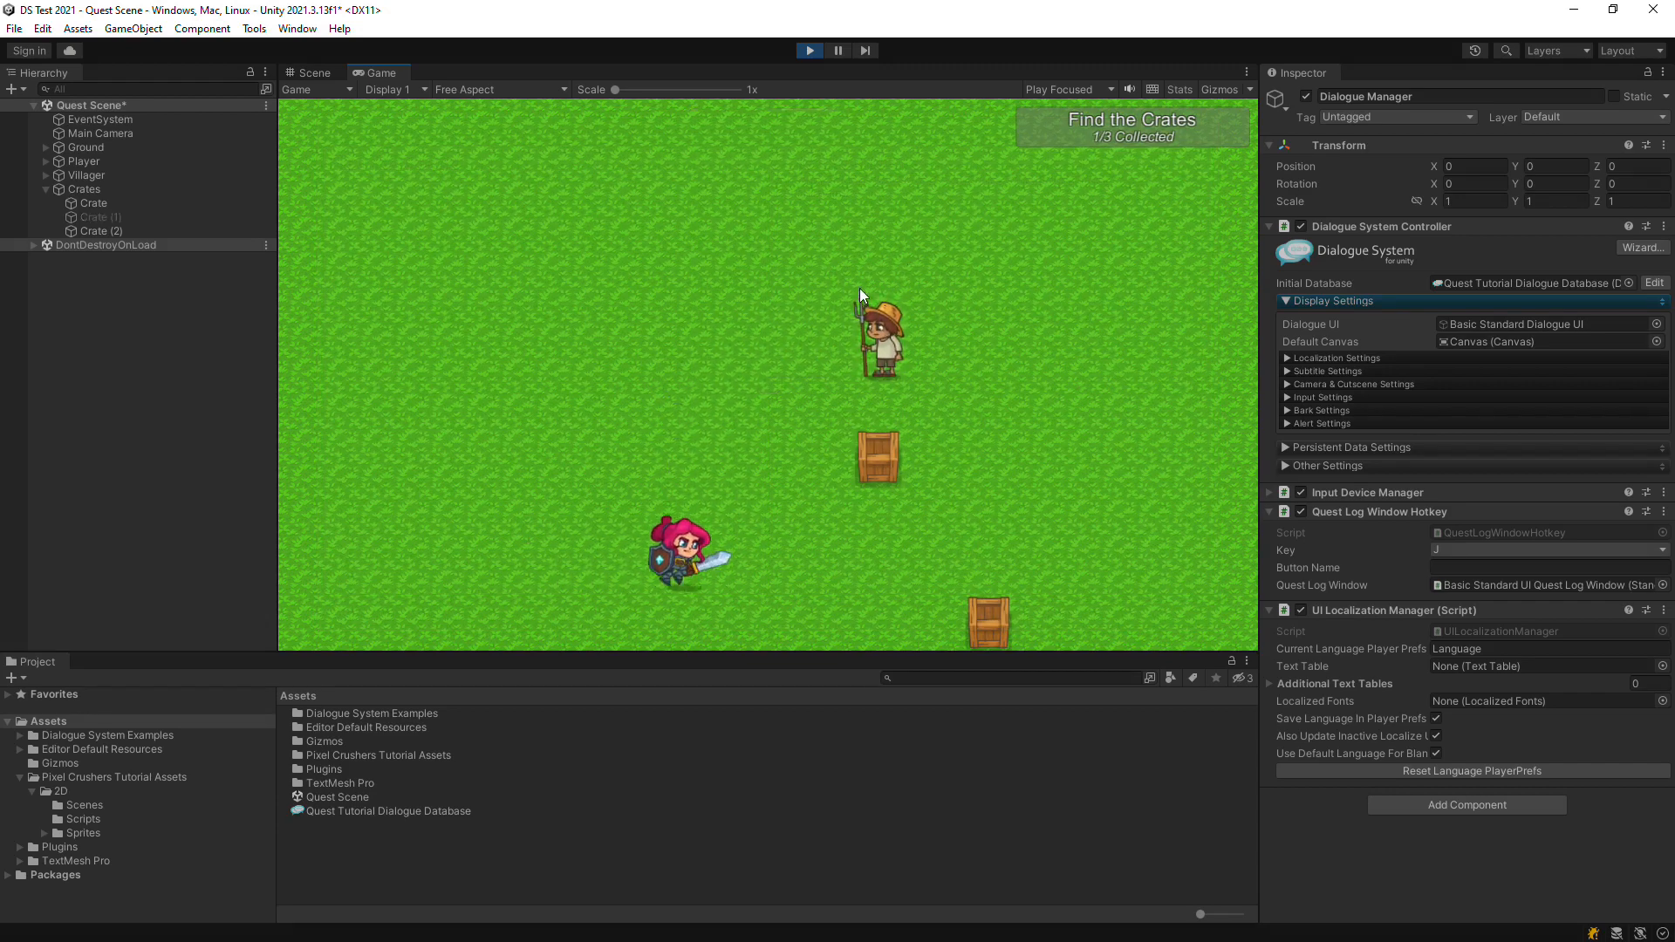
{"action": "key", "text": "Up"}
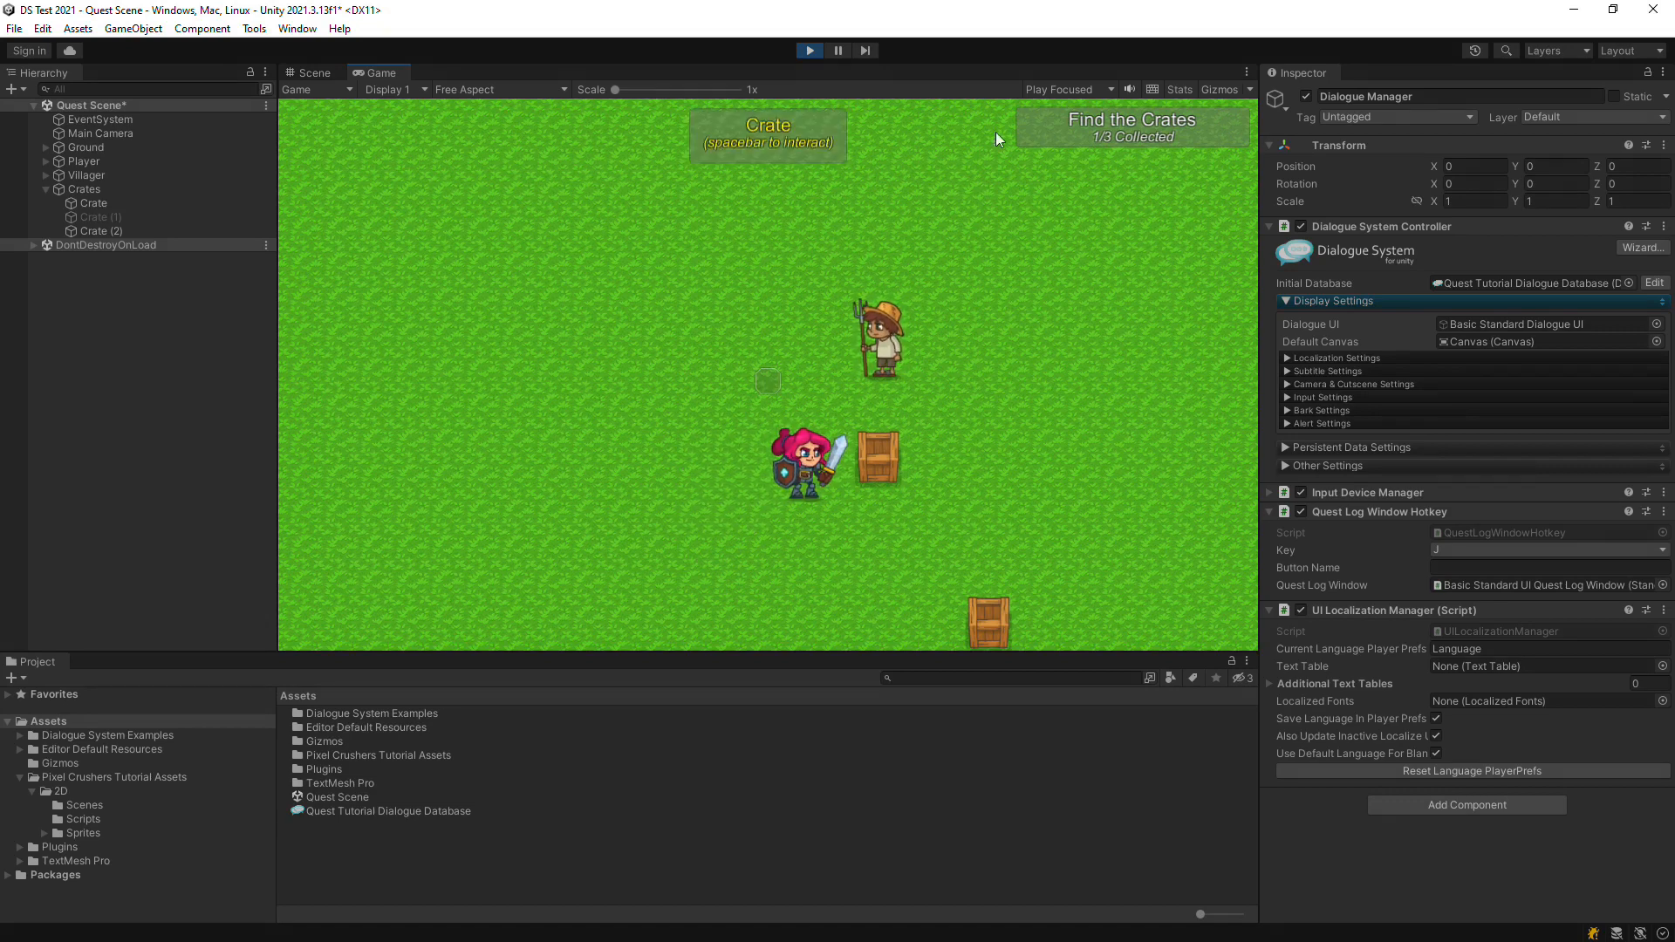
{"action": "key", "text": "space"}
{"action": "key", "text": "Down"}
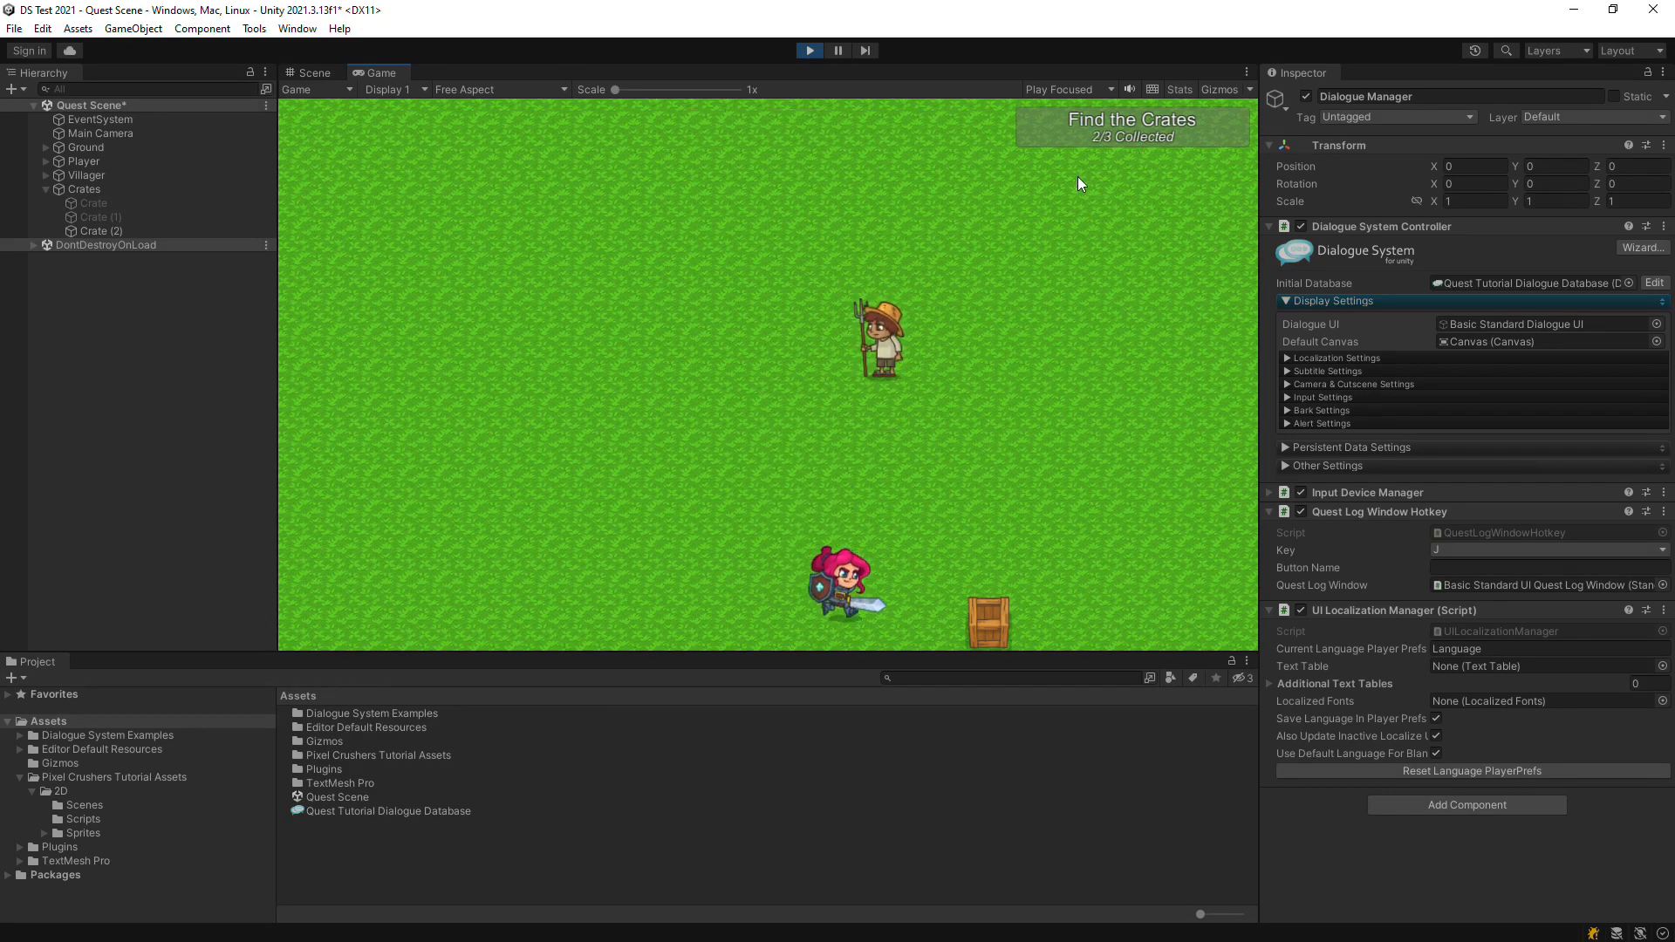
{"action": "key", "text": "Right"}
{"action": "key", "text": "space"}
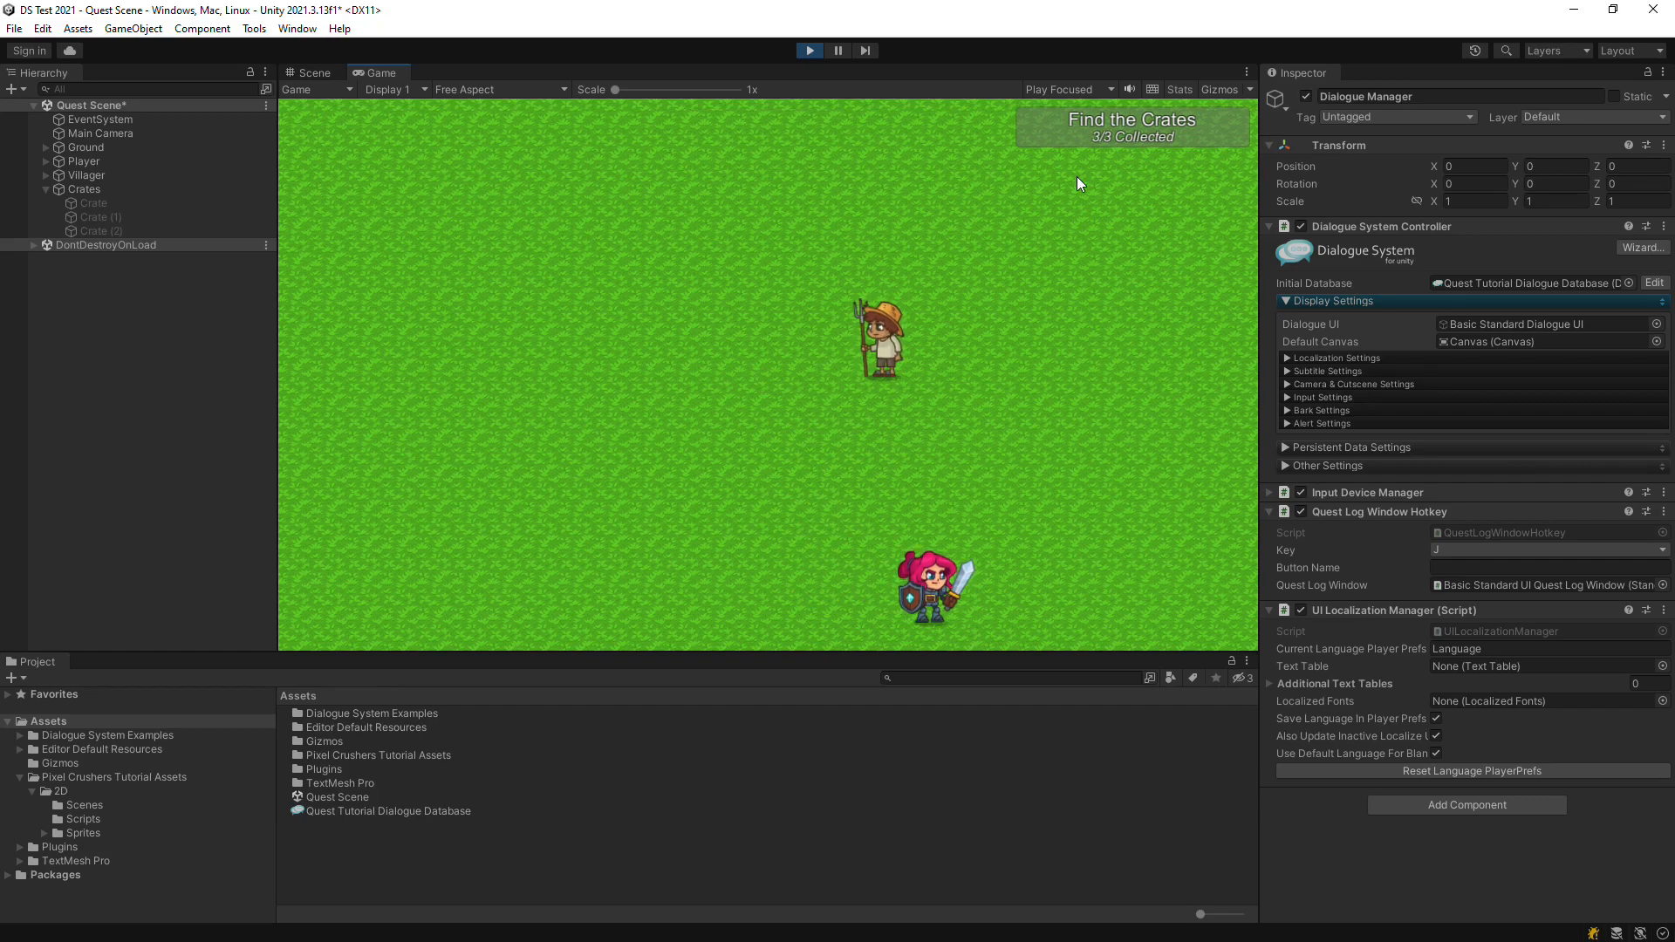
Walk the Player back to the Villager in the running game and hand in the crates with the "Here you go." response
{"action": "key", "text": "Left"}
{"action": "key", "text": "Up"}
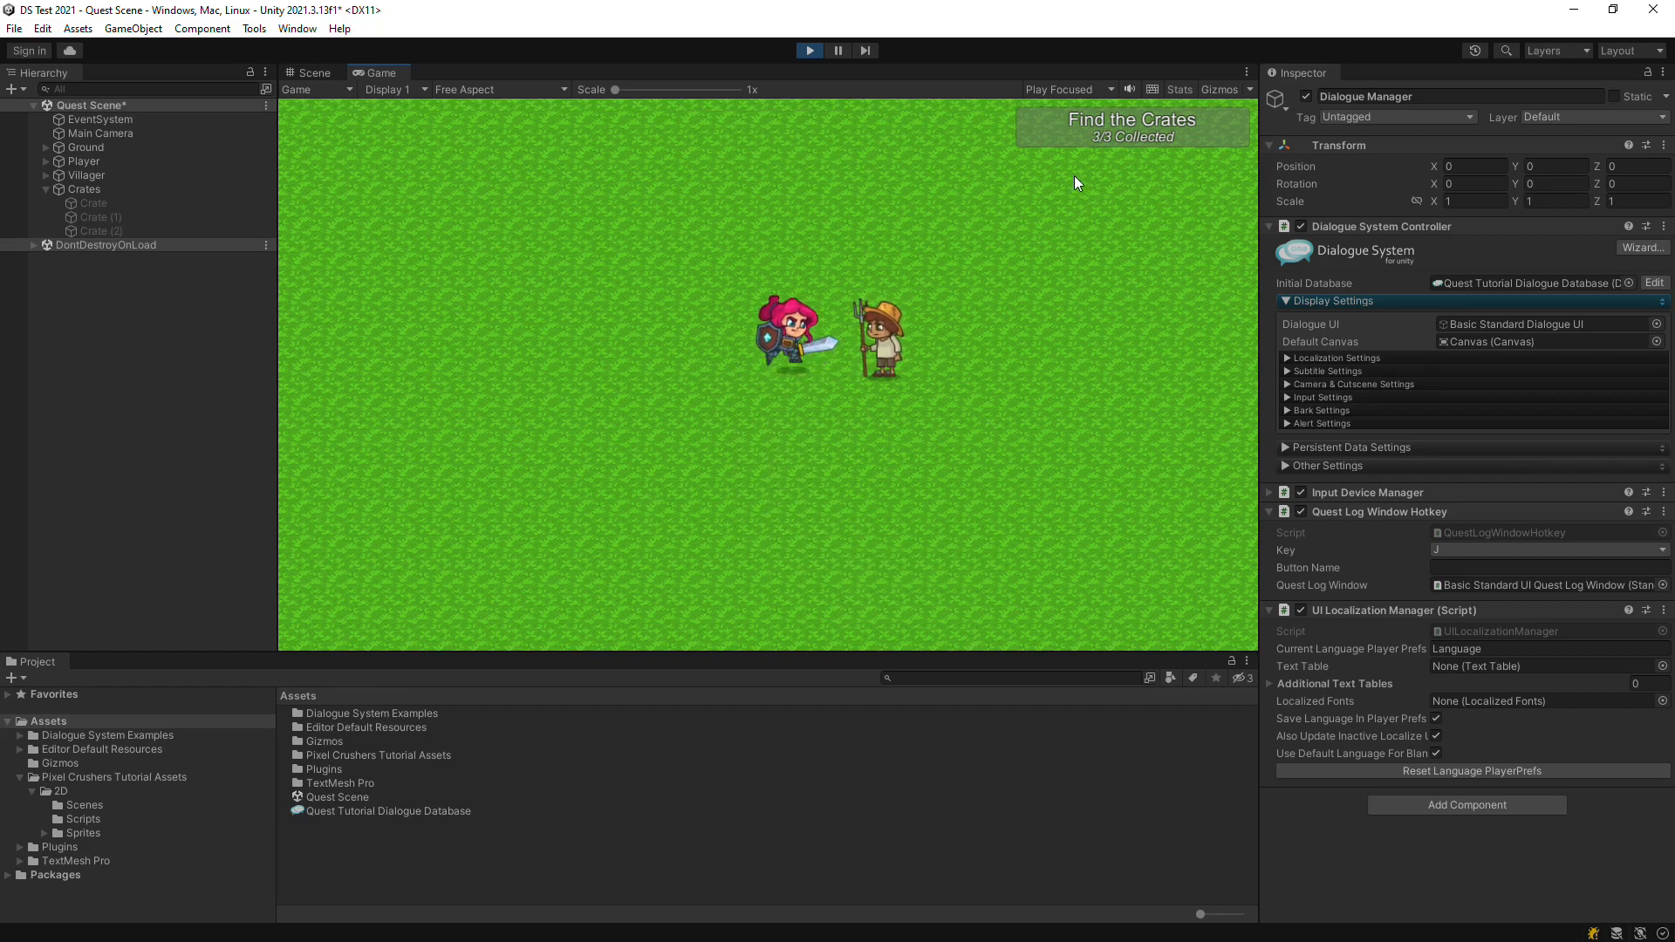
{"action": "key", "text": "Right"}
{"action": "key", "text": "space"}
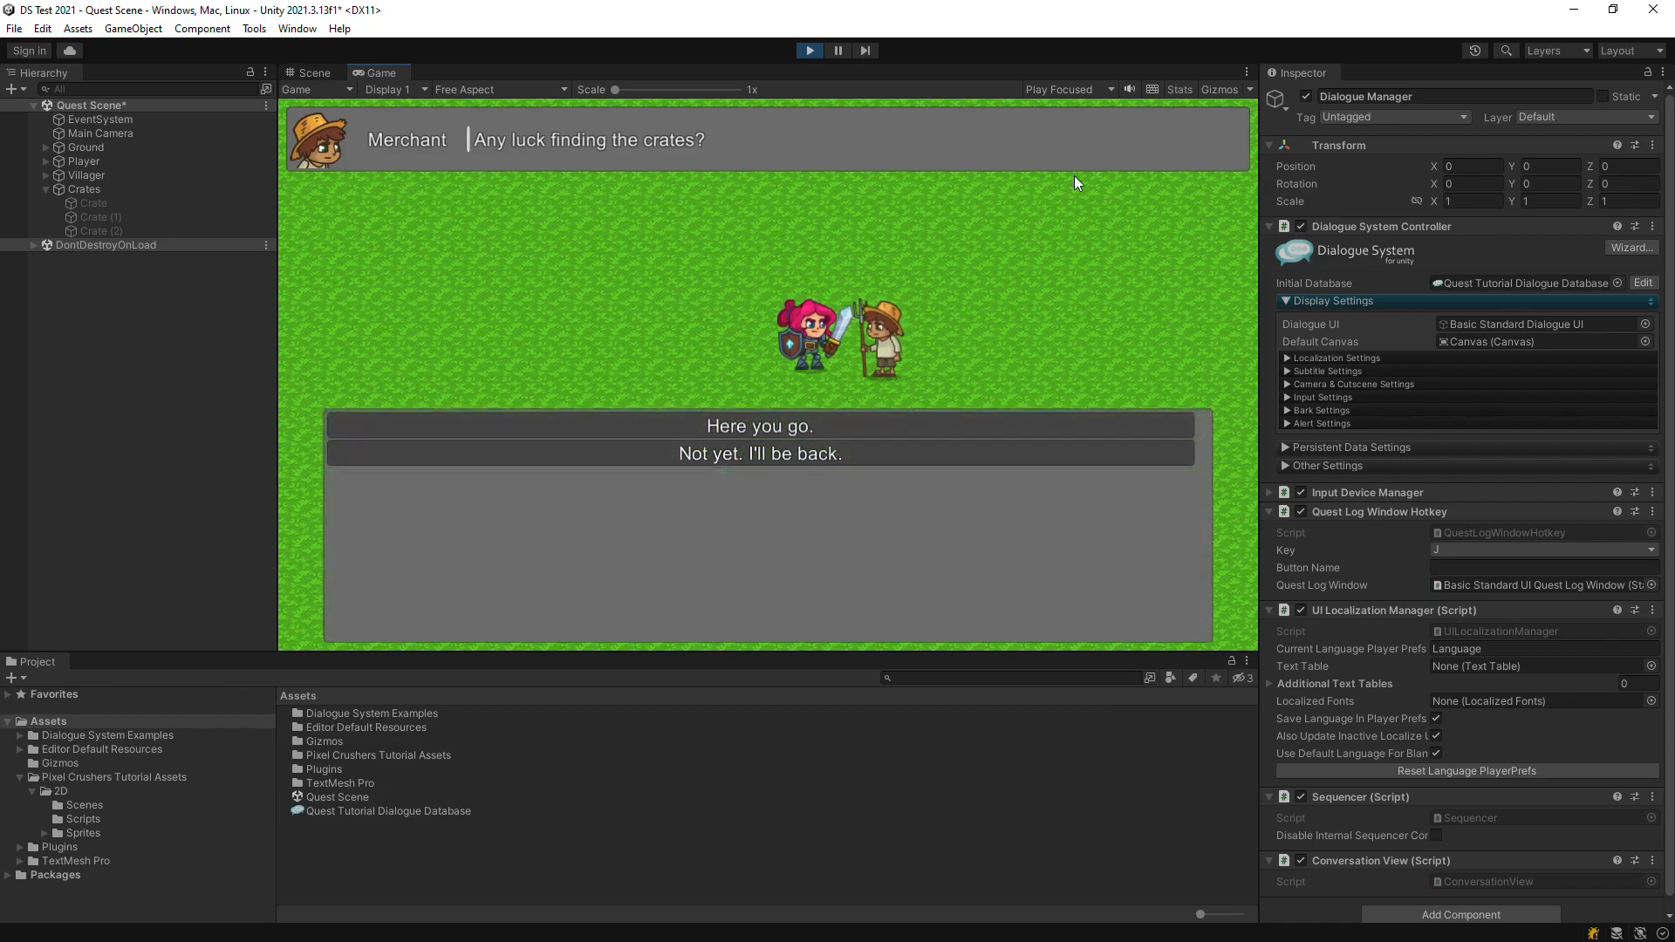
{"action": "left_click", "coordinate": [771, 430]}
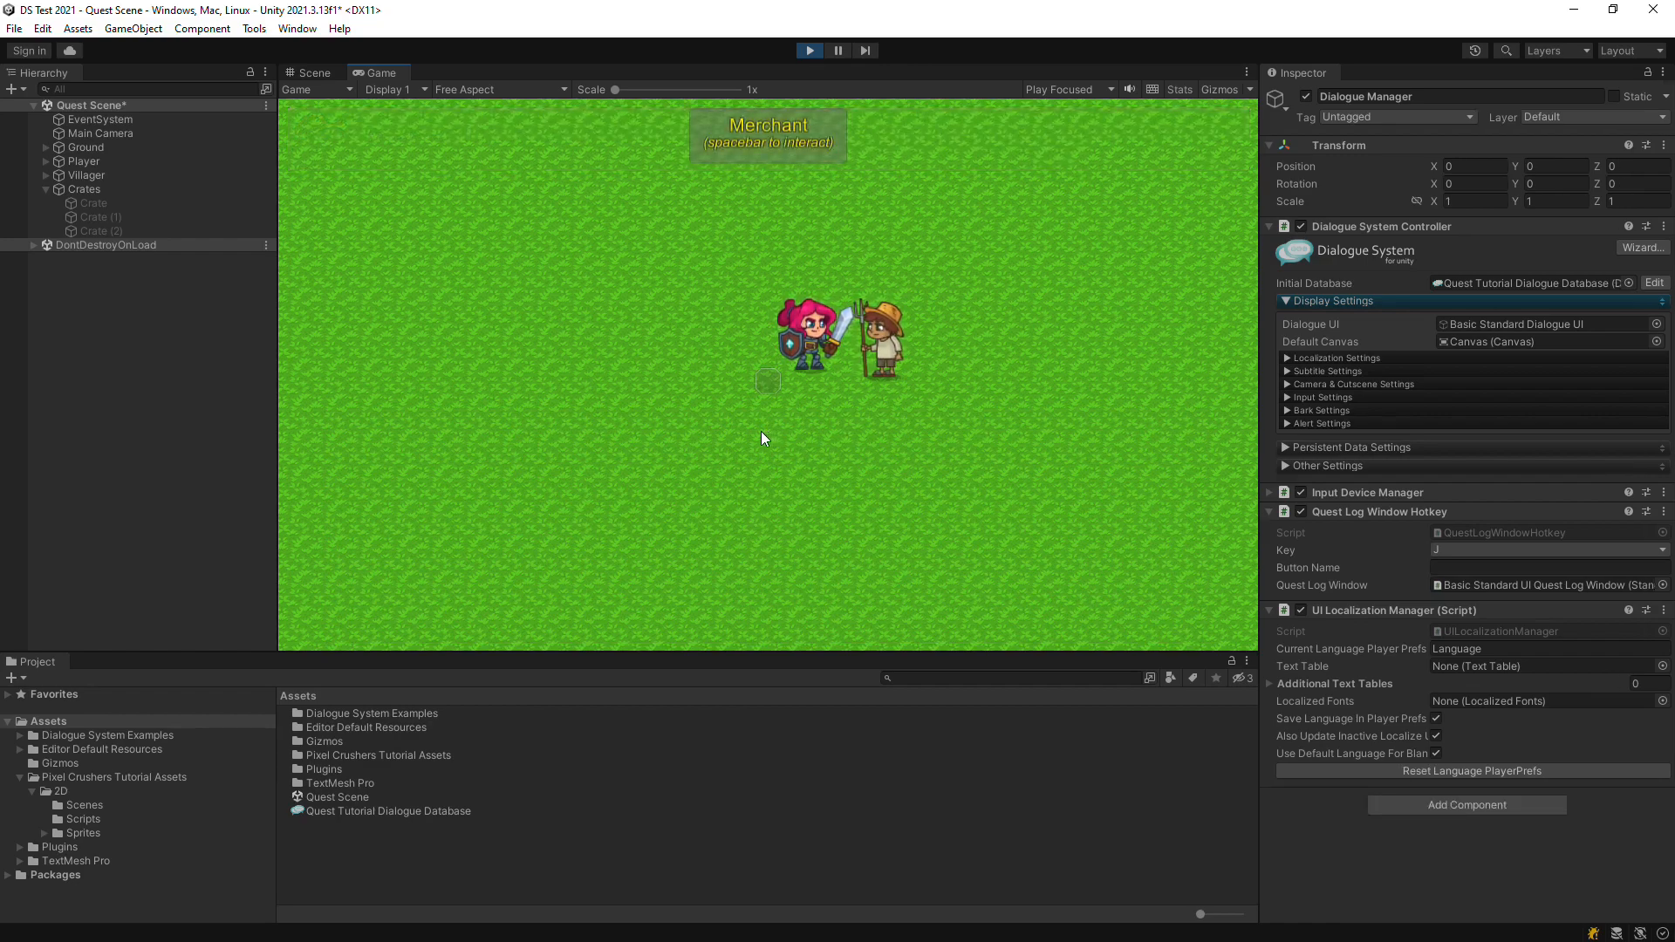
Walk the Player away from the Villager and back, talk to the Villager again, and stop the game
{"action": "key", "text": "Left"}
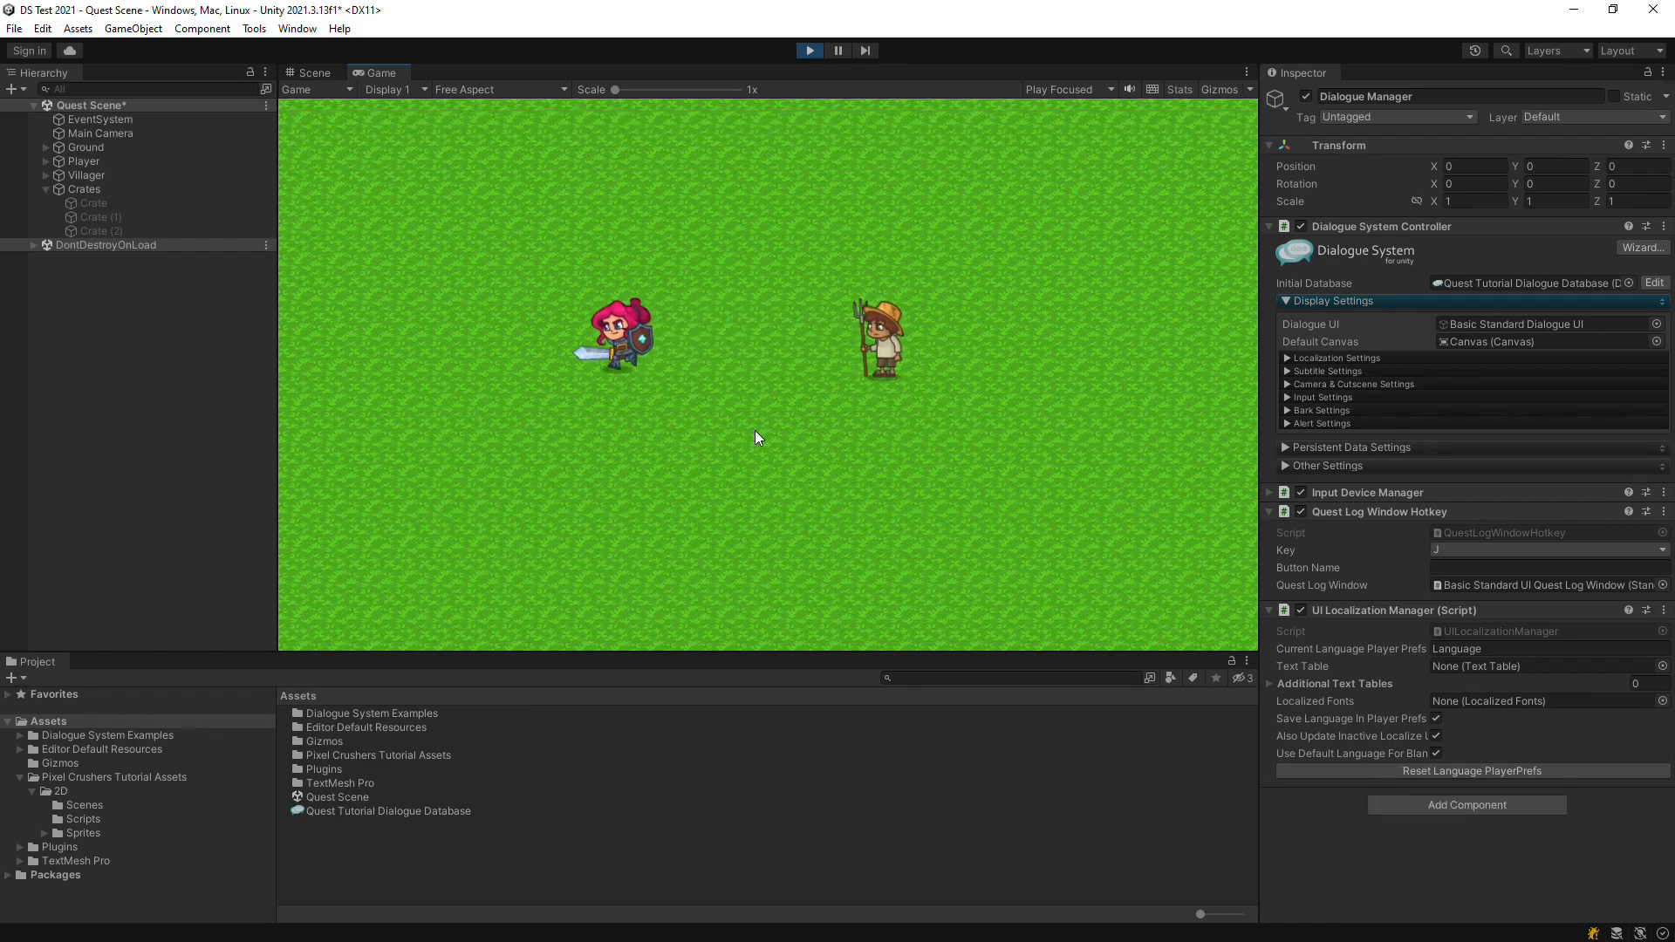
{"action": "key", "text": "Right"}
{"action": "key", "text": "space"}
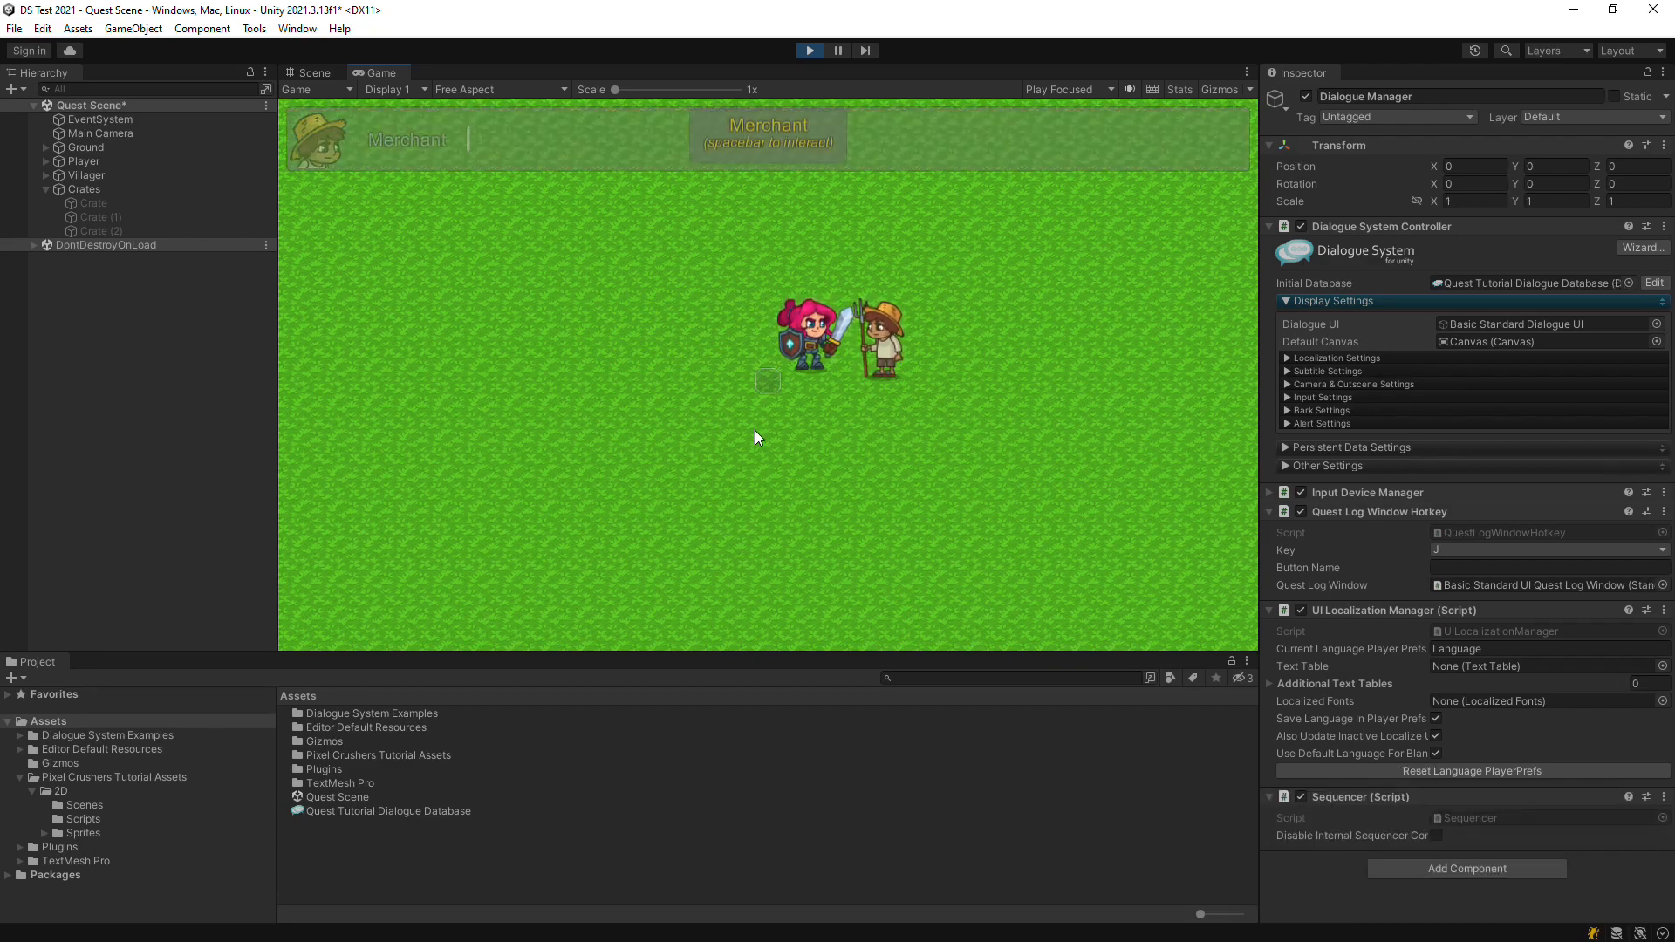
{"action": "left_click", "coordinate": [811, 52]}
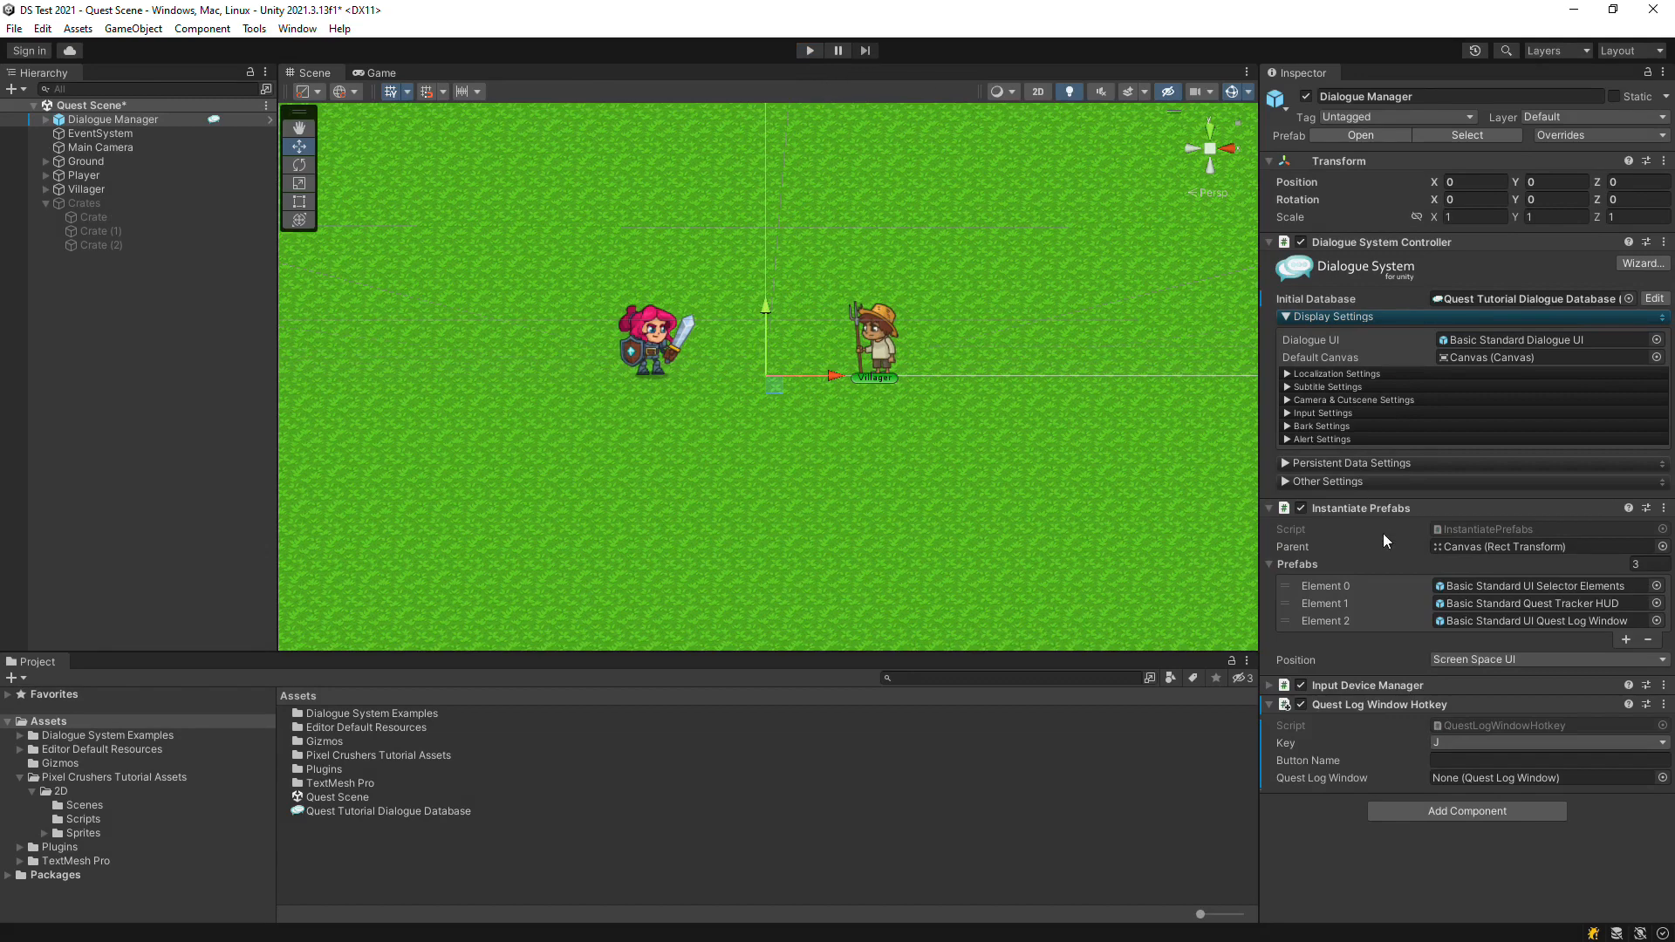
Open the Basic Standard Quest Tracker HUD prefab, examine its layout, and return to the scene
{"action": "left_click", "coordinate": [1515, 604]}
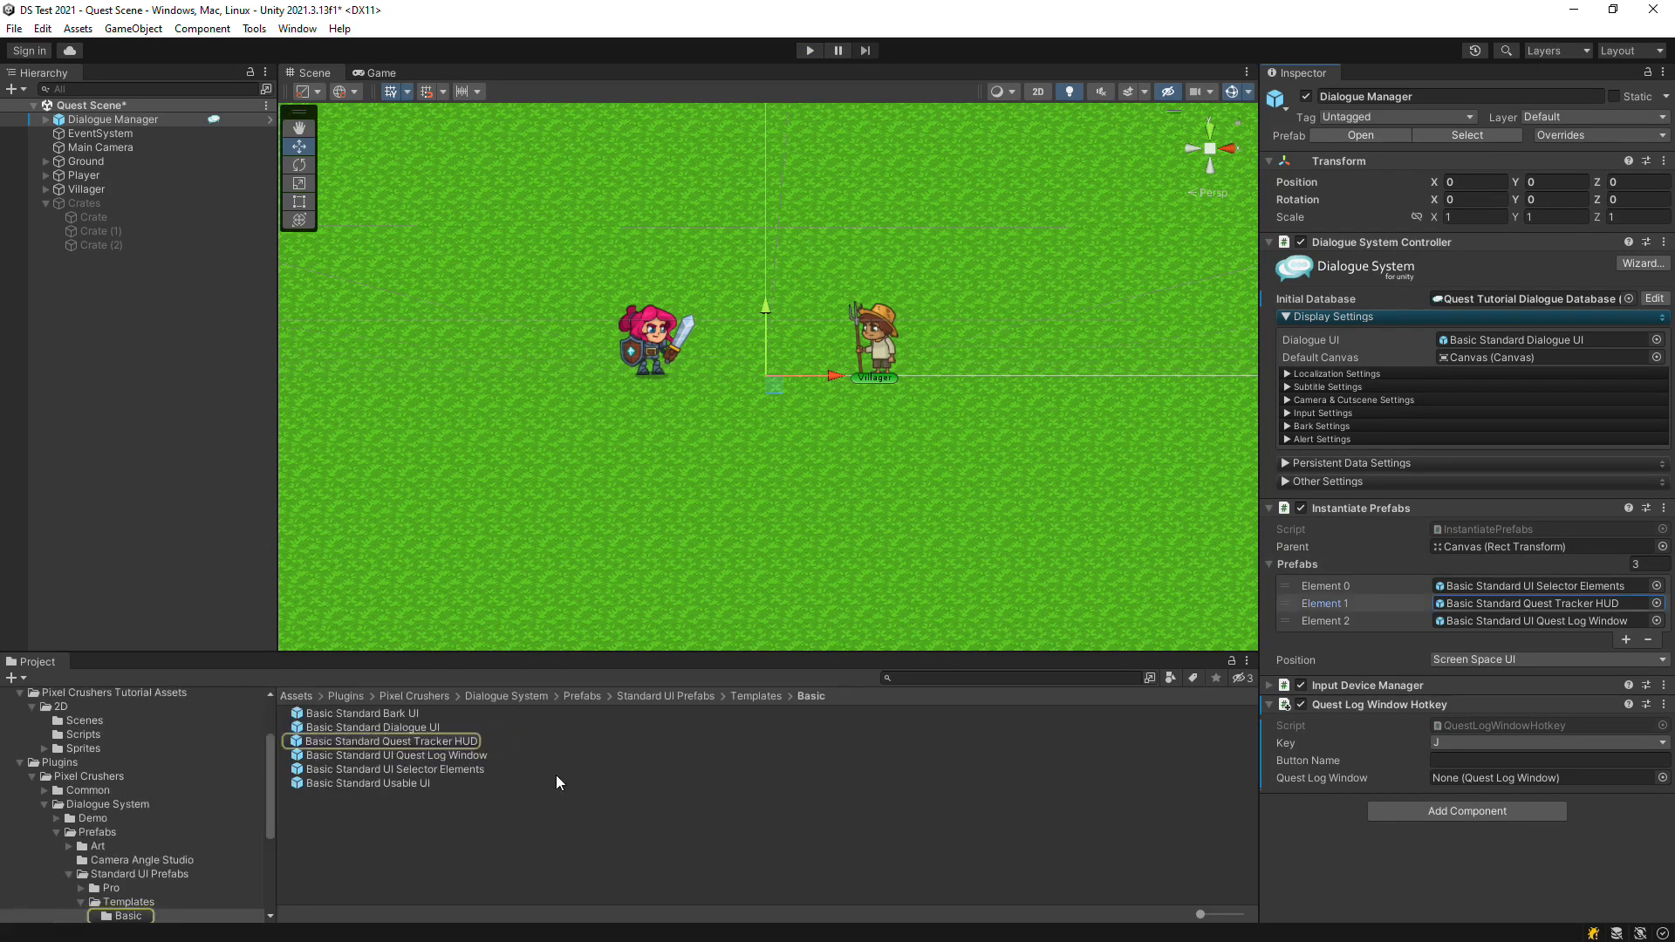
{"action": "double_click", "coordinate": [473, 742]}
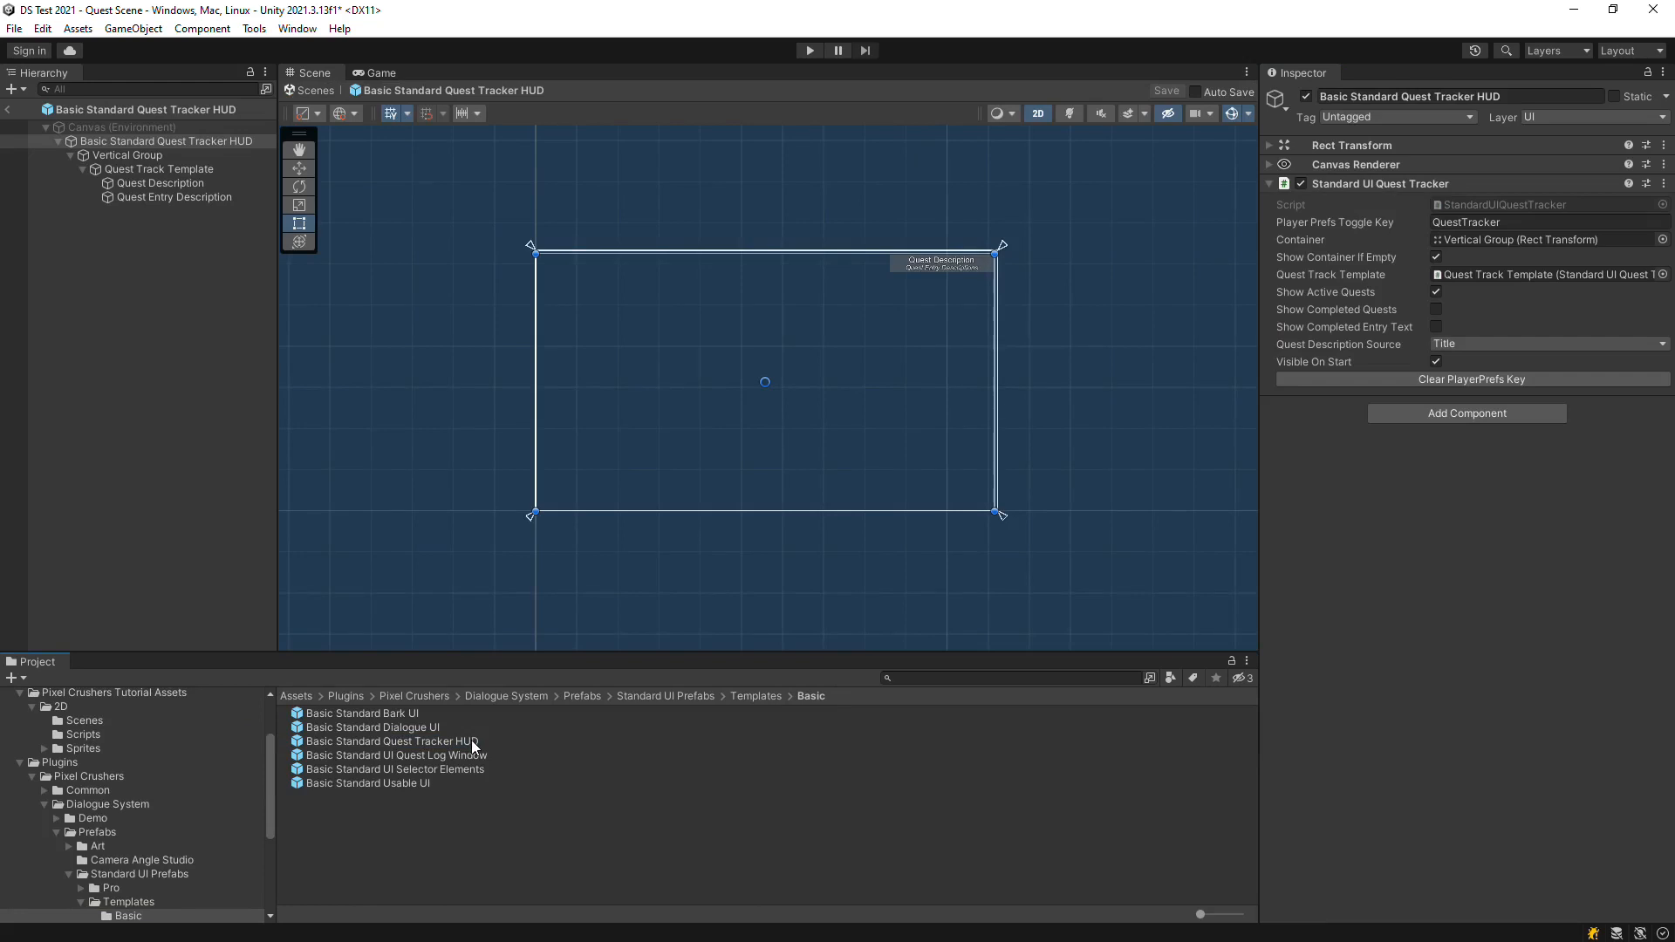
{"action": "scroll", "coordinate": [942, 285], "scroll_direction": "up", "scroll_amount": 4}
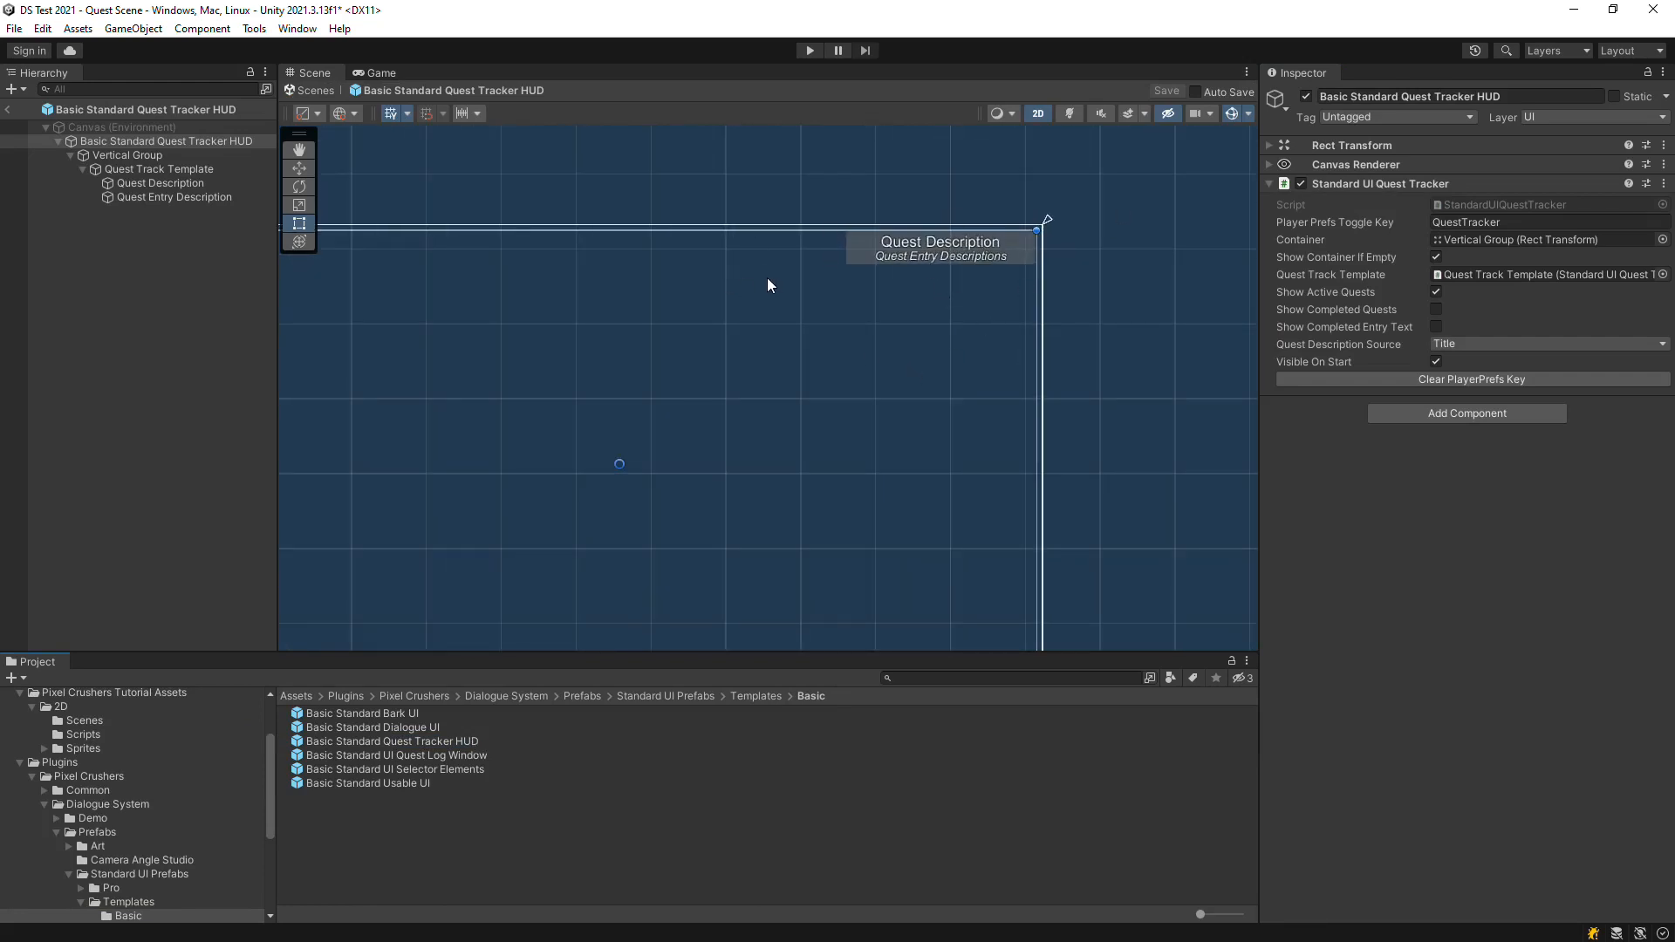
{"action": "left_click", "coordinate": [8, 110]}
Open the Dialogue Manager's Basic Standard UI Quest Log Window prefab, examine its layout, and return to the scene discarding the prefab changes
{"action": "left_click", "coordinate": [88, 119]}
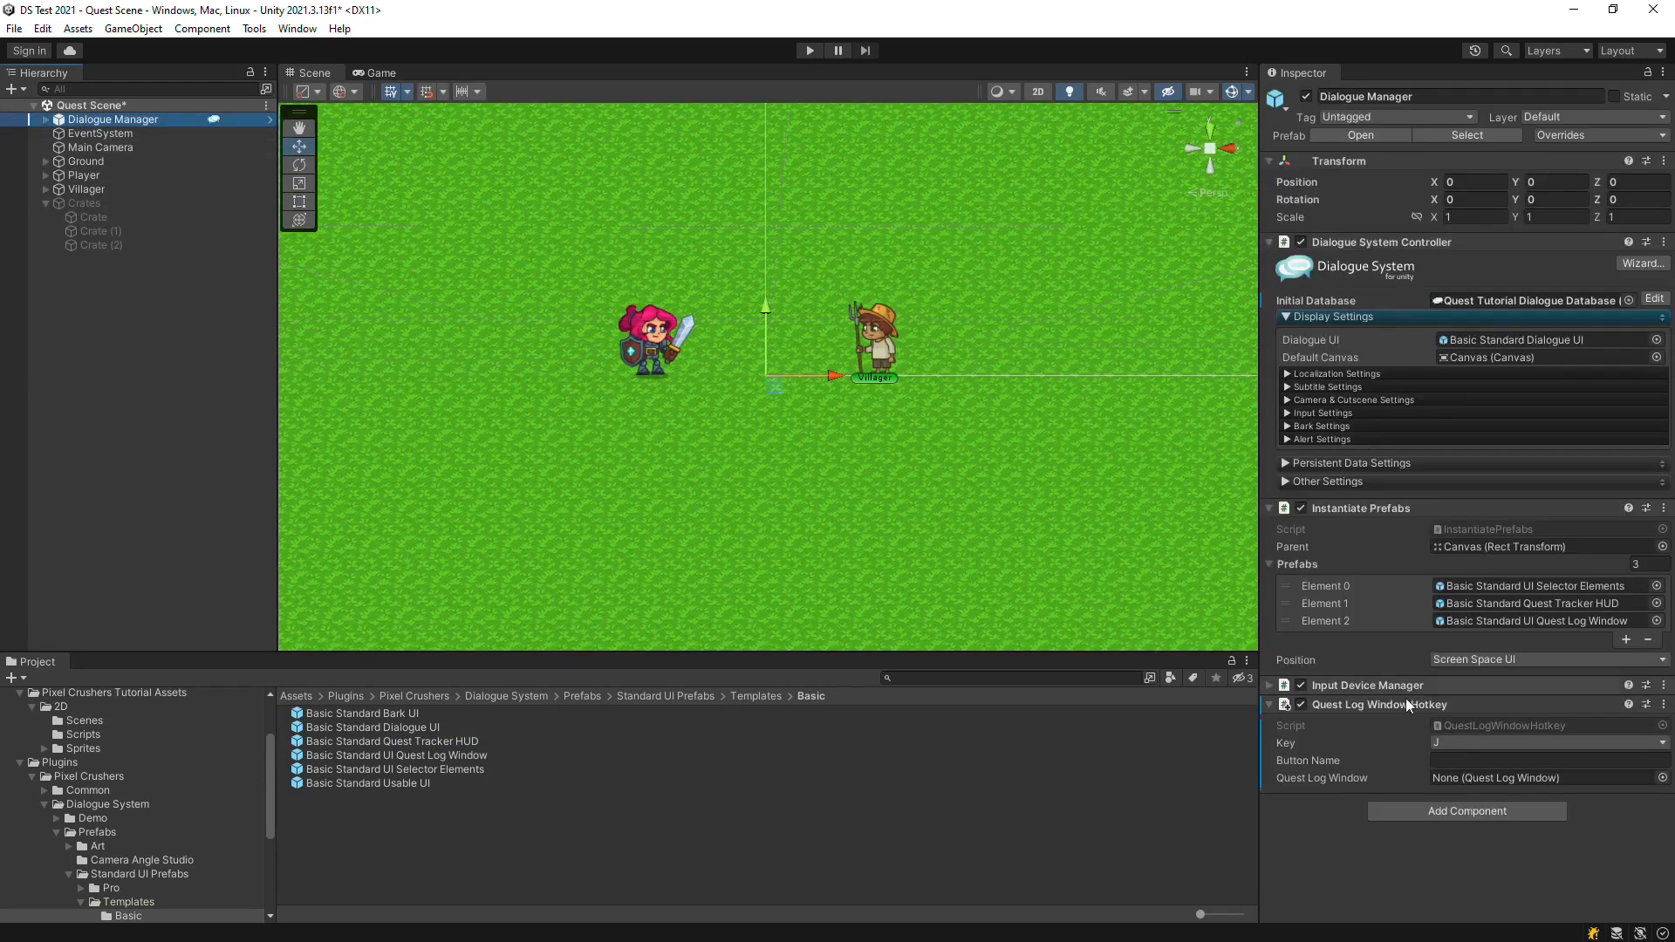
{"action": "left_click", "coordinate": [1525, 622]}
{"action": "double_click", "coordinate": [460, 756]}
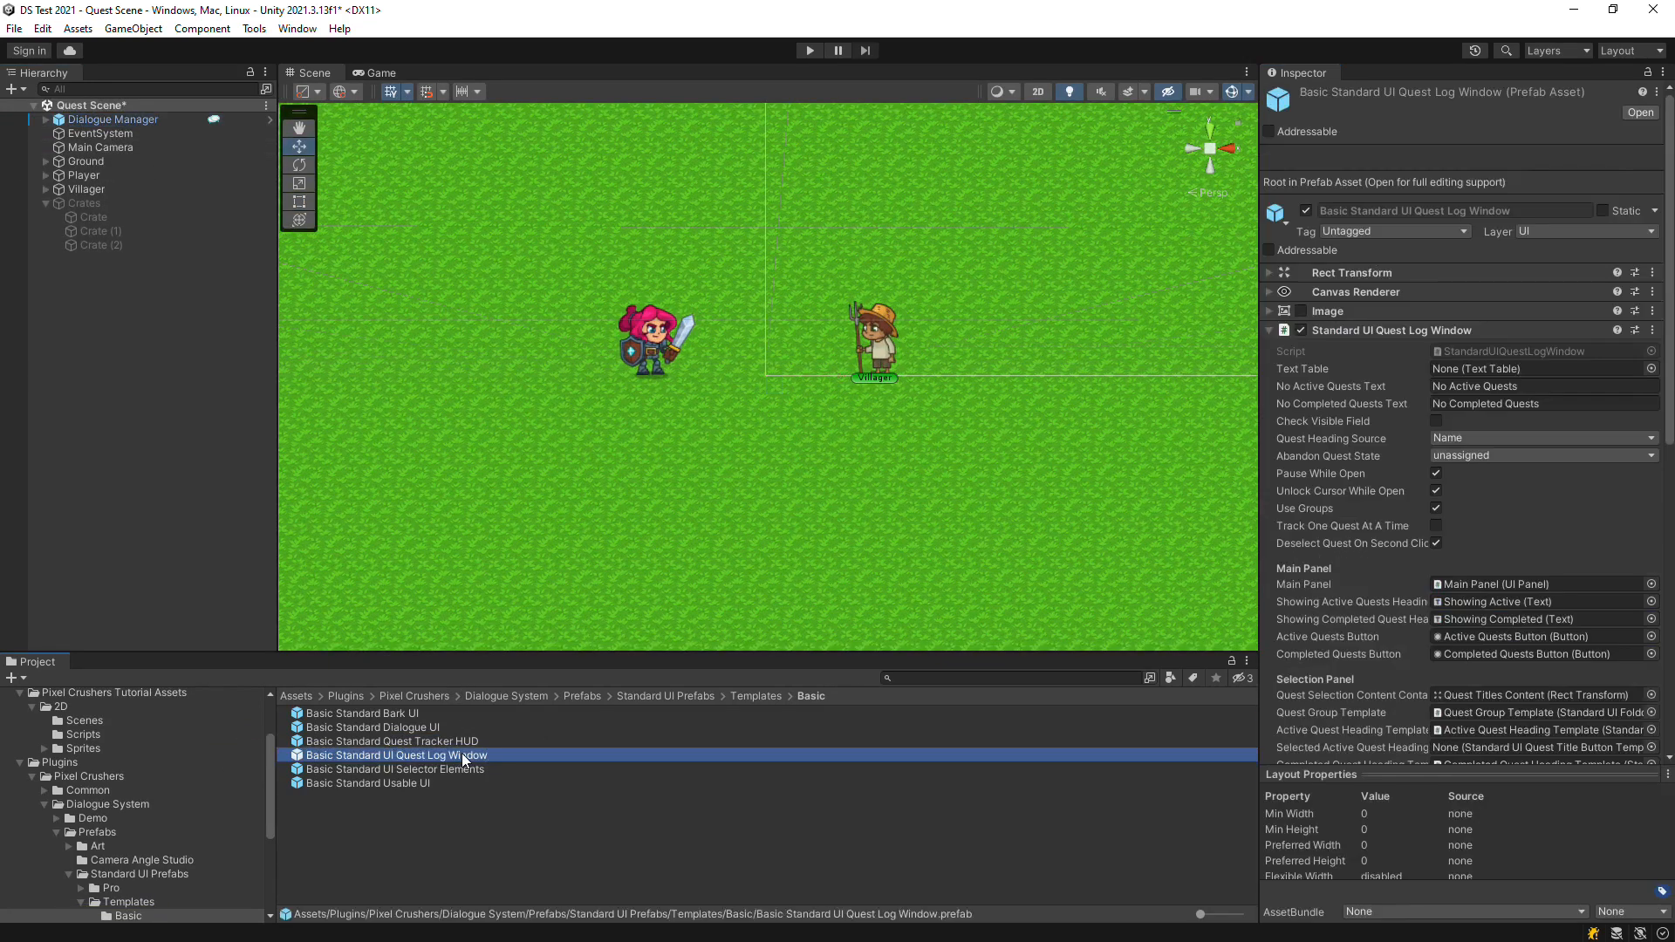
{"action": "scroll", "coordinate": [759, 333], "scroll_direction": "up", "scroll_amount": 2}
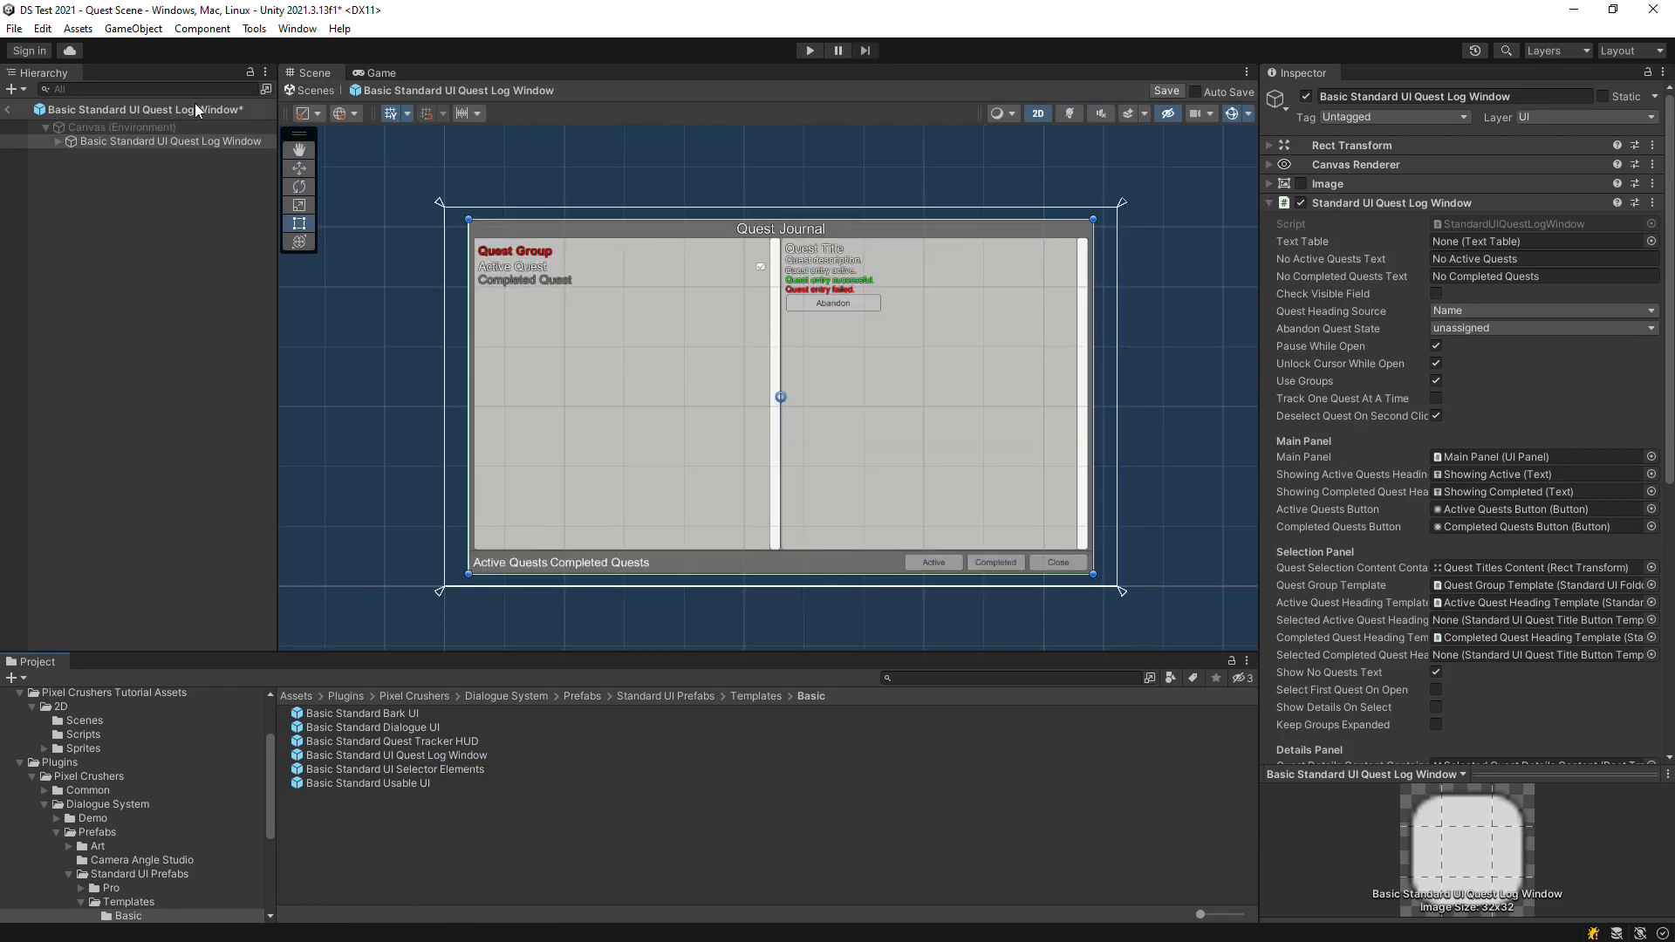
{"action": "left_click", "coordinate": [10, 114]}
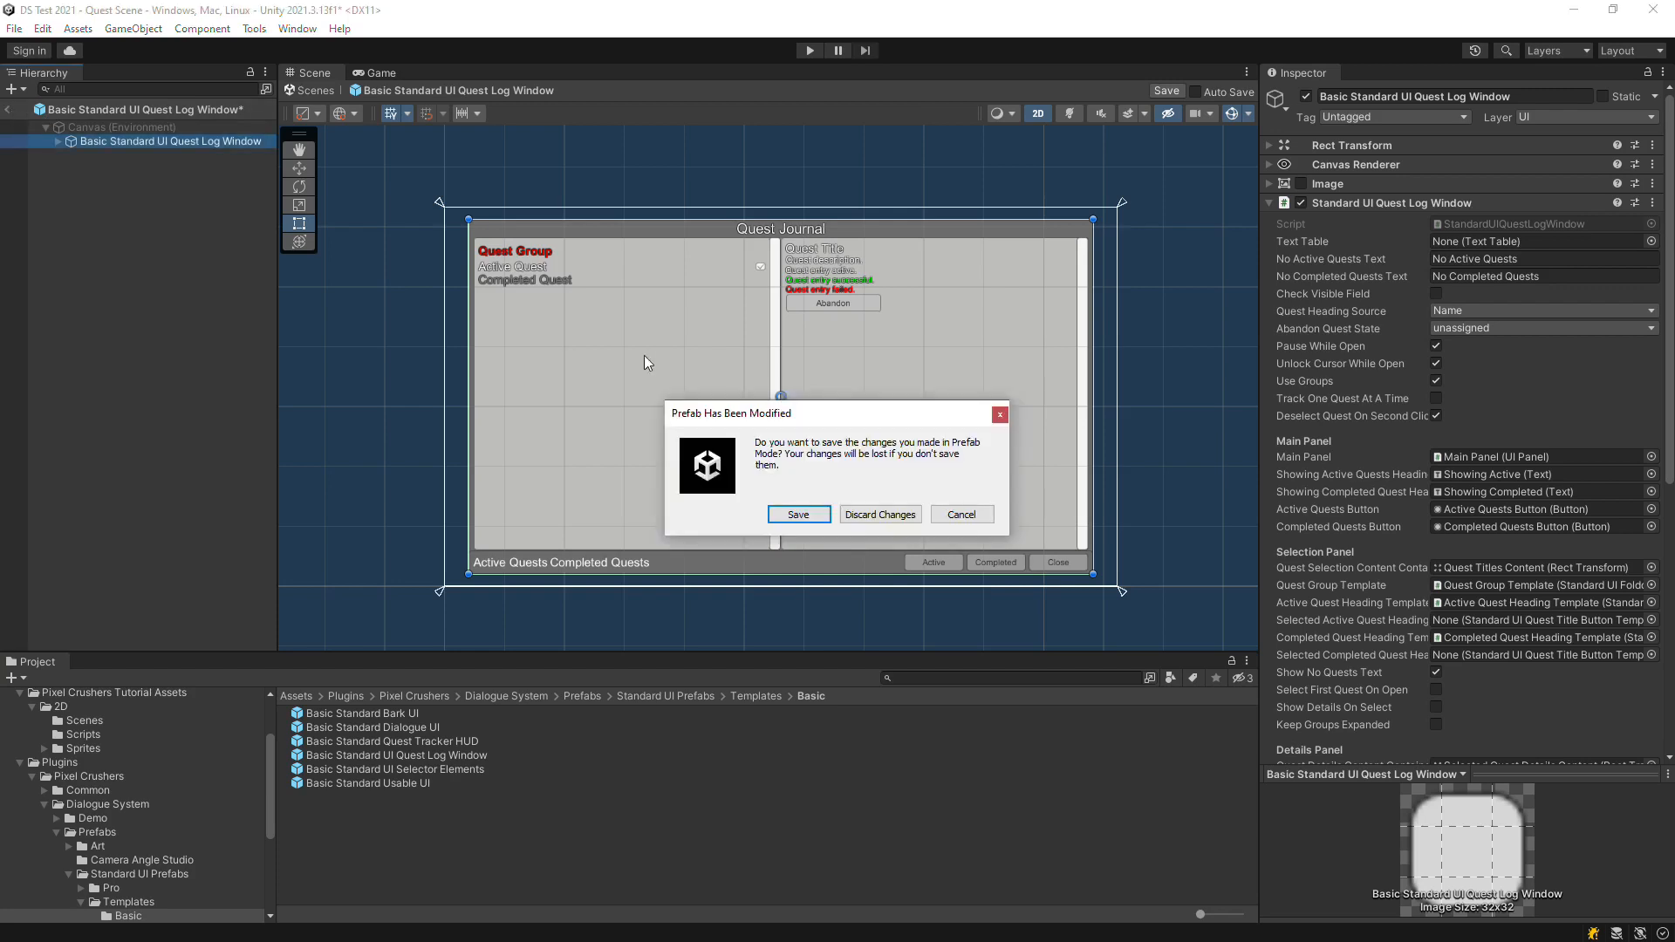
{"action": "left_click", "coordinate": [880, 515]}
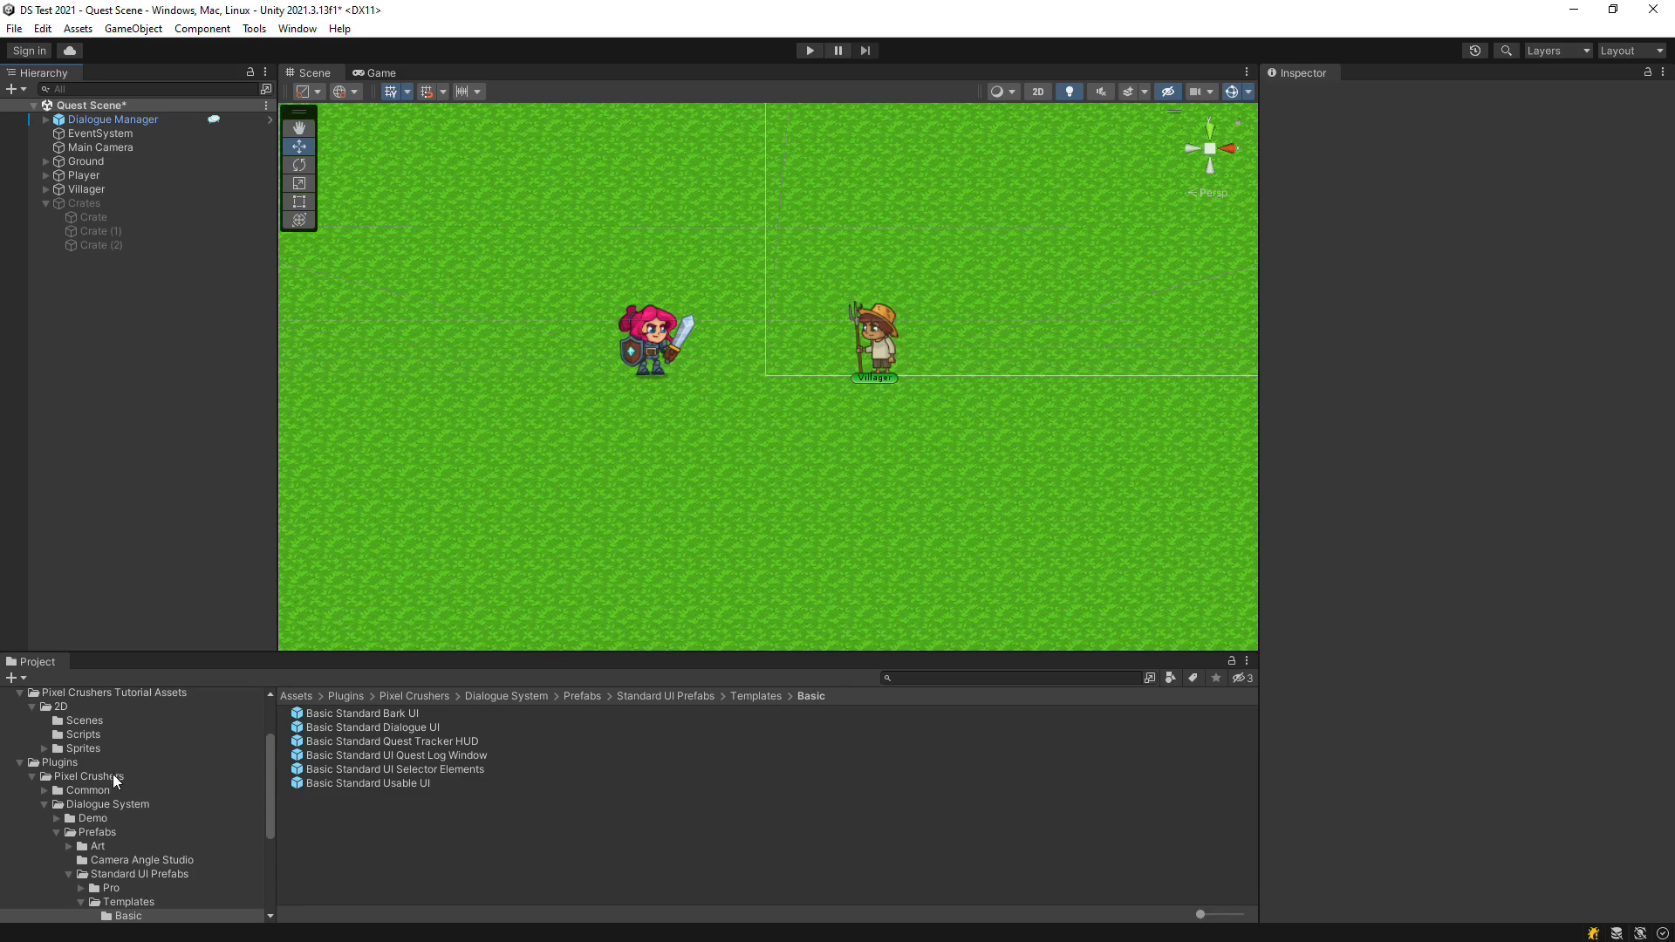
Open DemoScene2 from the Dialogue System's Demo Scenes folder, saving the changes to Quest Scene
{"action": "left_click", "coordinate": [57, 818]}
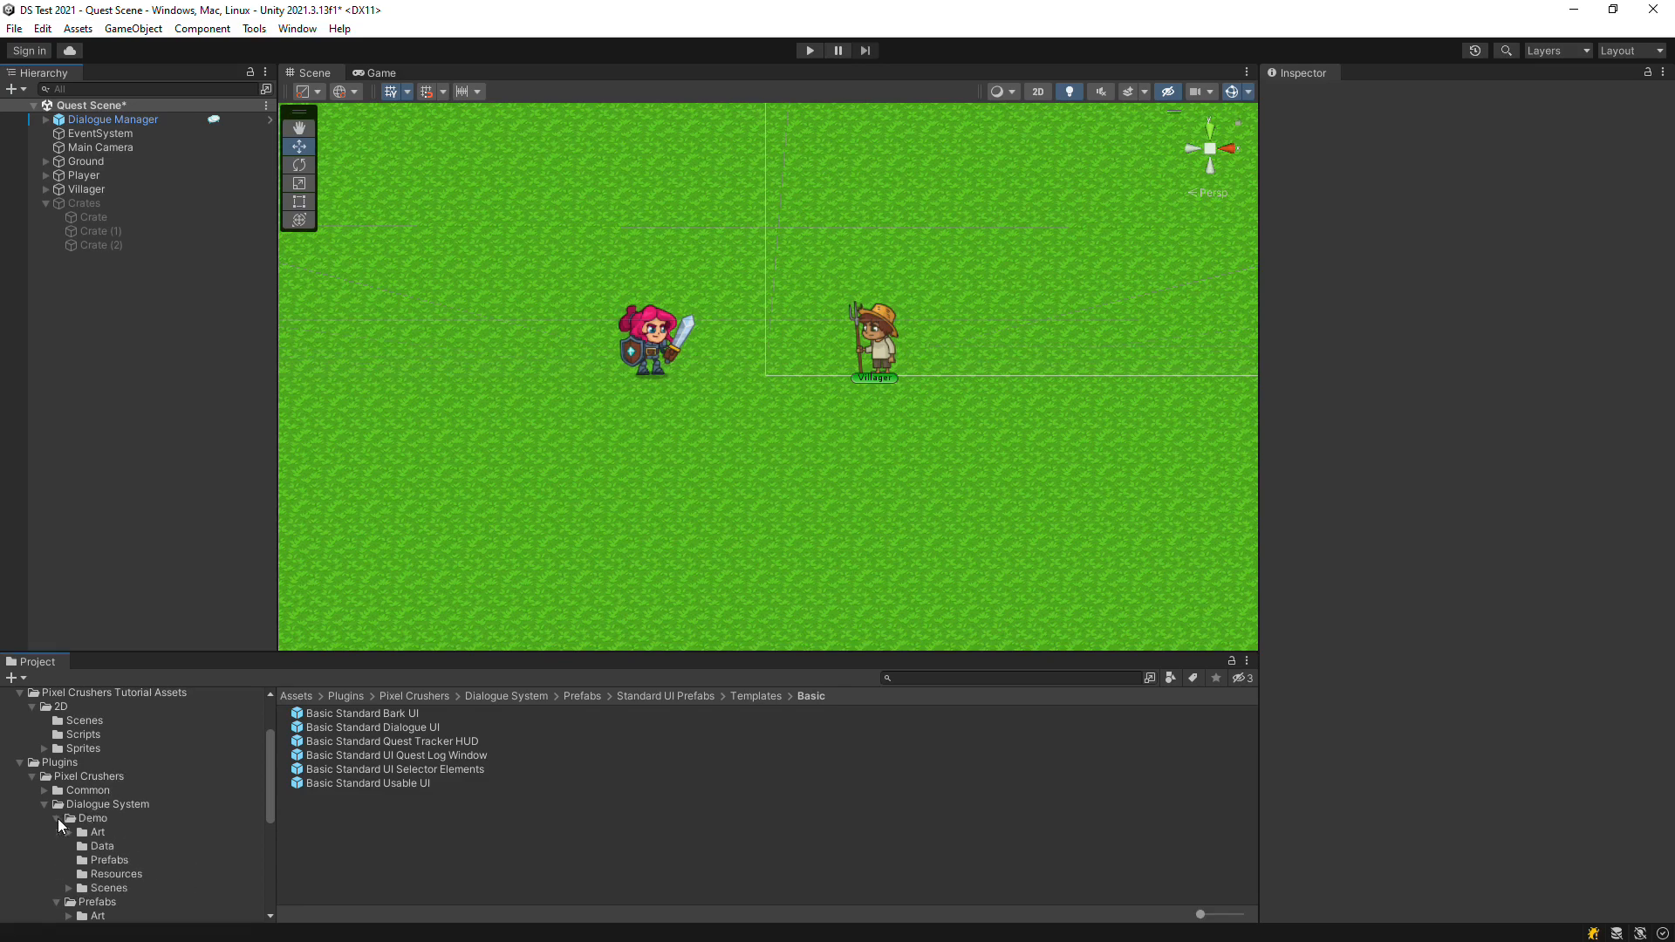
{"action": "left_click", "coordinate": [103, 887]}
{"action": "left_click", "coordinate": [365, 741]}
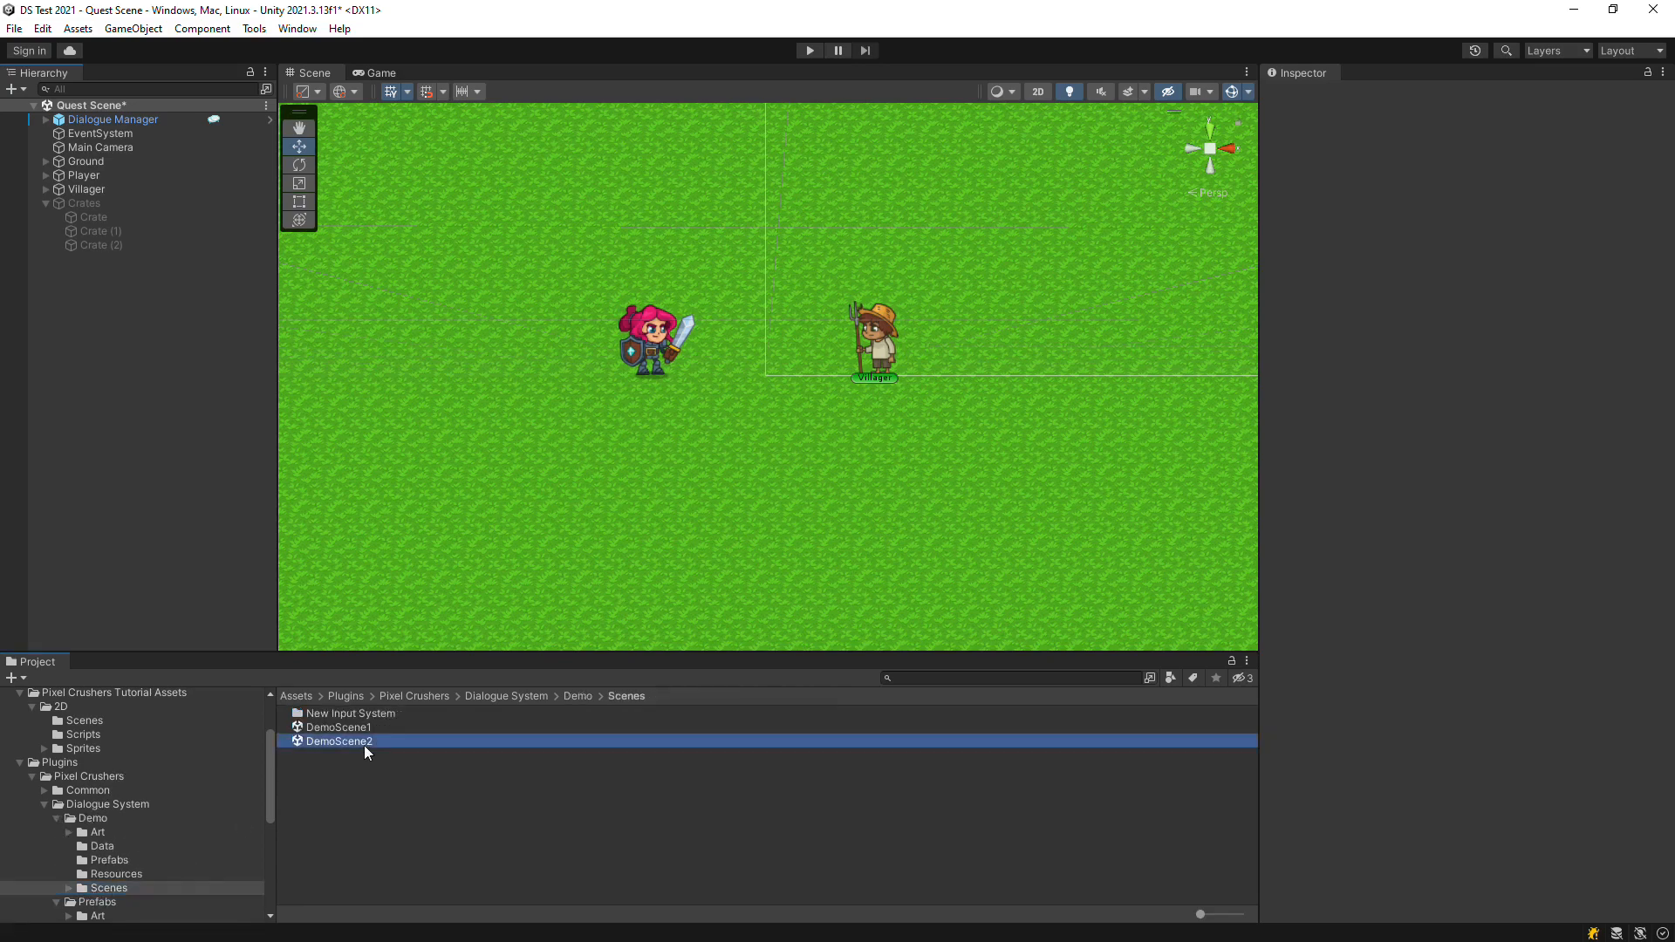
{"action": "double_click", "coordinate": [364, 741]}
{"action": "left_click", "coordinate": [804, 522]}
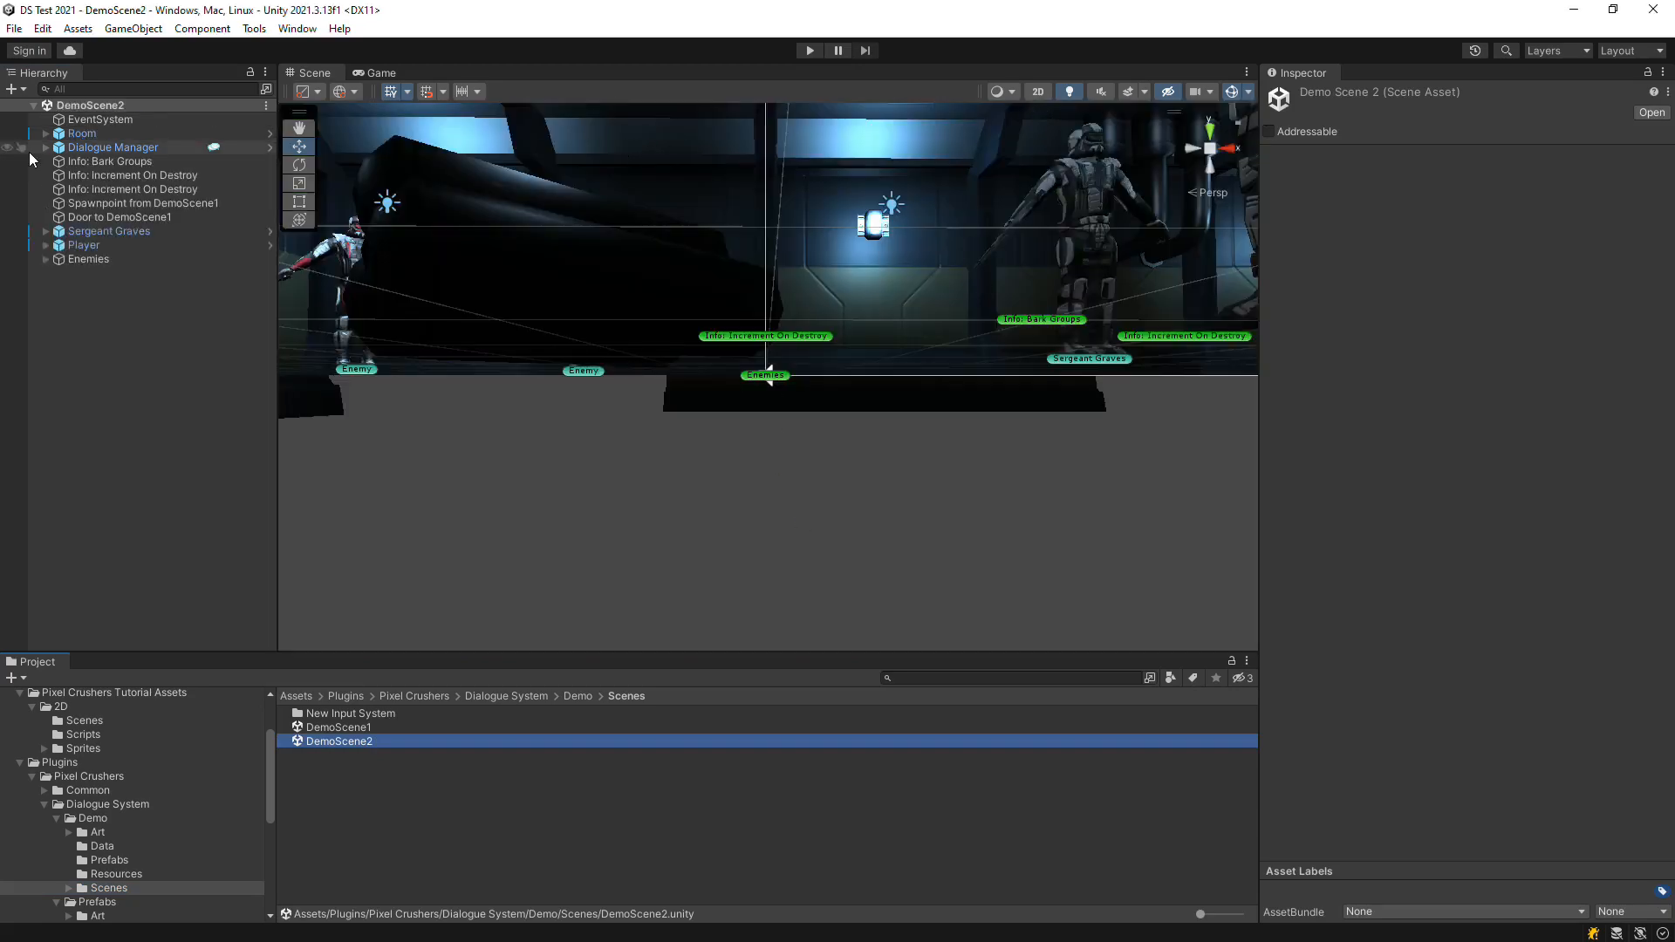
Examine the Dialogue System Trigger on the Enemies object, and select its first Enemy child
{"action": "left_click", "coordinate": [77, 260]}
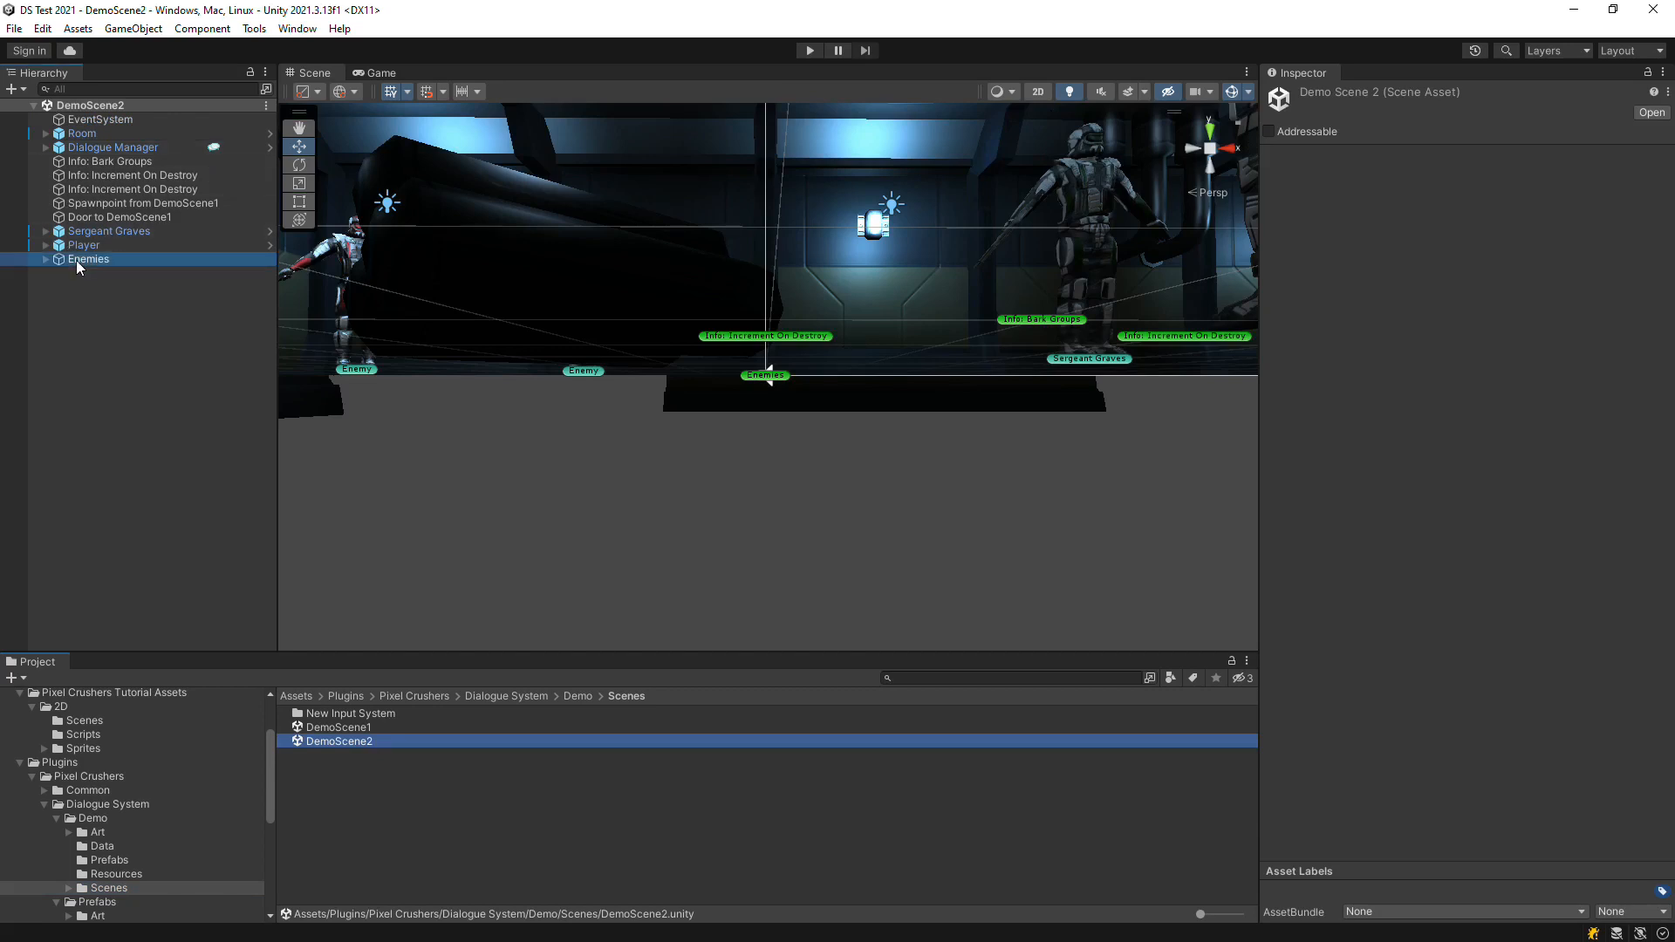
{"action": "left_click", "coordinate": [45, 256]}
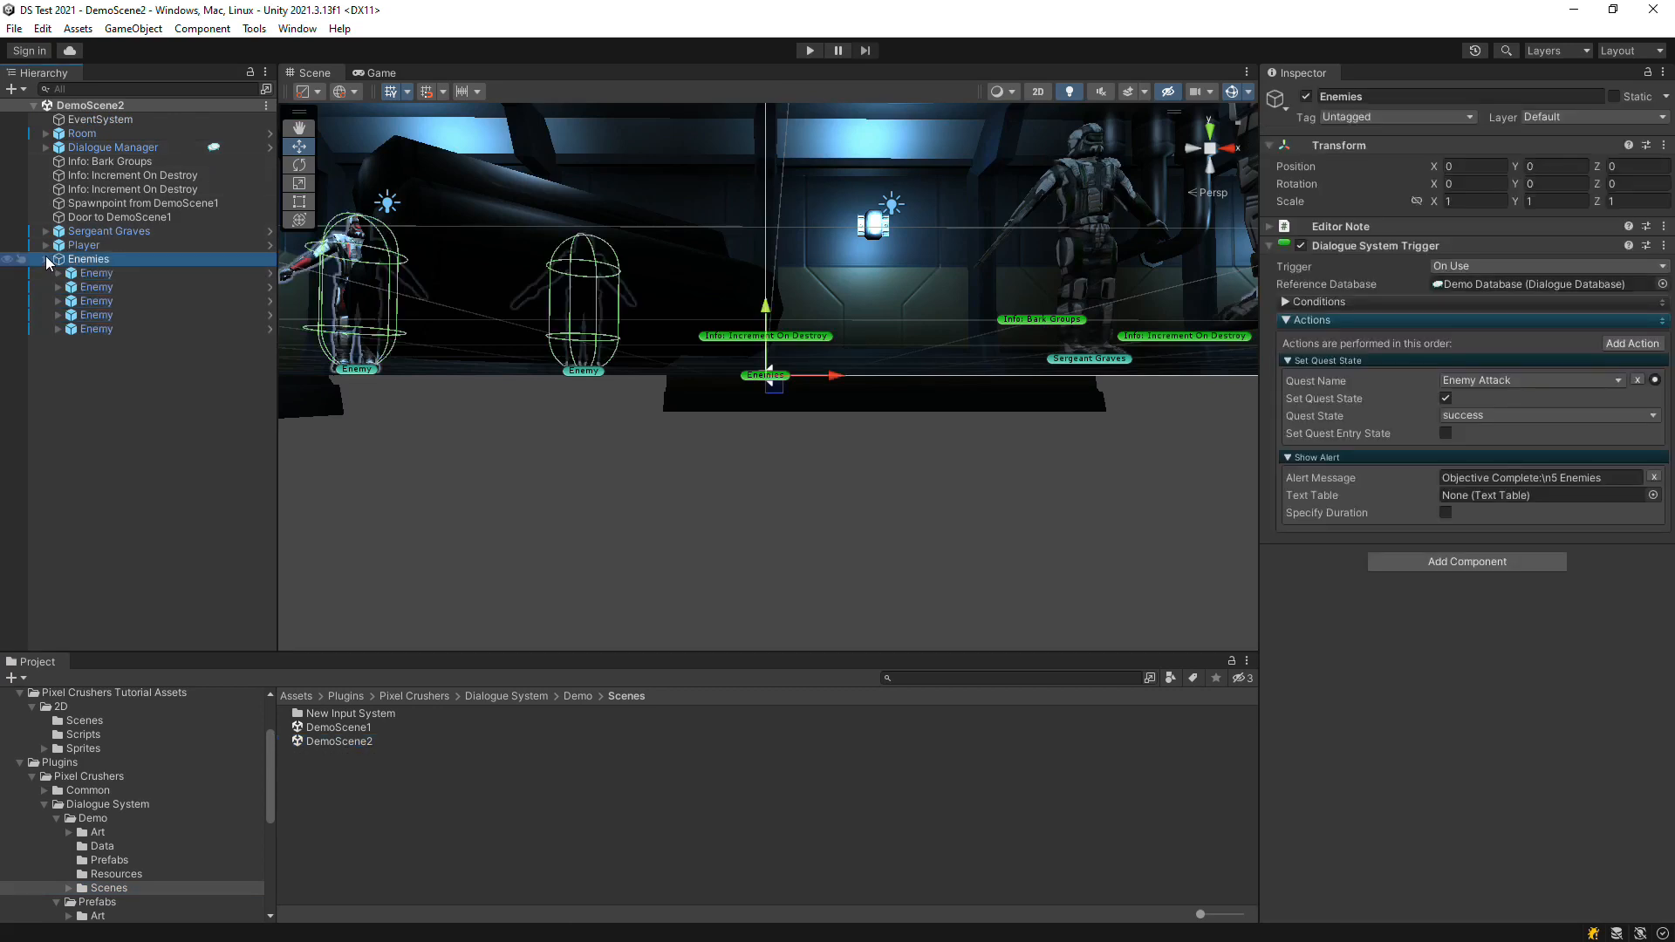
{"action": "left_click", "coordinate": [101, 274]}
Play DemoScene2, accept the Enemy Attack quest with "I'm on it.", shoot one enemy, and stop the game
{"action": "left_click", "coordinate": [807, 50]}
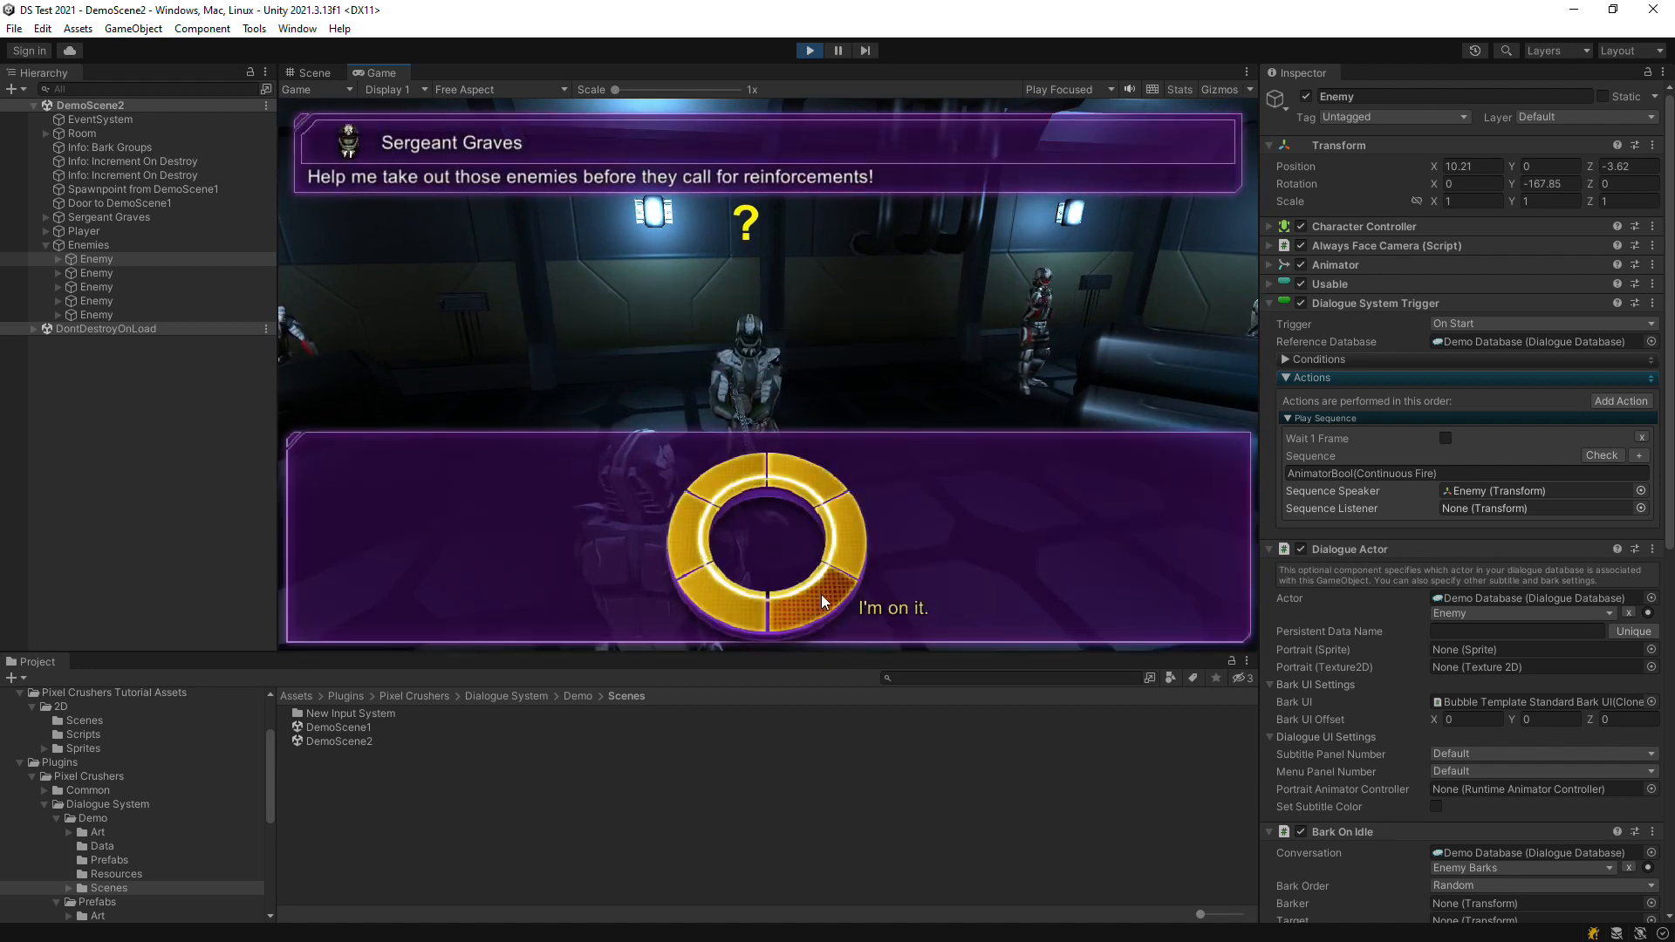
{"action": "left_click", "coordinate": [823, 593]}
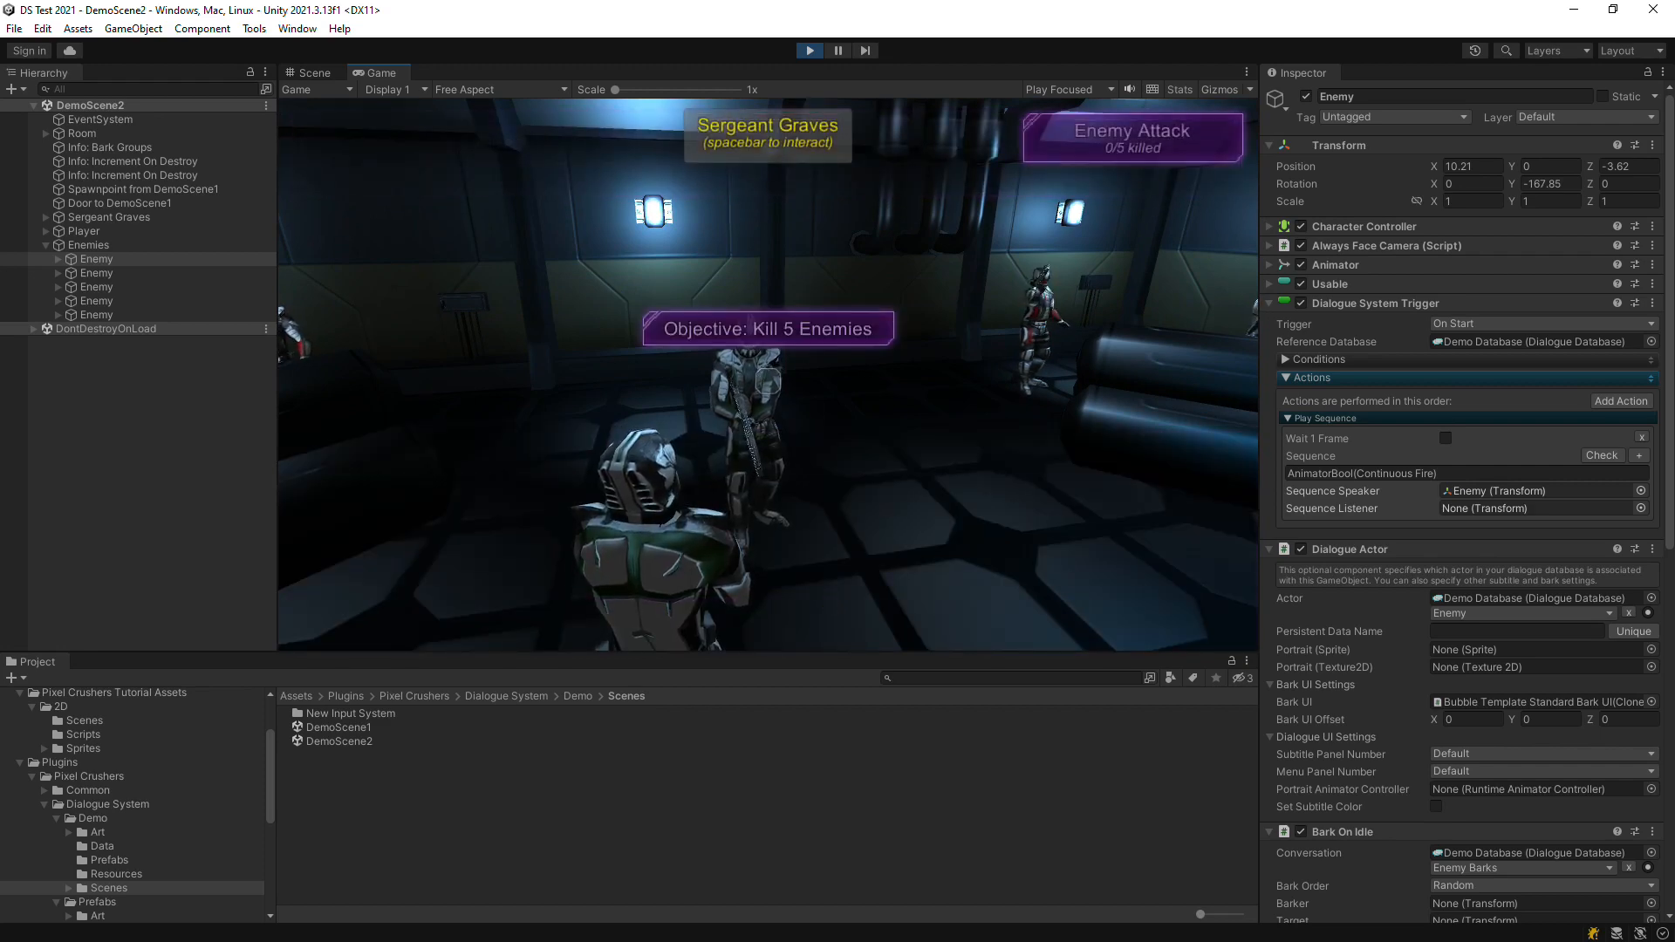
{"action": "key", "text": "w"}
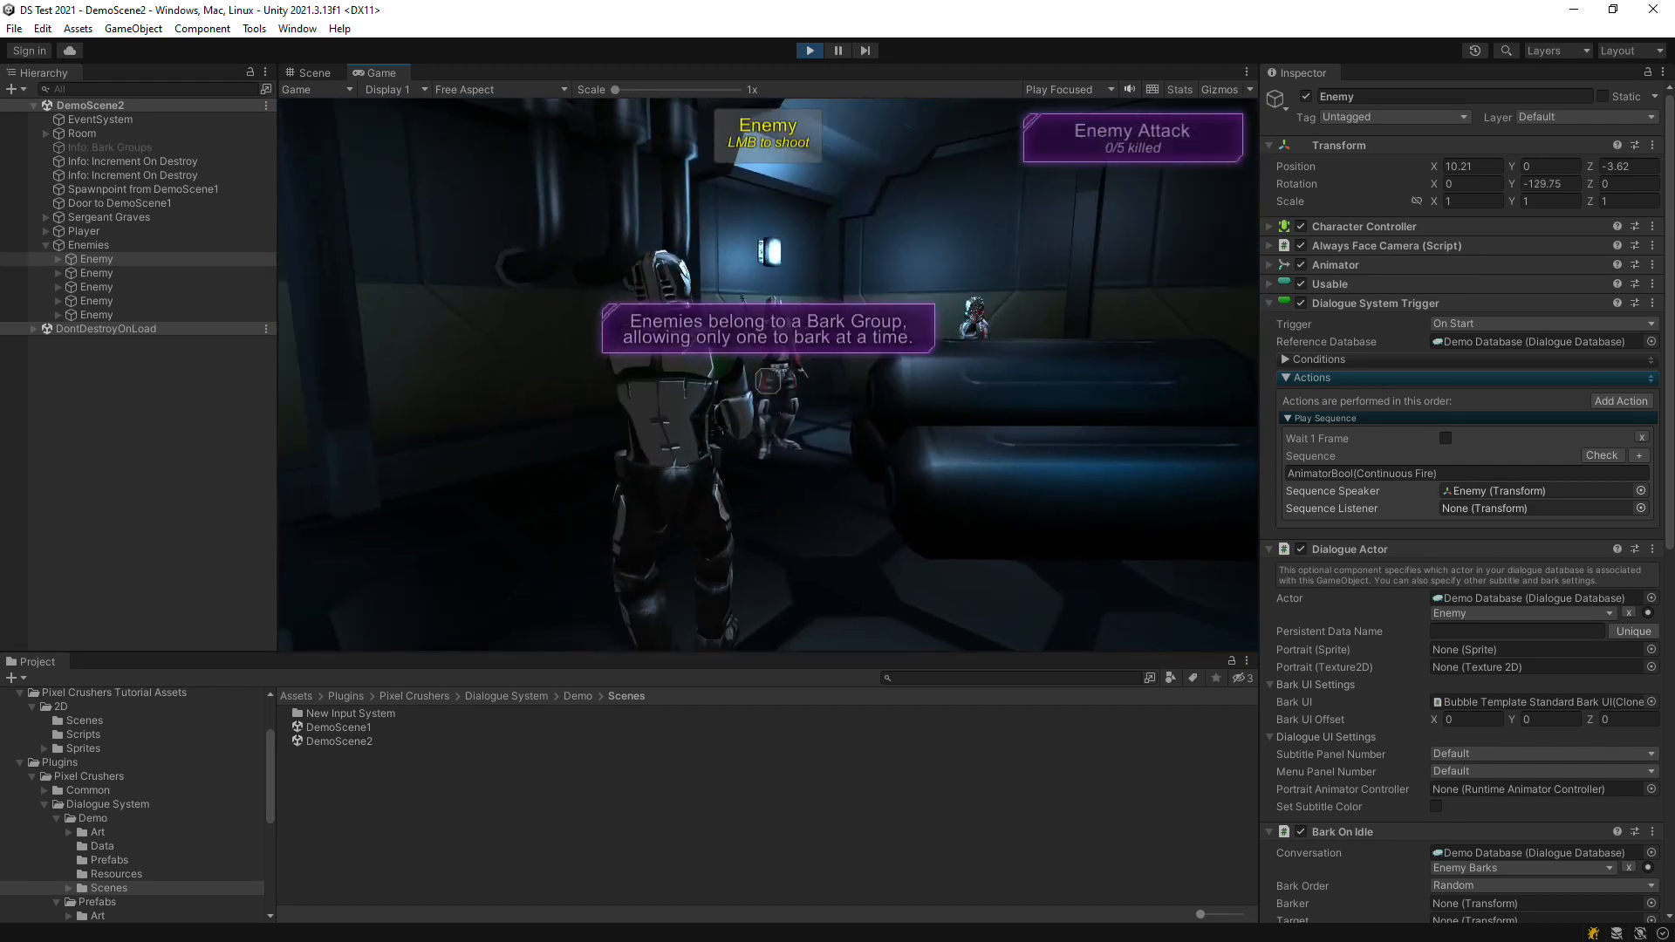
{"action": "key", "text": "w"}
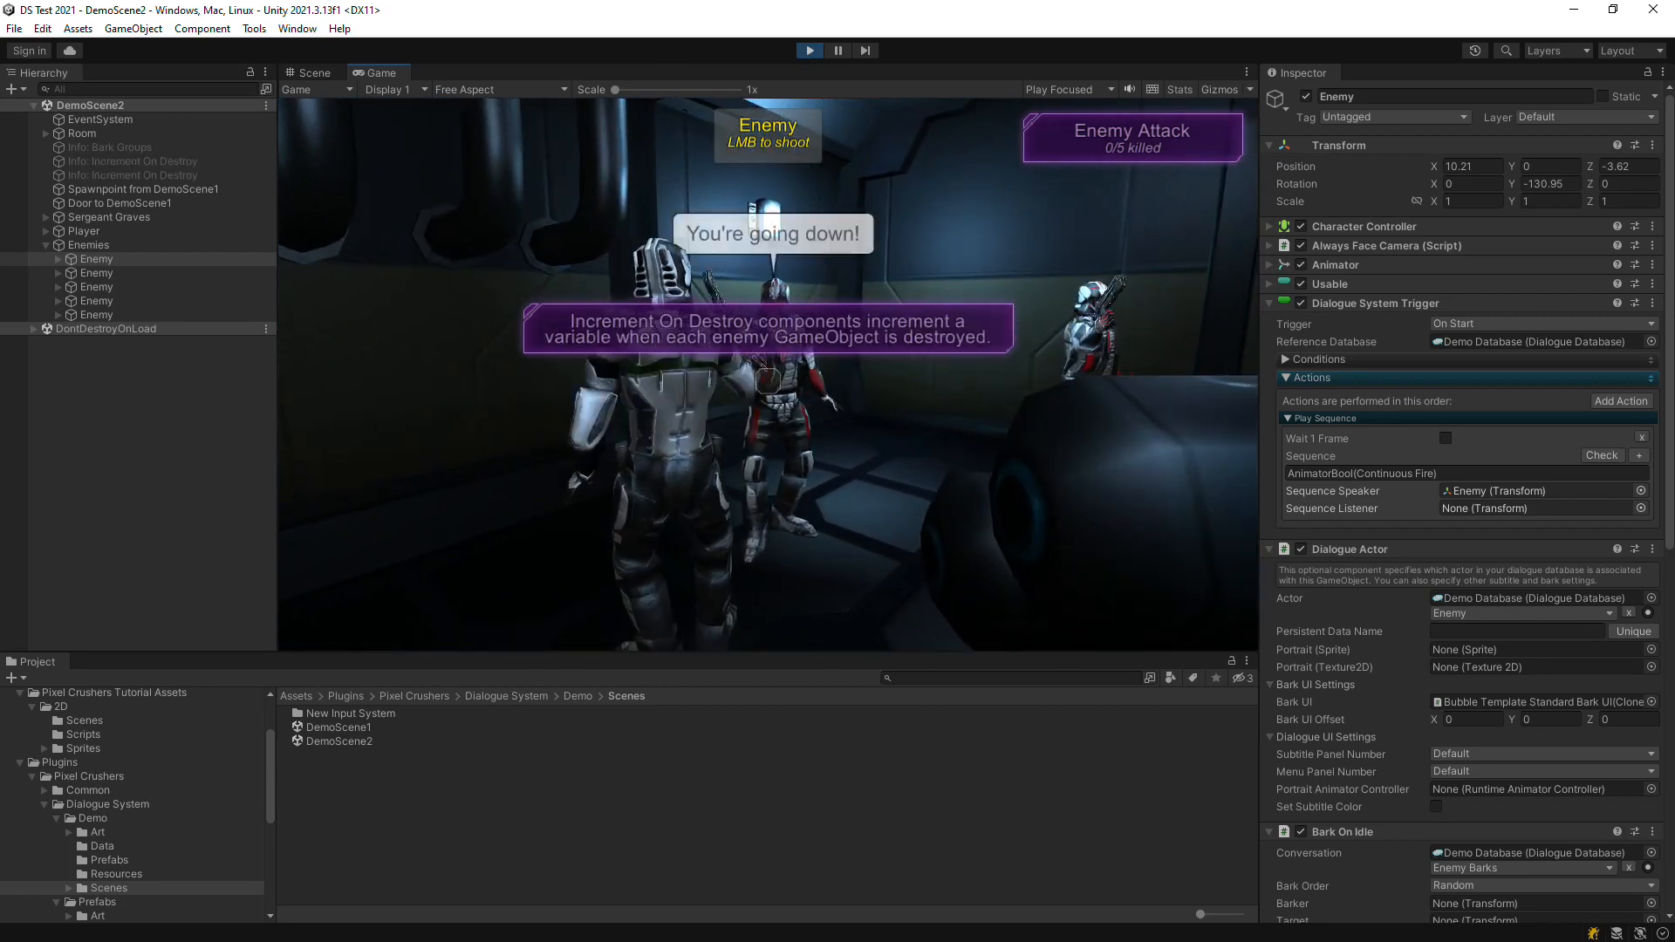
{"action": "left_click", "coordinate": [768, 382]}
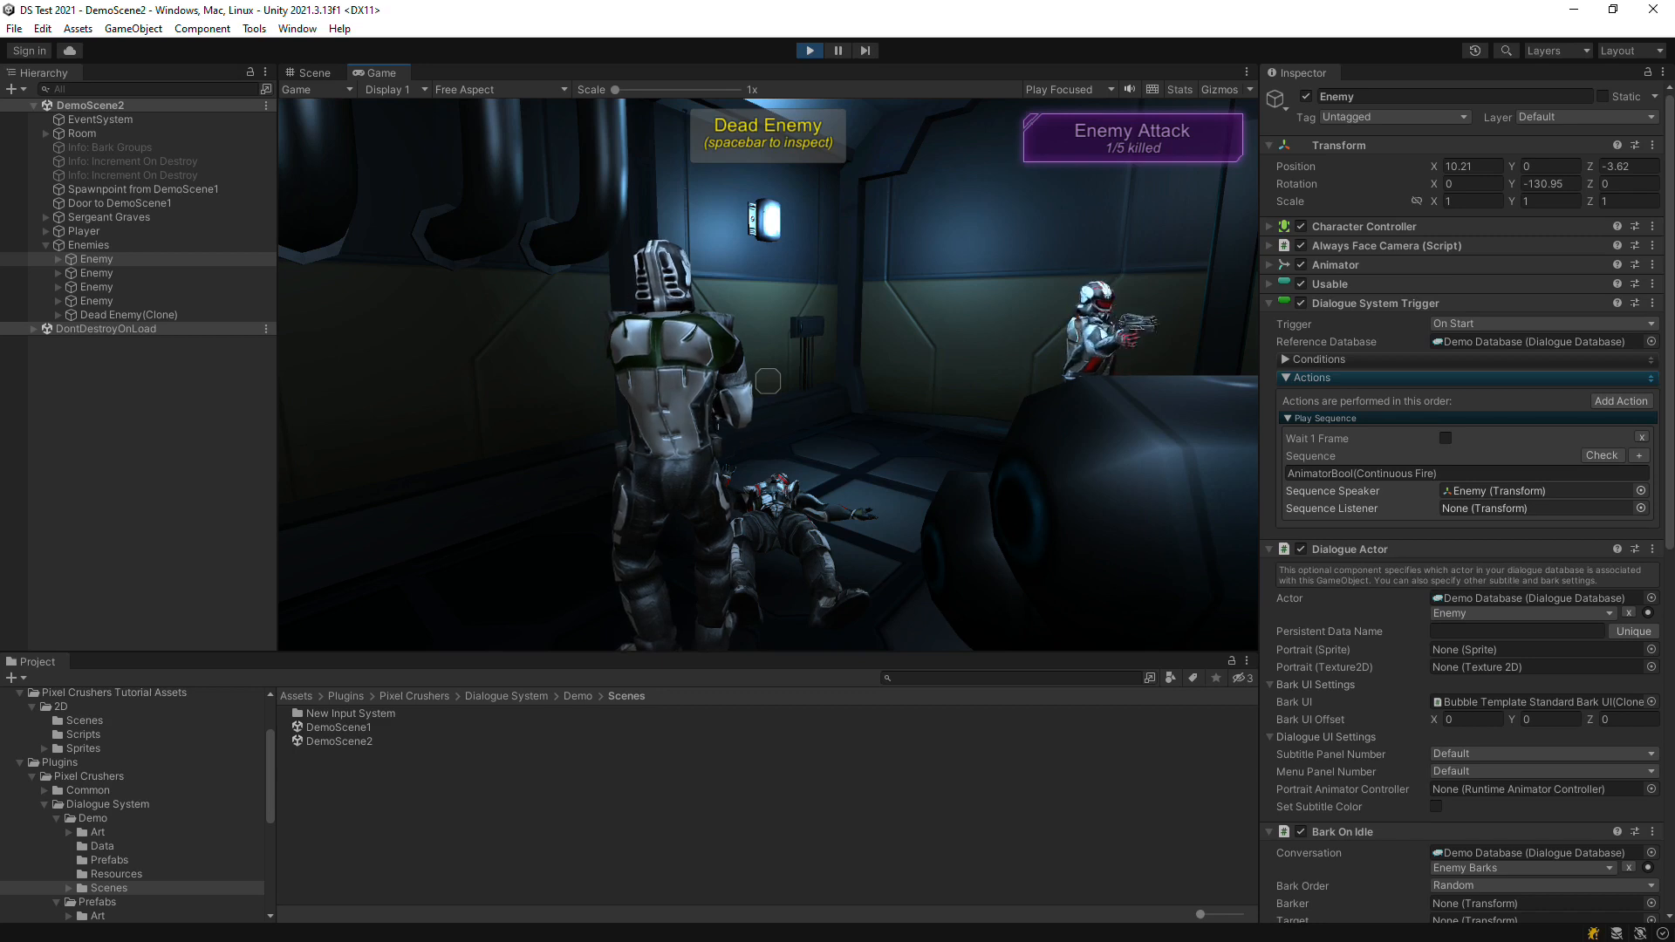
{"action": "key", "text": "ctrl+p"}
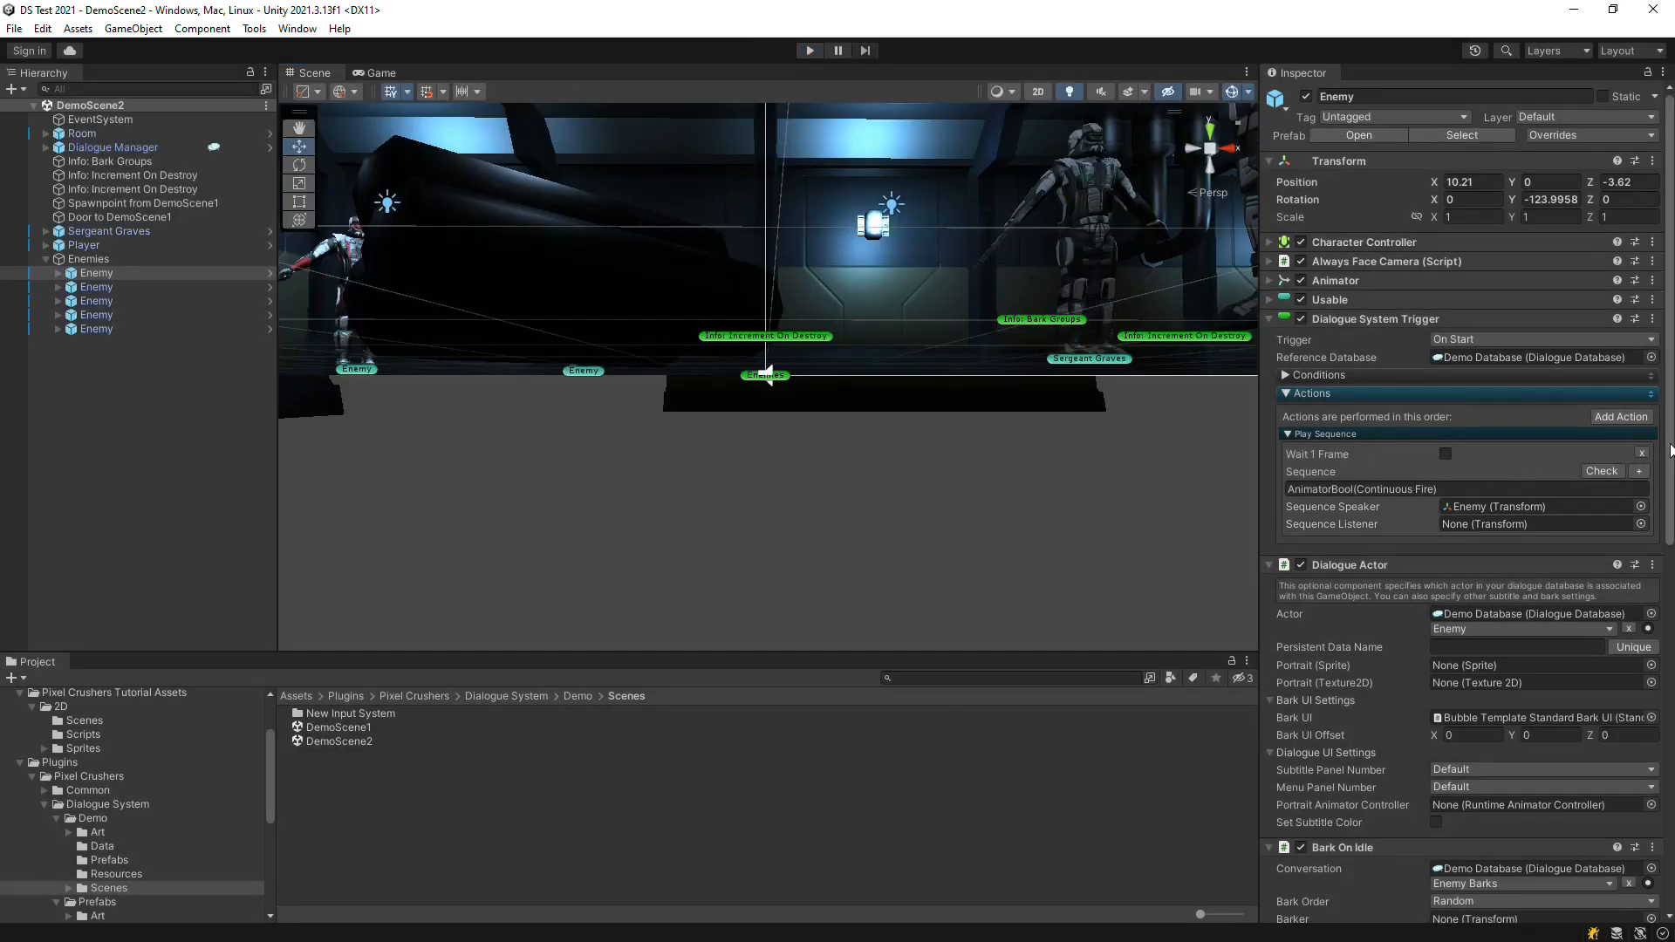
Examine the Increment On Destroy component on Enemy and the Quest and Lua Conditions of the Enemies object's Dialogue System Trigger
{"action": "left_click_drag", "start_coordinate": [1670, 484], "coordinate": [1671, 837]}
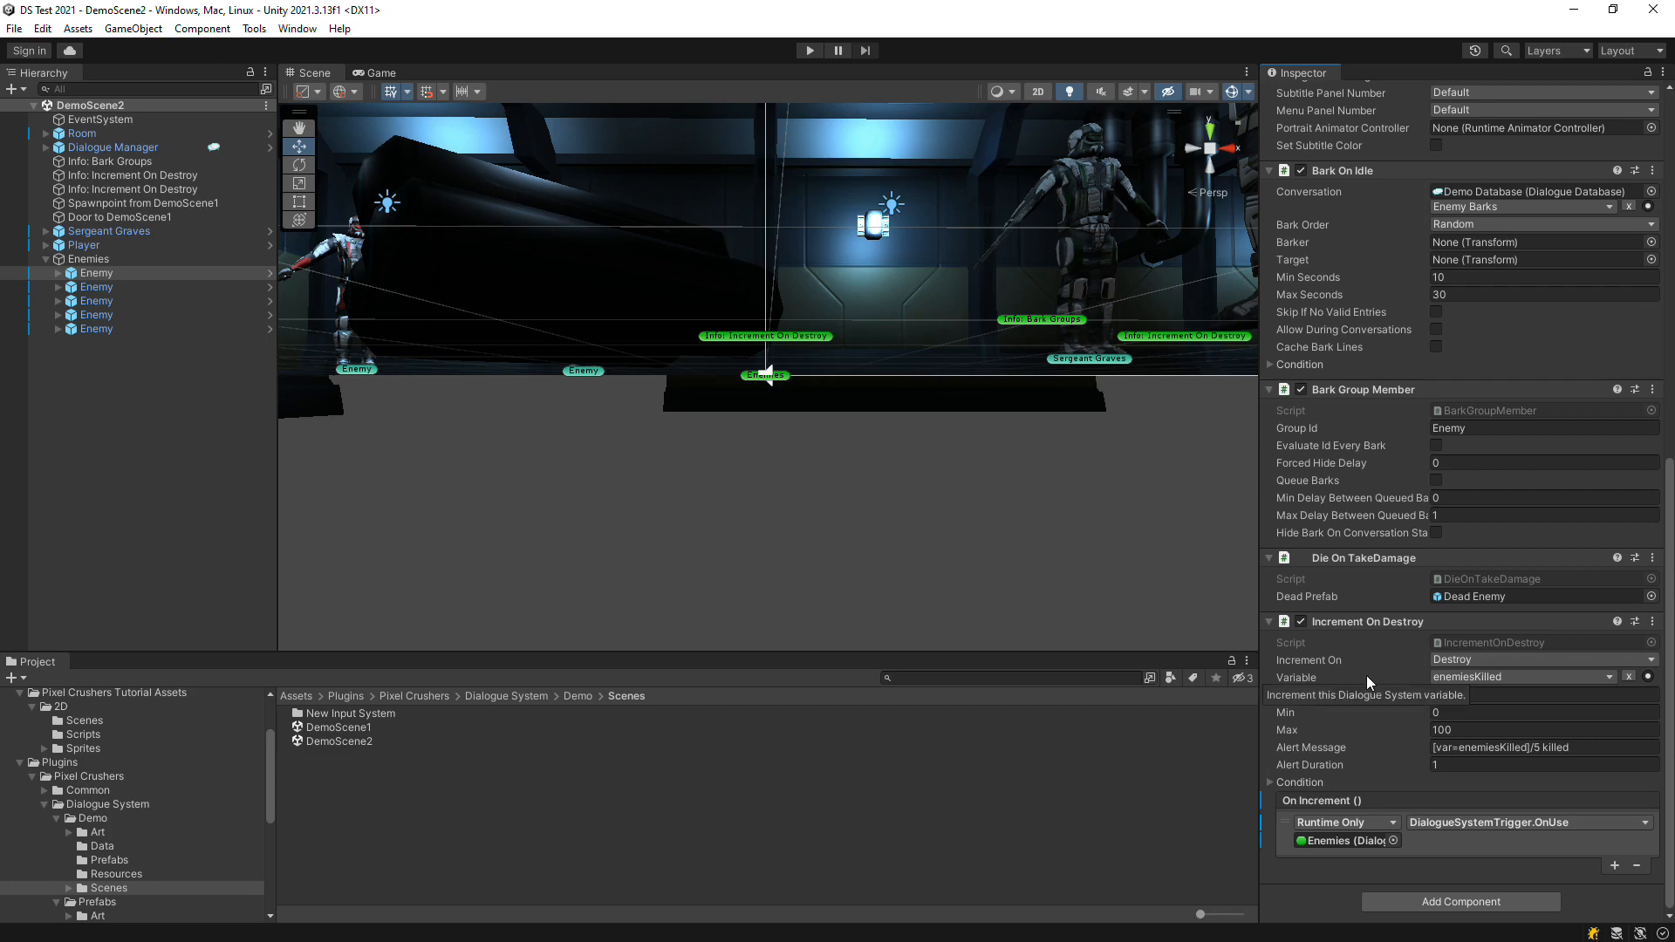
{"action": "left_click", "coordinate": [1332, 839]}
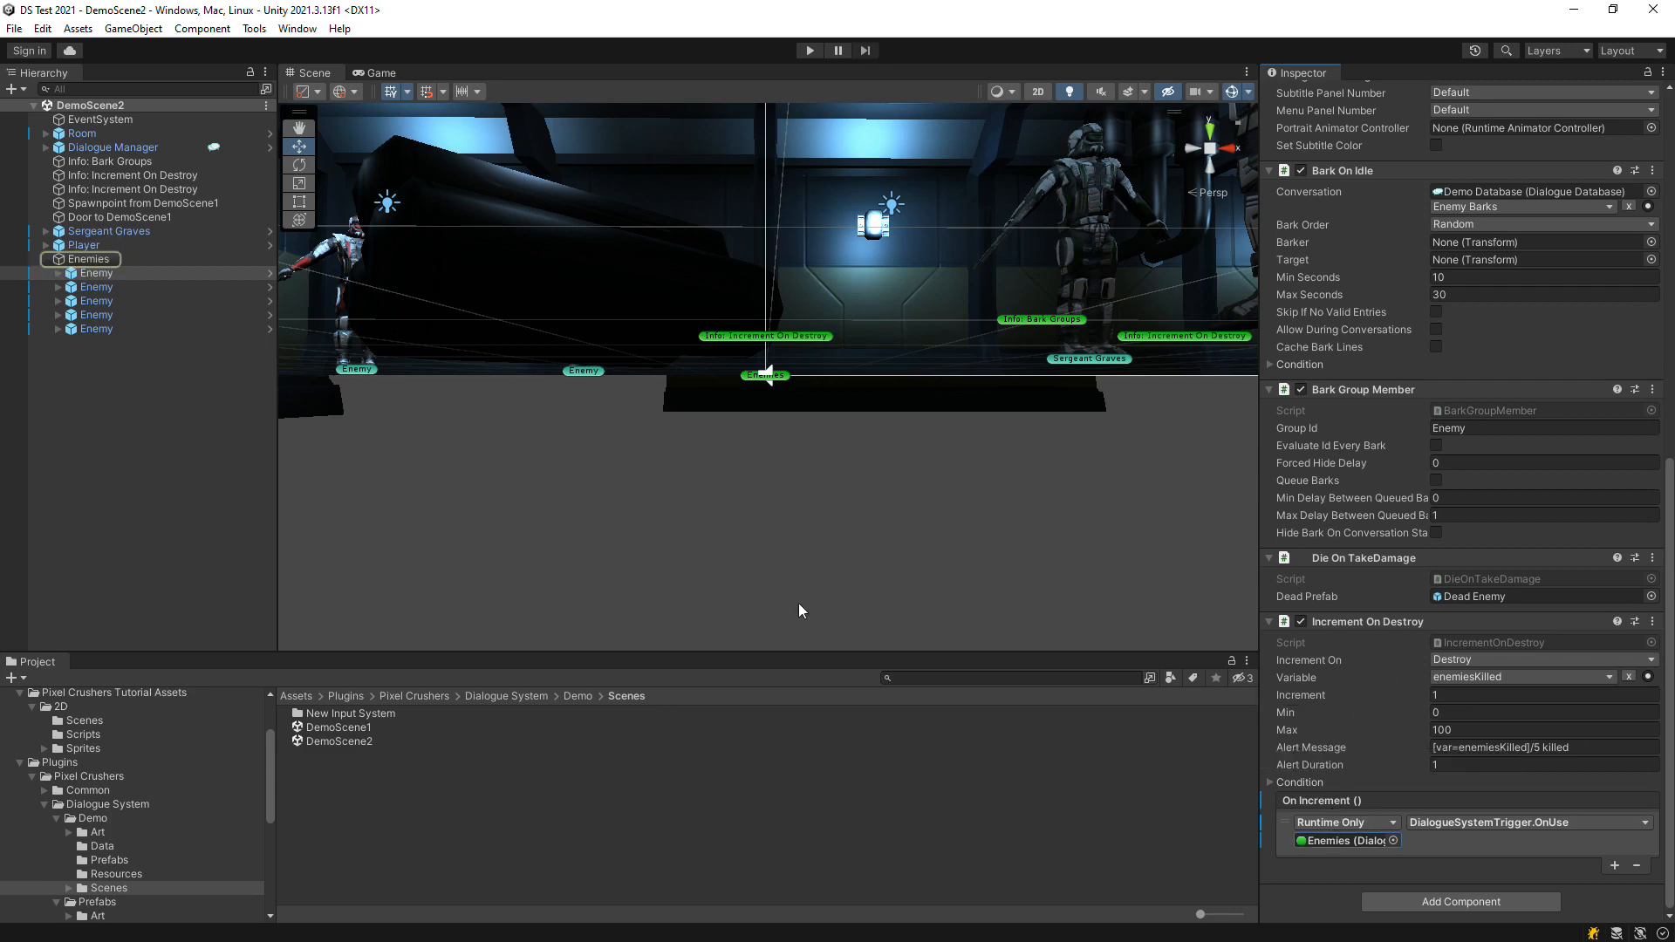
{"action": "left_click", "coordinate": [88, 258]}
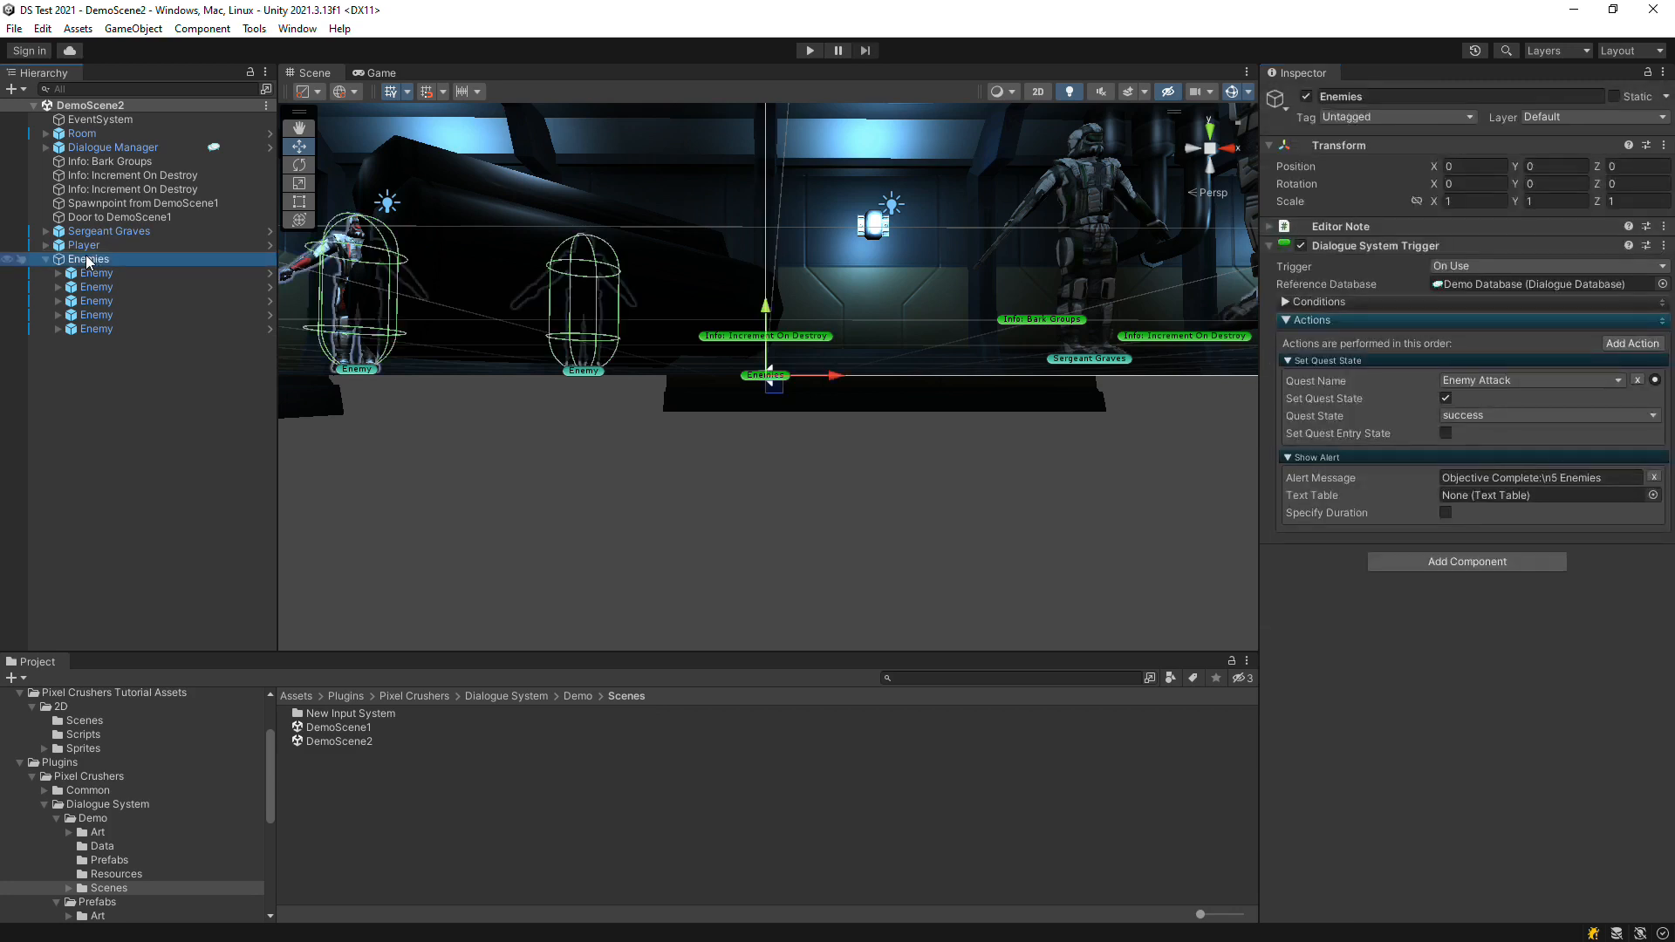
{"action": "left_click", "coordinate": [1286, 303]}
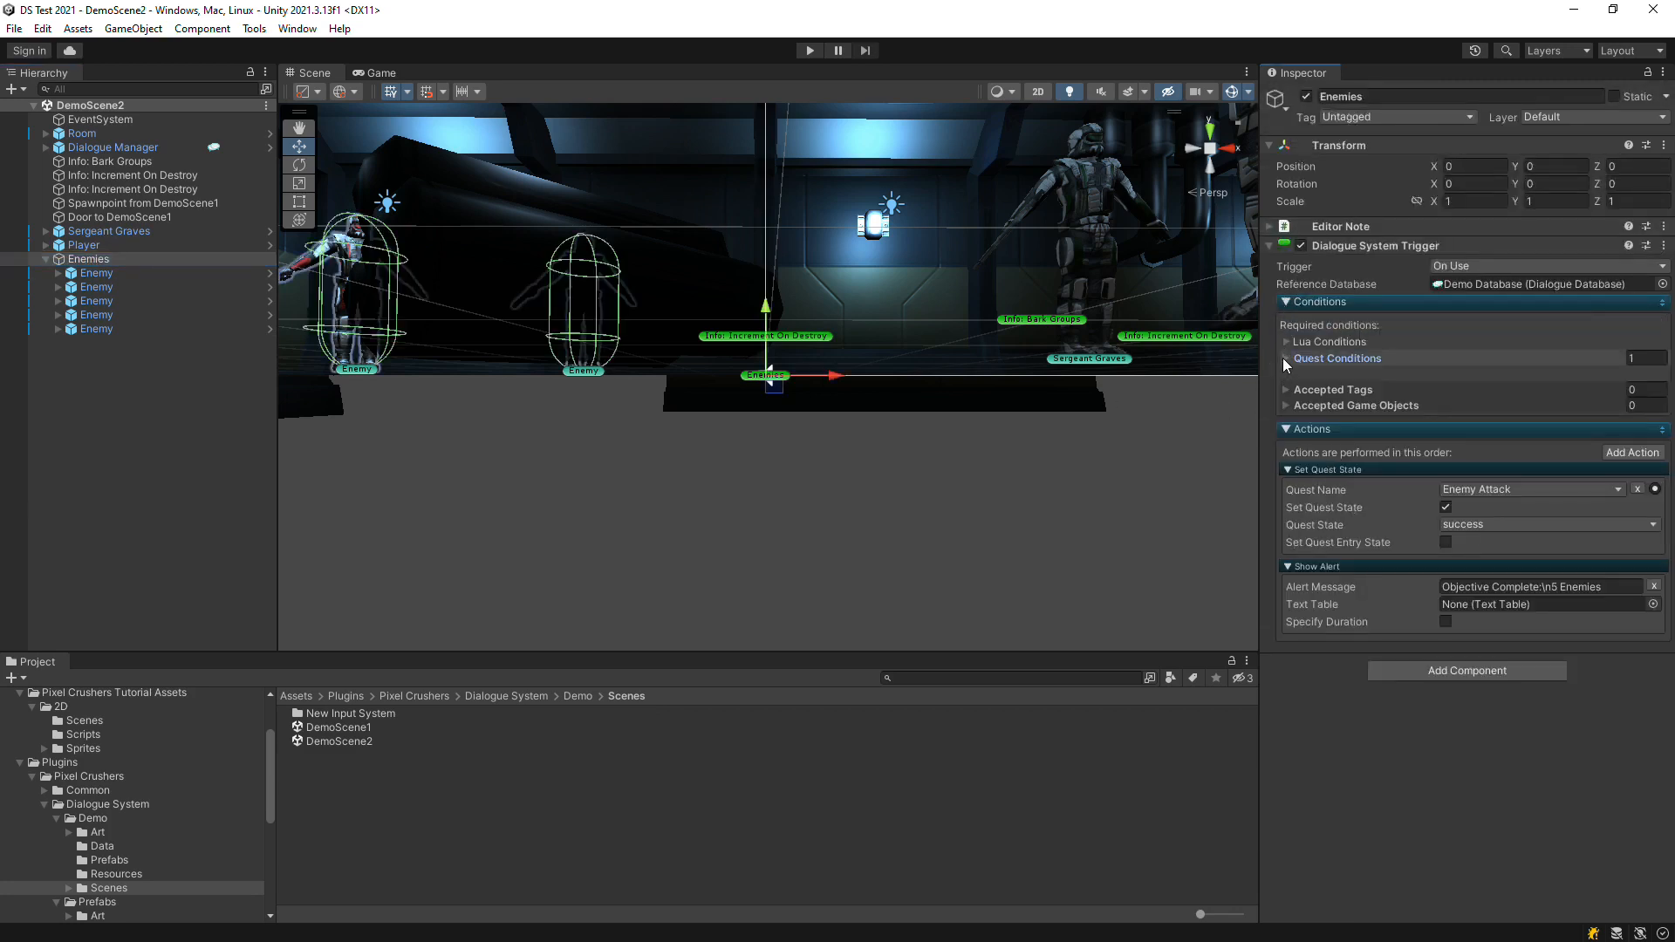
{"action": "left_click", "coordinate": [1284, 358]}
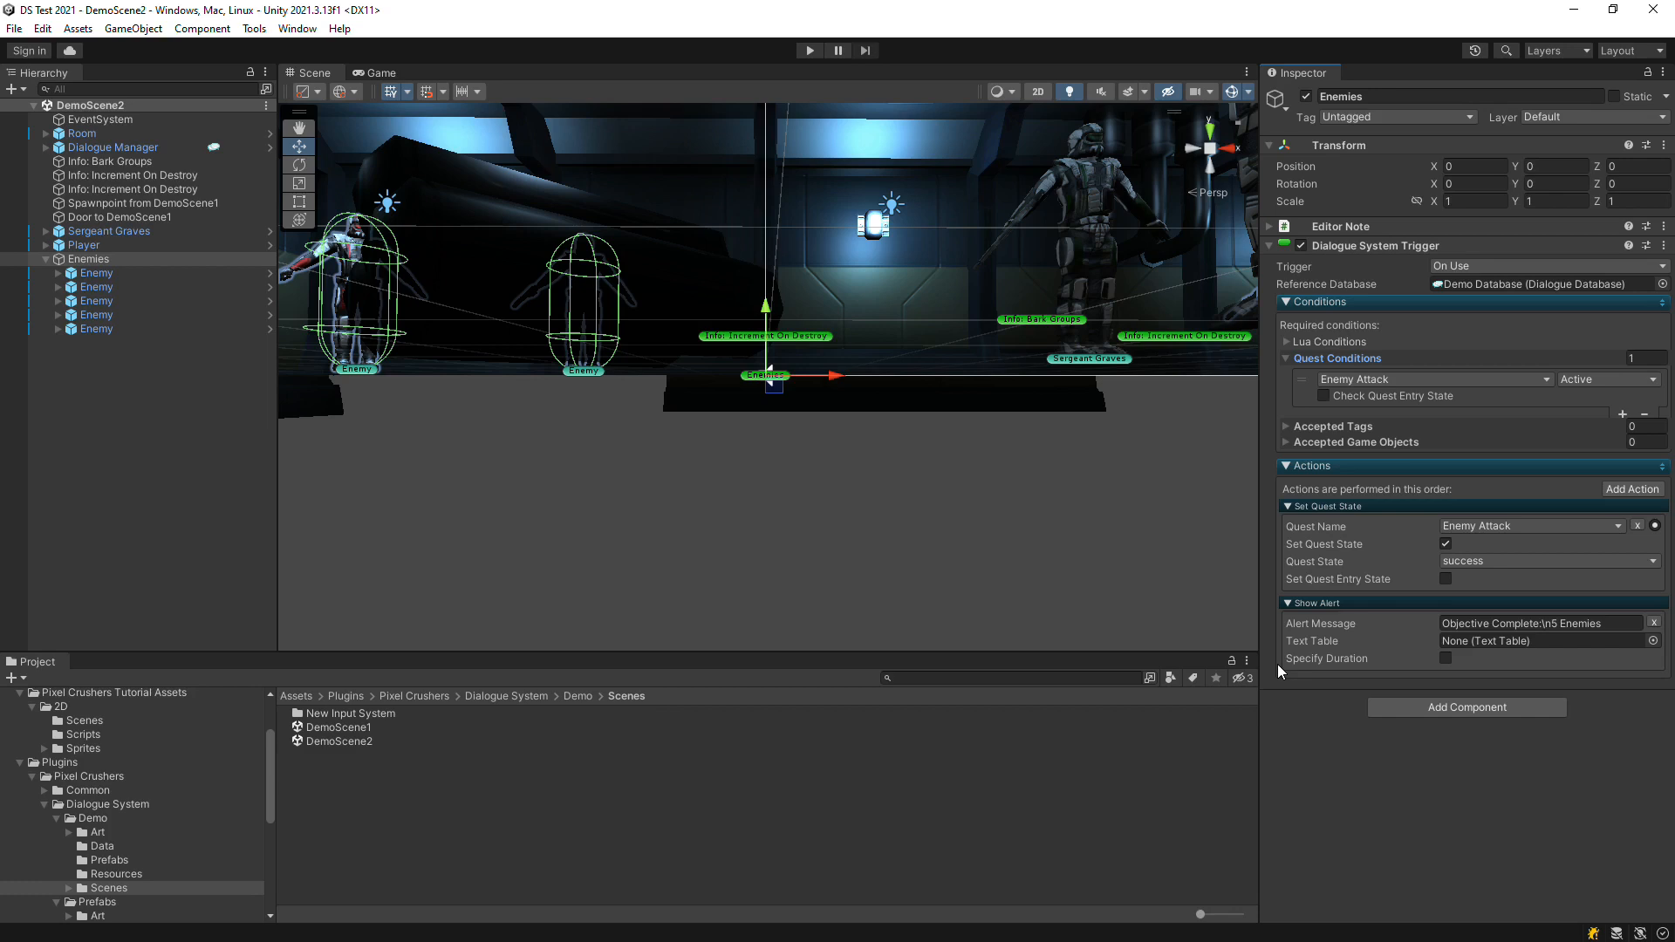
{"action": "left_click", "coordinate": [1283, 340]}
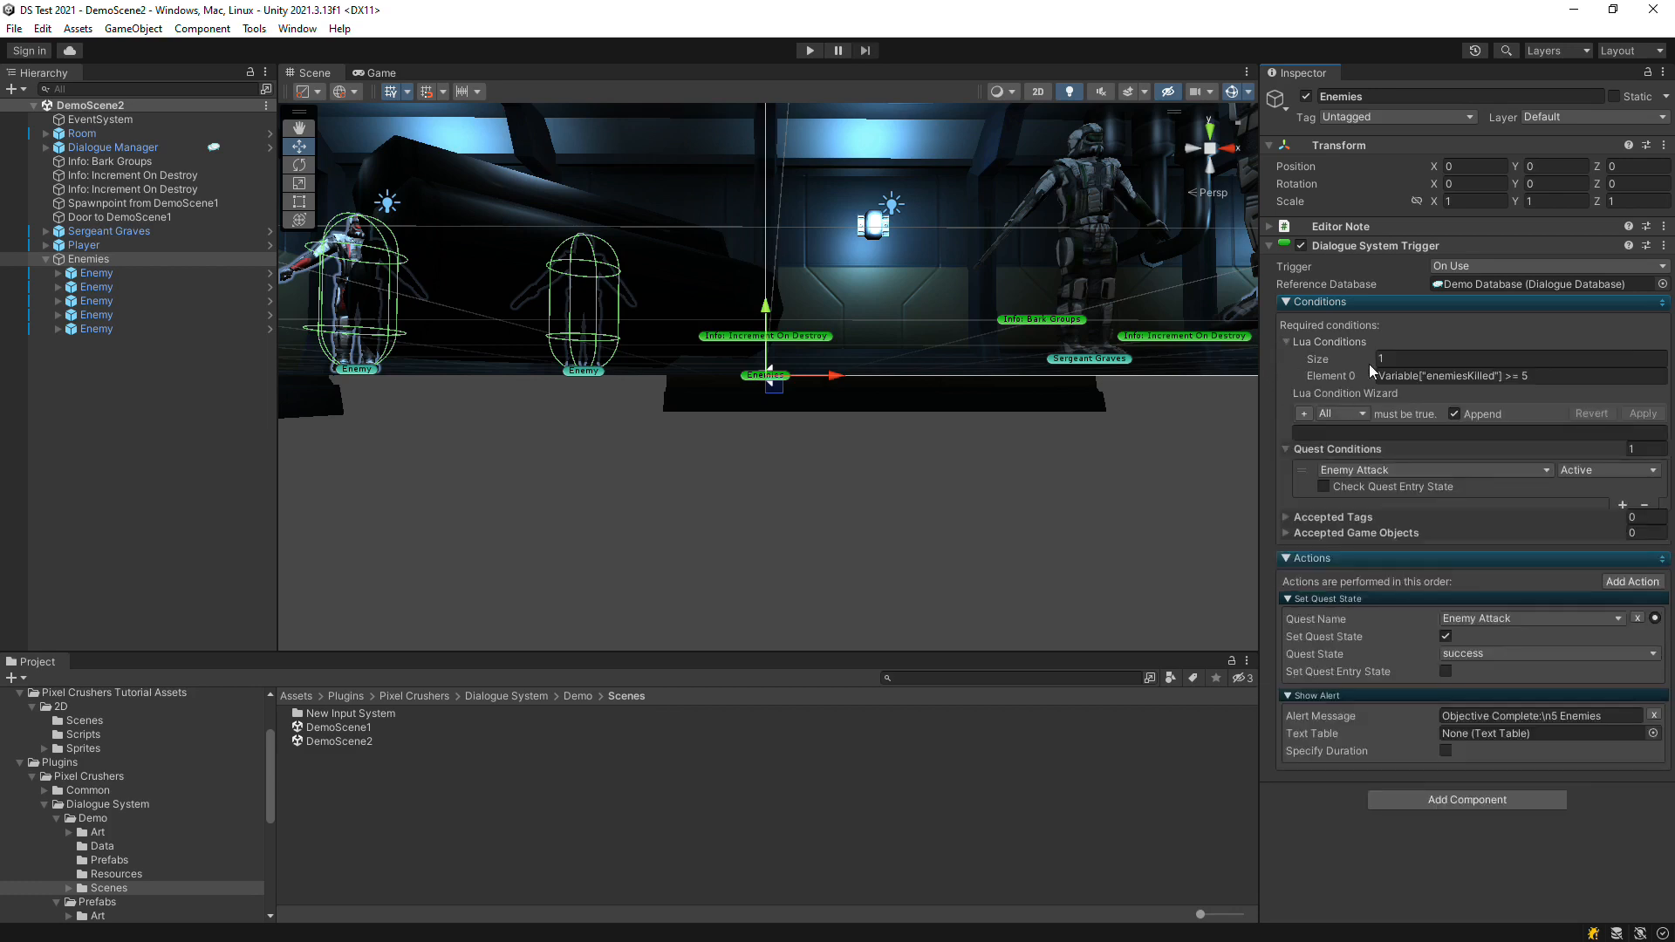